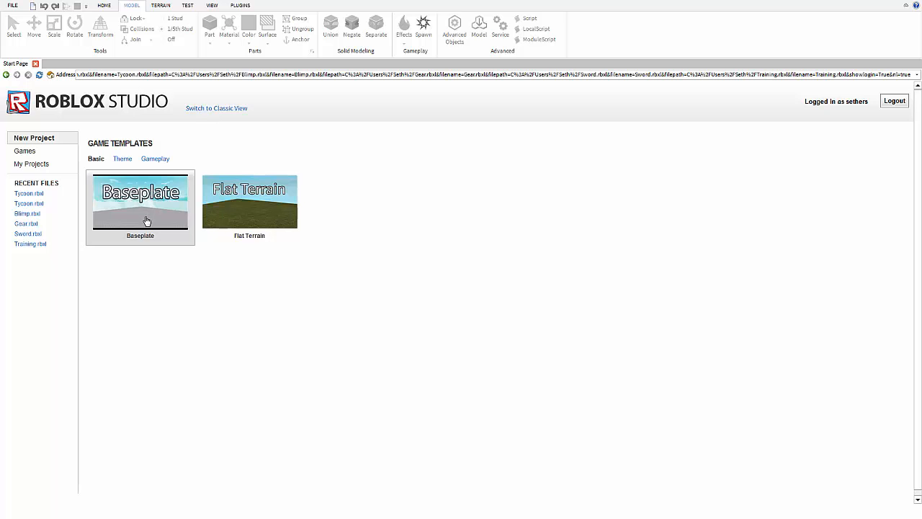
Create a new place from the Baseplate template and orbit to look down over the grey baseplate.
left_click(146, 221)
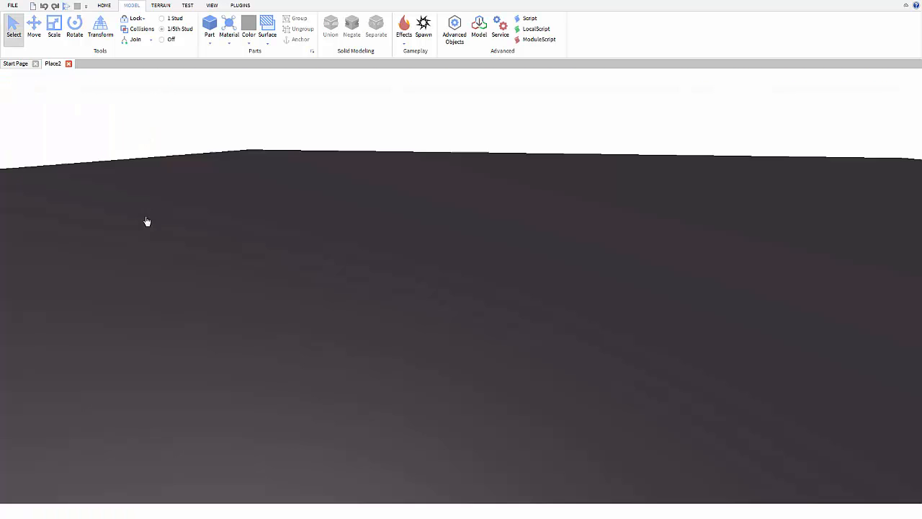
scroll(316, 262, "down", 10)
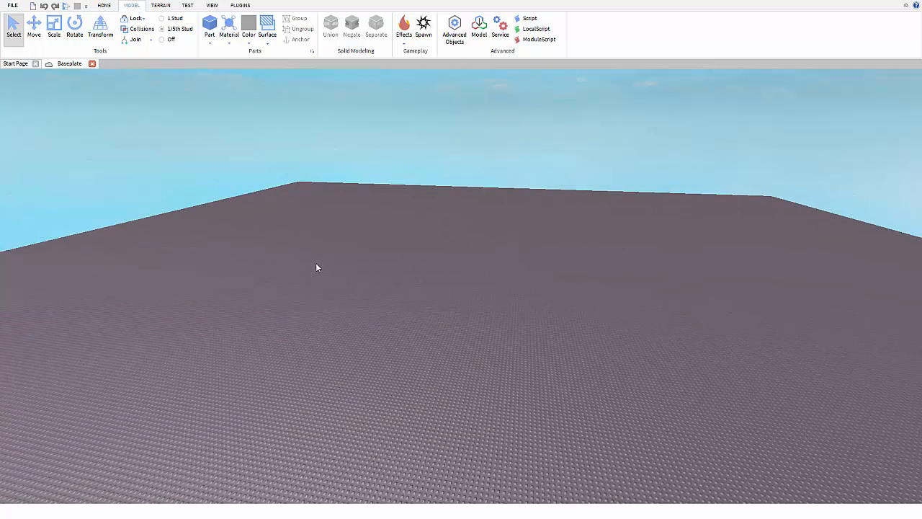
right_click_drag(341, 232, 454, 130)
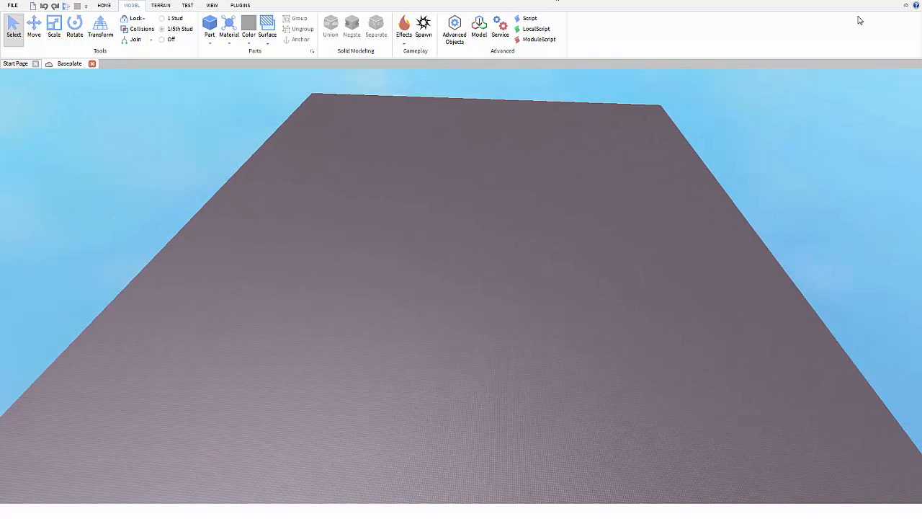
left_click(905, 6)
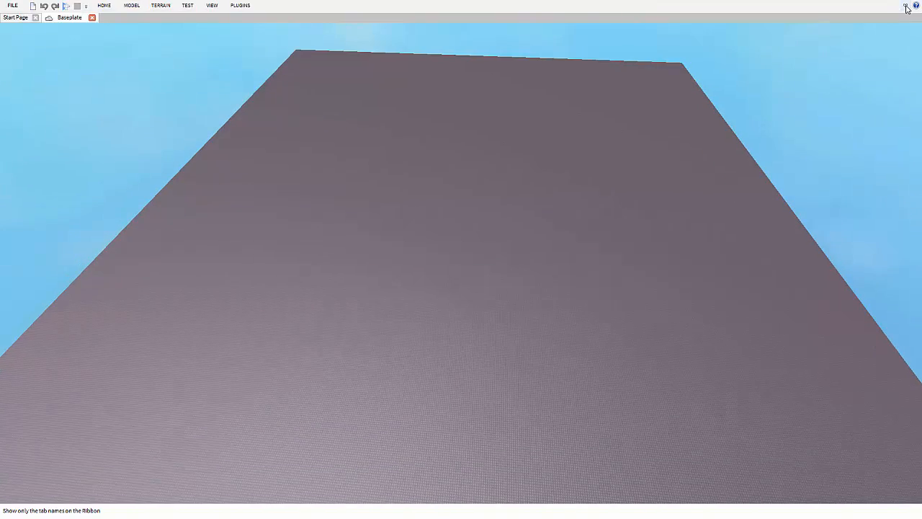
left_click(905, 6)
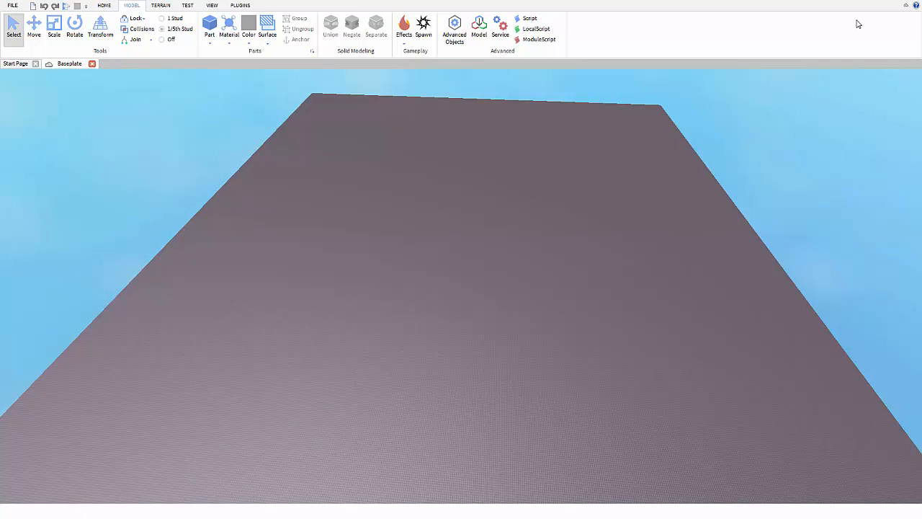
Show the Advanced Objects, Properties and Explorer windows.
left_click(452, 43)
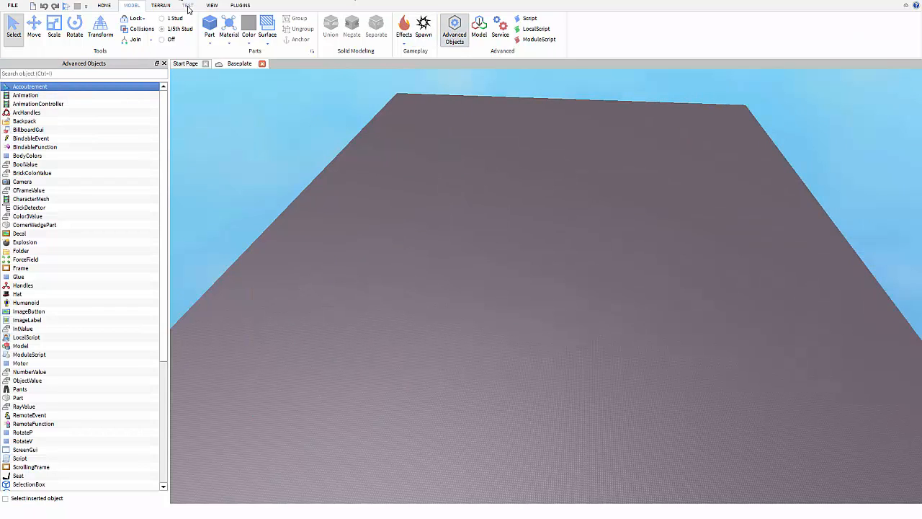
left_click(211, 6)
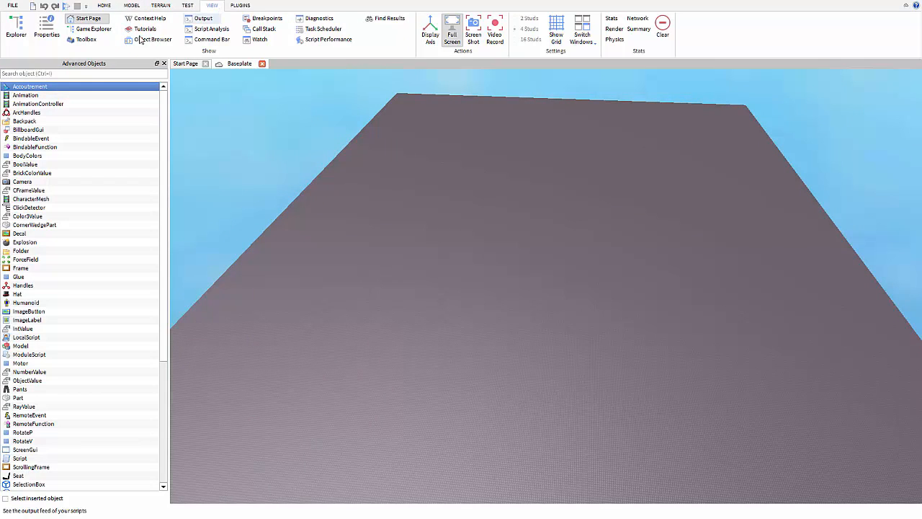
left_click(46, 29)
left_click(16, 29)
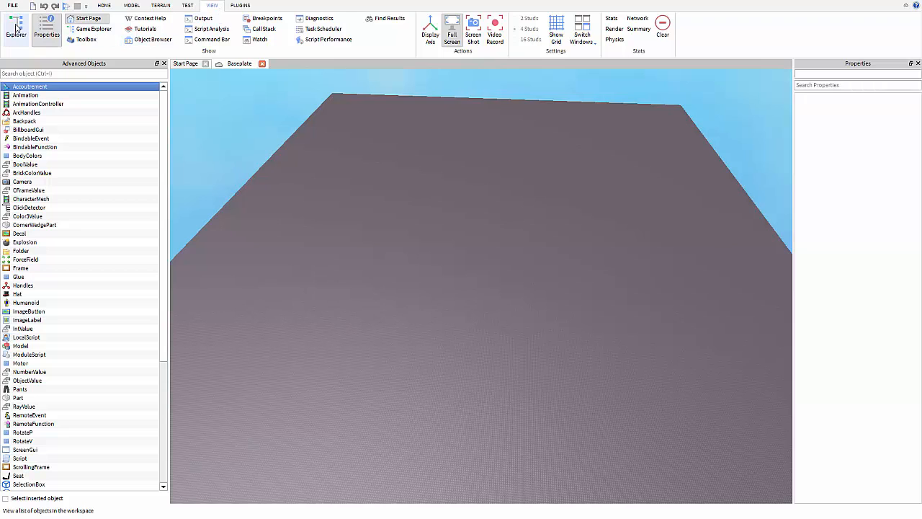
Browse the Toolbox's My Models and Decals categories, then close the Toolbox.
left_click(87, 40)
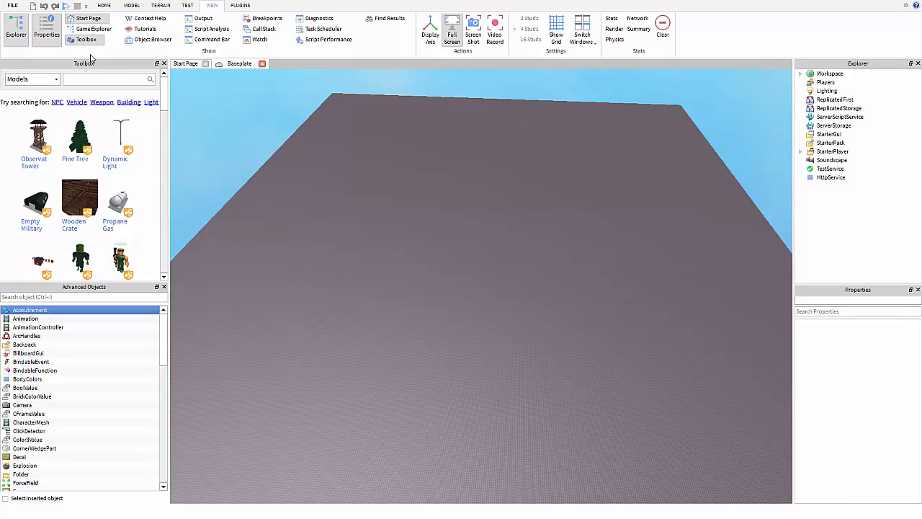
left_click(56, 79)
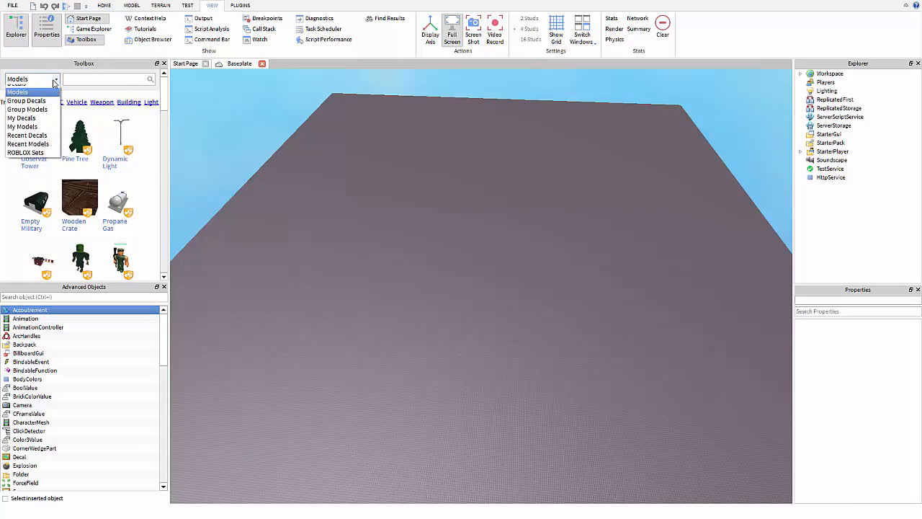
left_click(36, 132)
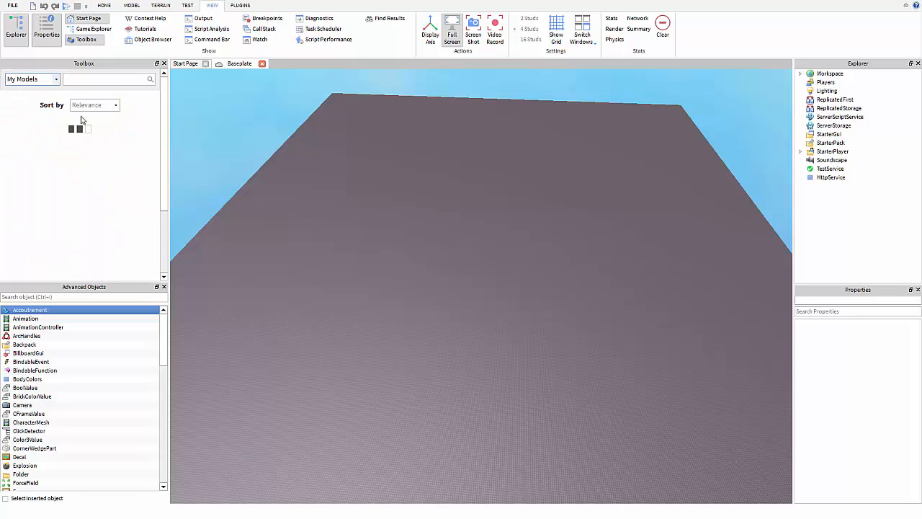
left_click(30, 80)
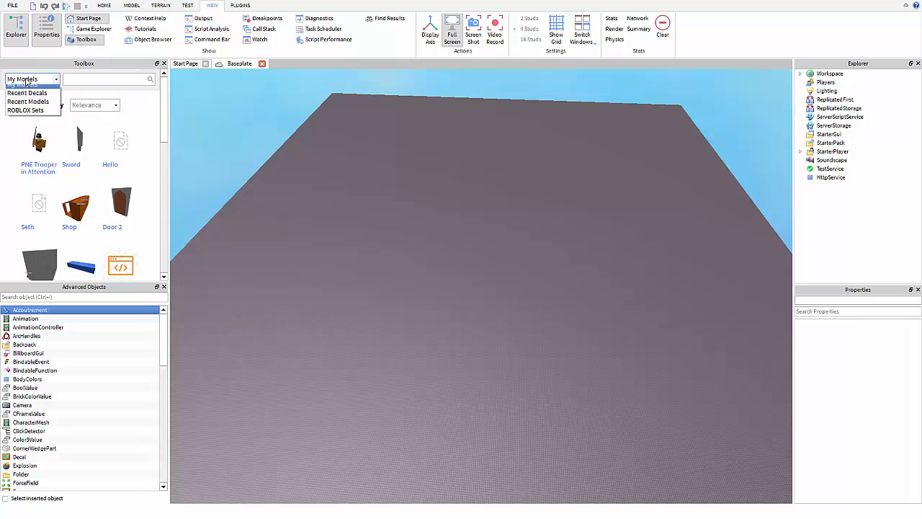
left_click(29, 91)
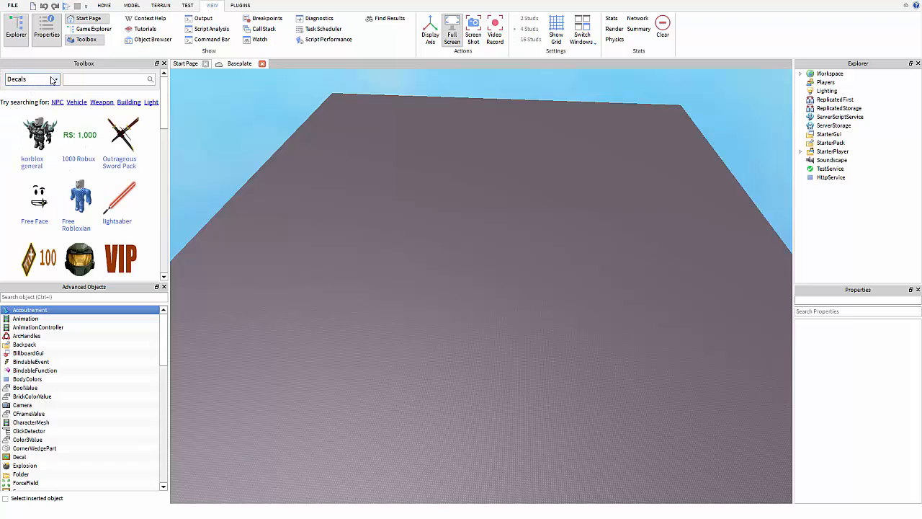
left_click(163, 64)
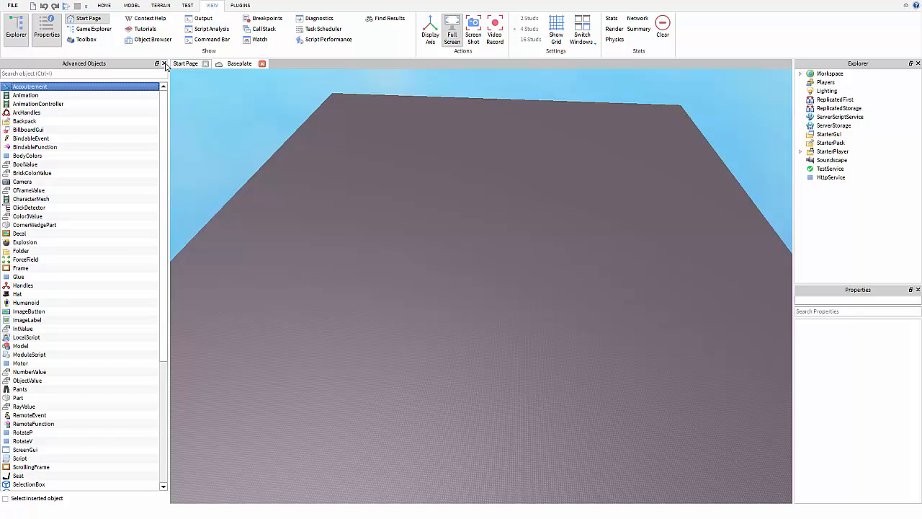
Search 'part' in Advanced Objects and insert a new Part onto the baseplate.
left_click(69, 73)
right_click_drag(466, 117, 465, 117)
left_click(105, 6)
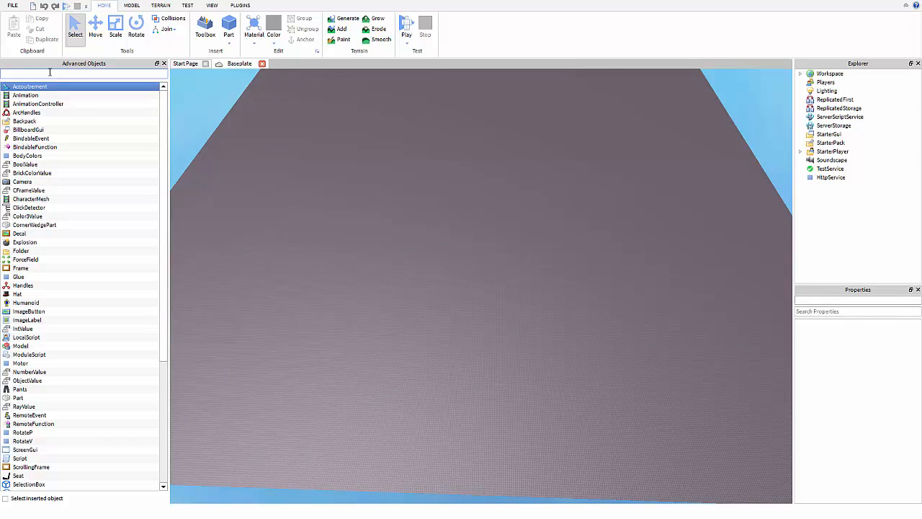
type("part")
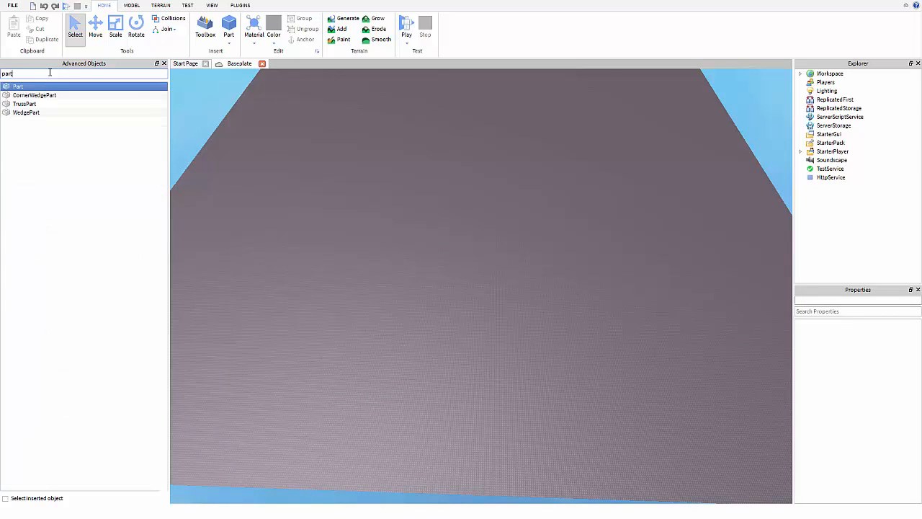
left_click(49, 88)
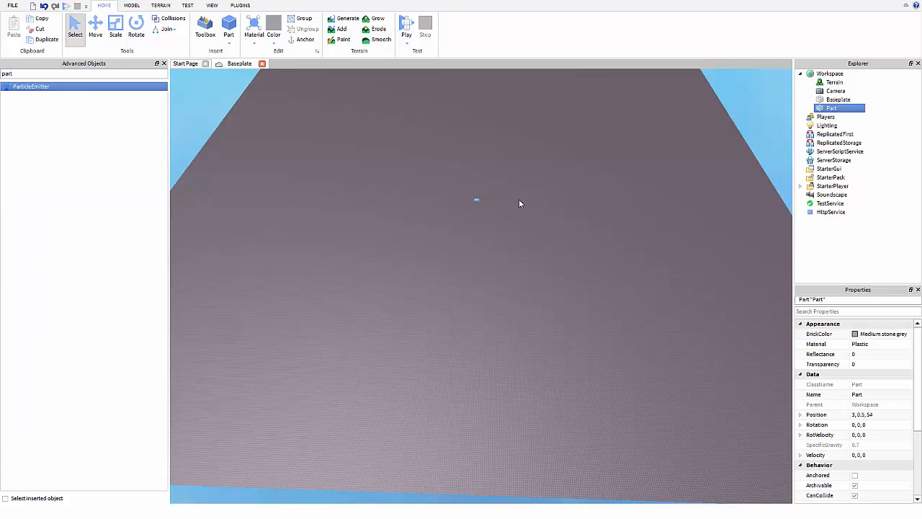
Bring the camera in close to the new Part and focus on it with F.
right_click_drag(518, 199, 509, 185)
key("w")
key("f")
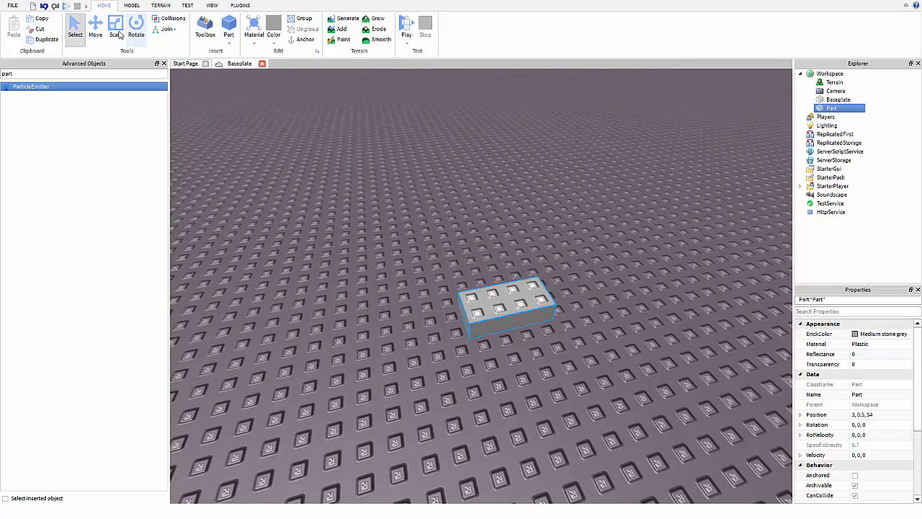
left_click(95, 29)
Lift the Part off the baseplate and scale it into a tall, narrow pillar.
left_click_drag(516, 245, 526, 98)
left_click(115, 29)
left_click_drag(608, 203, 547, 230)
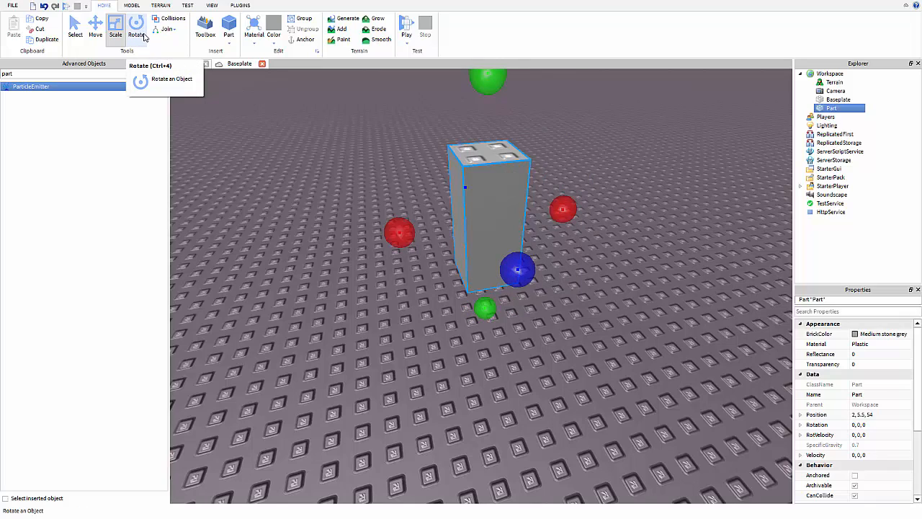
Rotate the pillar about its vertical axis to -180, -75, 180 and view it from around.
left_click(136, 33)
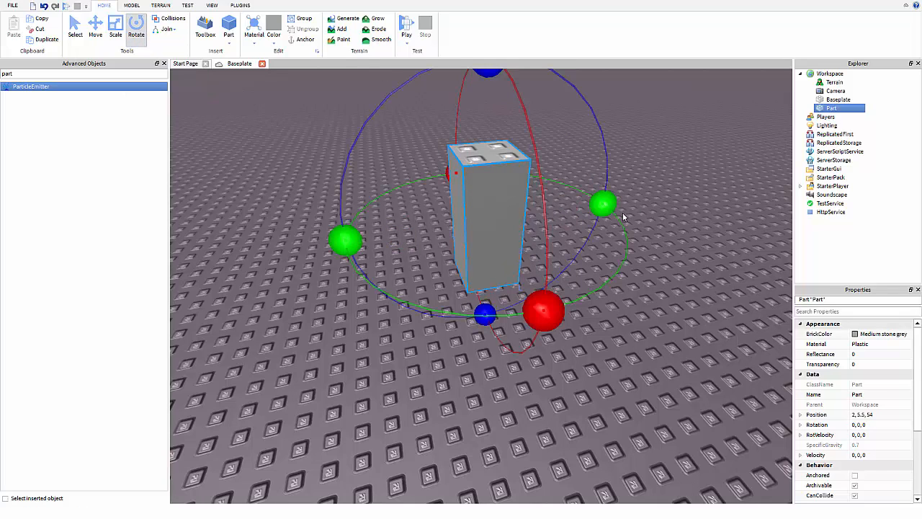
left_click_drag(605, 204, 505, 286)
key("s")
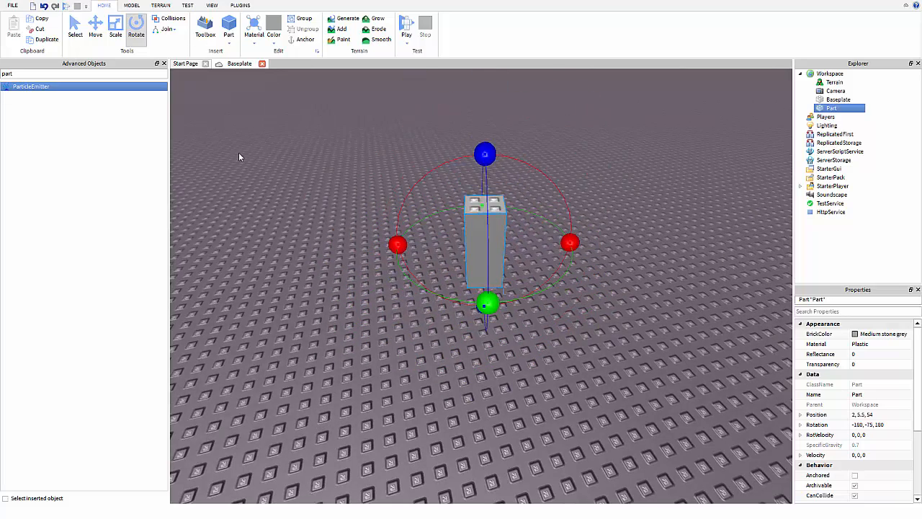
key("w")
key("d")
key("a")
left_click(229, 44)
left_click(229, 45)
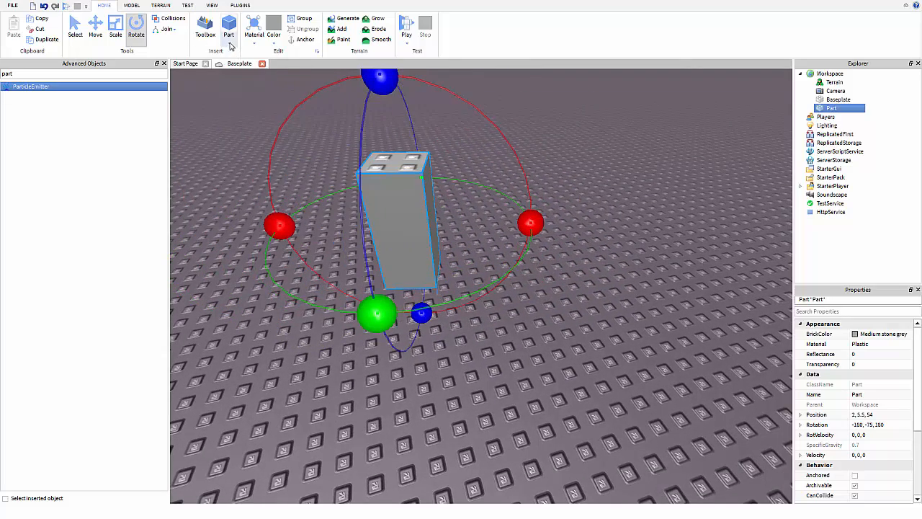
Insert a flat Block part, move it to 17.2, 0.5, 33 near the pillar, and start Play.
left_click(206, 33)
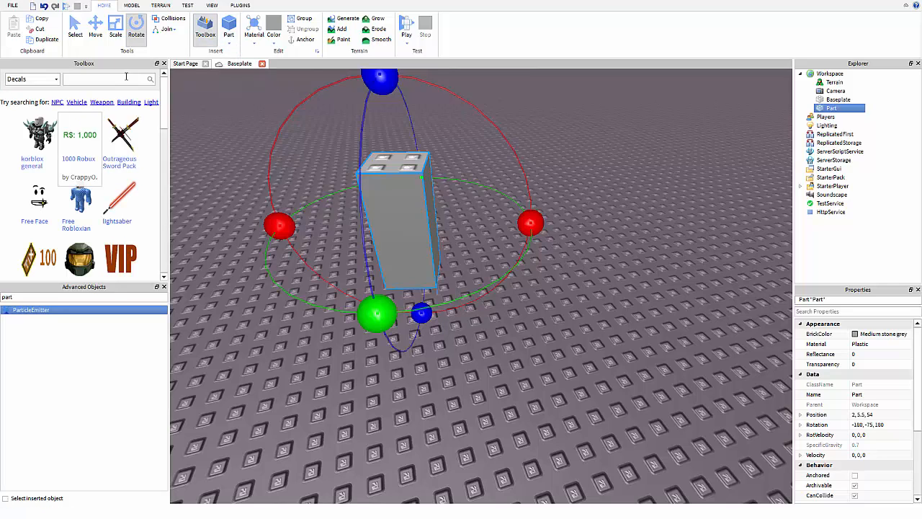
left_click(207, 34)
left_click(229, 46)
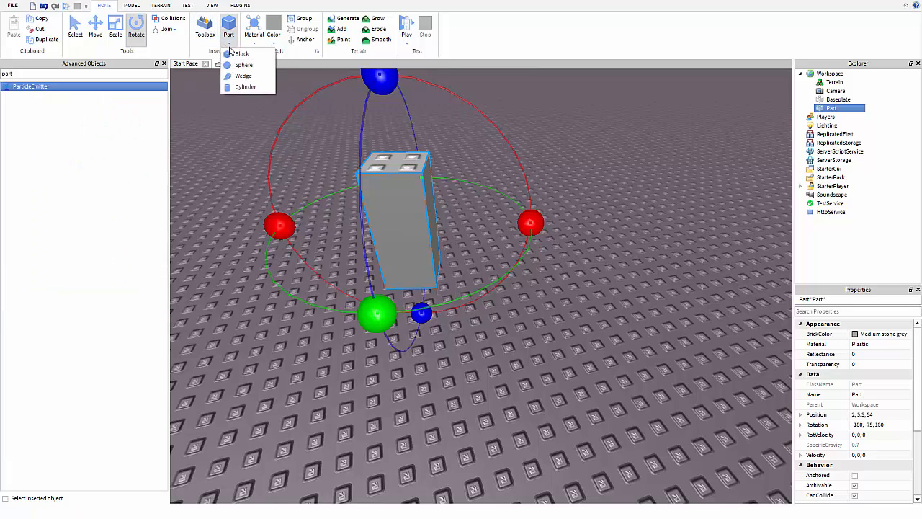
left_click(238, 54)
scroll(504, 259, "down", 10)
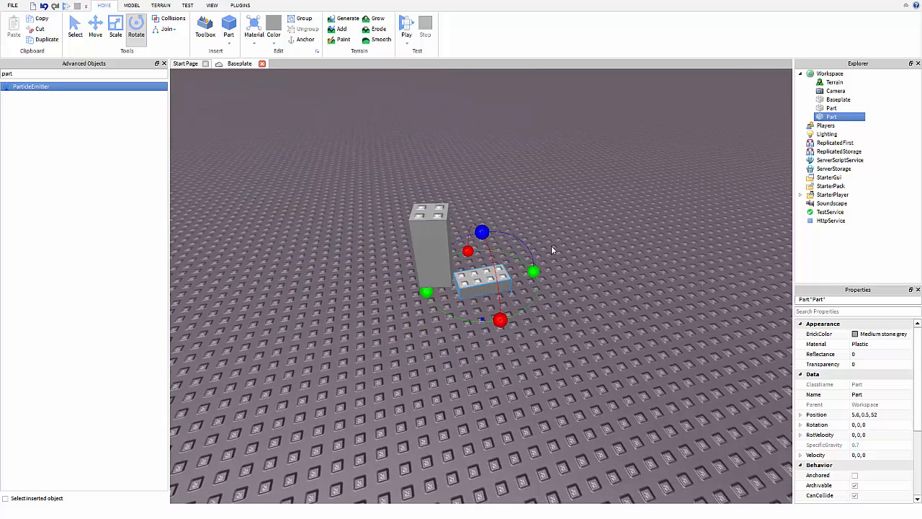
left_click(514, 274)
left_click_drag(514, 275, 547, 176)
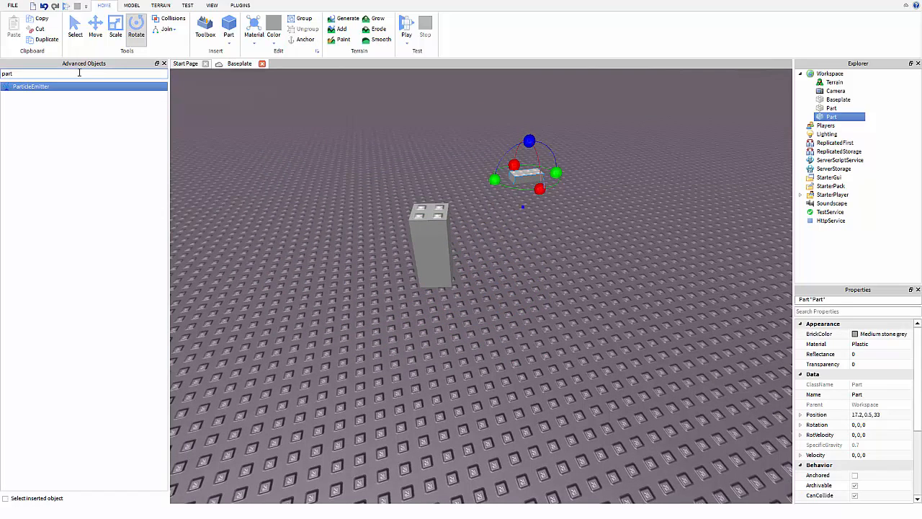
left_click(405, 27)
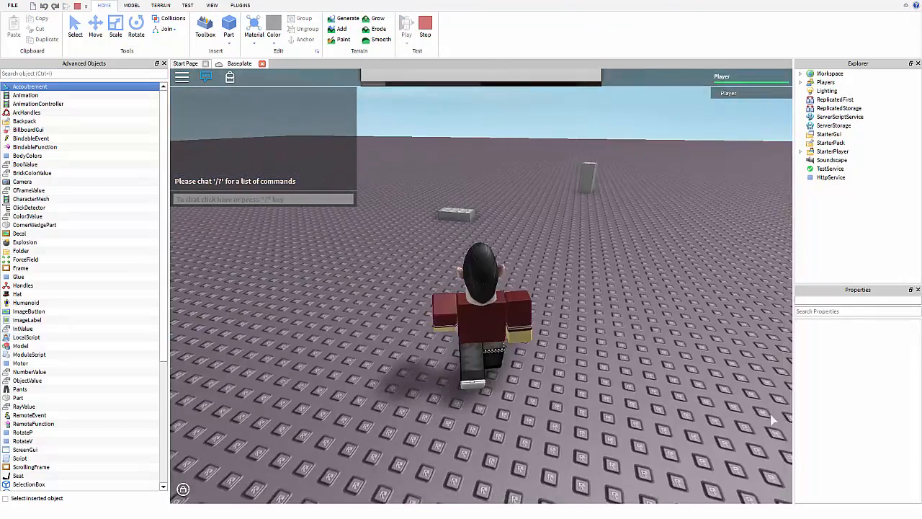
Run the test character around the pillar and flat block with WASD, then Stop the test.
key("w")
key("d")
key("w")
key("d")
key("s")
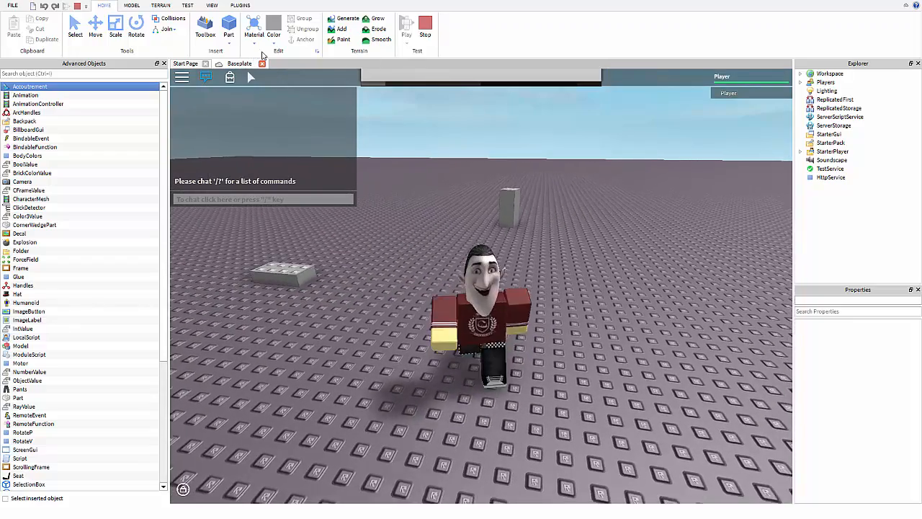
key("a")
key("w")
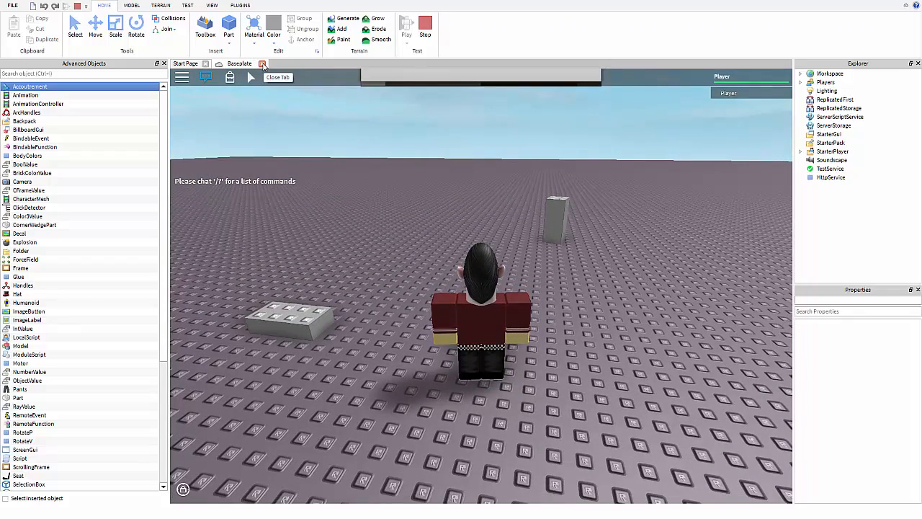
left_click(426, 27)
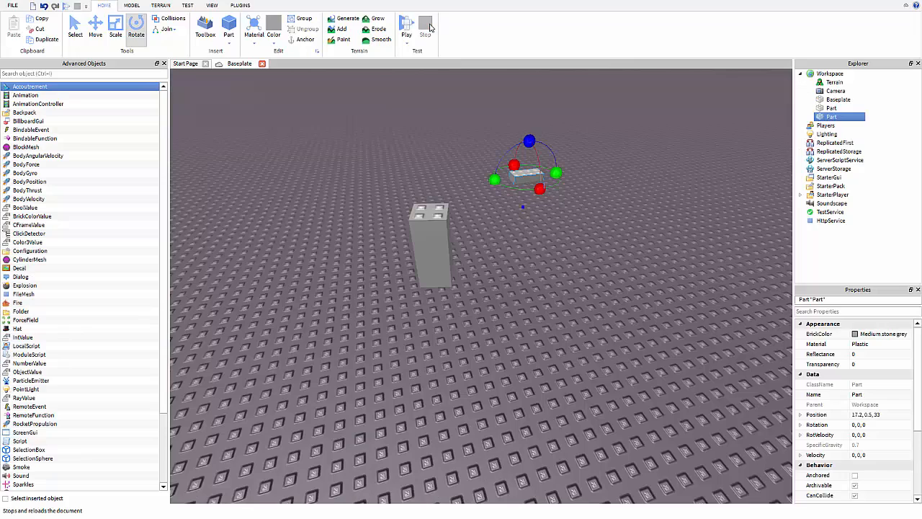
Rotate the second block upright to 116.506, -89.841 and move it to 15.064, 0.5, 33.6.
left_click(132, 6)
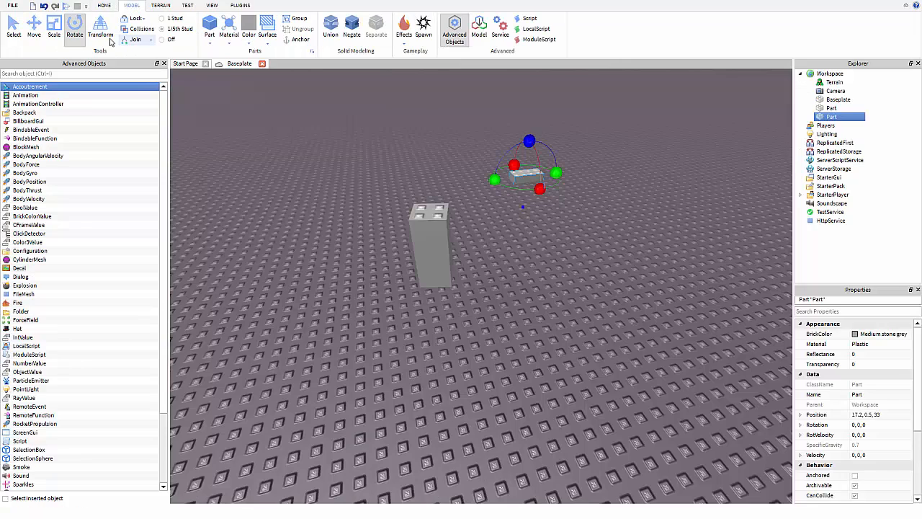
right_click_drag(352, 174, 363, 169)
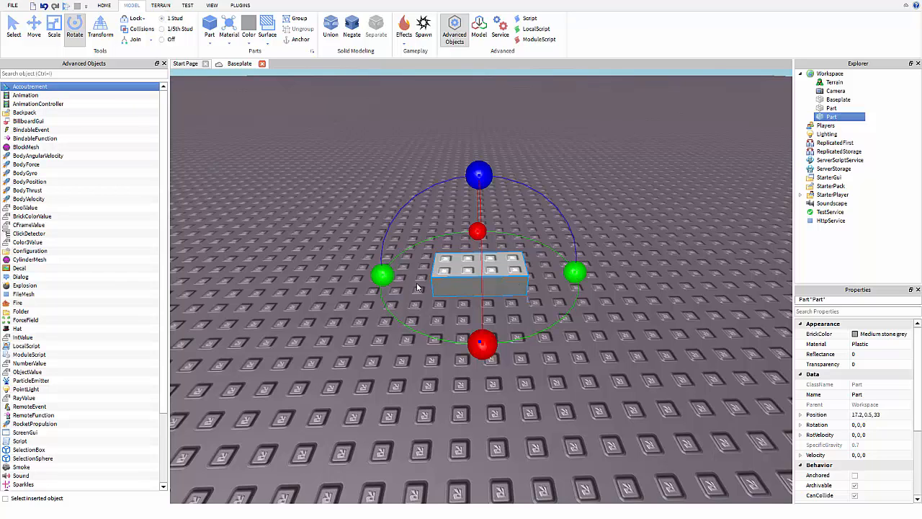
left_click_drag(382, 275, 618, 310)
left_click_drag(592, 275, 537, 225)
left_click_drag(477, 170, 478, 196)
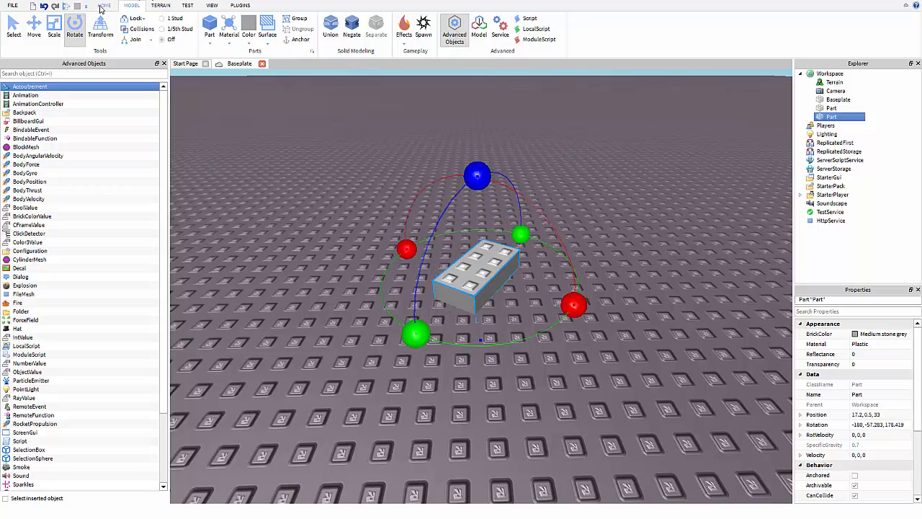
left_click(101, 9)
left_click_drag(483, 279, 433, 295)
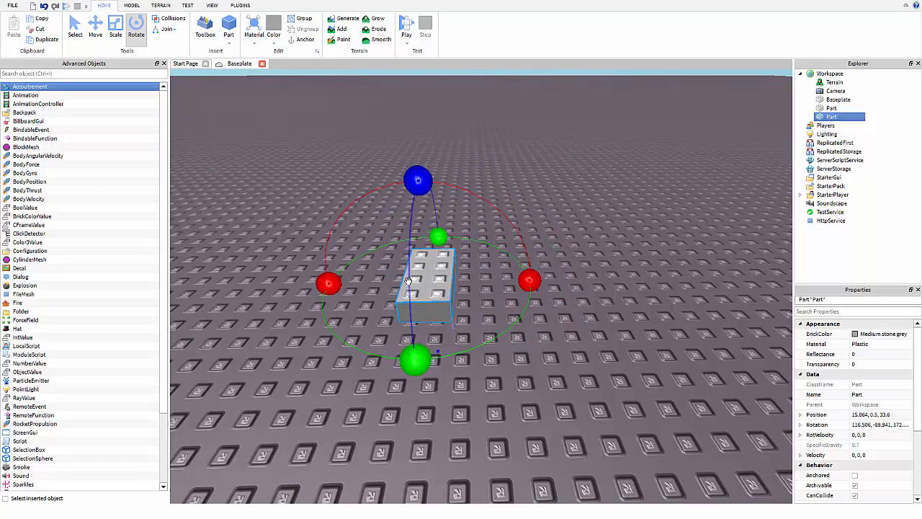
Set Join to Never and drag the brick across the baseplate.
left_click(172, 31)
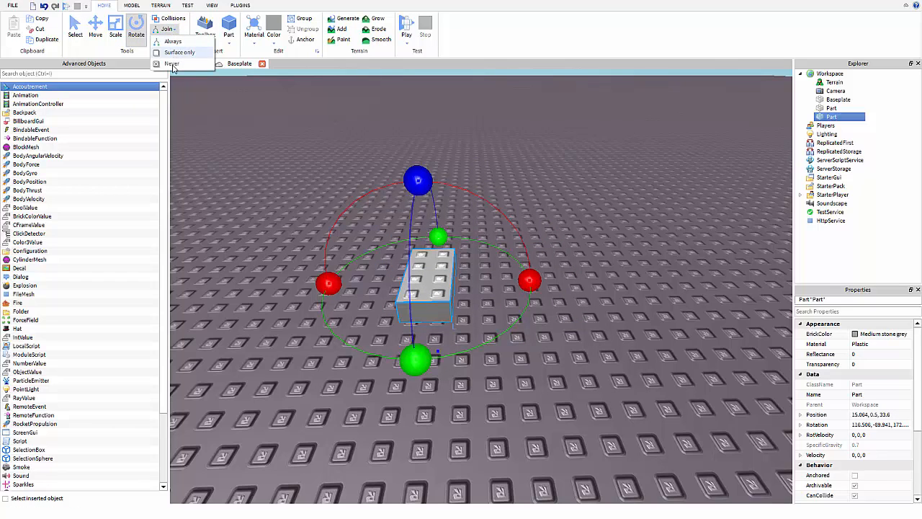
left_click(172, 64)
left_click_drag(429, 288, 381, 280)
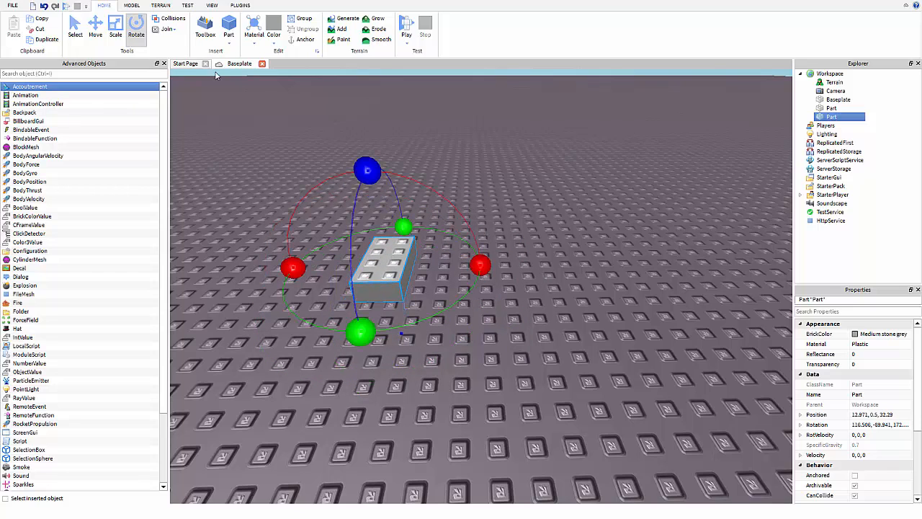
Set Join back to Always, move the brick back and reselect it.
left_click(163, 31)
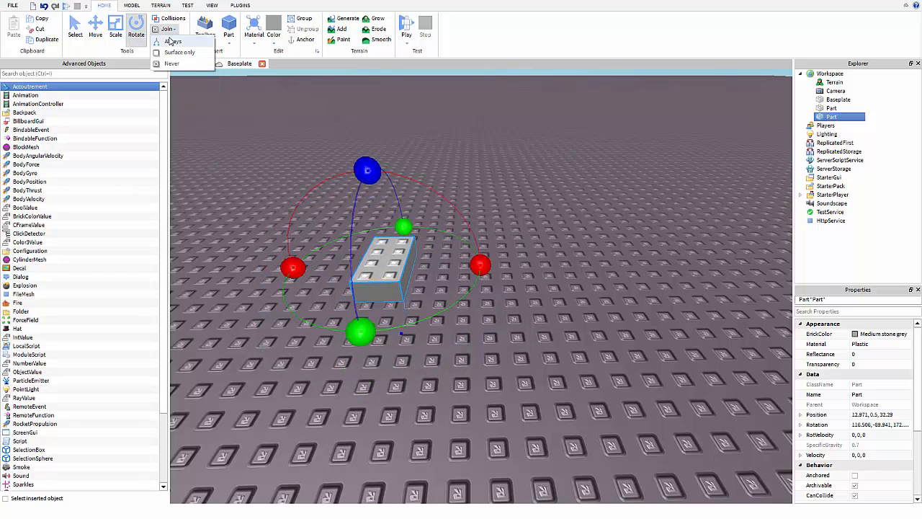
left_click(173, 42)
left_click_drag(381, 273, 400, 234)
left_click(508, 188)
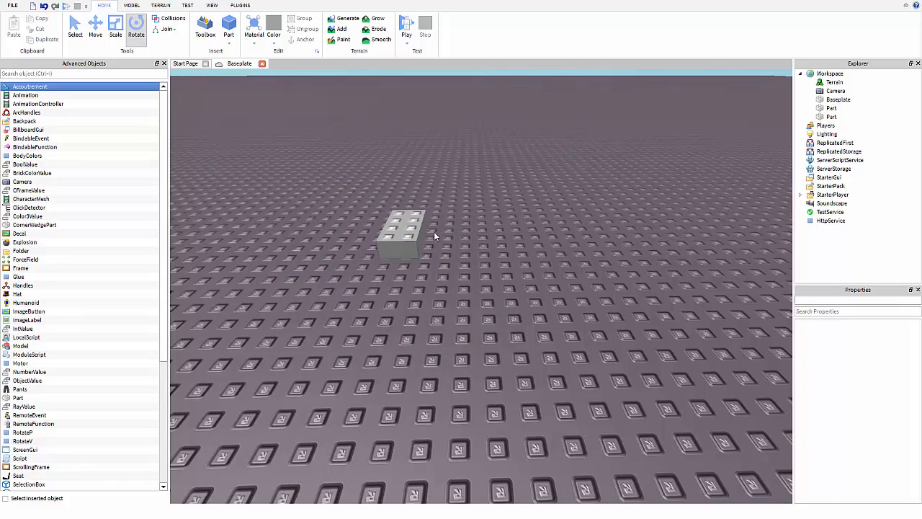
left_click(403, 229)
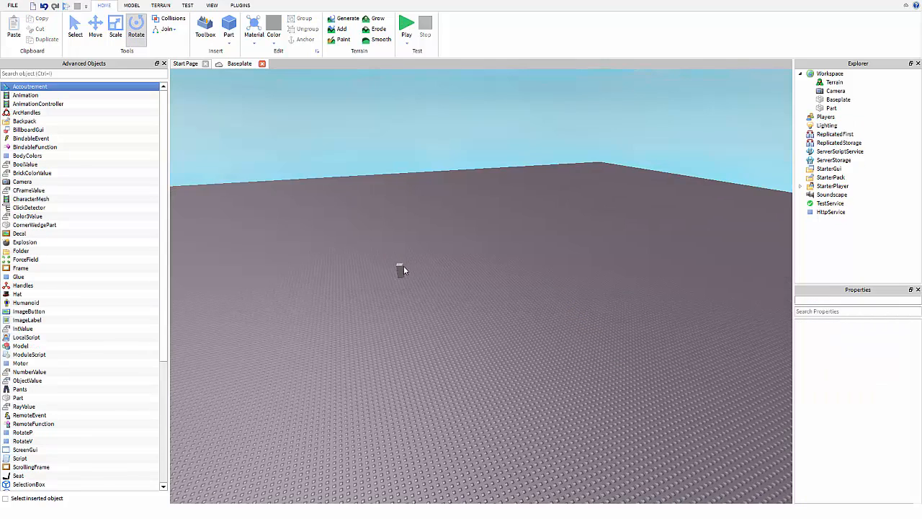
scroll(403, 266, "up", 8)
scroll(404, 266, "down", 5)
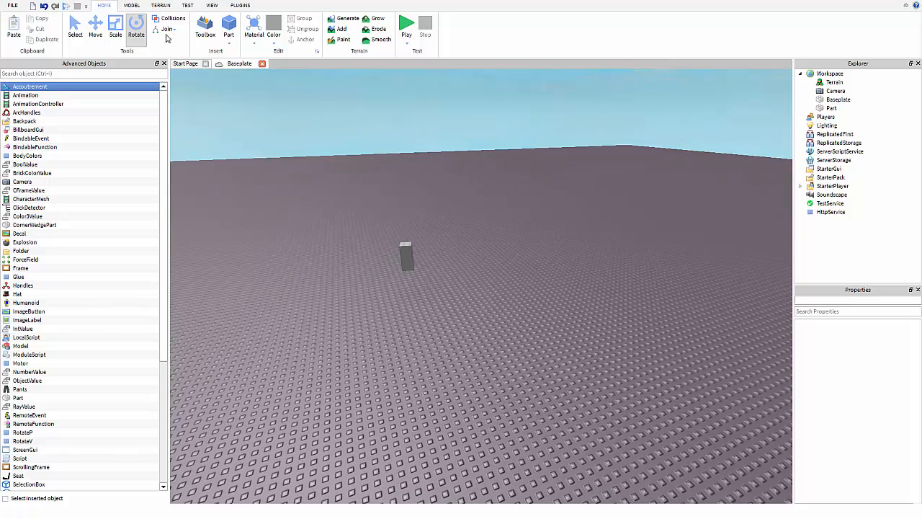
Select the tall grey part and move it to a nearer spot.
key("a")
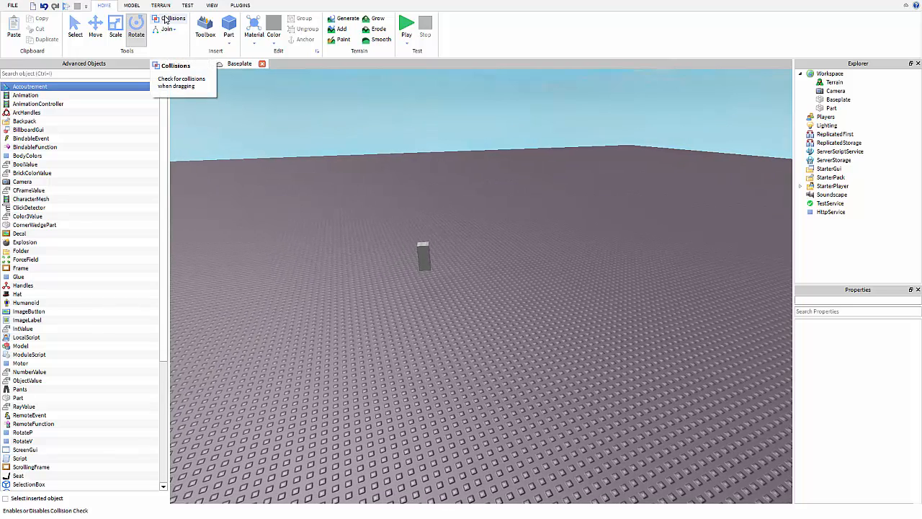
key("d")
key("d")
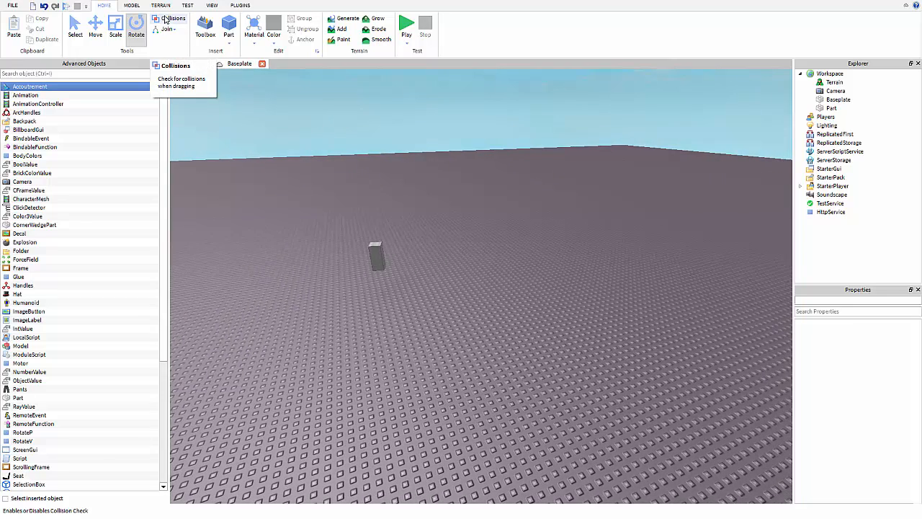
key("w")
scroll(509, 248, "up", 8)
scroll(477, 211, "down", 8)
scroll(474, 232, "up", 5)
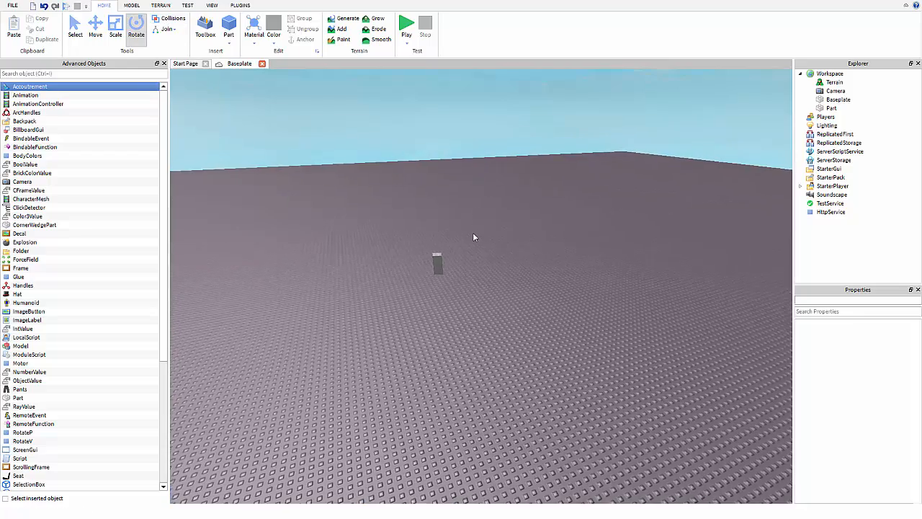
right_click_drag(475, 239, 476, 236)
scroll(475, 236, "up", 3)
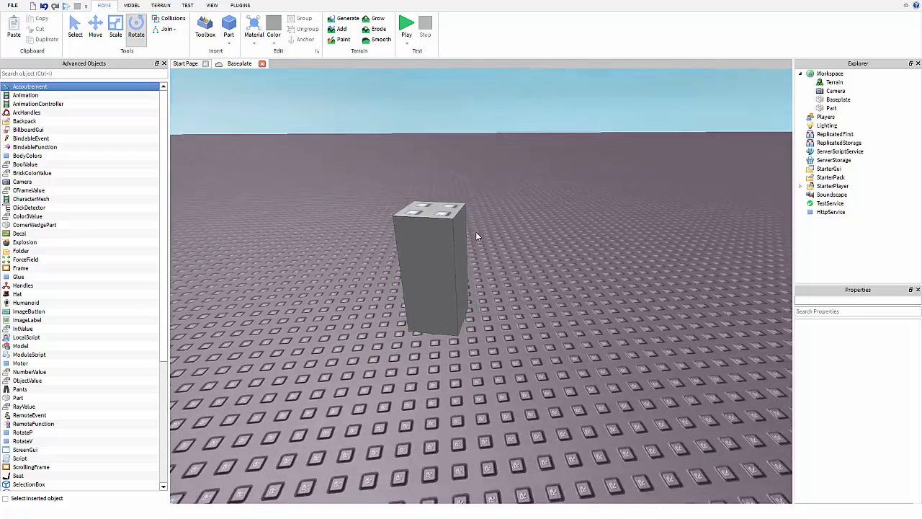
scroll(474, 239, "down", 3)
left_click(469, 251)
left_click_drag(506, 303, 435, 309)
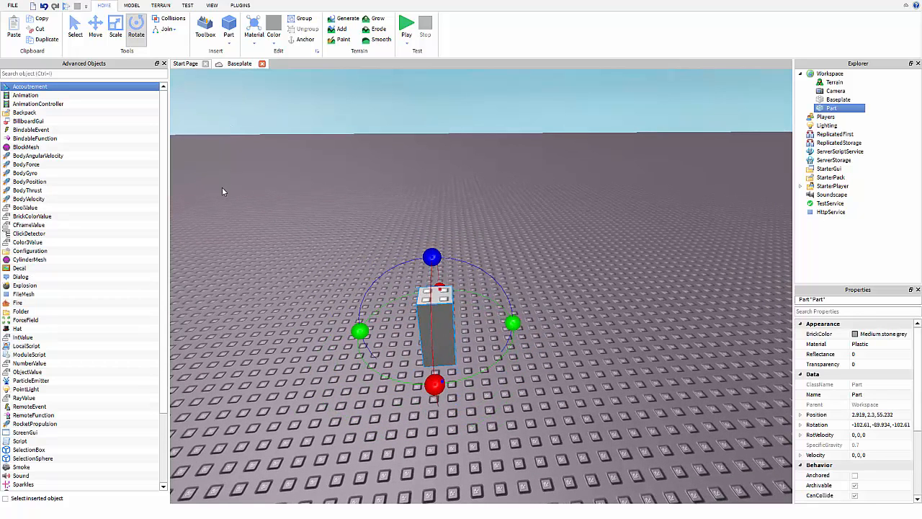
Duplicate the part with Ctrl+D and raise the copy to Position 2.919, 5.05, 55.232.
key("ctrl+d")
left_click(242, 83)
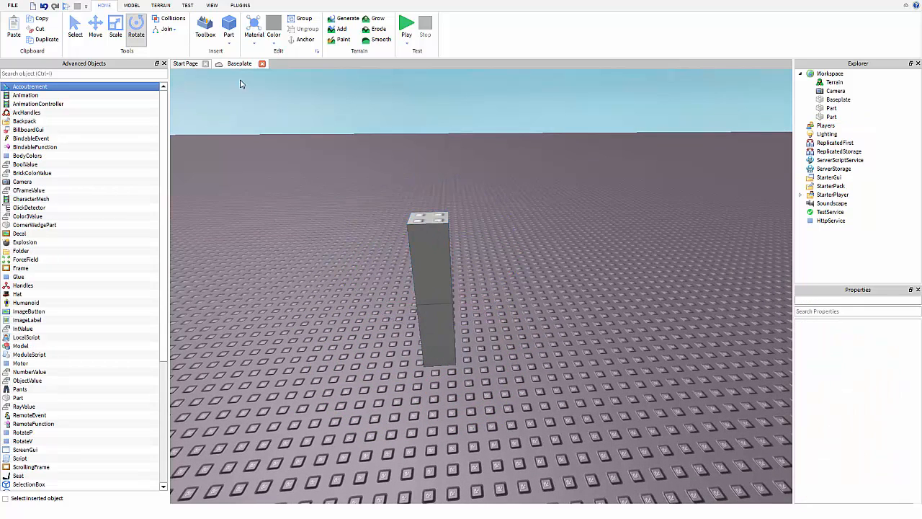
left_click(418, 269)
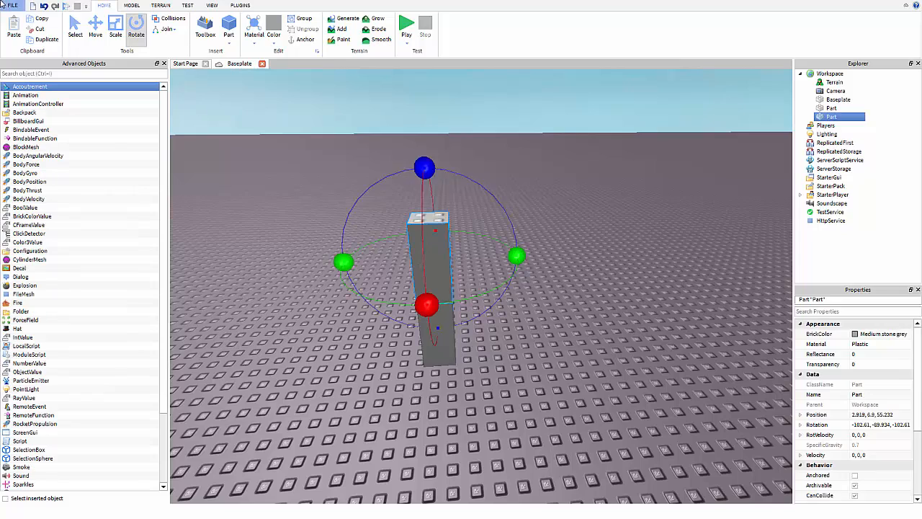
left_click(95, 28)
left_click_drag(423, 160, 431, 210)
right_click_drag(431, 210, 449, 214)
left_click_drag(428, 155, 392, 216)
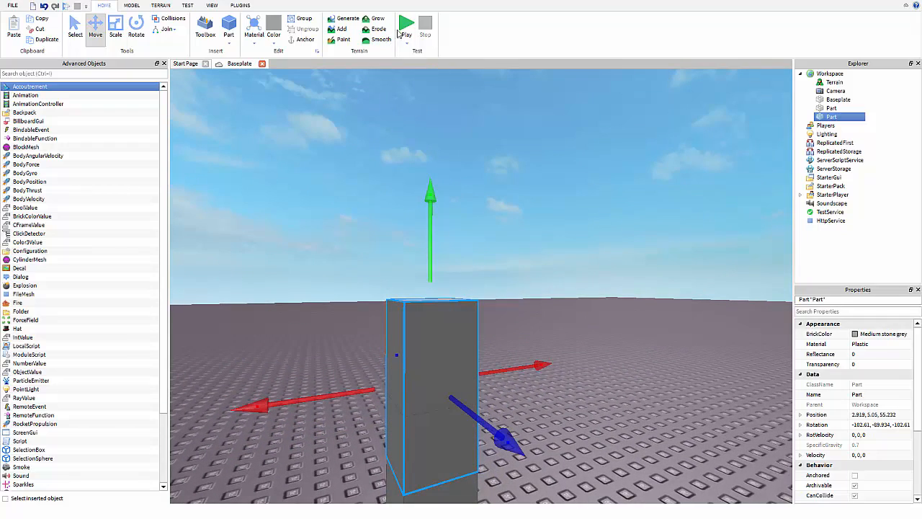
Run a quick play test, then stop it.
left_click(406, 30)
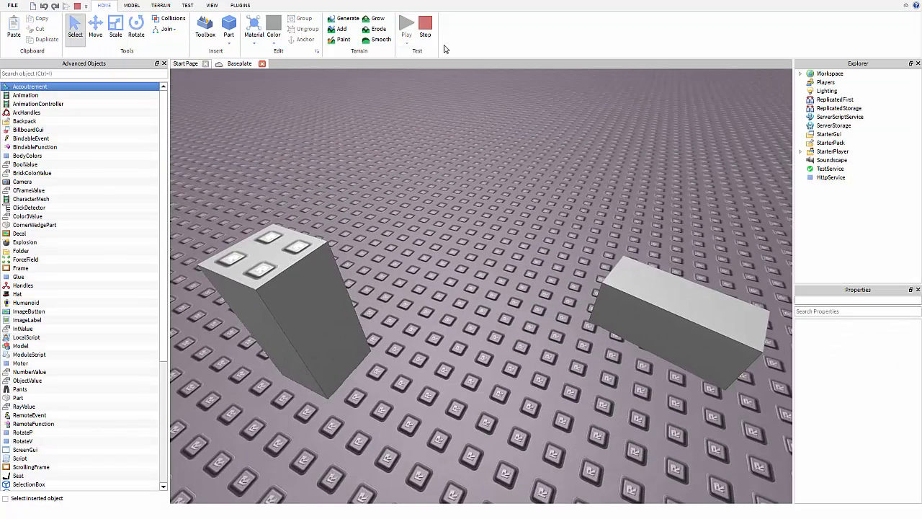
left_click(426, 30)
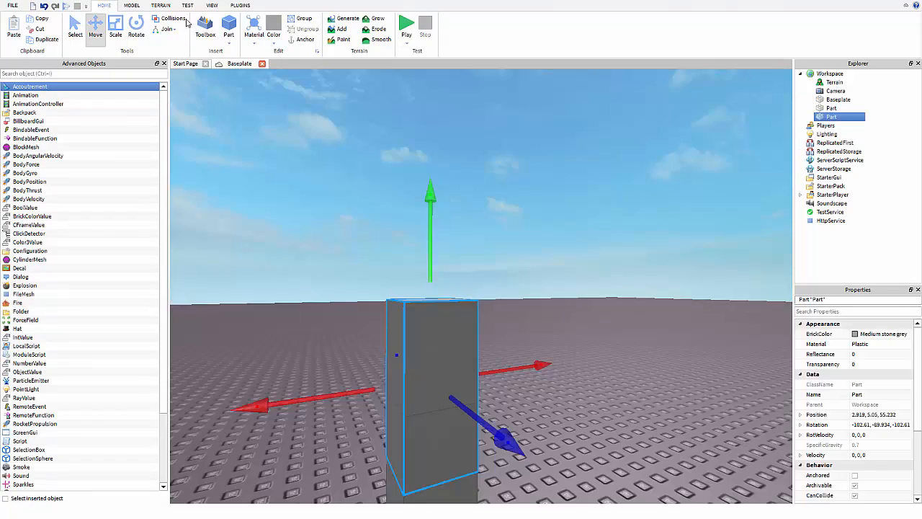
right_click_drag(273, 88, 274, 100)
Turn on Collisions and rest the copy on the pillar at Position 2.919, 6.8, 55.232.
left_click(162, 20)
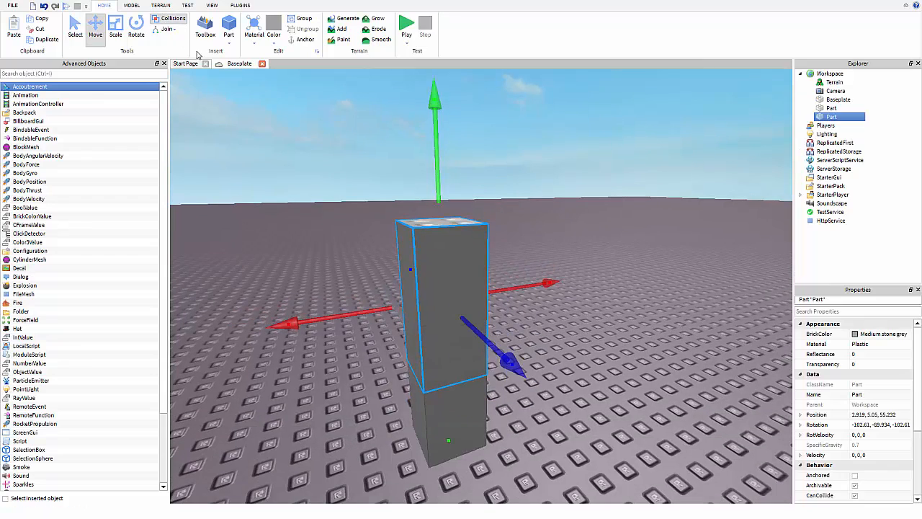
right_click_drag(339, 140, 358, 142)
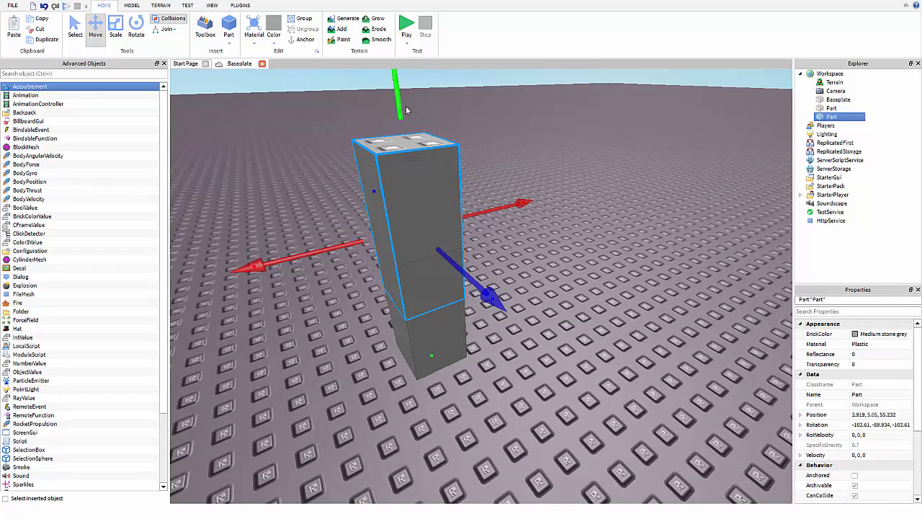
right_click_drag(402, 103, 383, 74)
left_click_drag(402, 103, 426, 270)
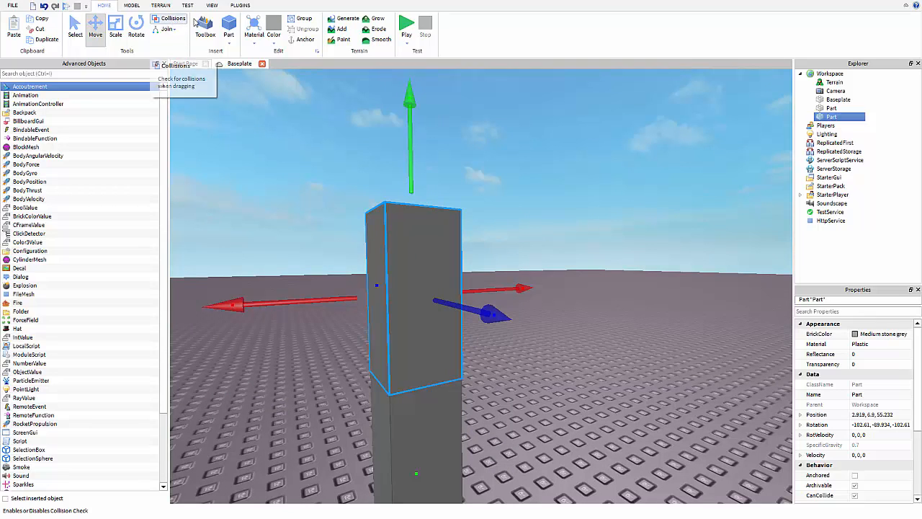
Turn on Collisions and drag the copied part down through the baseplate and back up.
left_click(170, 20)
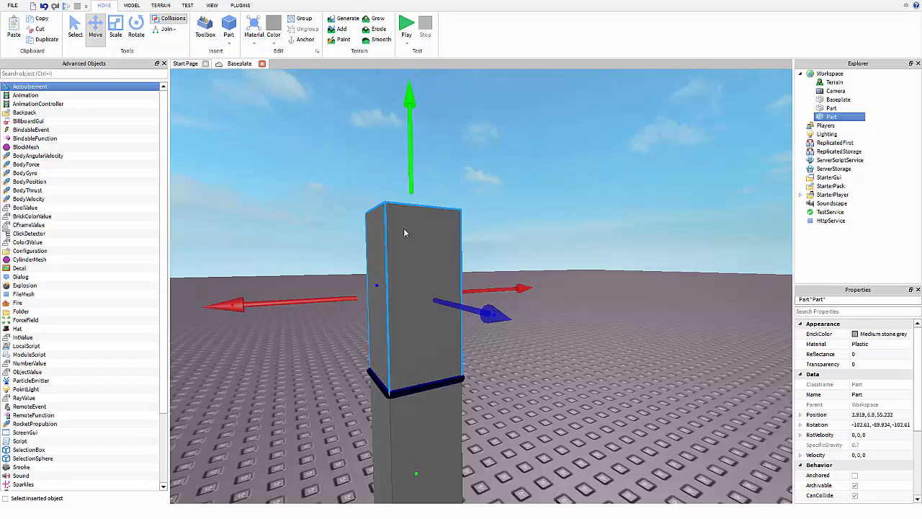
right_click_drag(376, 173, 382, 231)
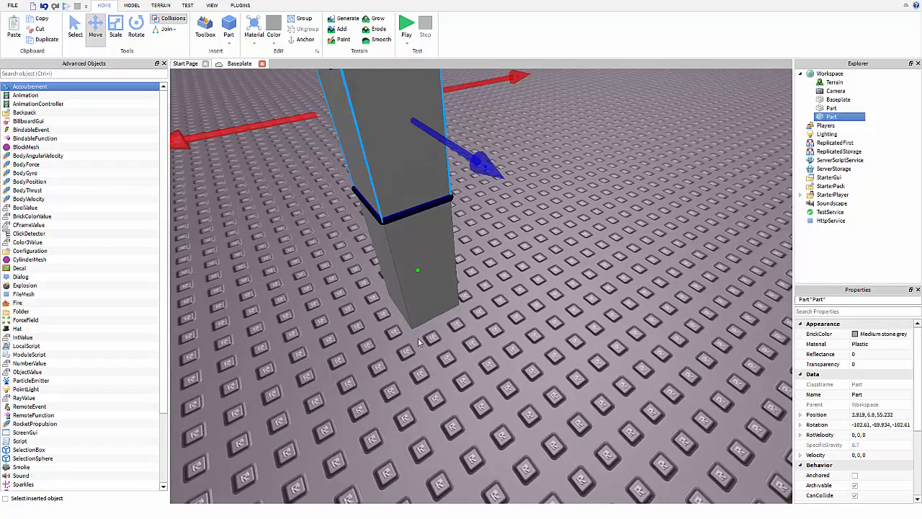
scroll(453, 373, "down", 3)
left_click_drag(419, 342, 491, 463)
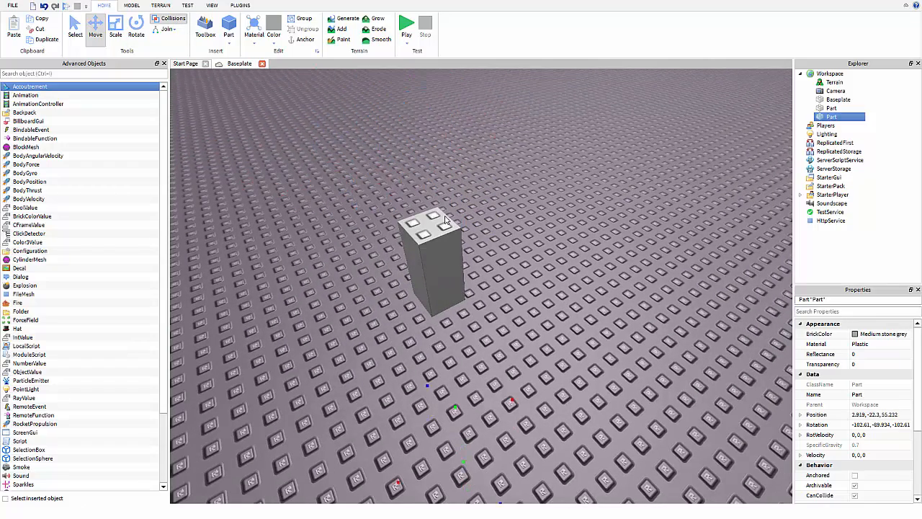
left_click_drag(445, 220, 435, 69)
right_click_drag(445, 220, 433, 70)
Seat the copy on top of the lower part at Y 6.81, then box-select both parts.
left_click(425, 225)
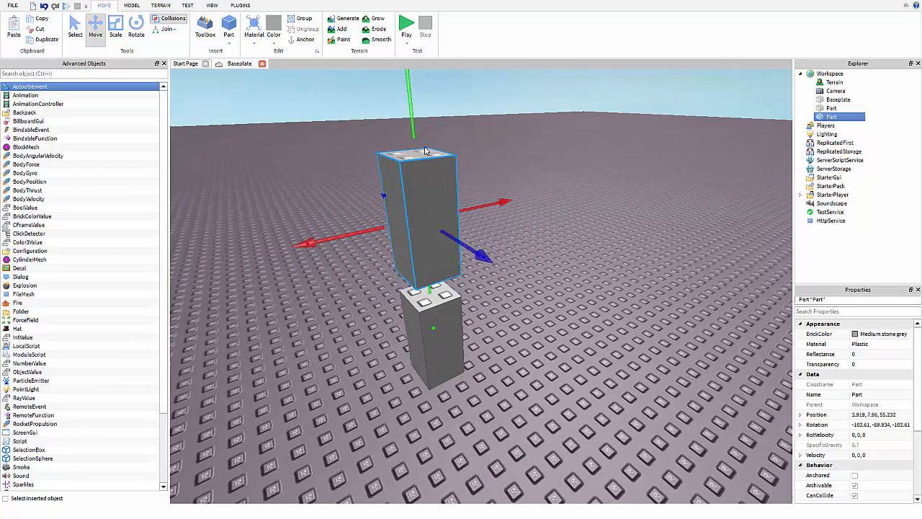
left_click_drag(417, 113, 425, 180)
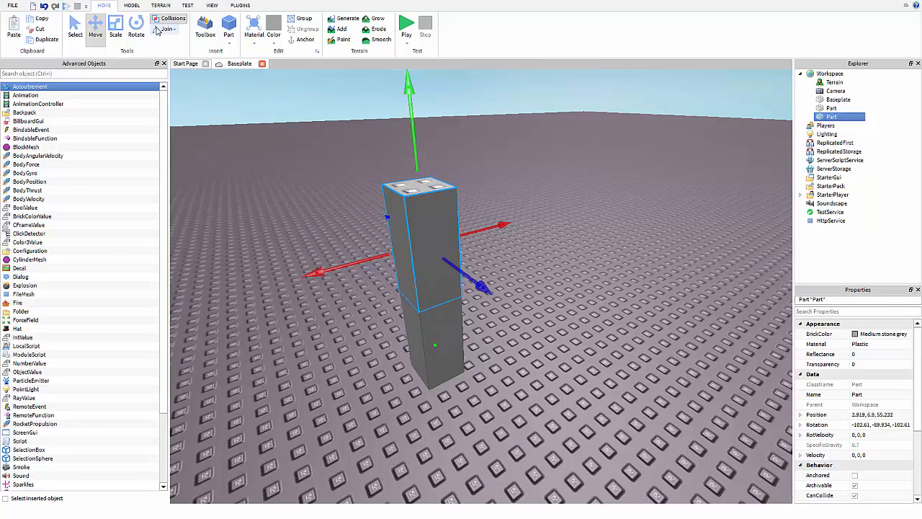
left_click_drag(407, 132, 417, 148)
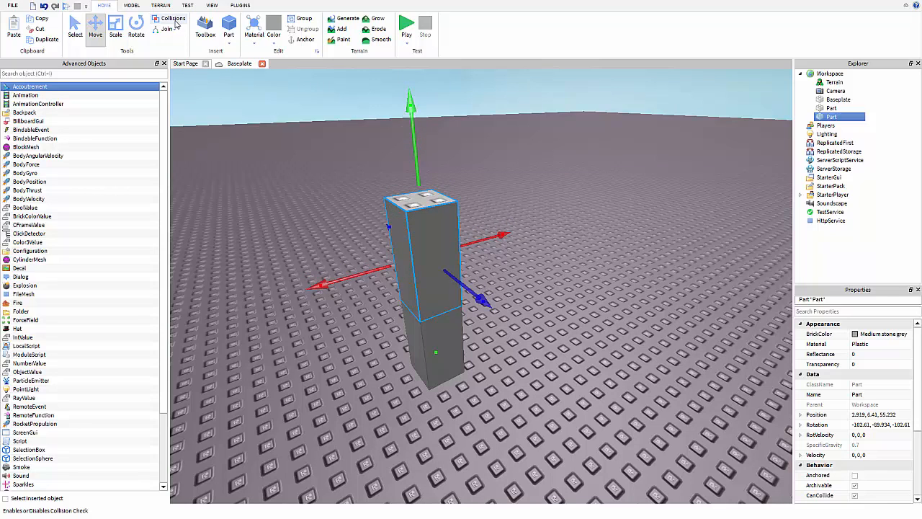
left_click_drag(416, 153, 424, 136)
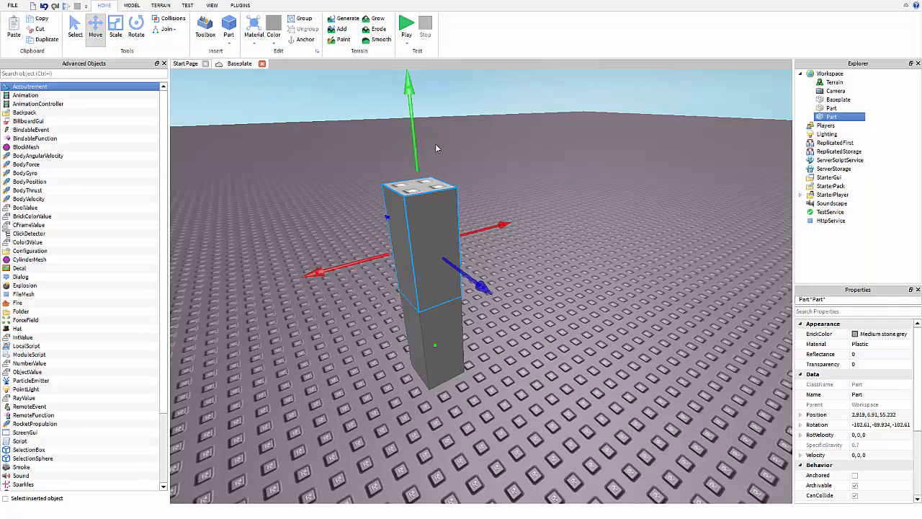
left_click_drag(344, 152, 537, 429)
left_click(406, 28)
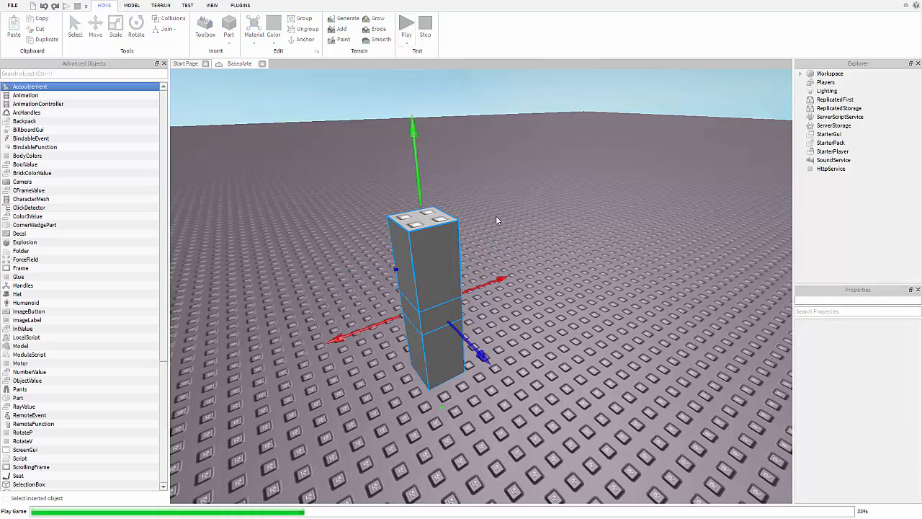
left_click(425, 27)
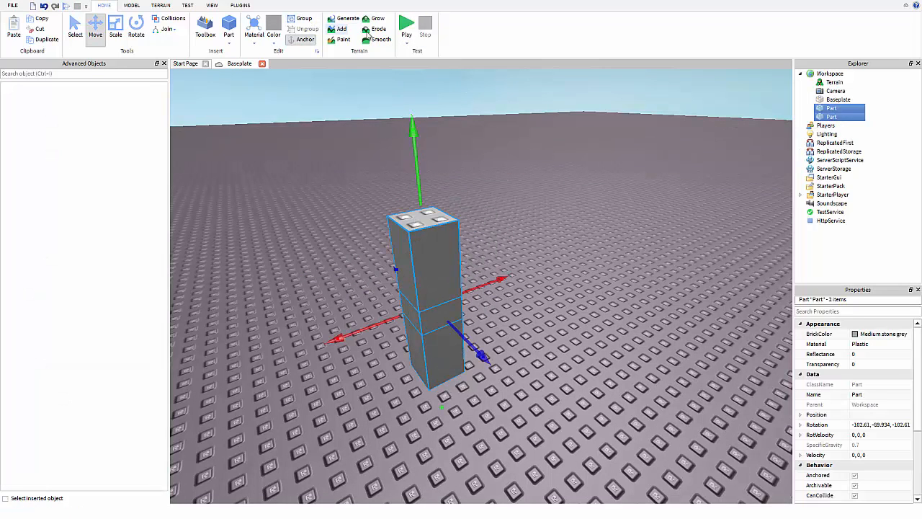
left_click(414, 29)
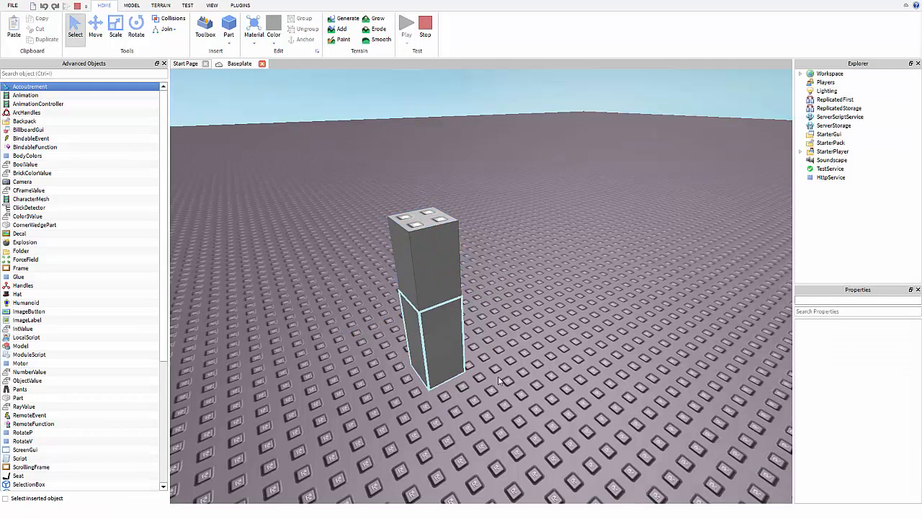
left_click(425, 33)
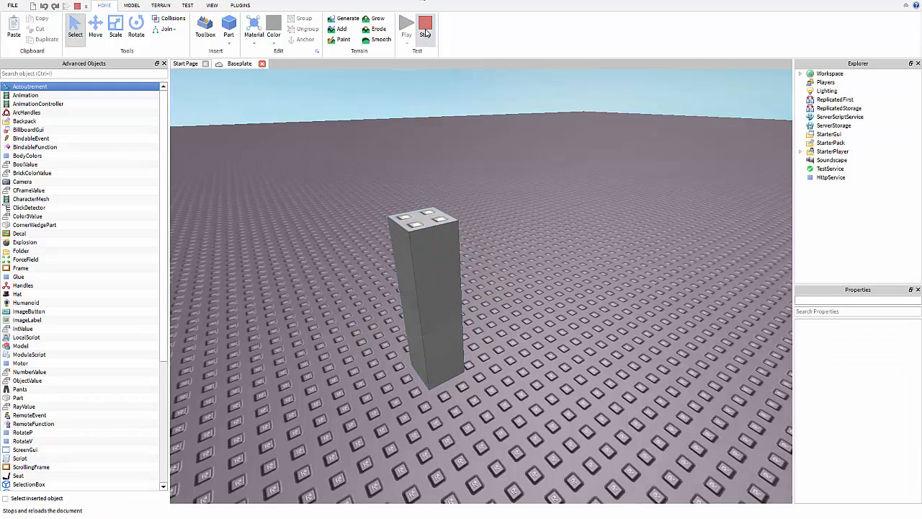
left_click(508, 192)
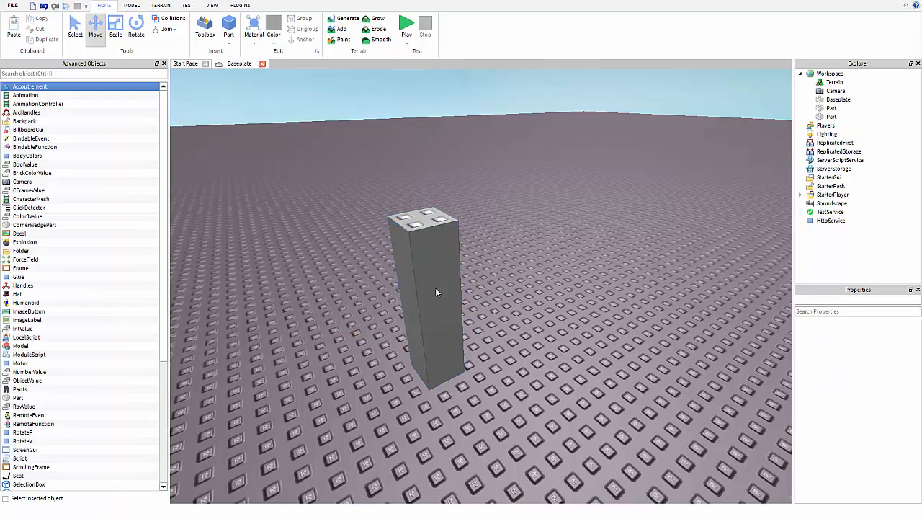
Reseat the upper block on the column top with the Model tab tools showing.
left_click(430, 247)
left_click_drag(430, 247, 429, 207)
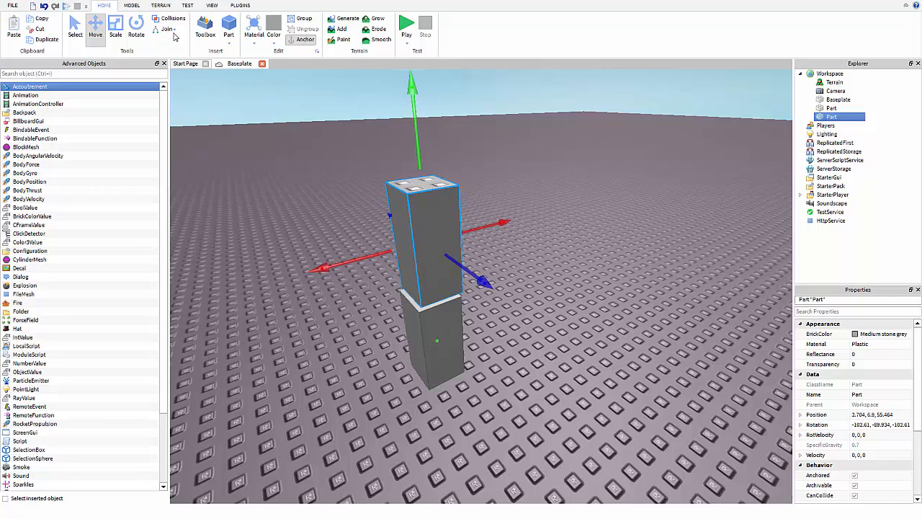
left_click(122, 6)
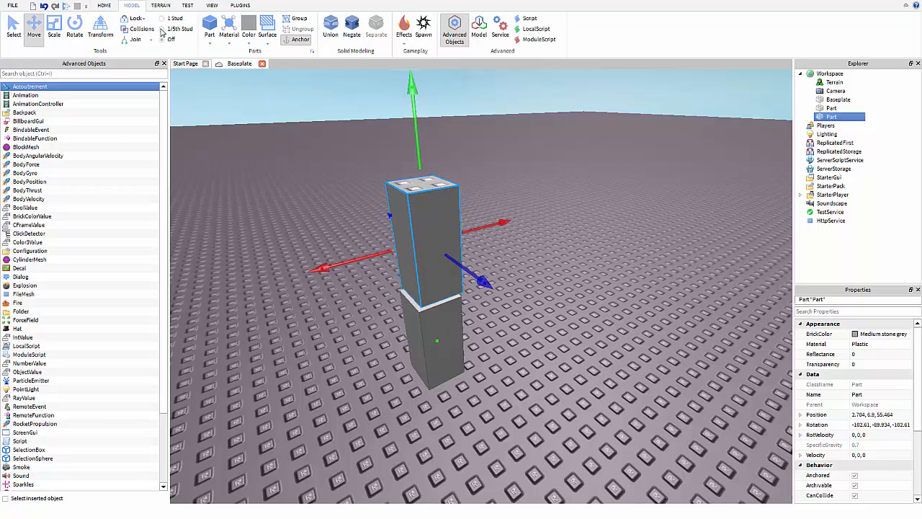
left_click_drag(394, 182, 433, 234)
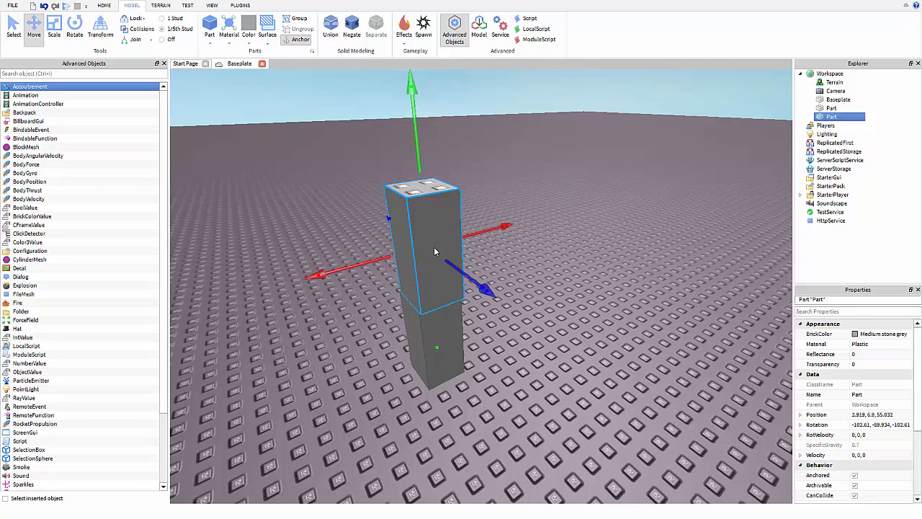
Replace the upper block with a Ctrl+D copy of the lower block, stacked at Position 2.919, 6.8, 55.232.
key("ctrl+z")
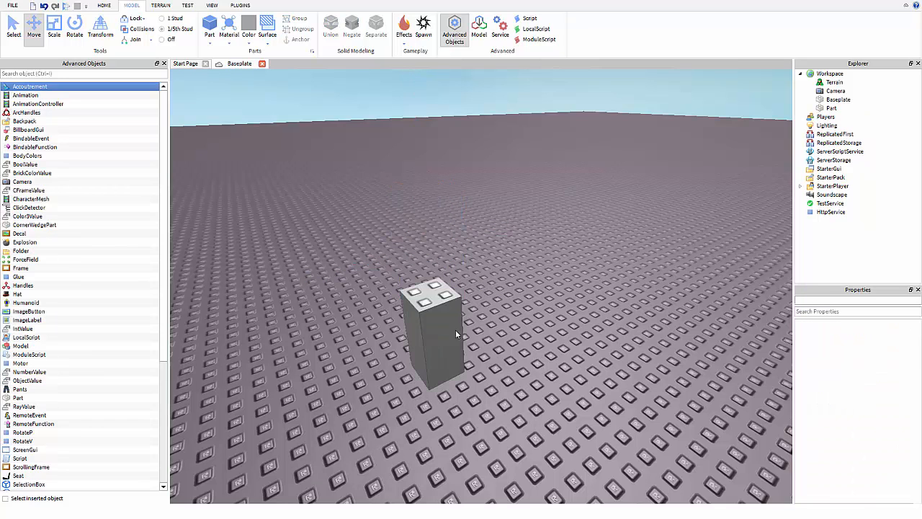
key("ctrl+d")
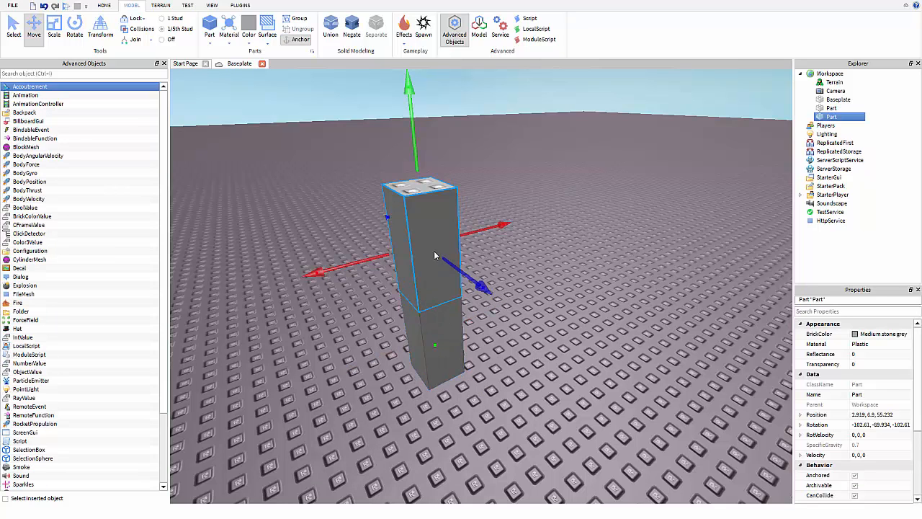
mouse_move(433, 248)
left_mouse_down()
mouse_move(443, 209)
mouse_move(423, 239)
mouse_move(433, 243)
left_mouse_up()
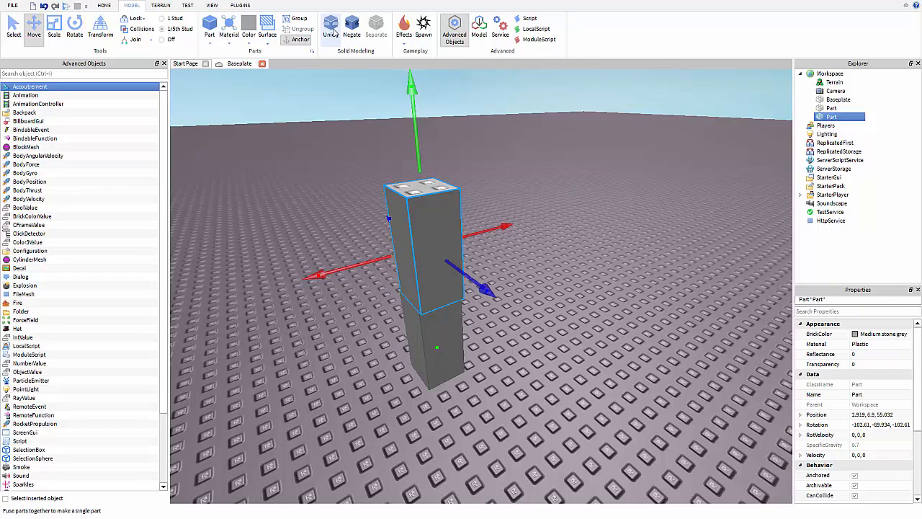
Union both blocks, undo it, then slide the upper block sideways to 3.119, 6.9, 53.832.
key("ctrl+a")
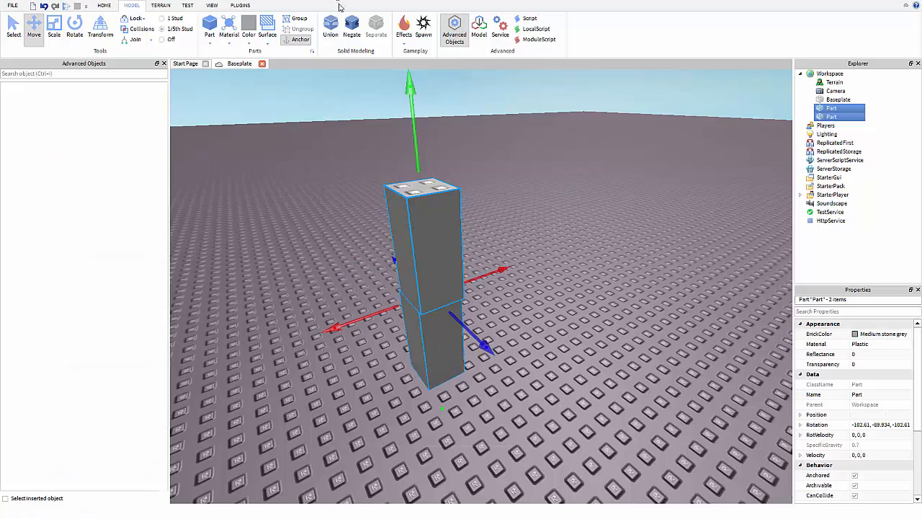
left_click(332, 32)
scroll(519, 246, "up", 5)
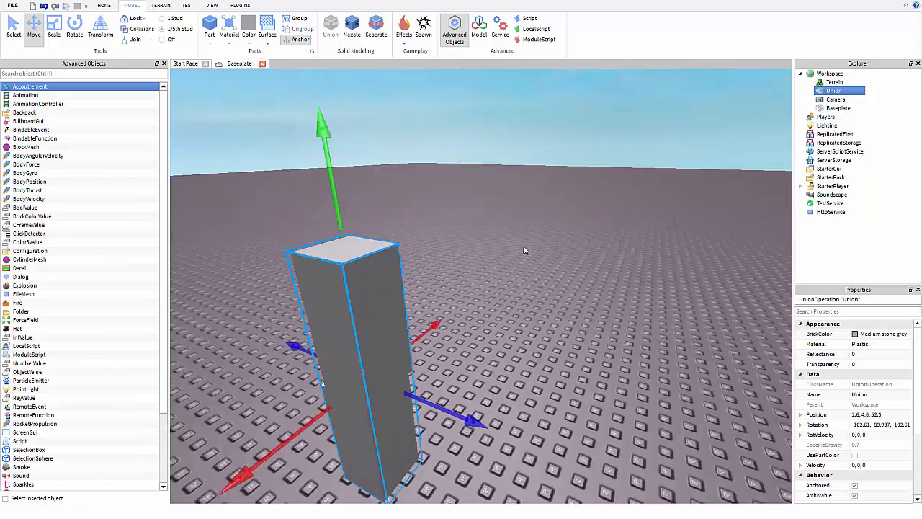
right_click_drag(520, 247, 515, 249)
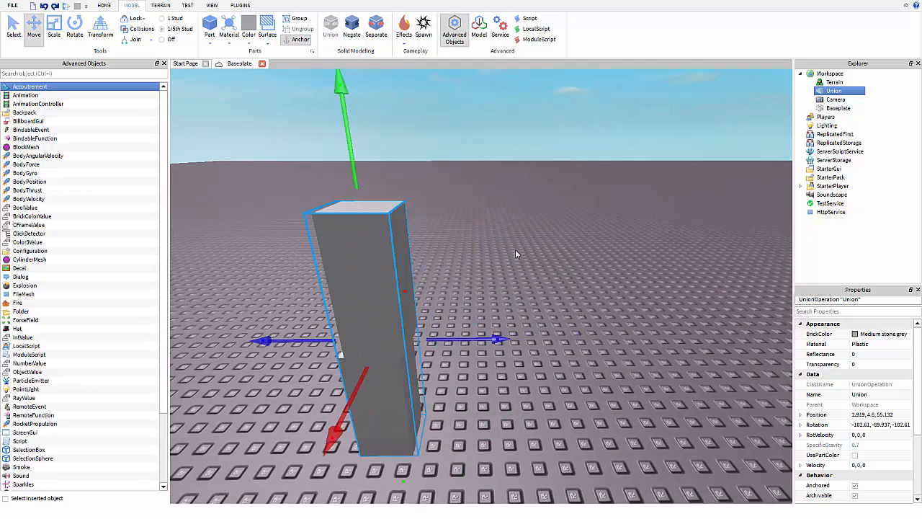
key("ctrl+z")
left_click(474, 223)
left_click_drag(383, 306, 419, 306)
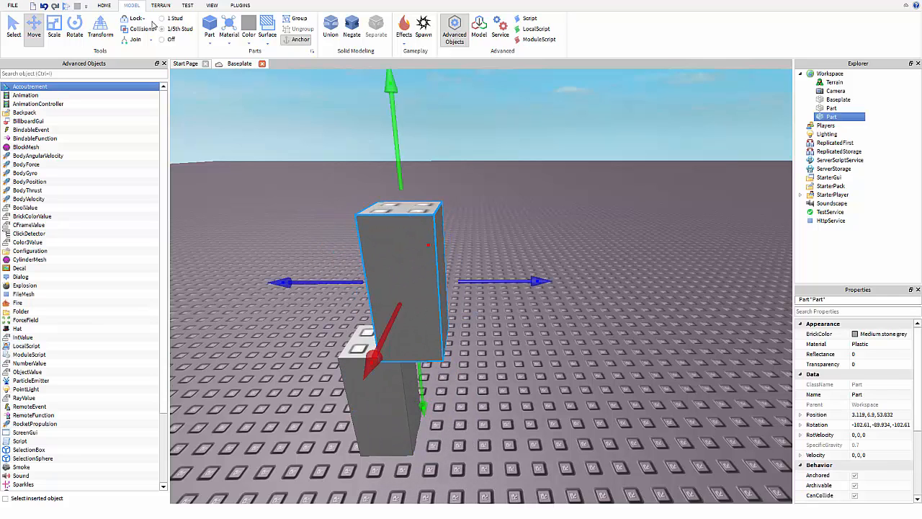
Scale the upper block shorter and wider into a long beam.
left_click(56, 34)
left_click_drag(398, 126, 412, 220)
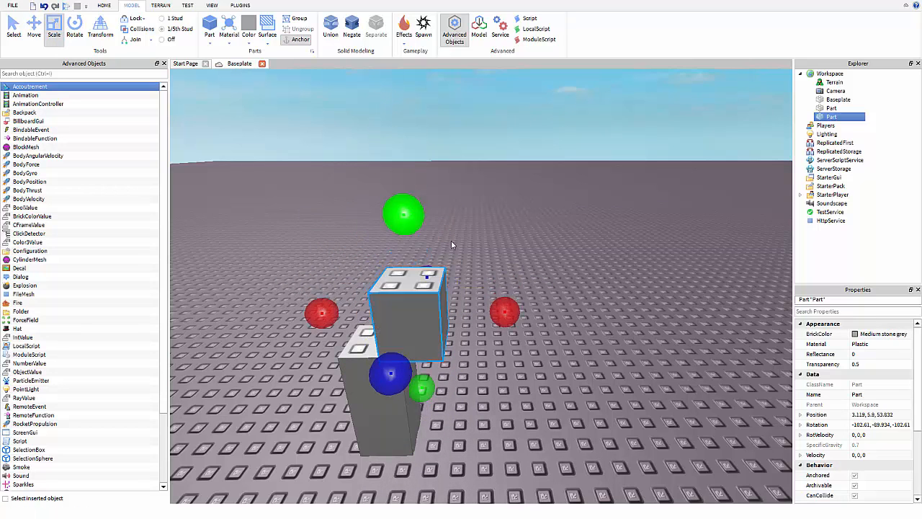
left_click_drag(507, 312, 623, 311)
left_click_drag(253, 209, 522, 418)
Union both blocks into one L-shaped piece, move it, and stretch it taller.
right_click_drag(520, 87, 521, 123)
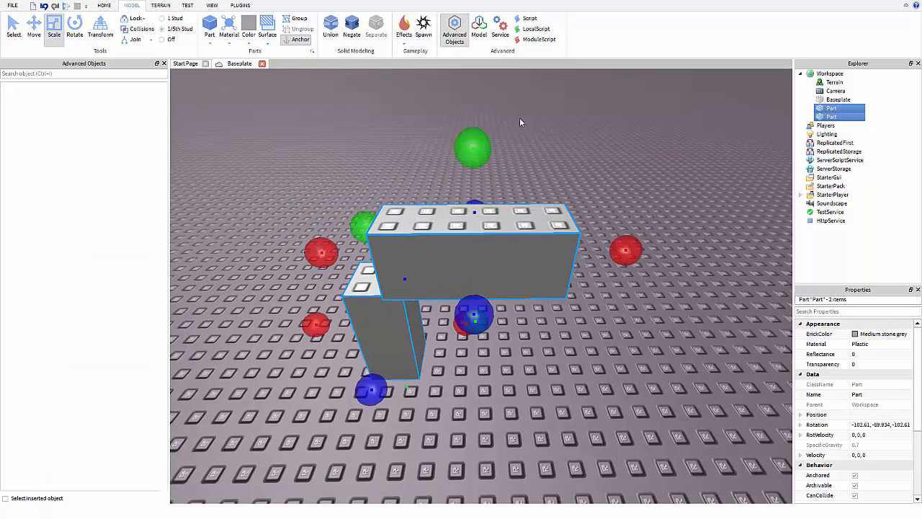
left_click(329, 37)
left_click(544, 164)
left_click(488, 247)
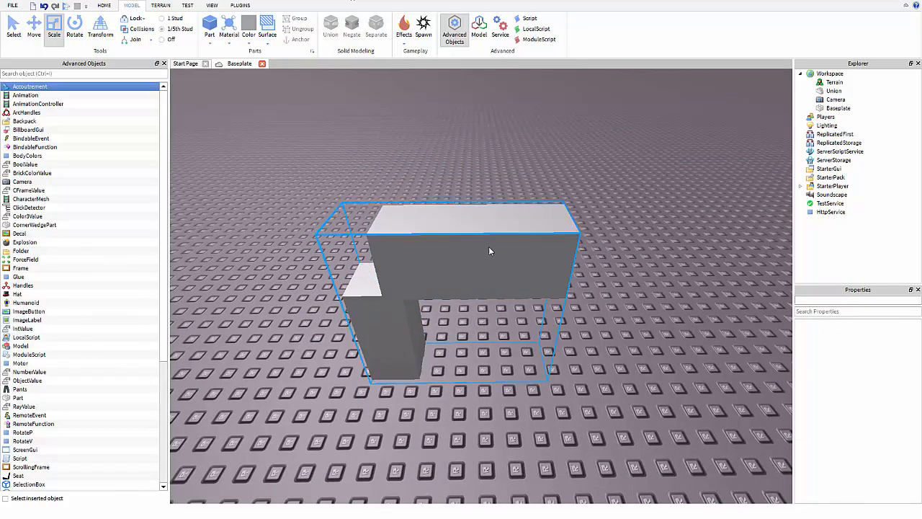
left_click_drag(488, 246, 445, 196)
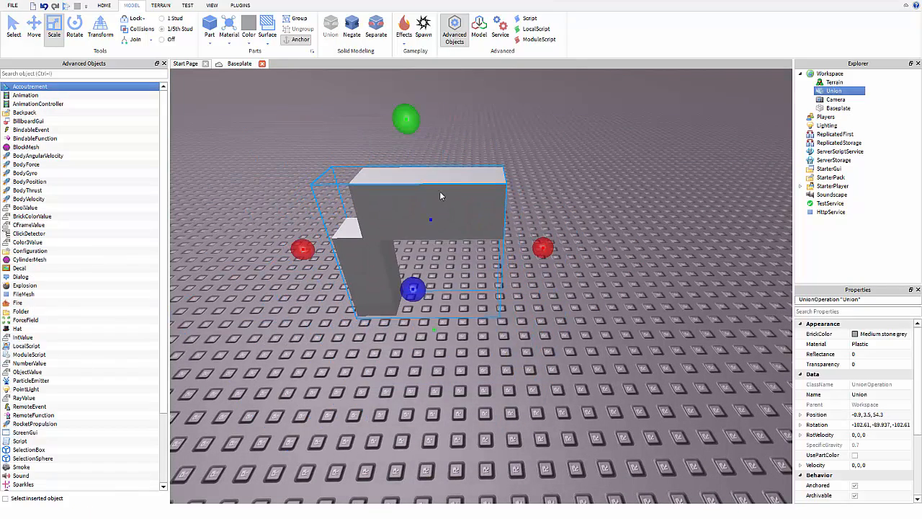
right_click_drag(474, 109, 427, 163)
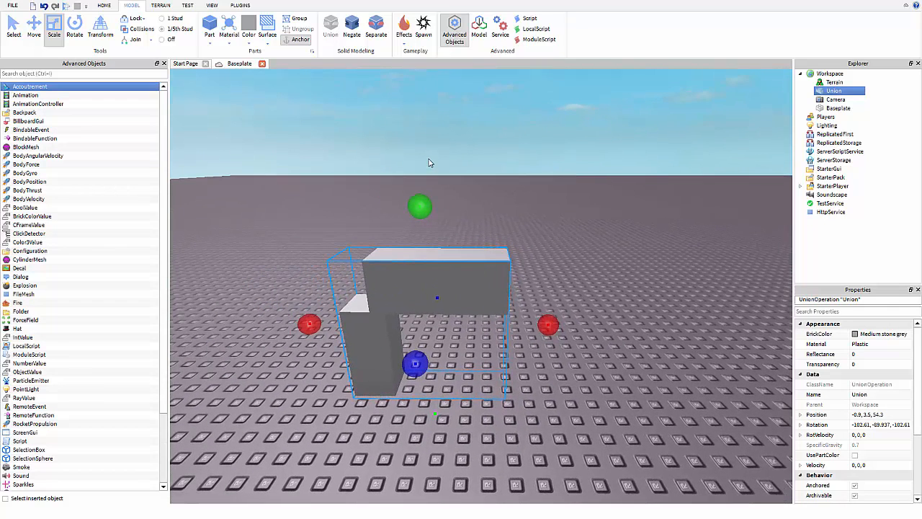
left_click_drag(427, 213, 414, 127)
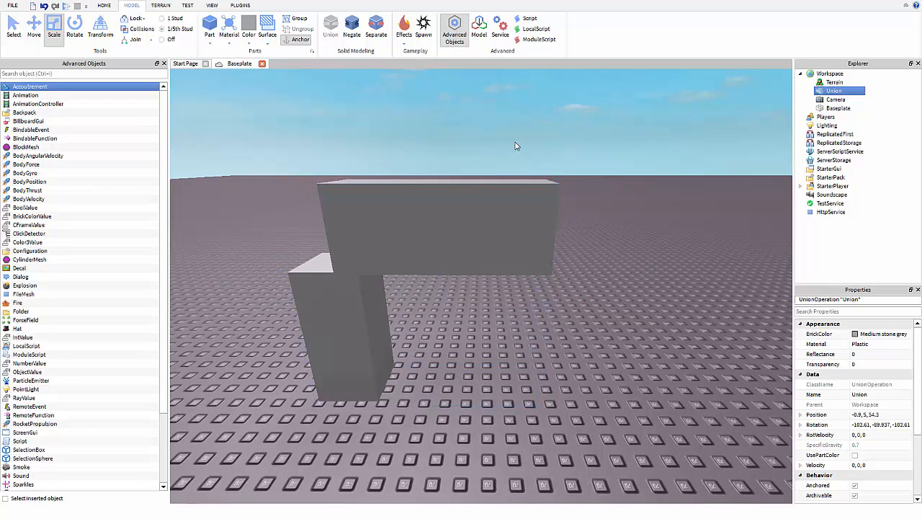
left_click(430, 224)
Insert a Cylinder part and place it against the side of the beam.
left_click(322, 120)
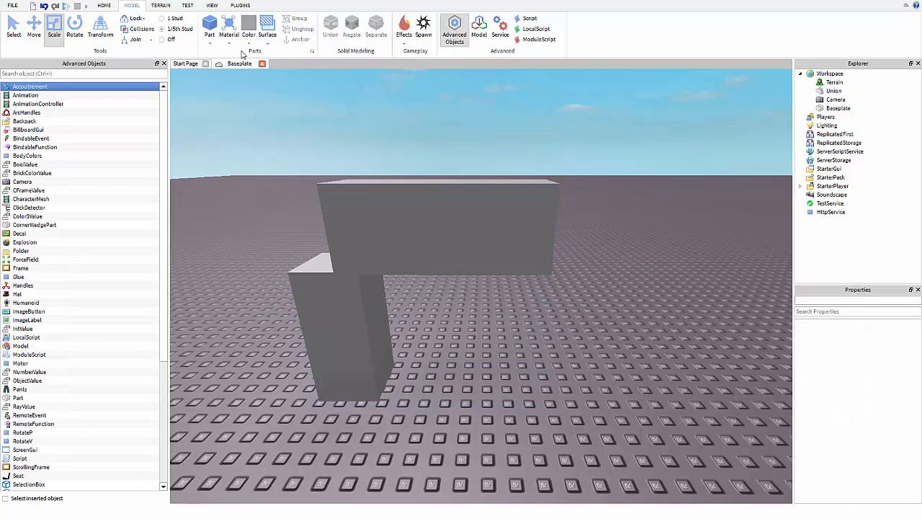
left_click(209, 44)
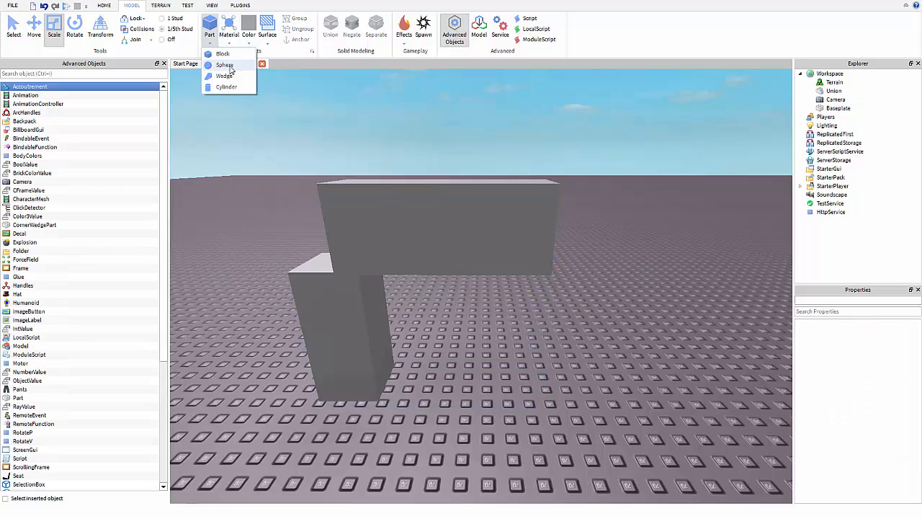
left_click(234, 88)
right_click_drag(447, 147, 448, 208)
key("w")
left_click_drag(415, 209, 352, 153)
right_click_drag(403, 199, 353, 153)
left_click_drag(352, 154, 319, 251)
right_click_drag(352, 154, 319, 251)
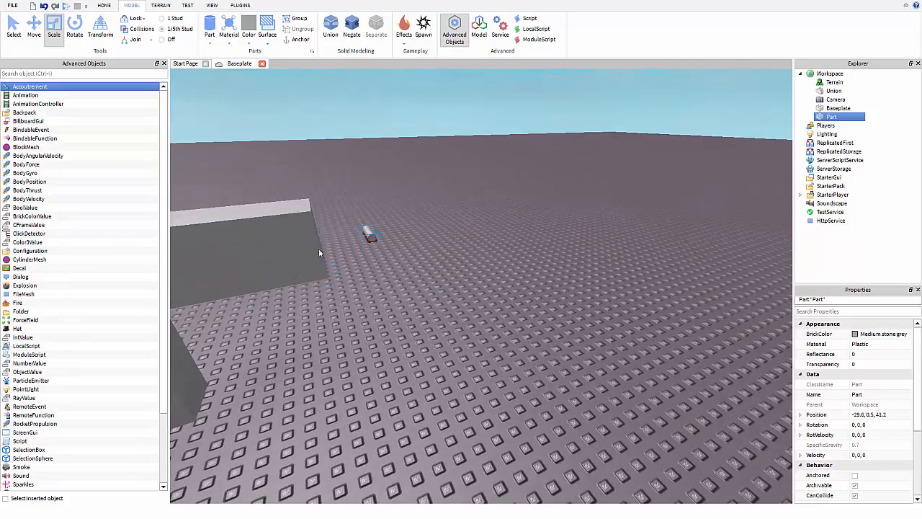
left_click_drag(319, 250, 237, 260)
Negate the cylinder and push it into the beam's wall.
right_click_drag(415, 86, 414, 83)
key("w")
key("s")
key("w")
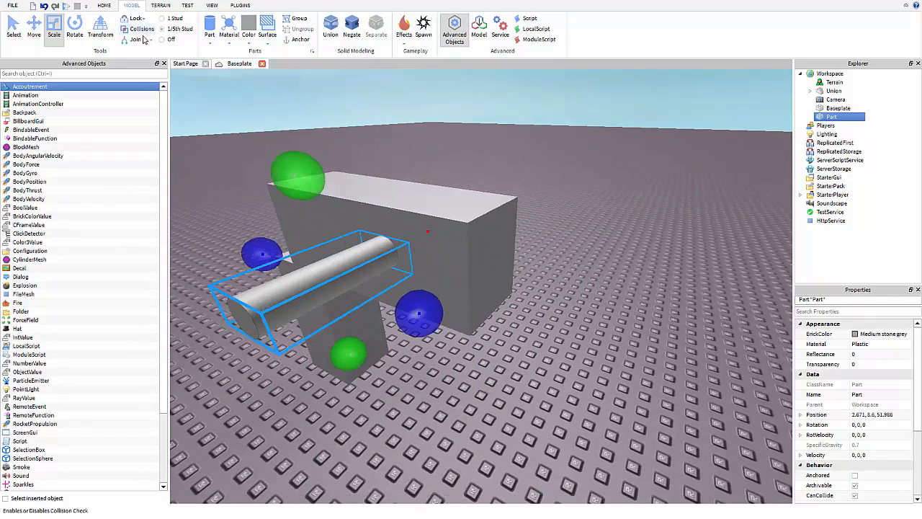
key("a")
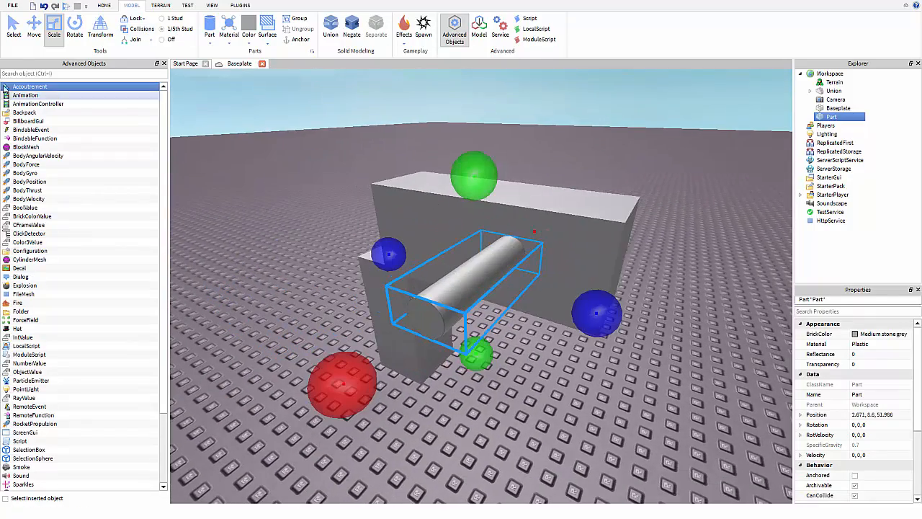
left_click(34, 28)
left_click_drag(348, 392, 405, 367)
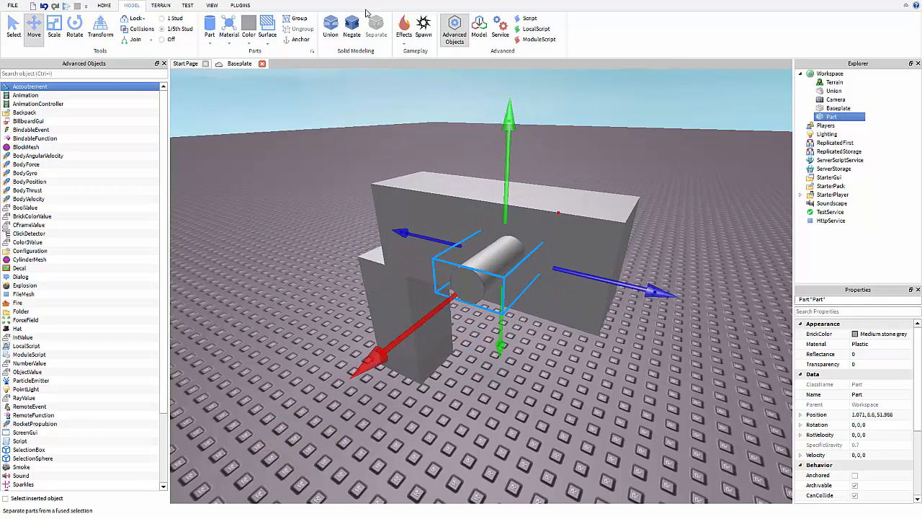
left_click(352, 29)
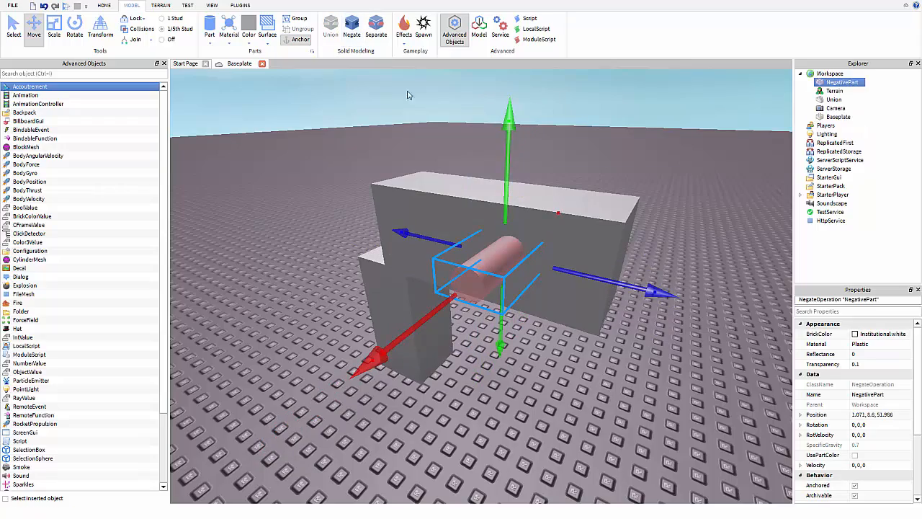
left_click_drag(411, 350, 474, 290)
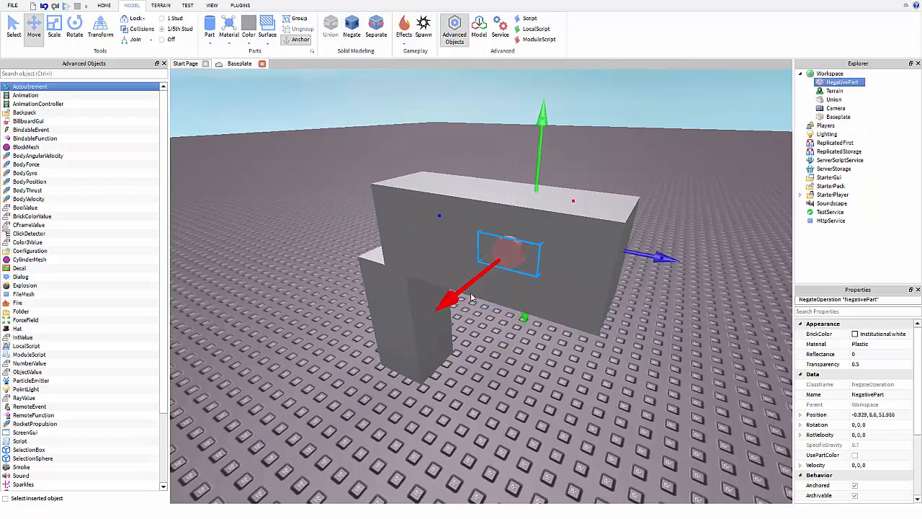
right_click_drag(474, 290, 452, 217)
key("f")
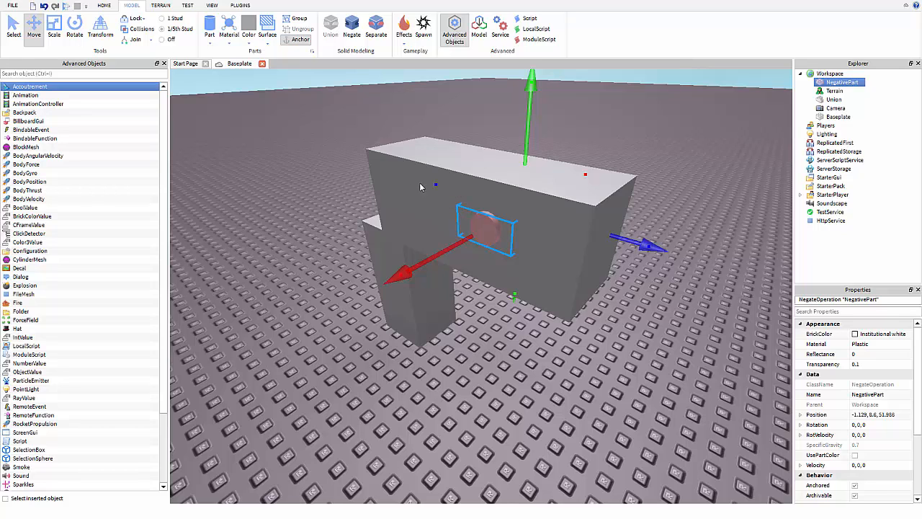
Union the negated cylinder with the beam to cut a round hole, then inspect it.
left_click(479, 242, "ctrl")
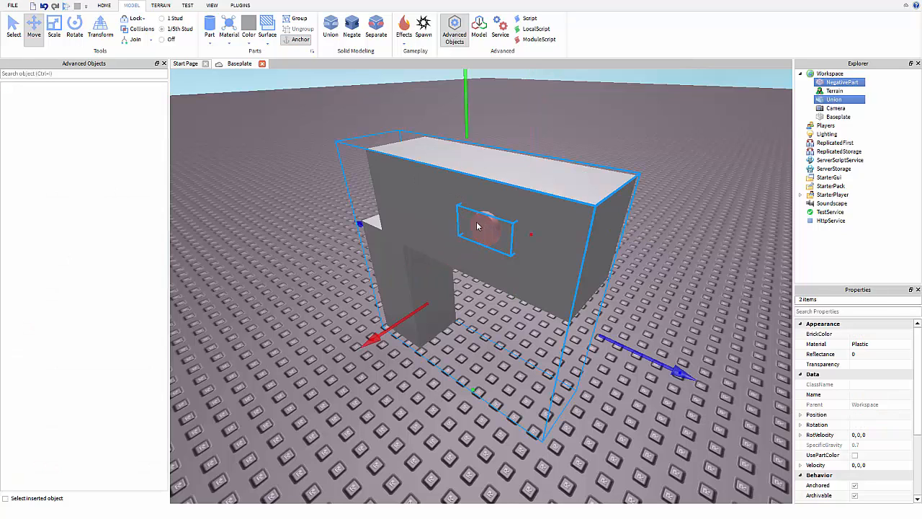
left_click(330, 33)
left_click(655, 126)
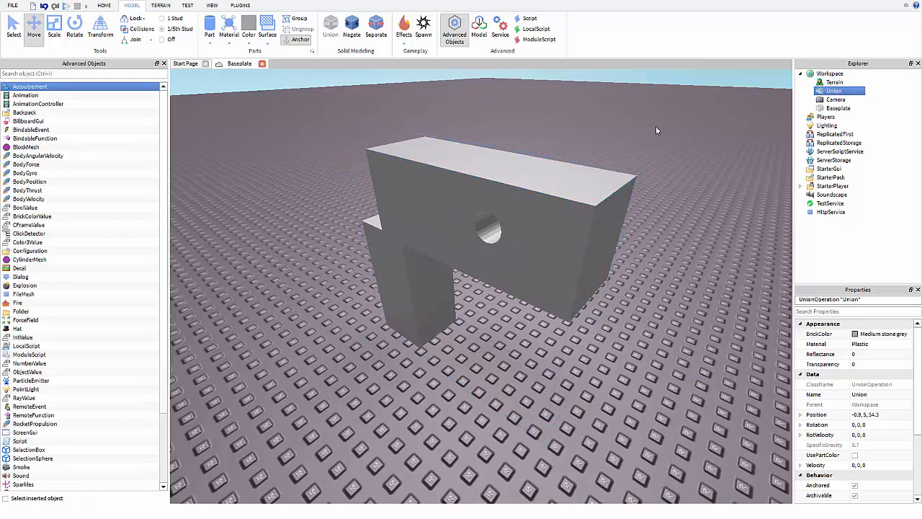
right_click_drag(655, 126, 629, 162)
key("s")
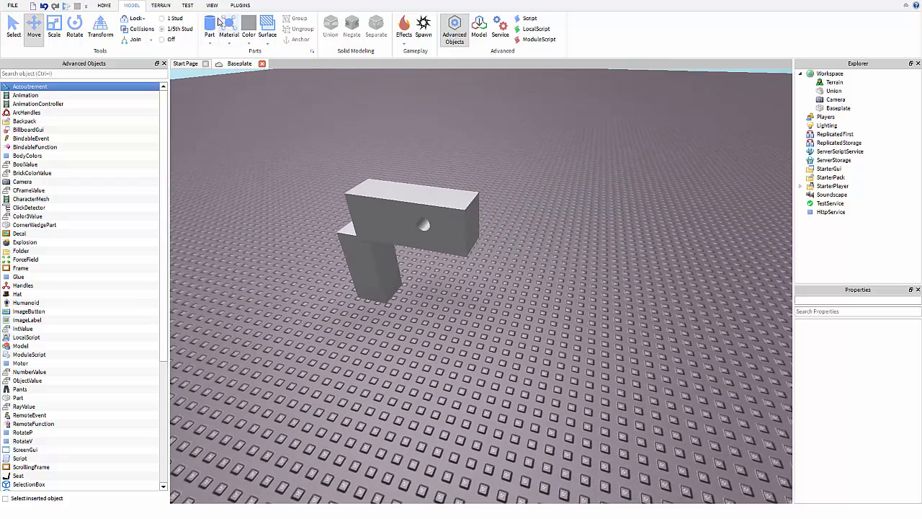
Insert a new Block part and move it onto the baseplate beside the other shapes.
left_click(209, 43)
left_click(214, 56)
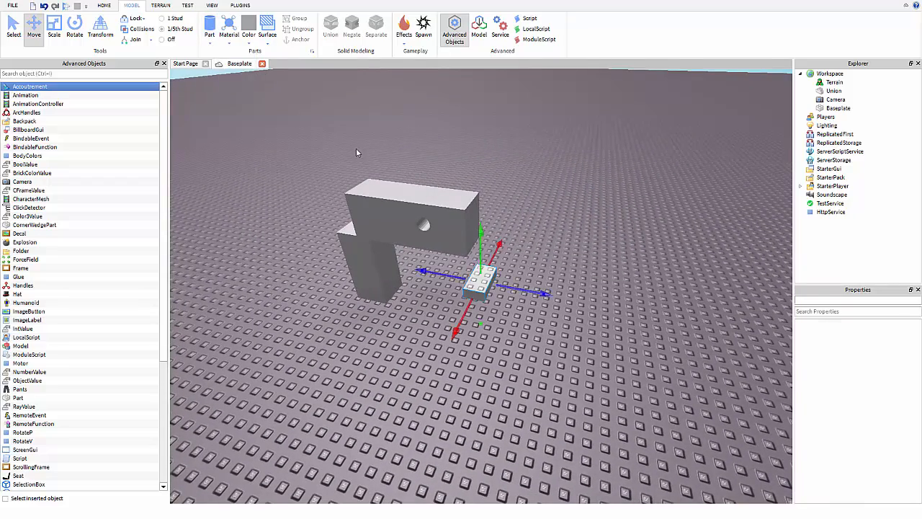
key("d")
left_click_drag(400, 295, 492, 324)
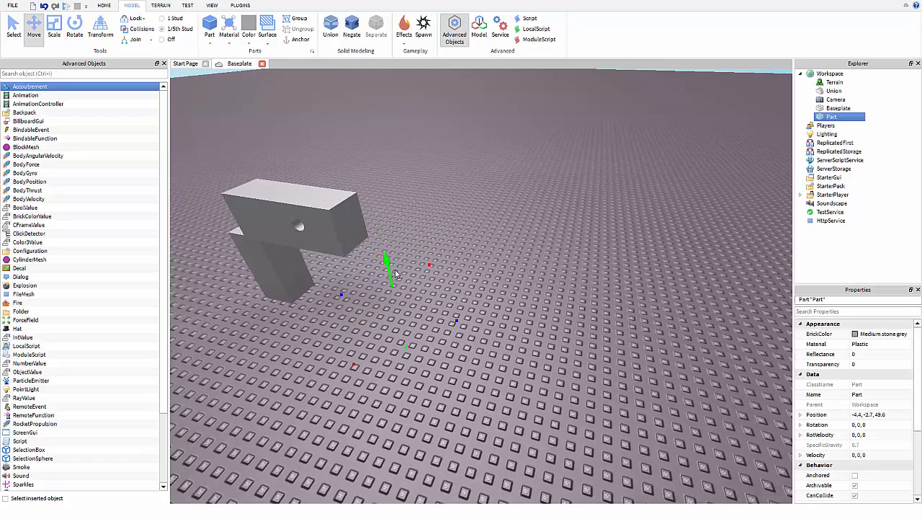
left_click_drag(395, 274, 401, 238)
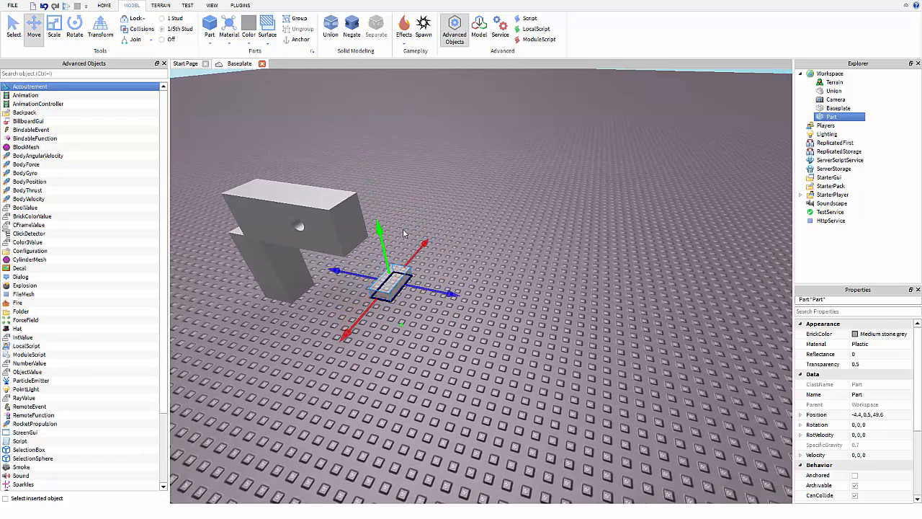
left_click(403, 233)
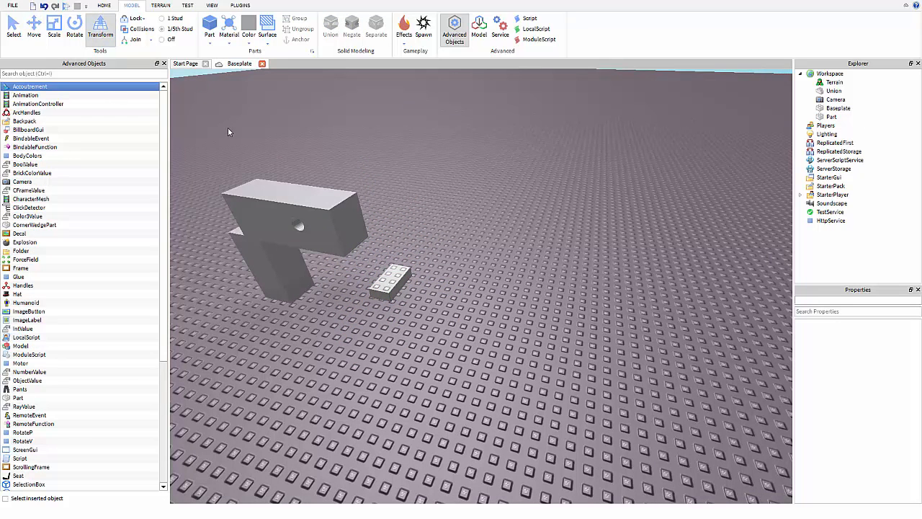
left_click_drag(399, 286, 522, 297)
Stretch the block upward into a tall block and rotate it about its vertical axis.
right_click_drag(541, 281, 529, 293)
left_click_drag(497, 282, 502, 96)
right_click_drag(511, 183, 473, 168)
key("s")
key("d")
right_click_drag(533, 377, 528, 357)
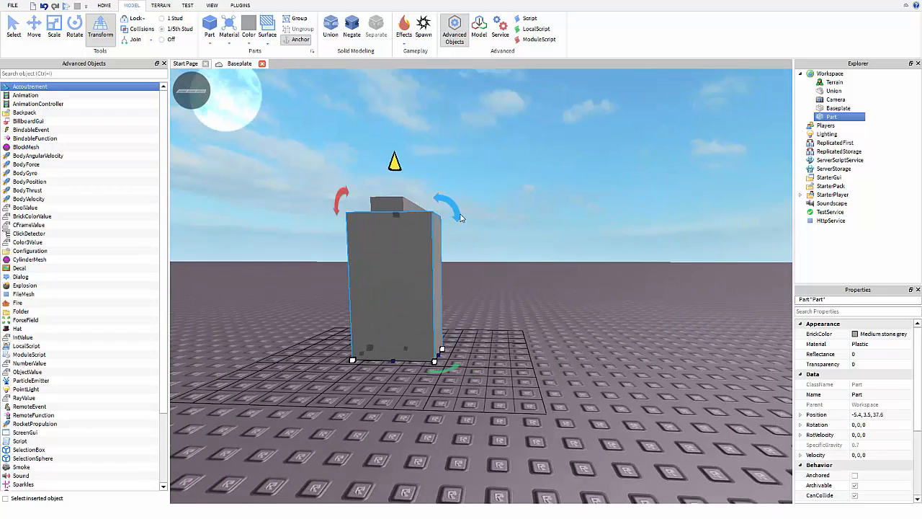
left_click_drag(459, 214, 482, 167)
Resize the block into a thin wall about 21 studs long at Position -3.5, 3.5, 46.9.
left_click_drag(460, 352, 615, 303)
right_click_drag(617, 300, 513, 275)
left_click_drag(487, 251, 300, 277)
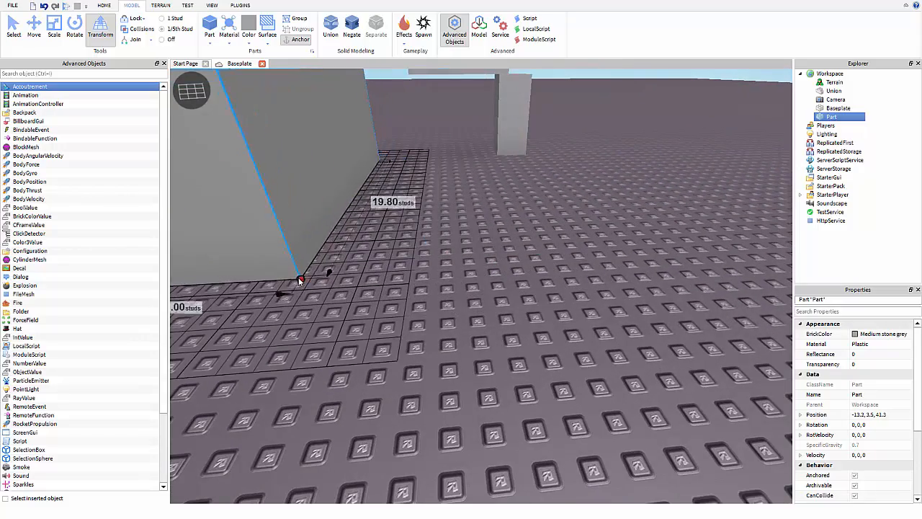
right_click_drag(376, 193, 376, 194)
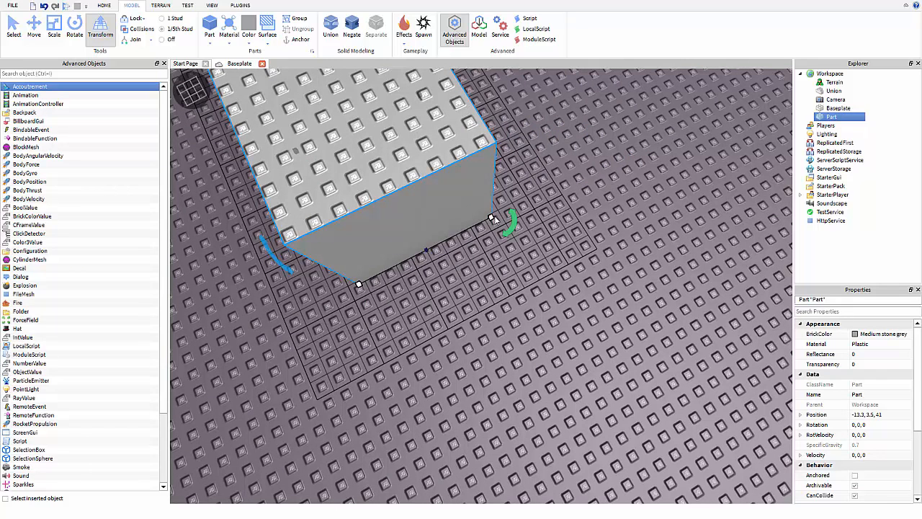
left_click_drag(494, 217, 481, 220)
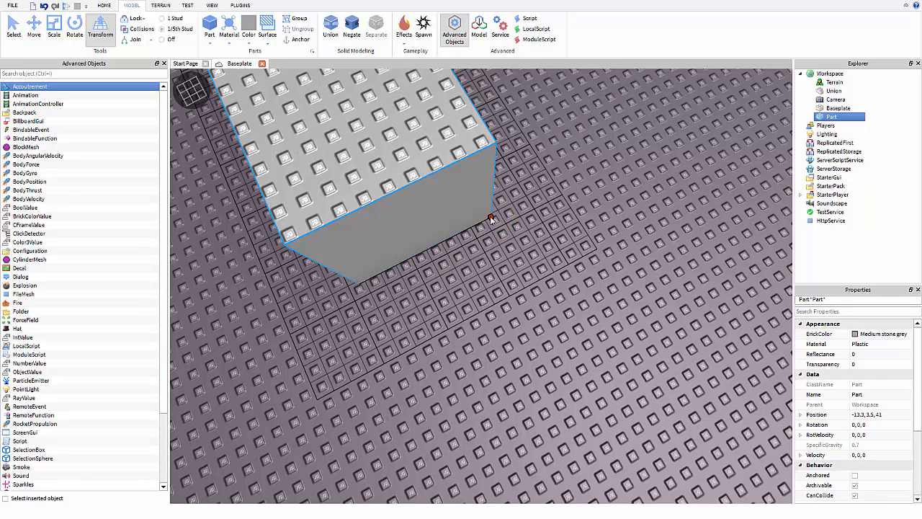
left_click_drag(490, 218, 639, 196)
right_click_drag(600, 155, 581, 116)
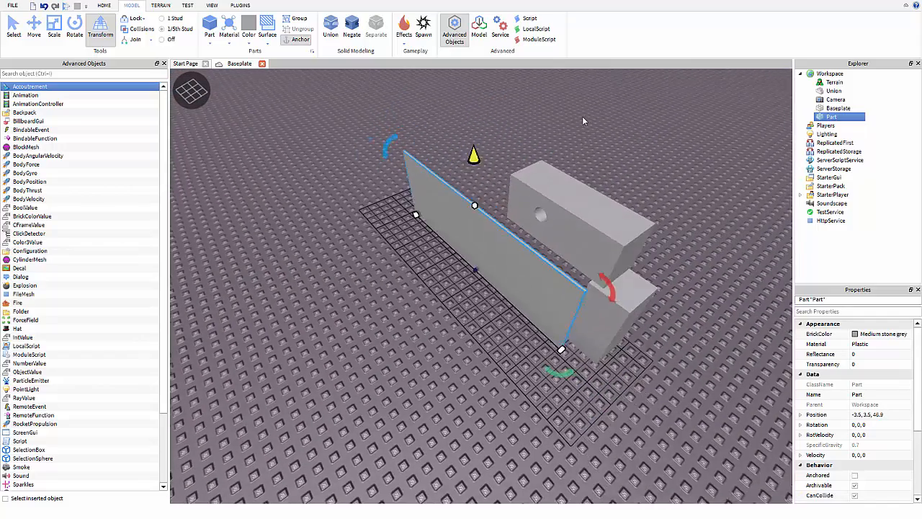
key("d")
key("a")
scroll(517, 113, "up", 3)
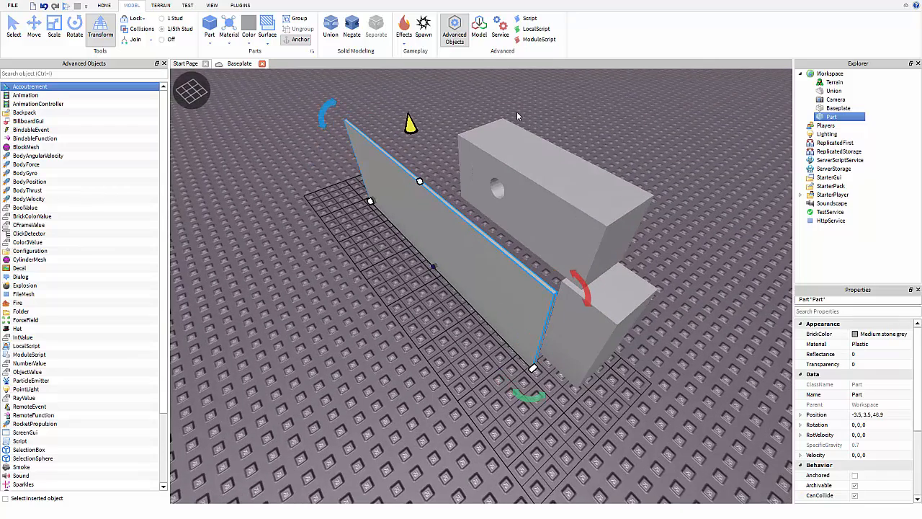
right_click_drag(517, 113, 518, 108)
scroll(517, 109, "up", 2)
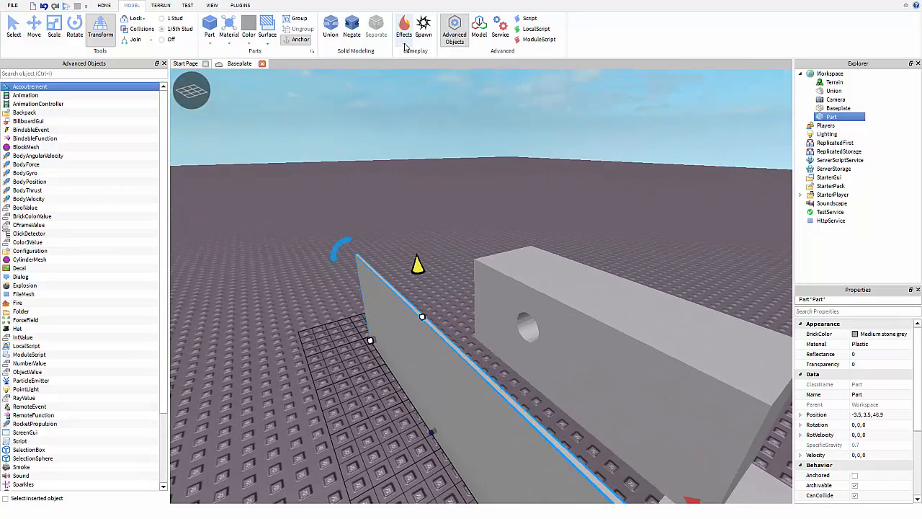
Add Fire and Explosion effects to the wall and view the Explosion's properties.
left_click(404, 32)
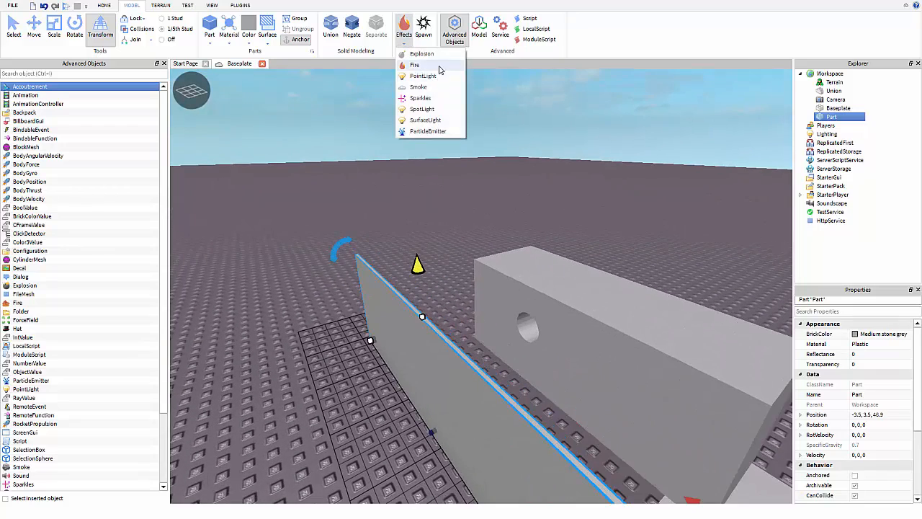
left_click(414, 65)
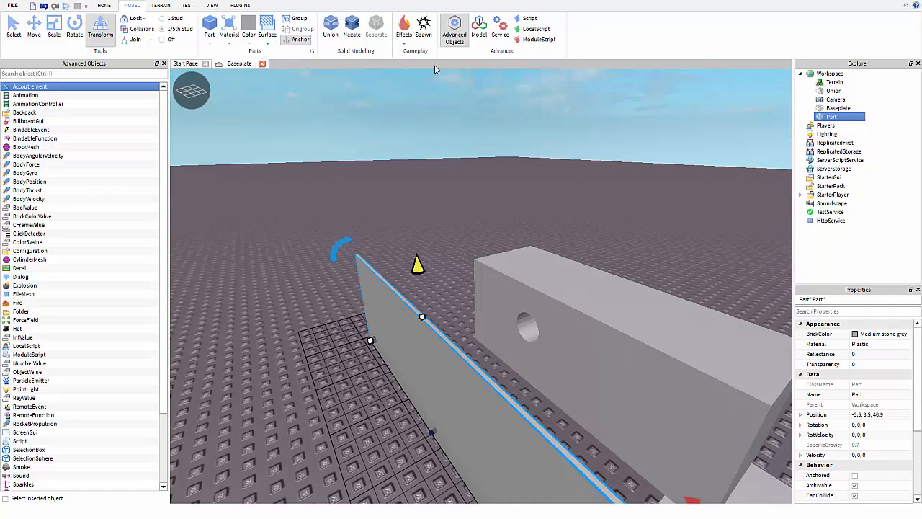
scroll(510, 215, "down", 2)
scroll(510, 215, "up", 3)
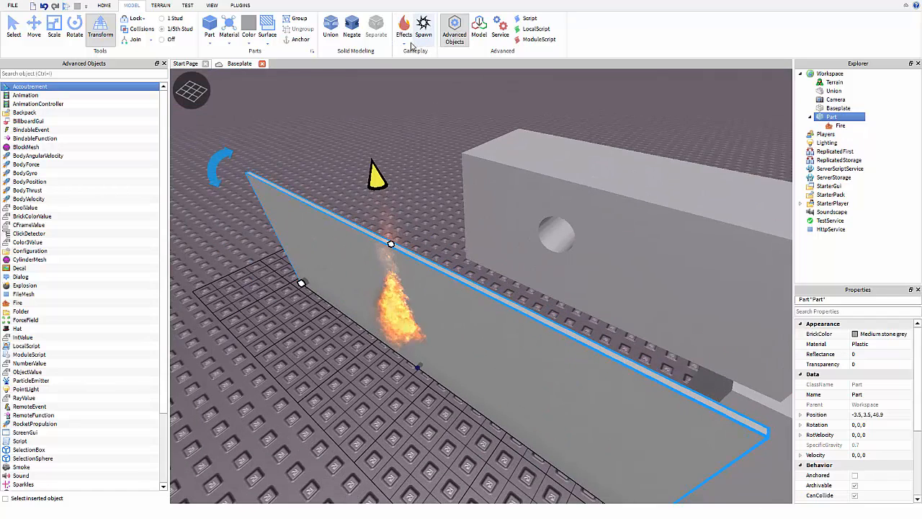
left_click(403, 45)
left_click(410, 54)
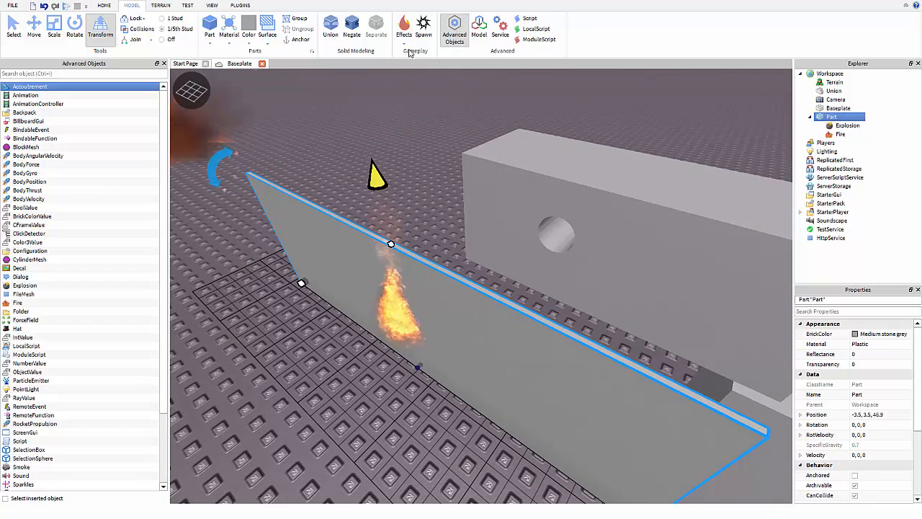
key("a")
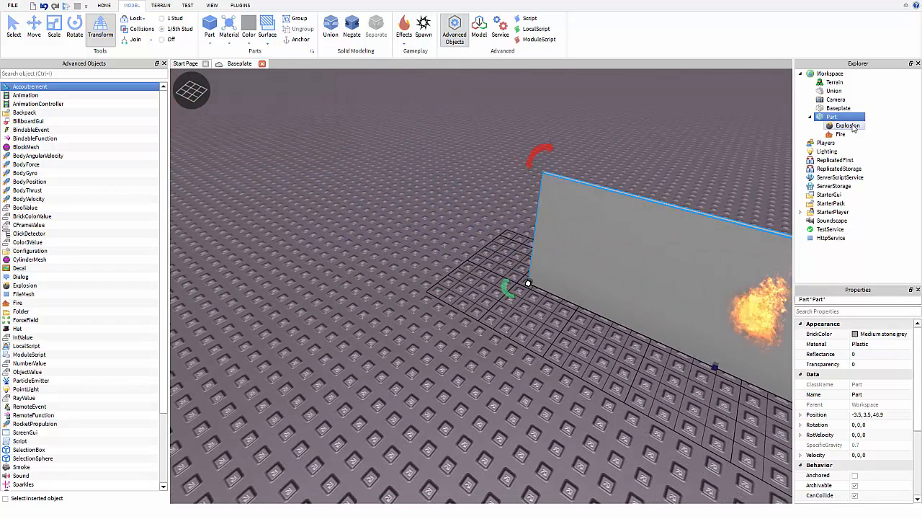
left_click(848, 125)
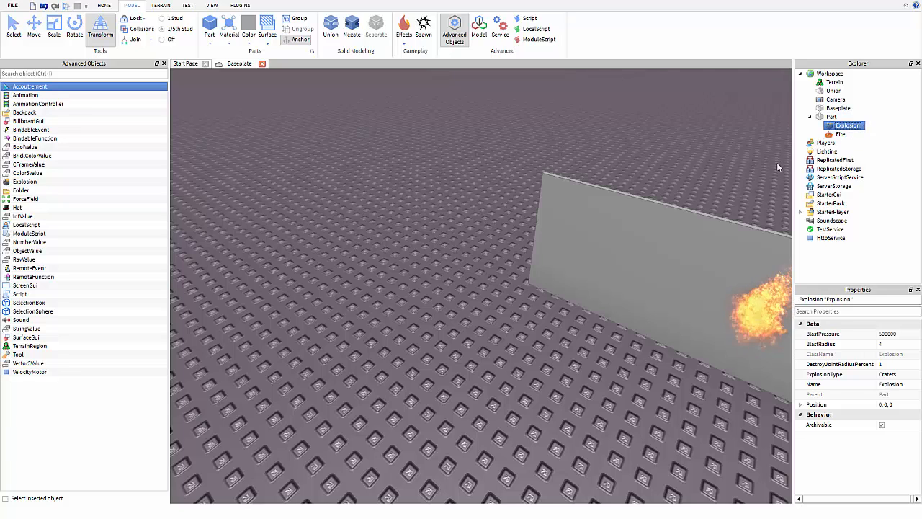
left_click(756, 134)
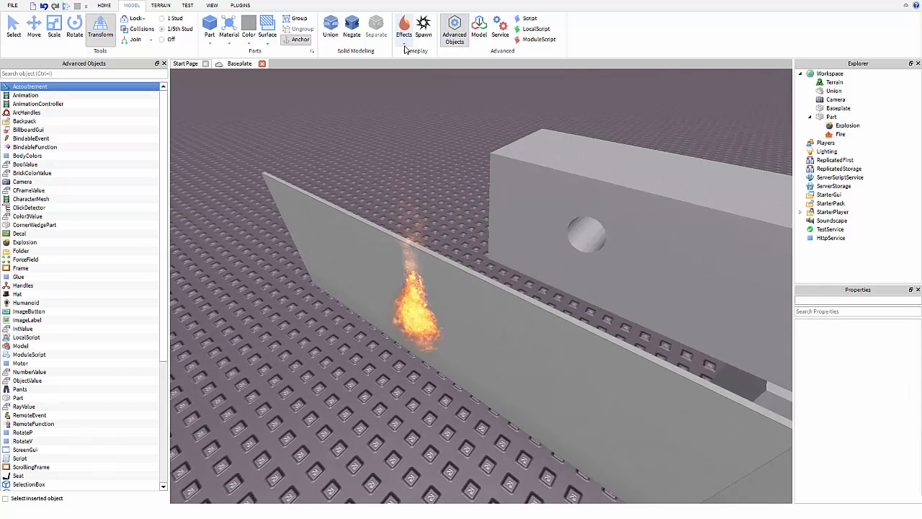
Browse the Effects list several times without adding anything.
left_click(404, 41)
right_click_drag(446, 141, 503, 128)
scroll(589, 119, "down", 2)
scroll(585, 124, "up", 1)
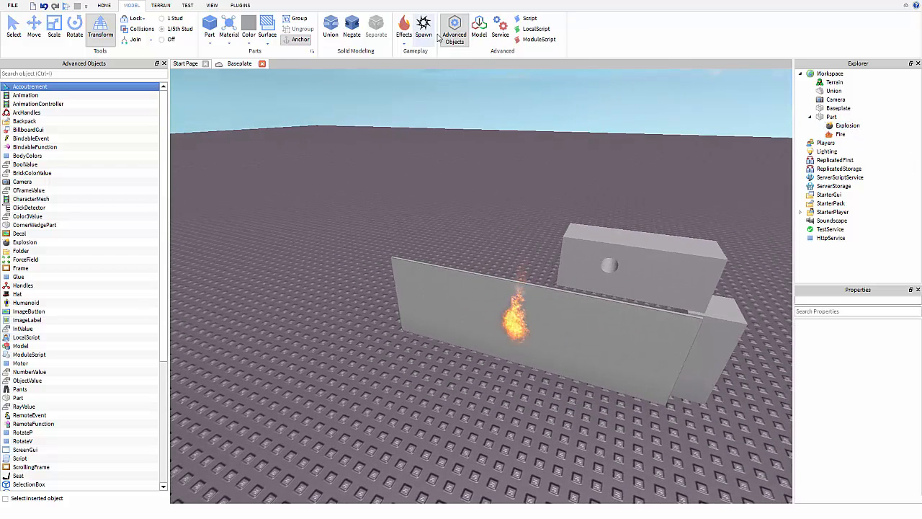
left_click(404, 44)
left_click(425, 78)
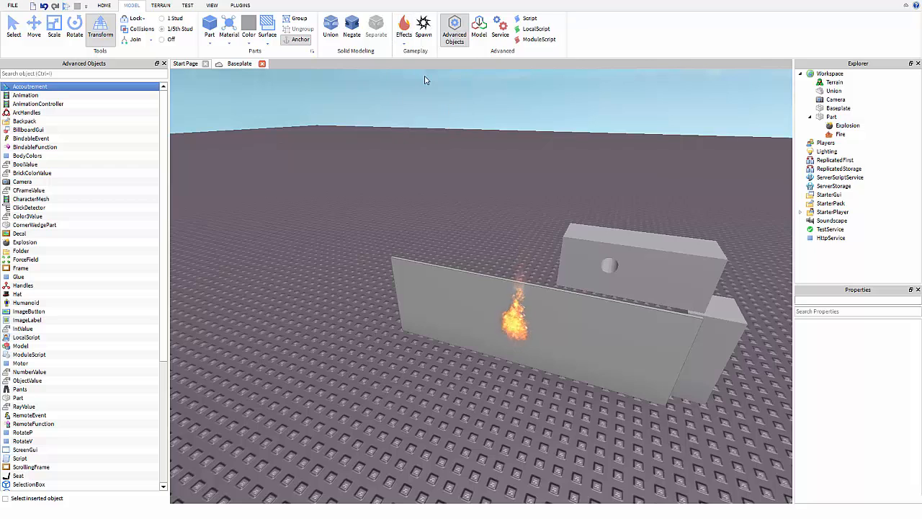
left_click(404, 44)
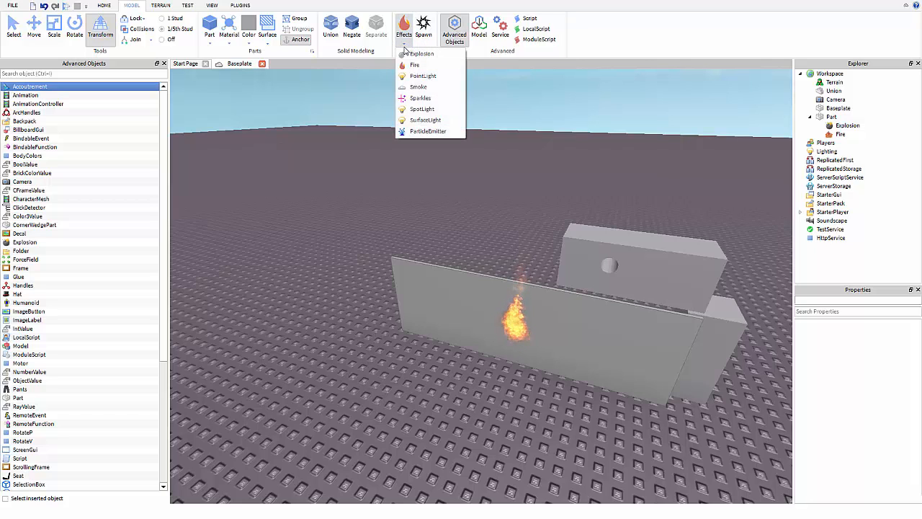
left_click(438, 111)
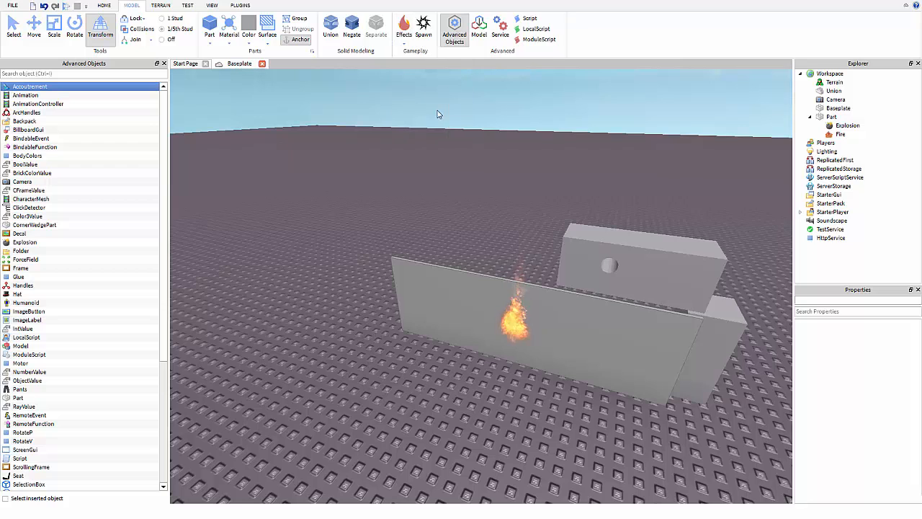
Add a PointLight to the wall and set its Brightness to 100.
left_click(834, 118)
left_click(404, 43)
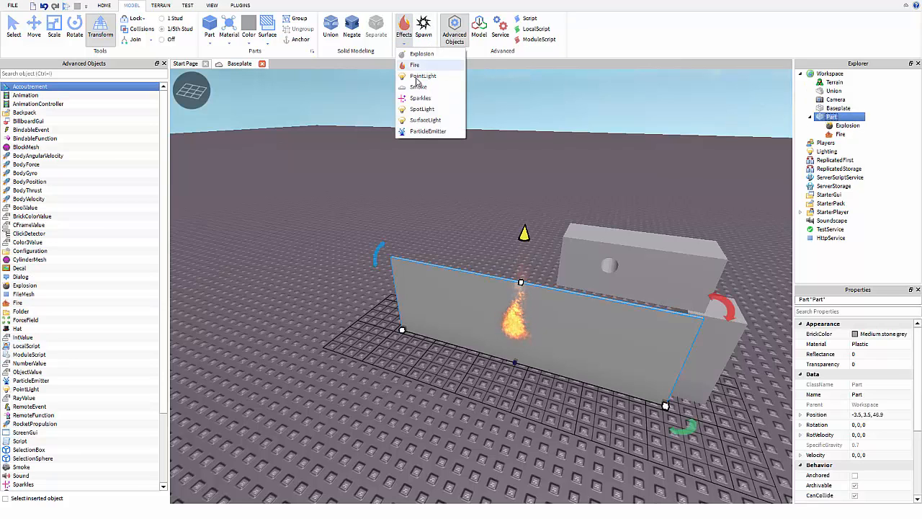
left_click(427, 96)
right_click_drag(608, 178, 609, 176)
key("w")
key("s")
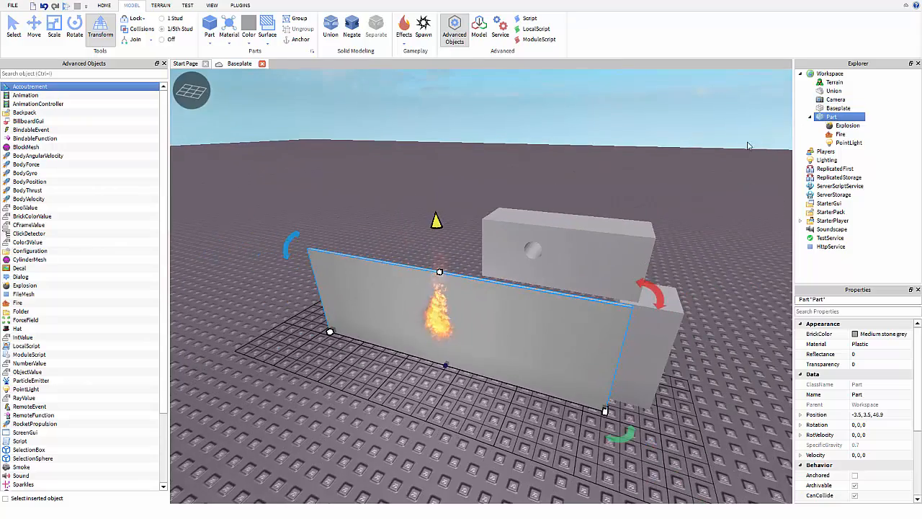
left_click(844, 142)
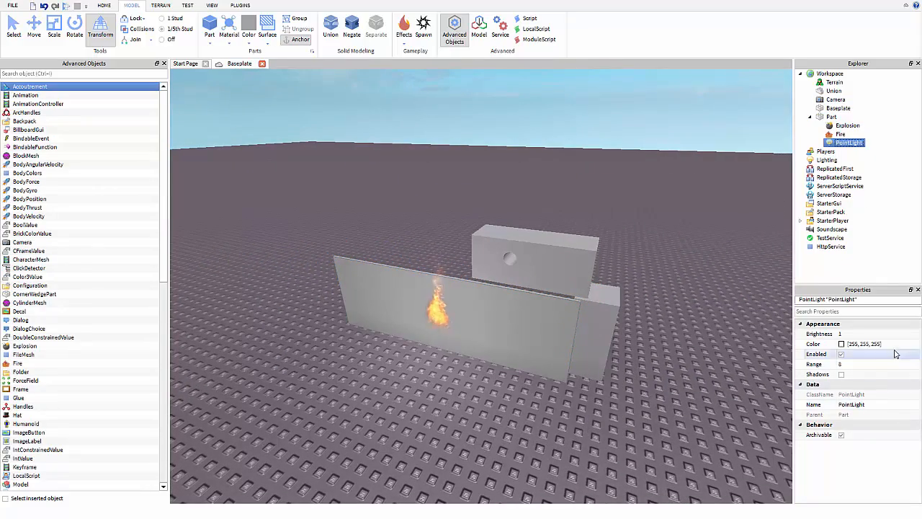
left_click(862, 335)
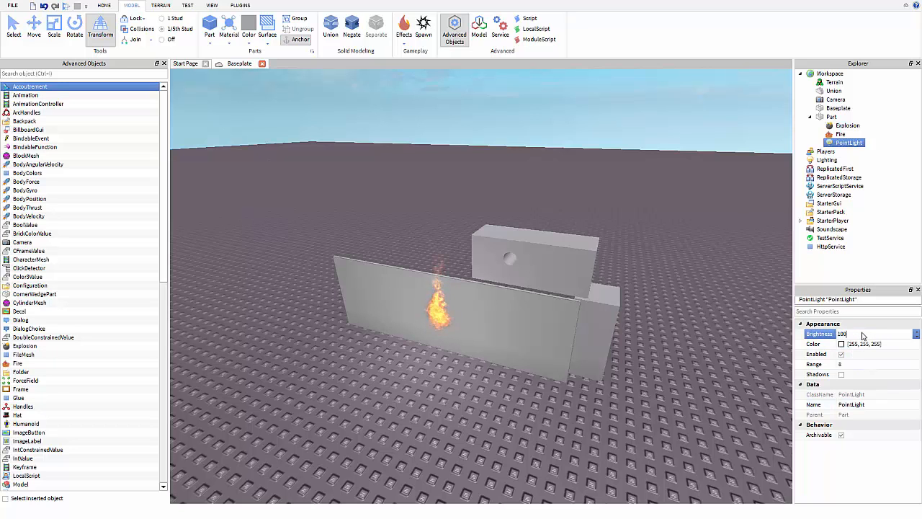
key("Return")
Add Sparkles and Smoke effects to the wall part.
right_click_drag(537, 311, 541, 300)
left_click(460, 277)
left_click(594, 263)
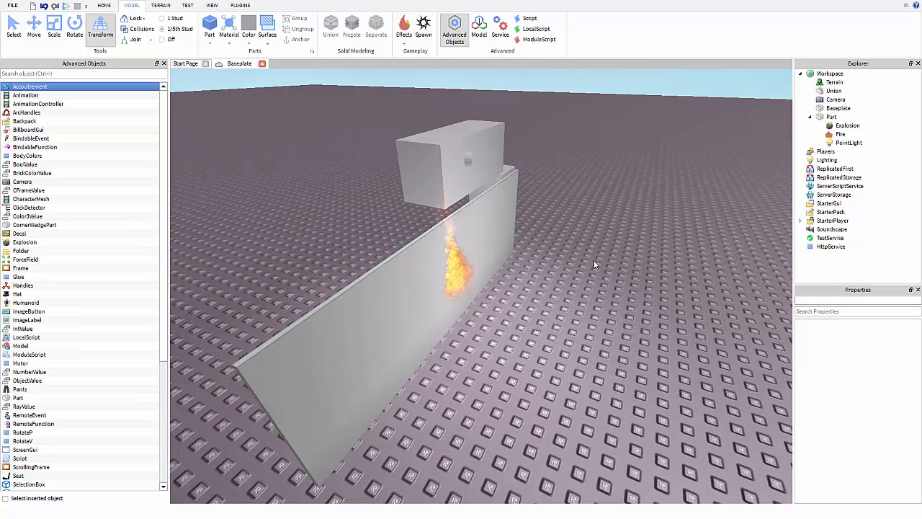
key("w")
key("d")
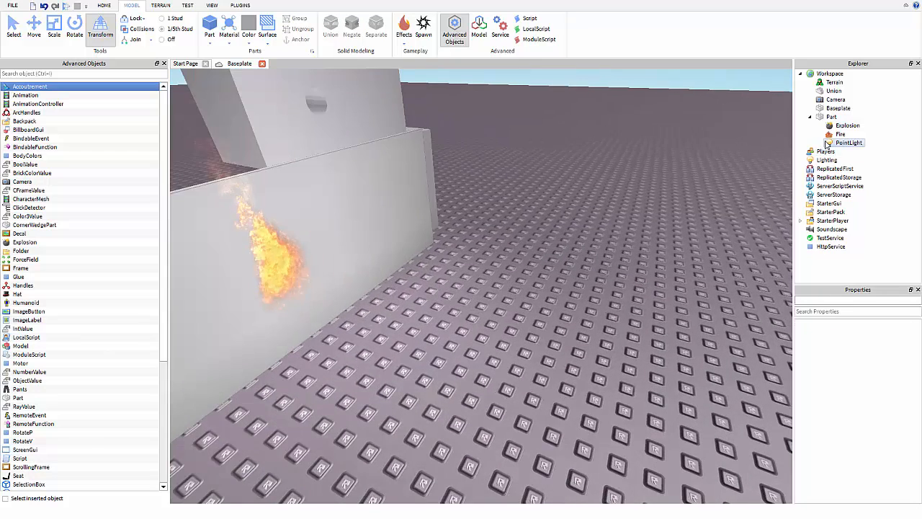
key("a")
key("s")
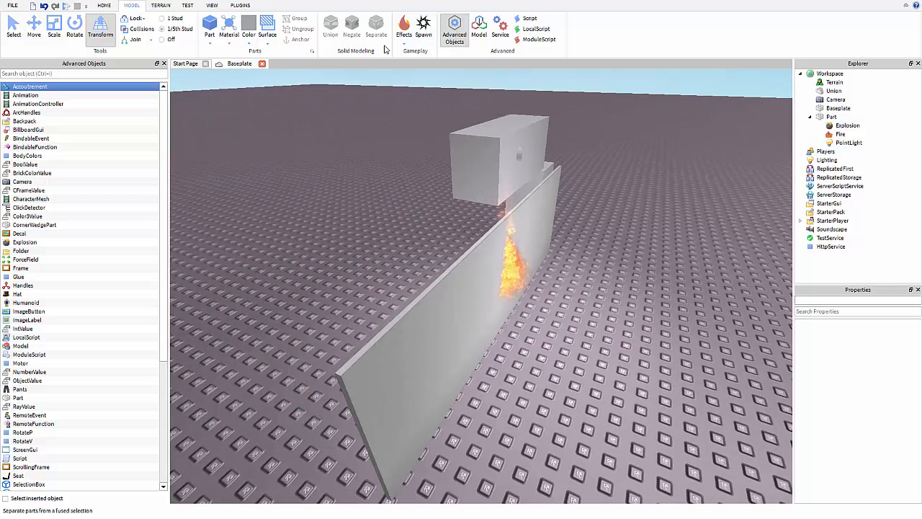
left_click(528, 275)
left_click(405, 37)
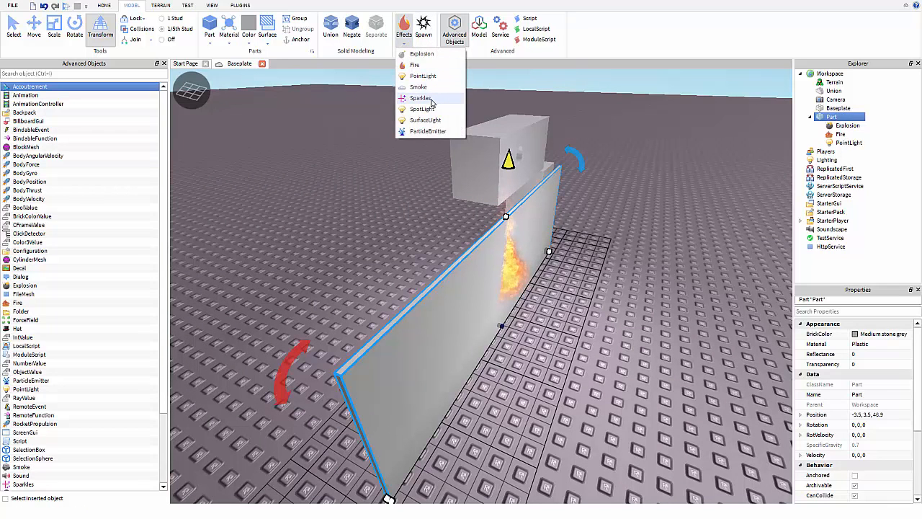
left_click(432, 98)
left_click(402, 42)
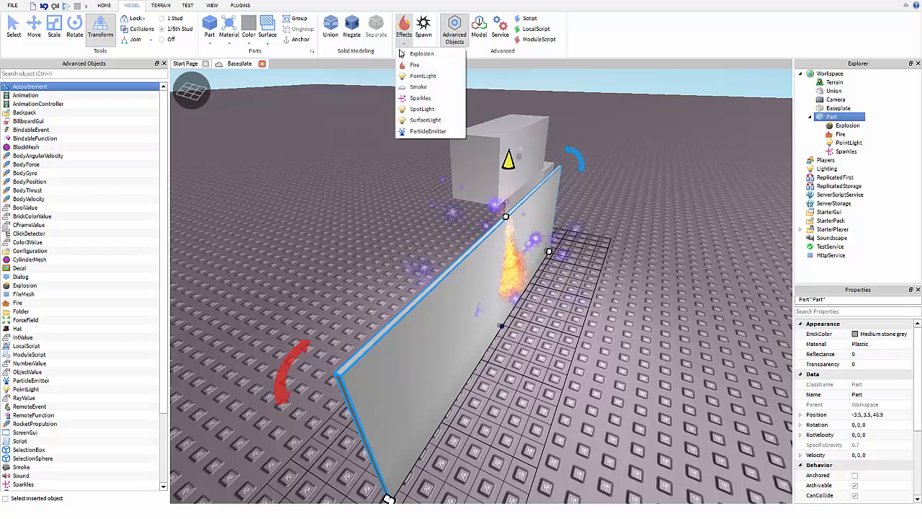
left_click(418, 87)
Delete the Fire, Explosion, Sparkles, Smoke and PointLight from the part.
left_click(840, 134)
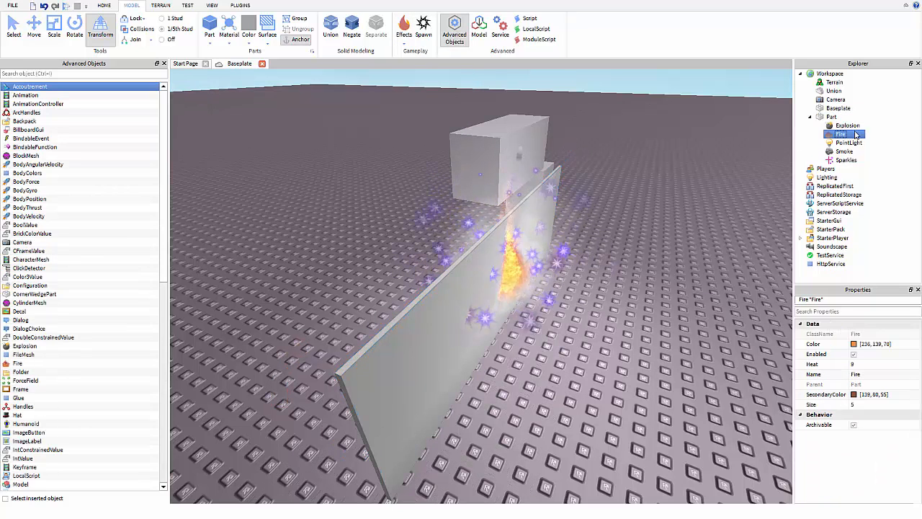
key("Delete")
left_click(848, 126)
key("Delete")
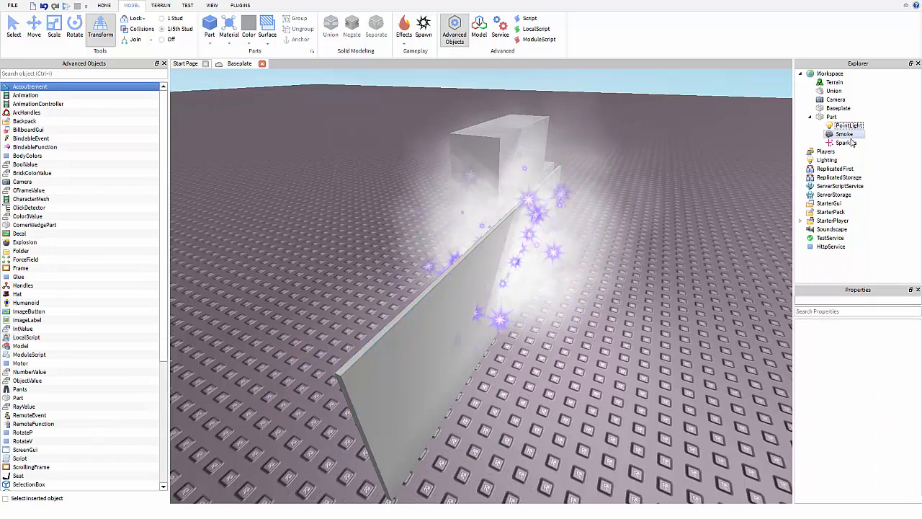
left_click(851, 142)
key("Delete")
left_click(850, 136)
key("Delete")
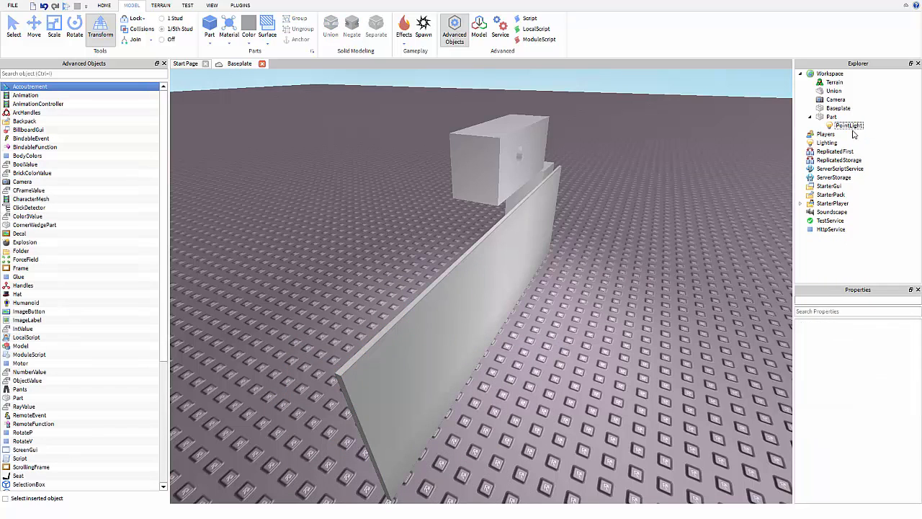
key("Delete")
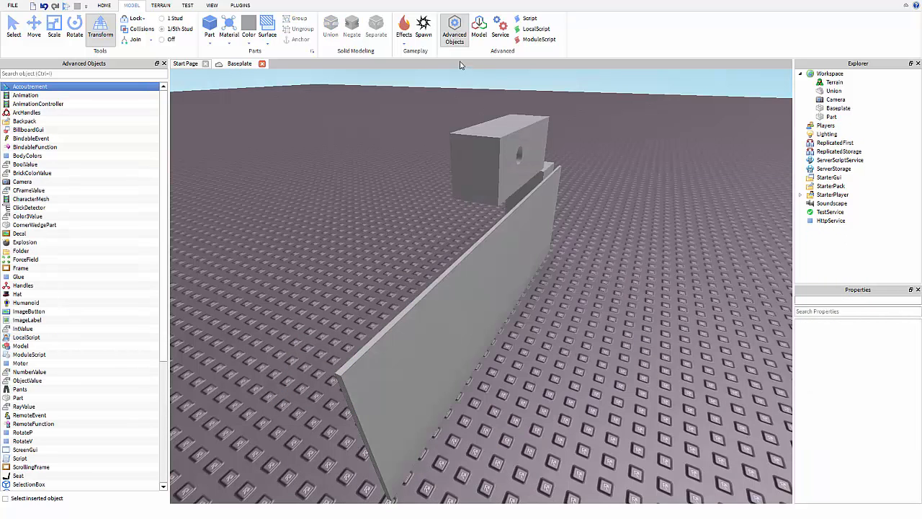
Insert a SpawnLocation and drag it onto the baseplate.
left_click(427, 37)
left_click_drag(498, 241, 682, 318)
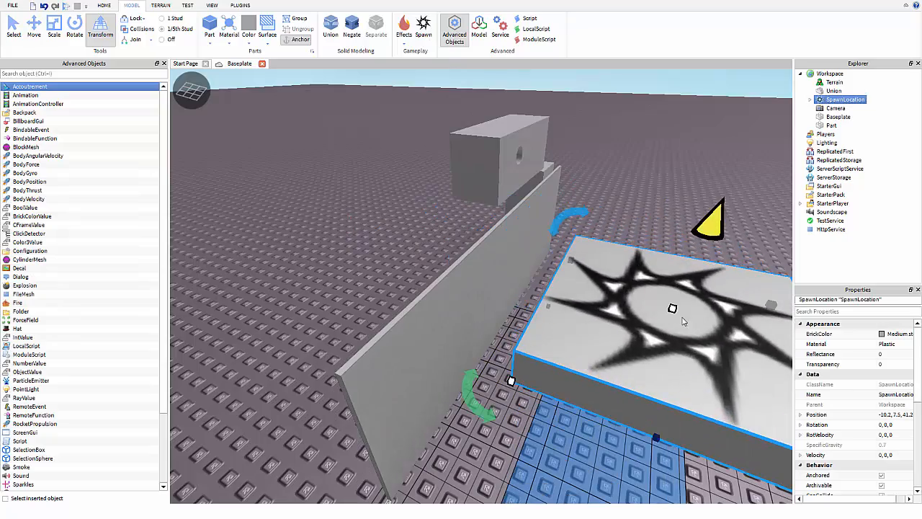
right_click_drag(647, 303, 649, 302)
scroll(649, 301, "down", 5)
scroll(634, 280, "up", 2)
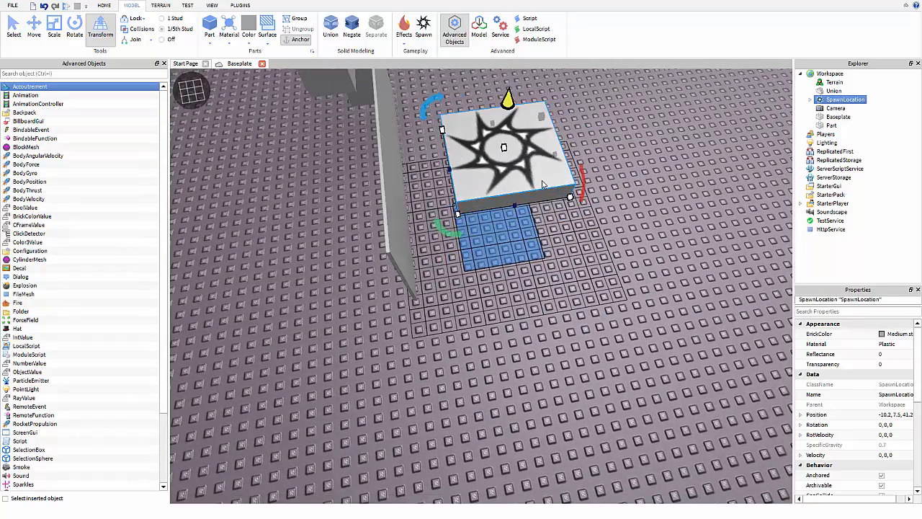
Sink the spawn pad level with the baseplate at Y -0.1.
left_click_drag(544, 185, 609, 272)
scroll(603, 278, "down", 2)
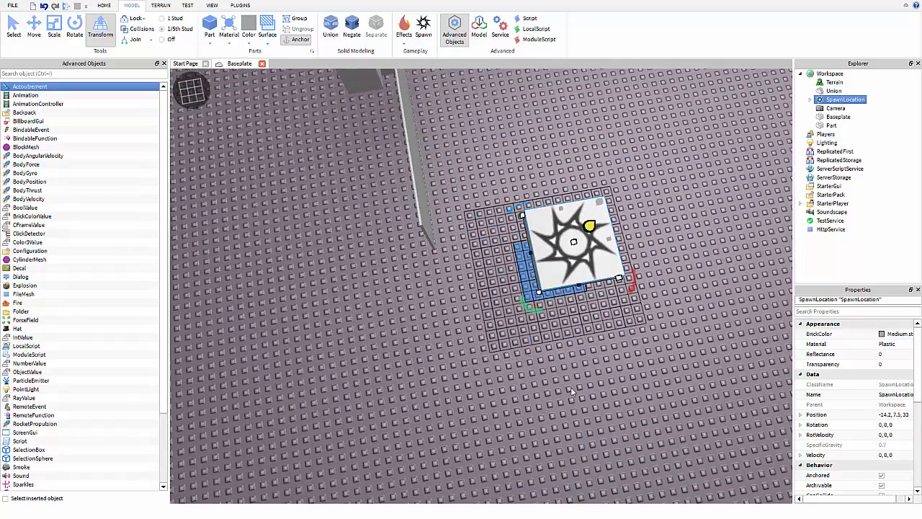
right_click_drag(572, 391, 525, 326)
scroll(540, 419, "down", 3)
scroll(536, 346, "up", 3)
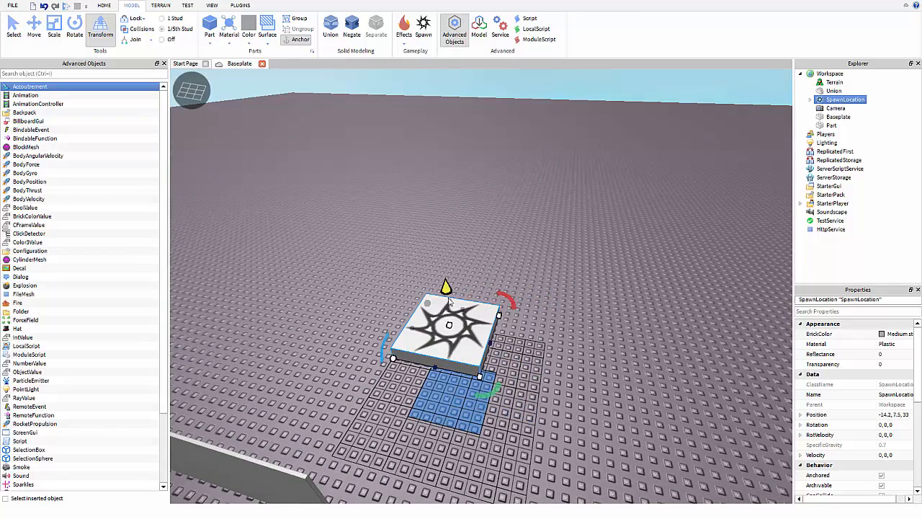
left_click_drag(449, 303, 471, 365)
scroll(504, 353, "up", 2)
right_click_drag(504, 352, 545, 304)
scroll(545, 303, "up", 2)
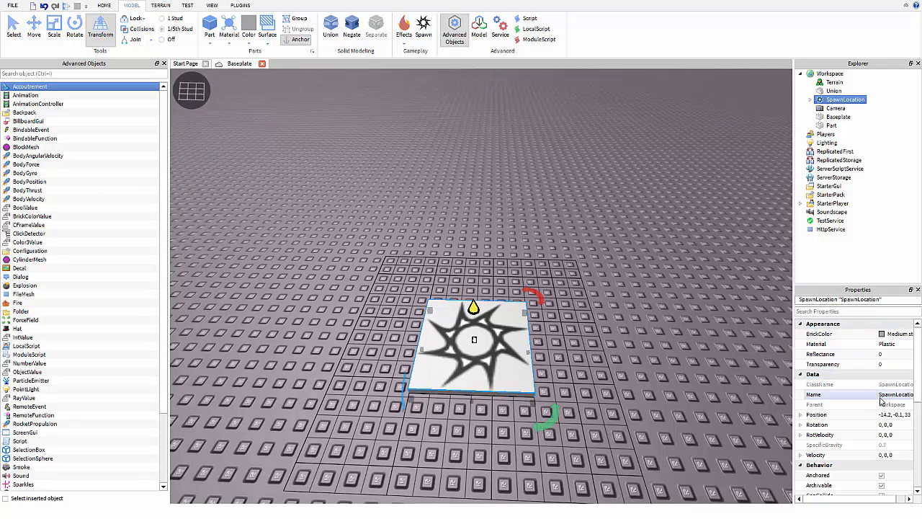
scroll(864, 382, "down", 3)
scroll(886, 394, "down", 3)
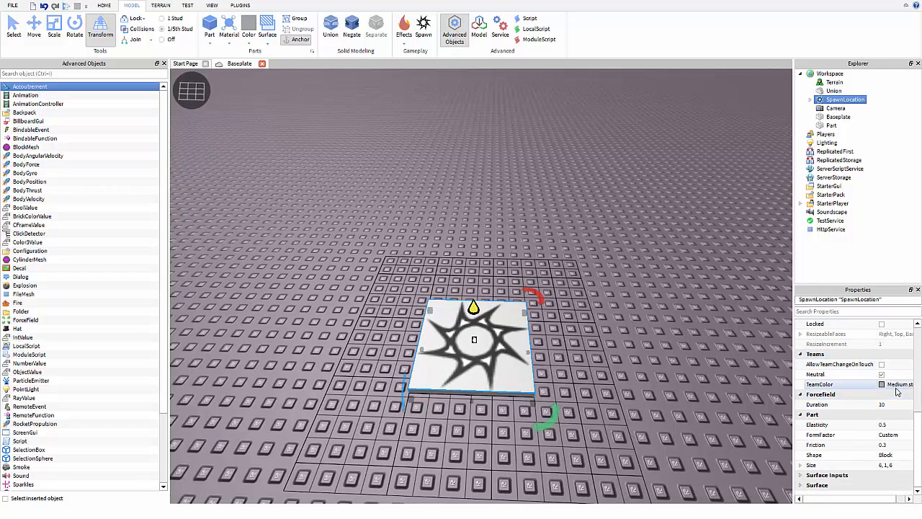
Set the spawn's TeamColor to Dark blue and tick AllowTeamChangeOnTouch and Neutral.
left_click(893, 386)
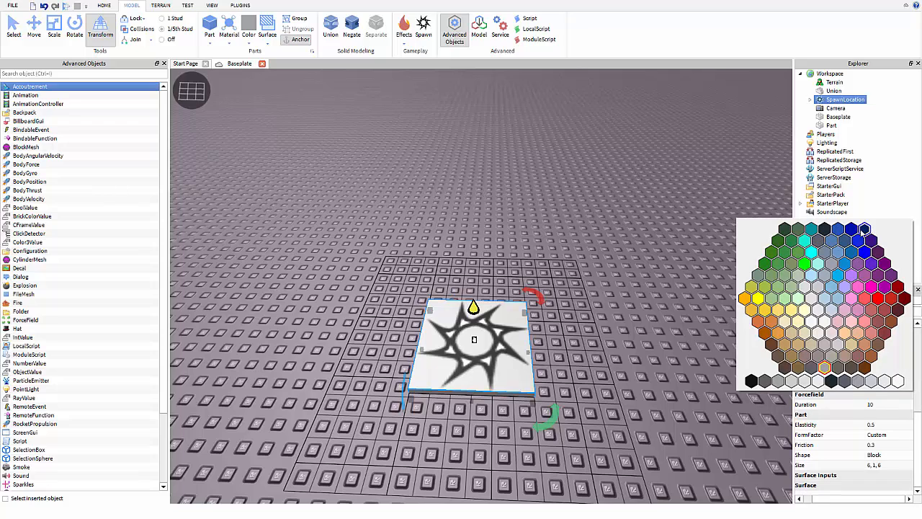
left_click(851, 230)
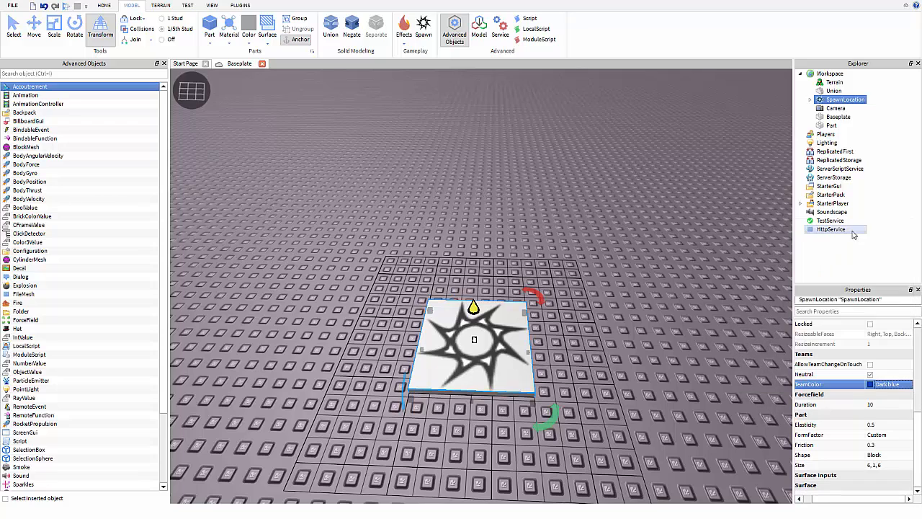
left_click(870, 366)
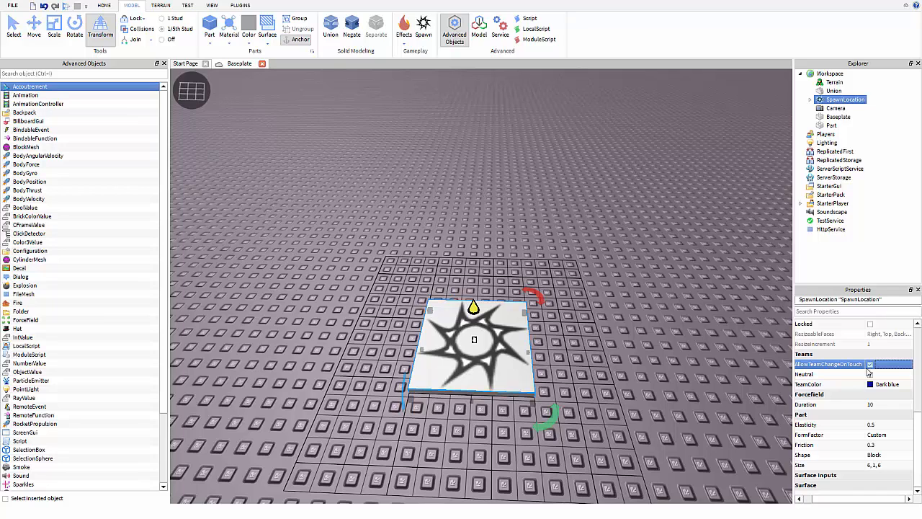
left_click(869, 374)
Orbit toward the wall and bring up the Terrain tools.
left_click_drag(917, 435, 914, 328)
right_click_drag(651, 232, 629, 145)
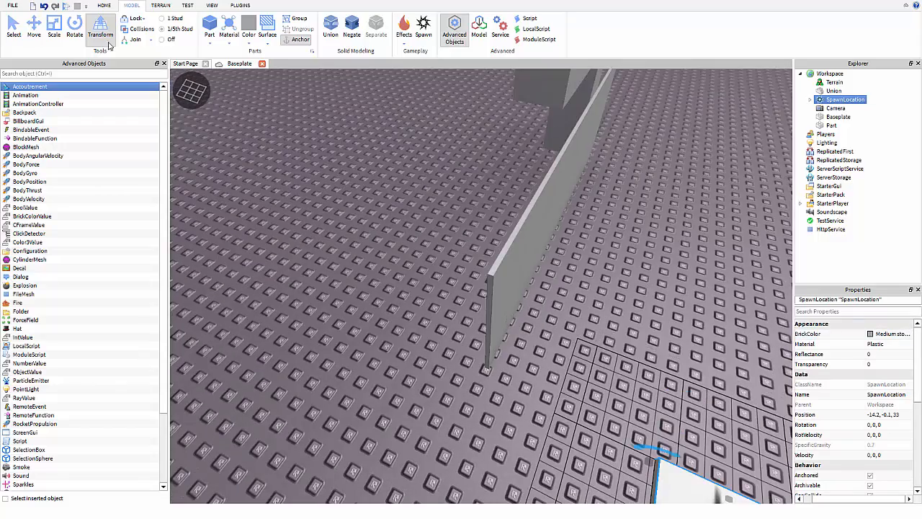
left_click(160, 6)
Sculpt two grassy mounds with the Add brush: a small one by the wall, a long one to the right.
scroll(287, 146, "down", 5)
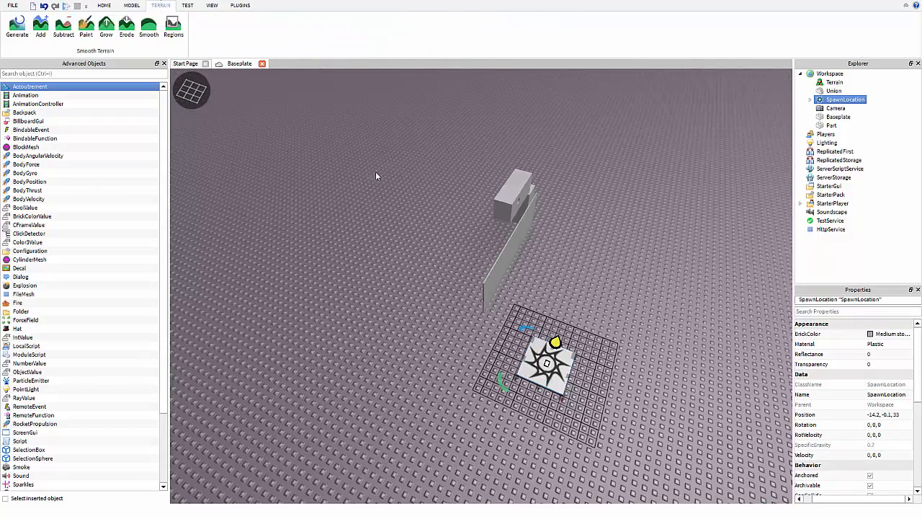
right_click_drag(383, 163, 387, 161)
scroll(387, 160, "up", 5)
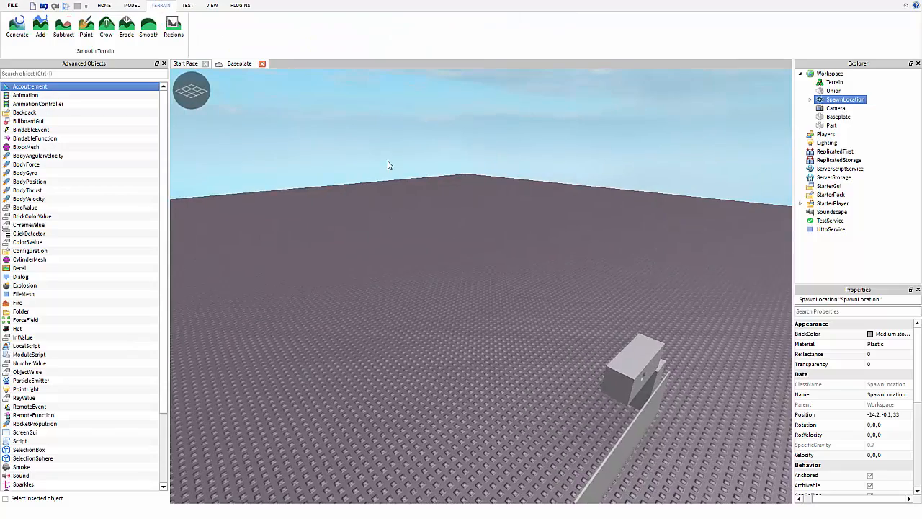
key("d")
left_click(67, 31)
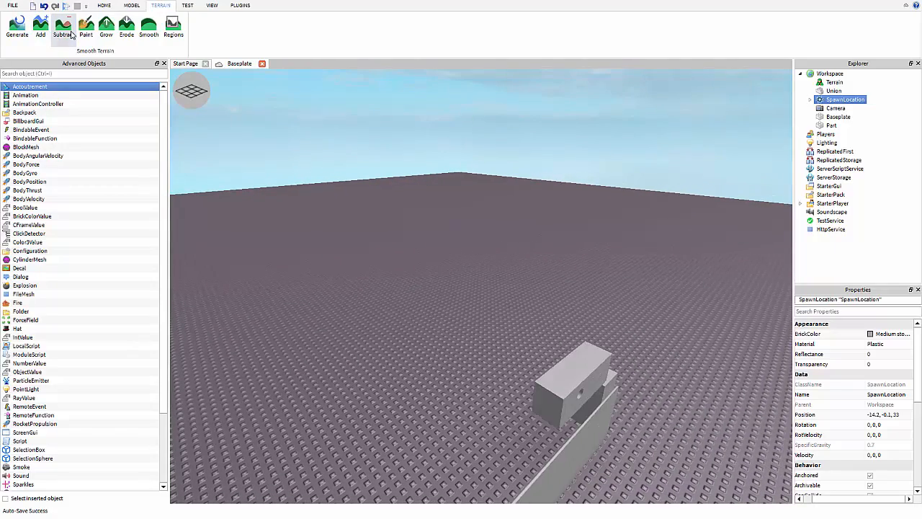
left_click(27, 32)
left_click(41, 32)
left_click(345, 296)
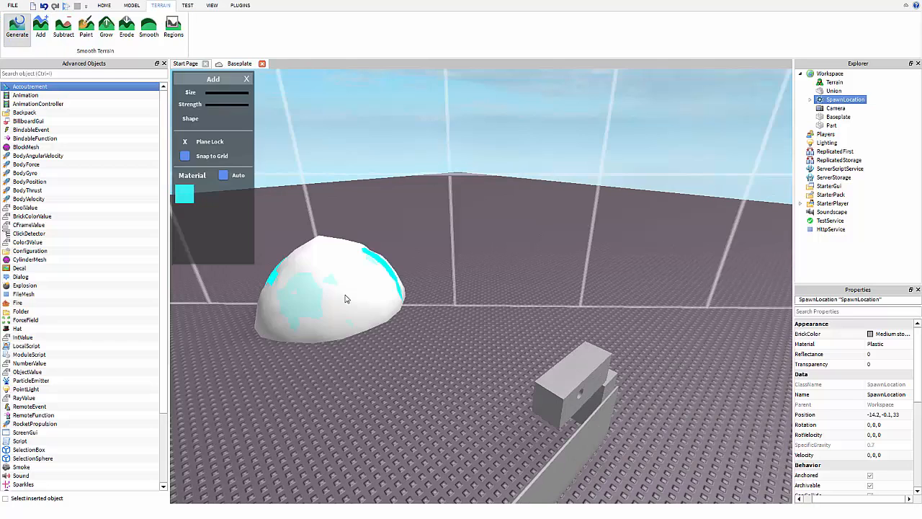
mouse_move(388, 239)
left_mouse_down()
mouse_move(445, 209)
mouse_move(535, 206)
mouse_move(438, 223)
left_mouse_up()
Carve a hollow into the long mound with the Subtract brush.
left_click(64, 28)
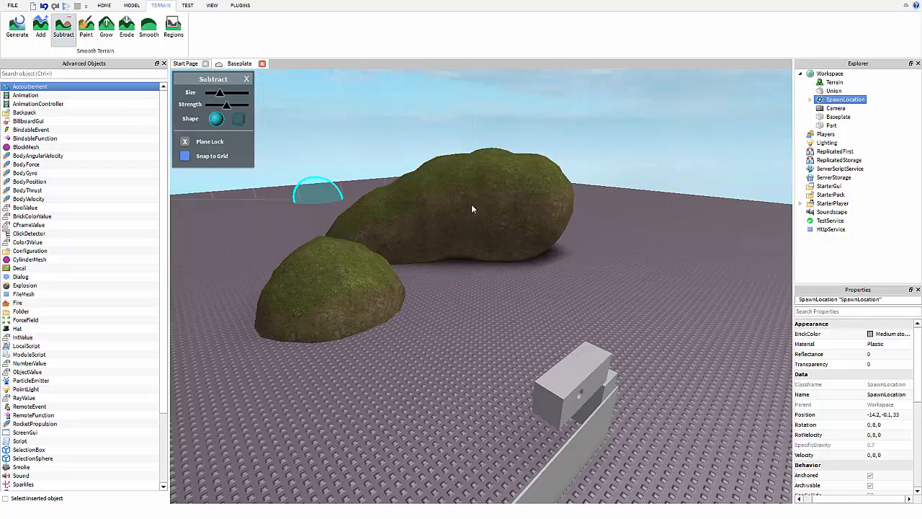
scroll(494, 195, "up", 3)
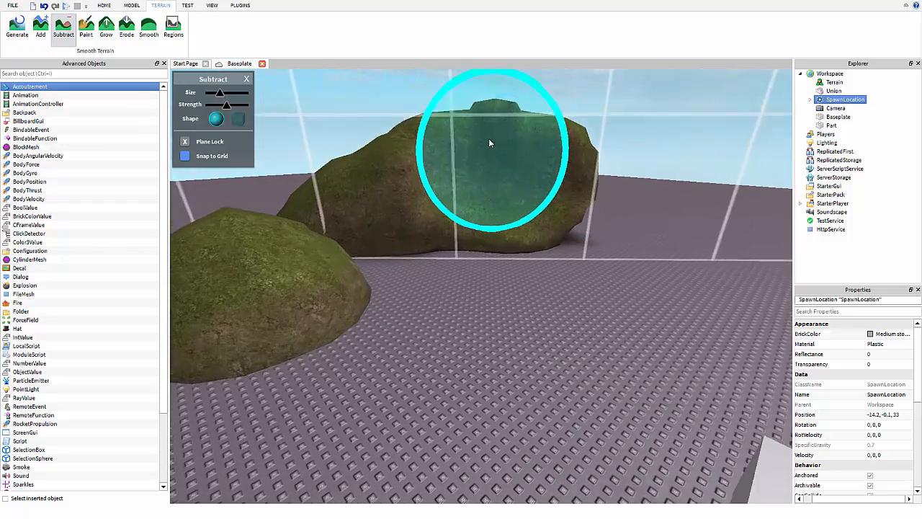
mouse_move(490, 142)
left_mouse_down()
mouse_move(409, 175)
mouse_move(493, 177)
left_mouse_up()
right_click_drag(310, 135, 291, 133)
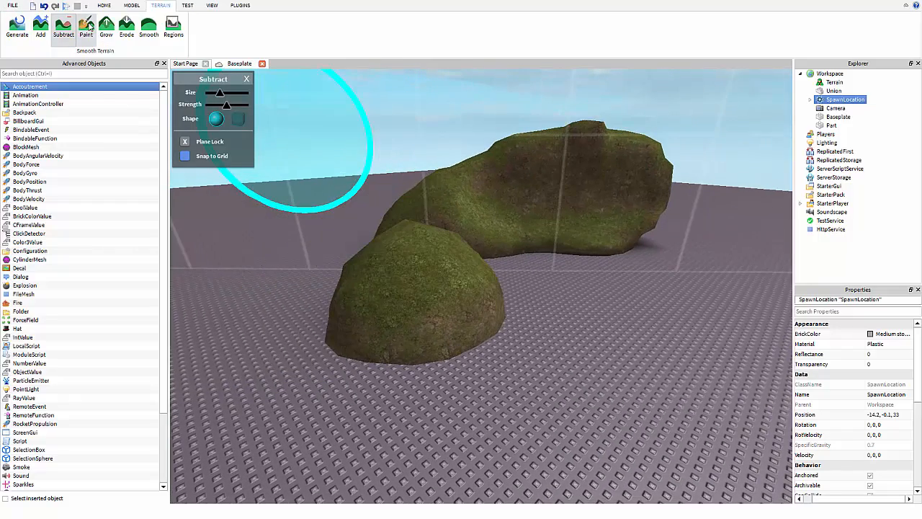
left_click(88, 27)
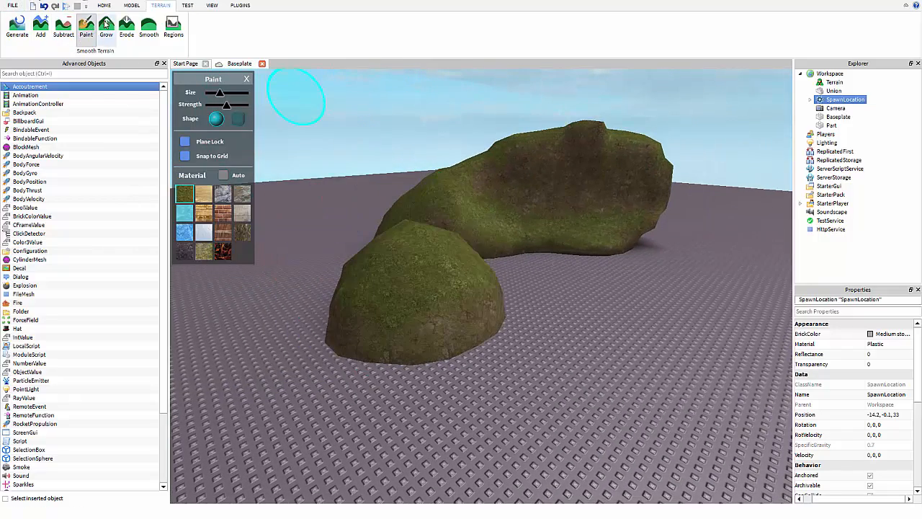
Enlarge the front and rear terrain mounds with the Grow brush.
left_click(105, 27)
mouse_move(389, 255)
left_mouse_down()
mouse_move(434, 255)
mouse_move(412, 278)
mouse_move(409, 189)
mouse_move(459, 97)
mouse_move(407, 181)
mouse_move(437, 124)
left_mouse_up()
right_click_drag(438, 124, 438, 123)
scroll(484, 130, "down", 3)
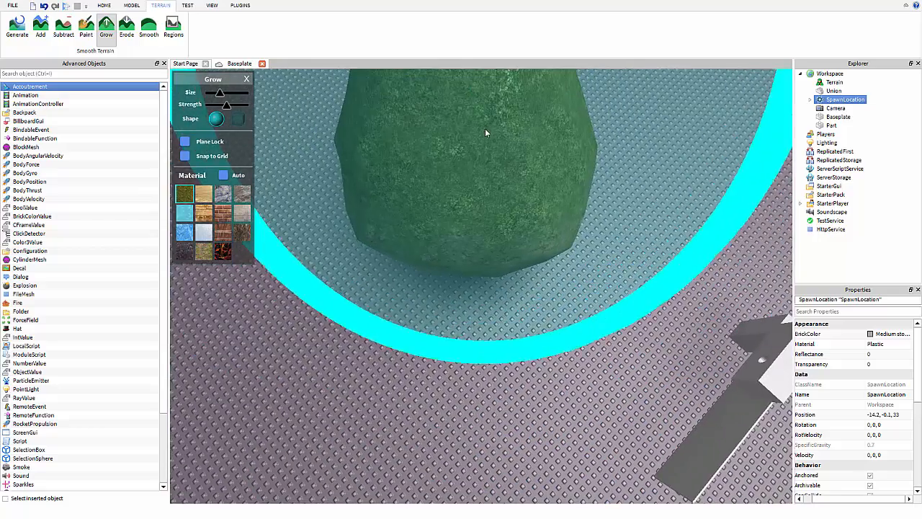
right_click_drag(483, 98, 483, 99)
scroll(477, 180, "up", 2)
right_click_drag(477, 181, 480, 143)
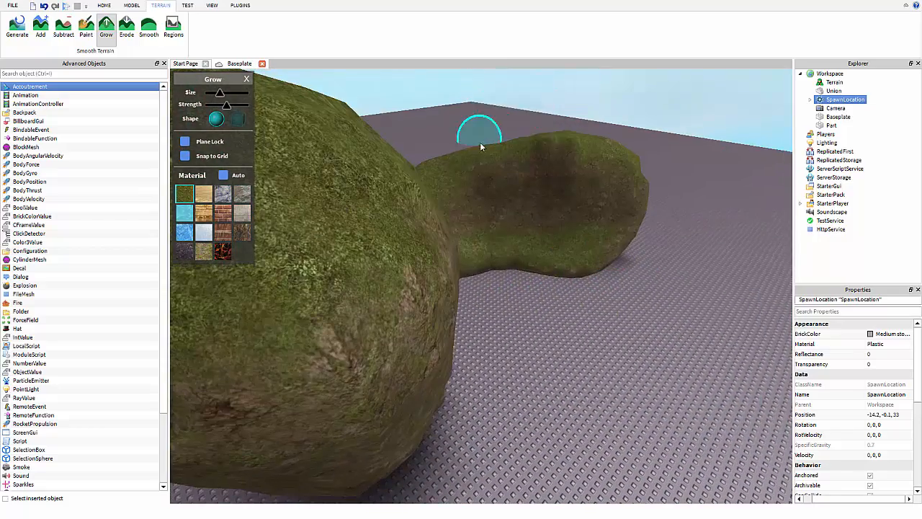
mouse_move(480, 143)
left_mouse_down()
mouse_move(479, 200)
mouse_move(534, 215)
mouse_move(498, 209)
left_mouse_up()
scroll(499, 209, "down", 2)
right_click_drag(499, 209, 494, 240)
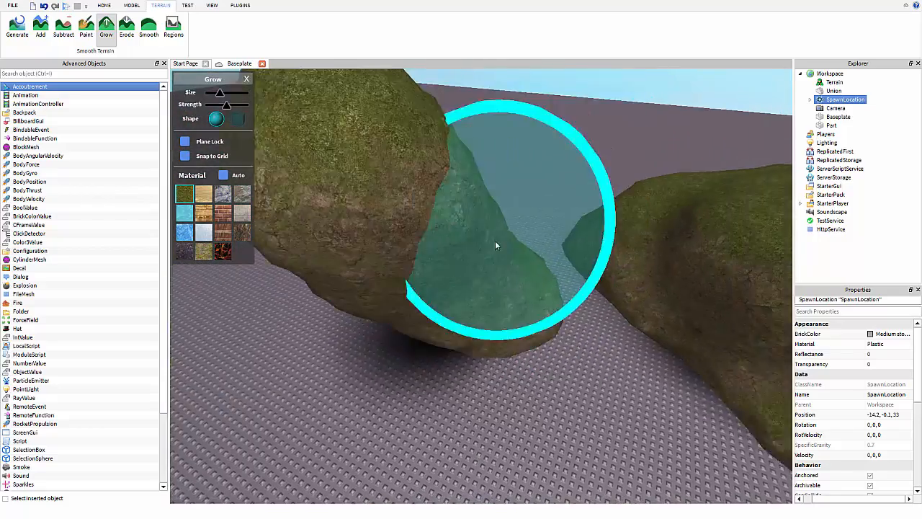
scroll(498, 249, "down", 5)
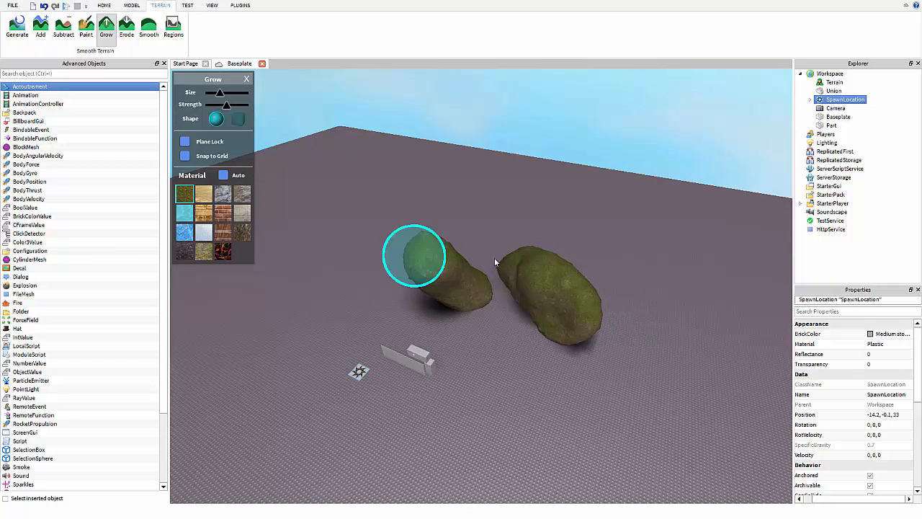
Erode the left mound into a low lump and a tip, then mark a region over the large mound.
left_click(128, 29)
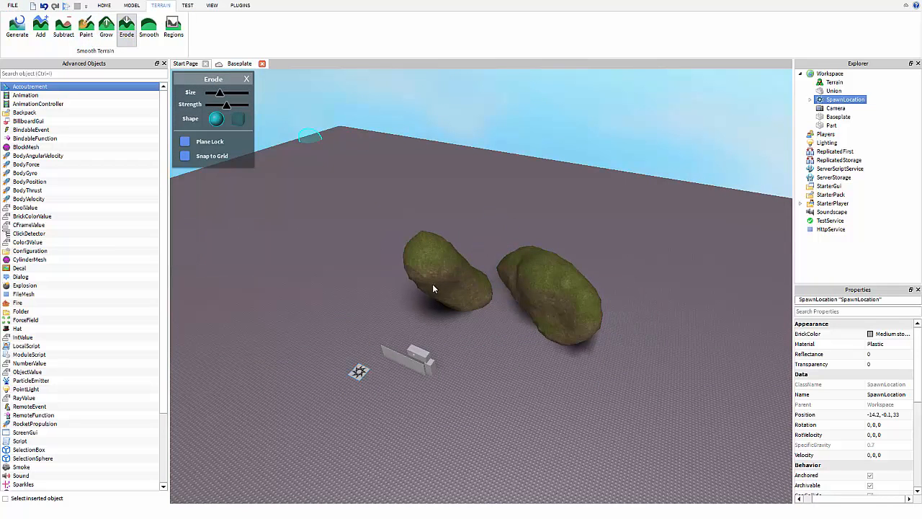
scroll(525, 317, "up", 1)
left_click_drag(434, 267, 445, 269)
scroll(443, 268, "up", 3)
key("w")
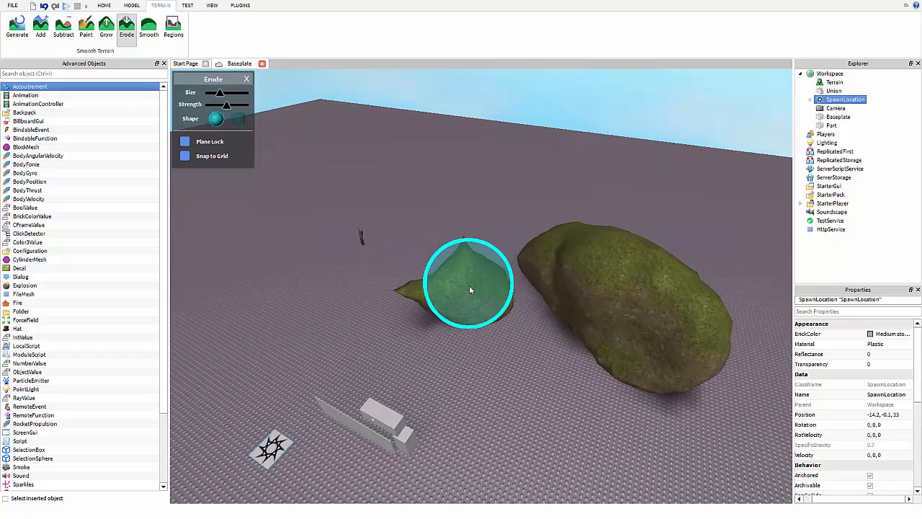
left_click_drag(355, 229, 348, 238)
mouse_move(472, 296)
left_mouse_down()
mouse_move(457, 306)
mouse_move(467, 303)
left_mouse_up()
right_click_drag(735, 289, 673, 317)
left_click_drag(486, 290, 506, 235)
key("w")
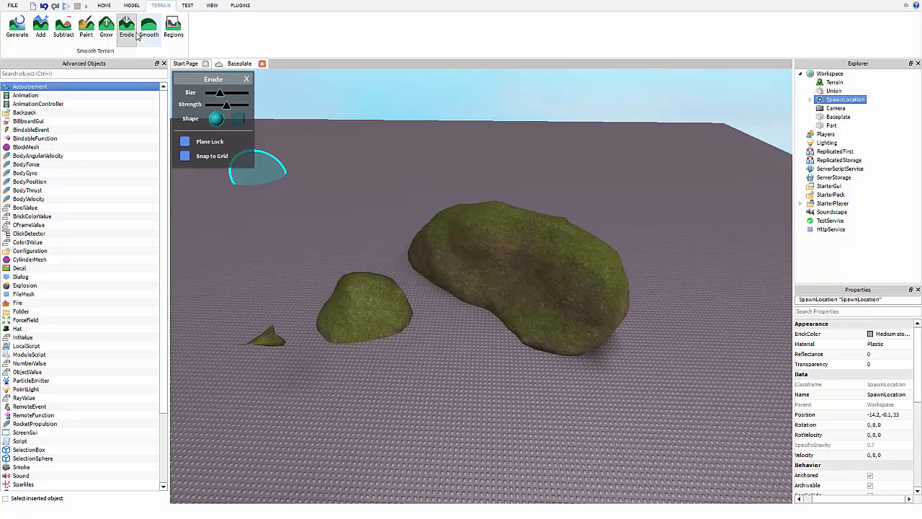
left_click(173, 29)
left_click_drag(515, 239, 444, 229)
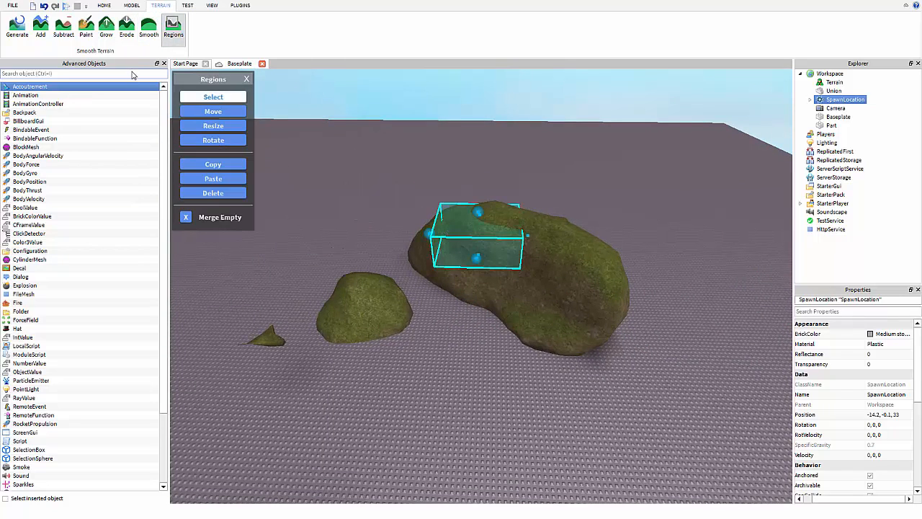
Run a quick play test of the place and stop it.
left_click(188, 6)
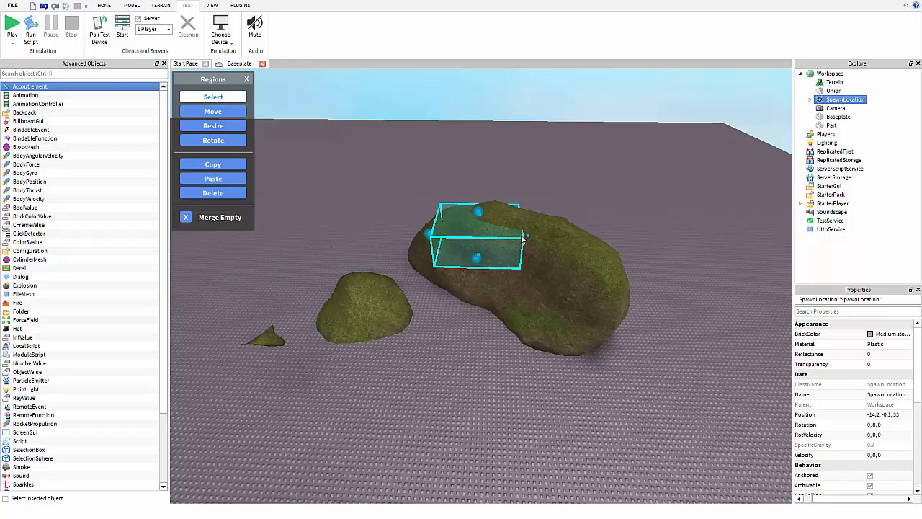
left_click(372, 206)
right_click_drag(372, 206, 362, 178)
key("w")
key("w")
key("a")
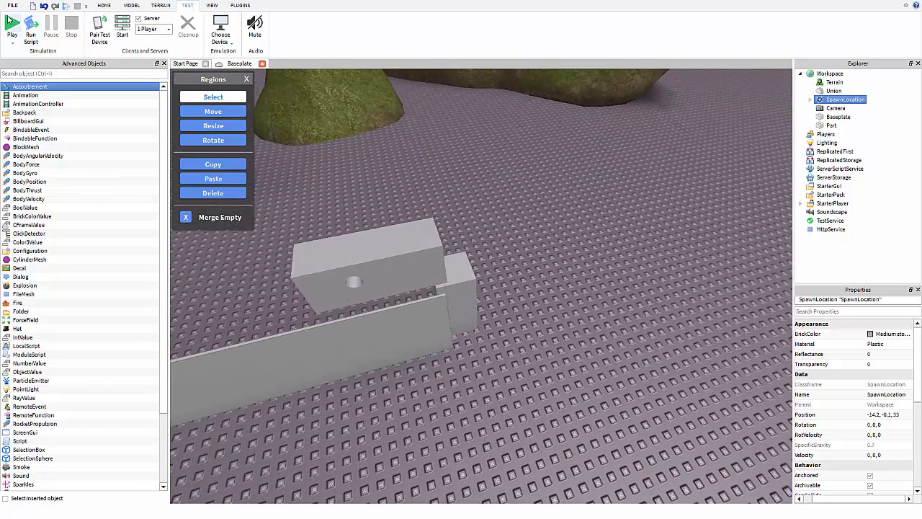
left_click(10, 26)
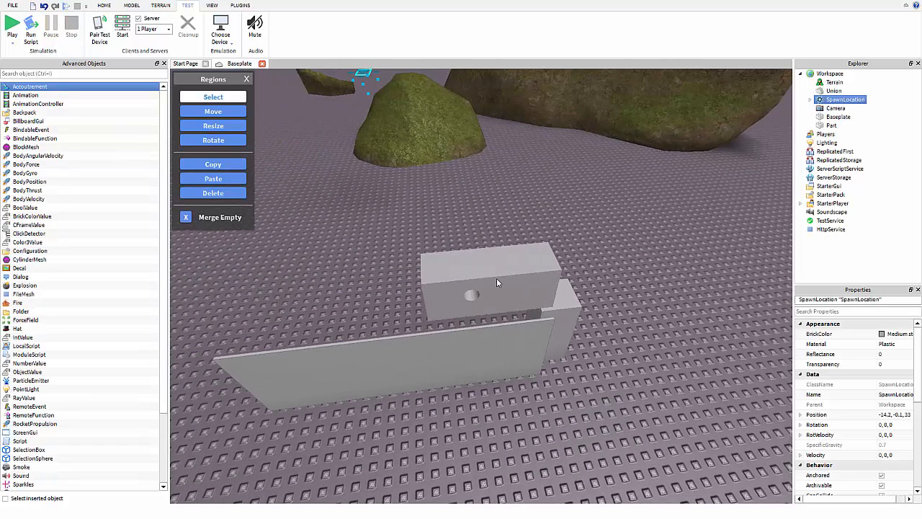
left_click(496, 277)
Duplicate the spawn pad, turn off the terrain Regions tool, and drag the copy off the wall.
left_click_drag(514, 210, 509, 131)
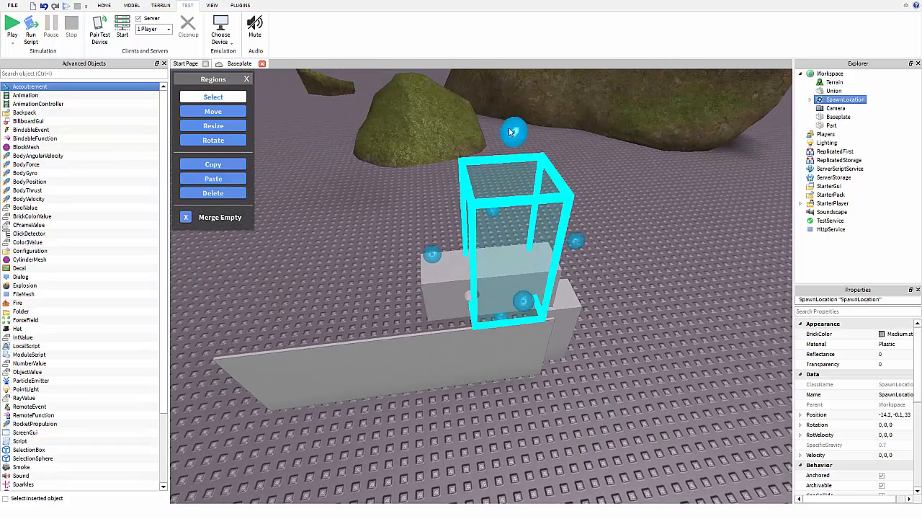
key("ctrl+v")
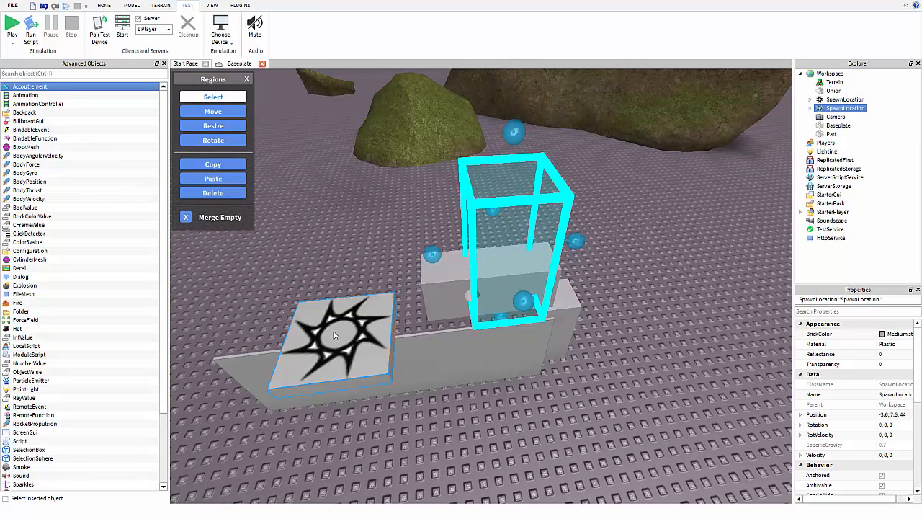
mouse_move(333, 335)
left_mouse_down()
mouse_move(319, 273)
mouse_move(355, 357)
mouse_move(343, 345)
left_mouse_up()
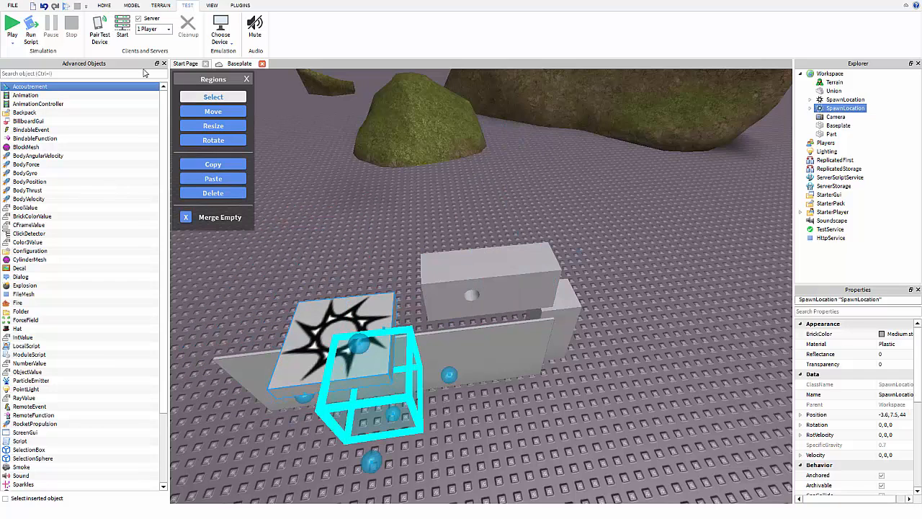
left_click(108, 6)
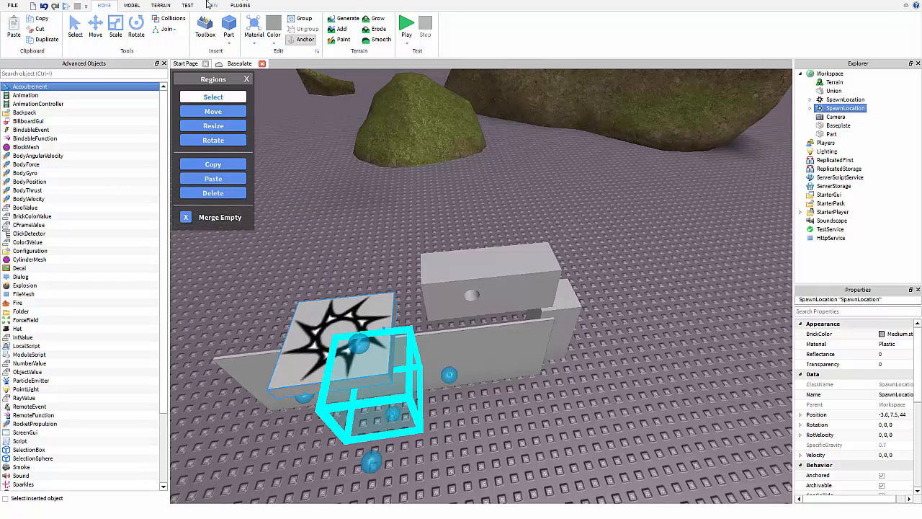
left_click(187, 5)
left_click(160, 5)
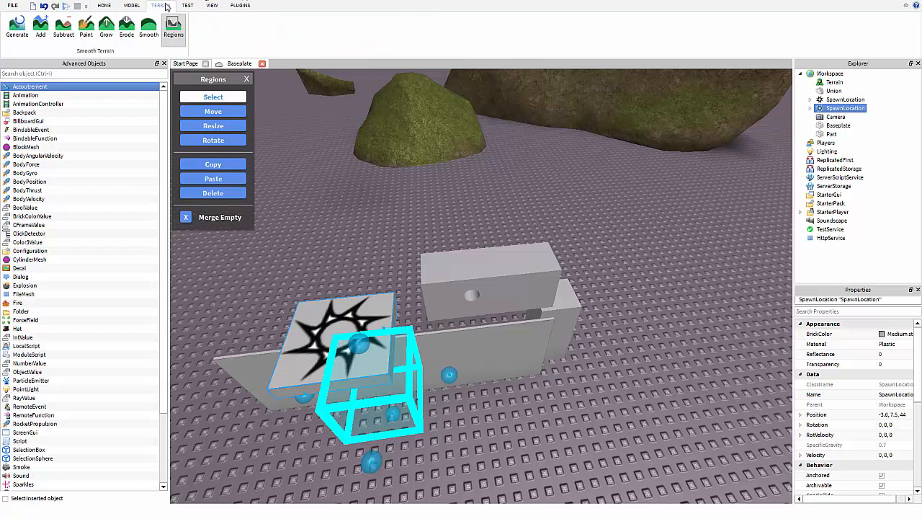
left_click(172, 28)
left_click(108, 7)
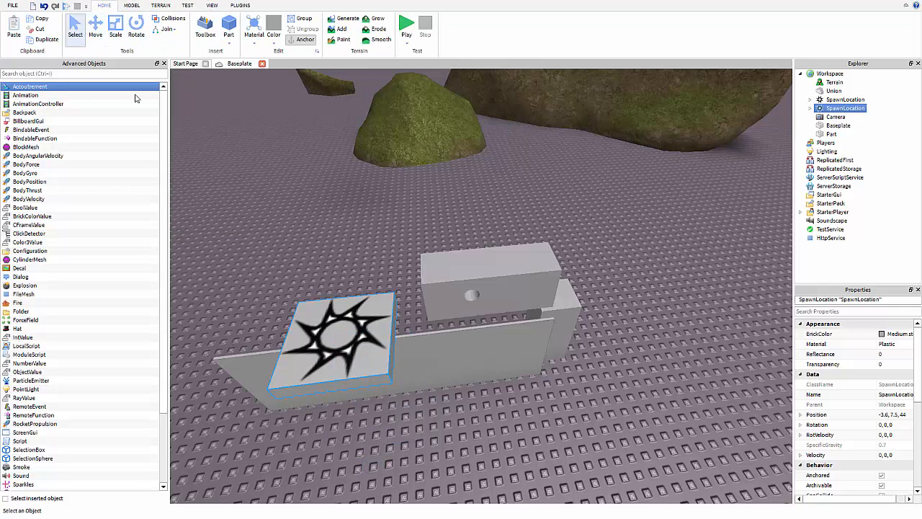
left_click_drag(334, 335, 252, 271)
Place the copied pad on open floor, raise it with the Move tool, and play-test.
right_click_drag(247, 272, 252, 270)
left_click_drag(252, 271, 275, 308)
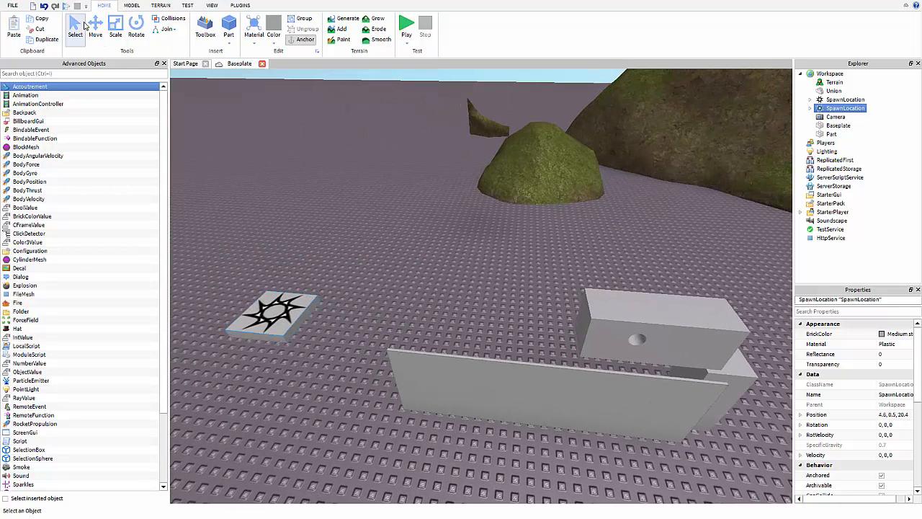
left_click(95, 29)
left_click_drag(251, 264, 180, 139)
right_click_drag(448, 72, 448, 24)
key("a")
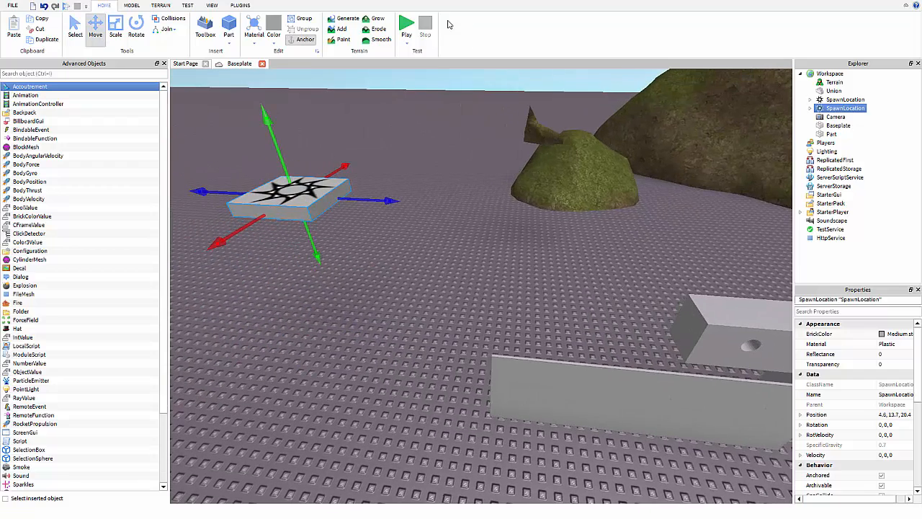
left_click(403, 30)
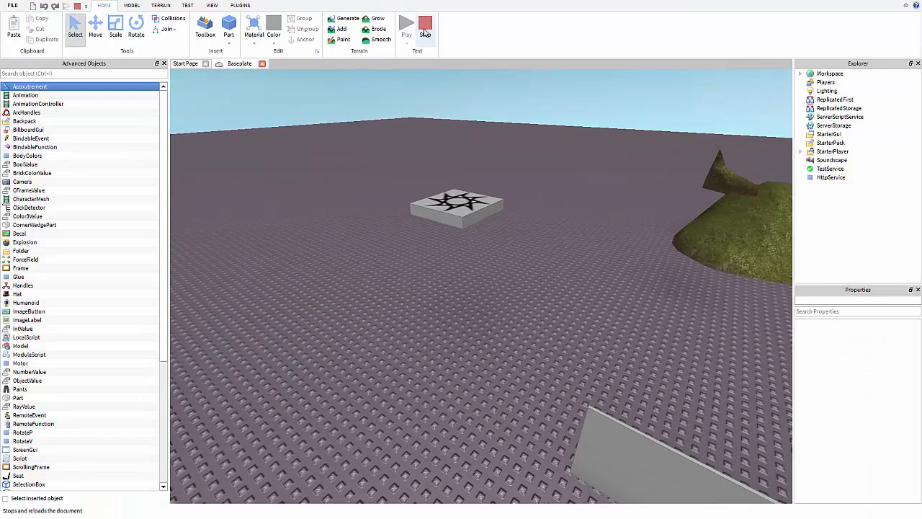
left_click(425, 30)
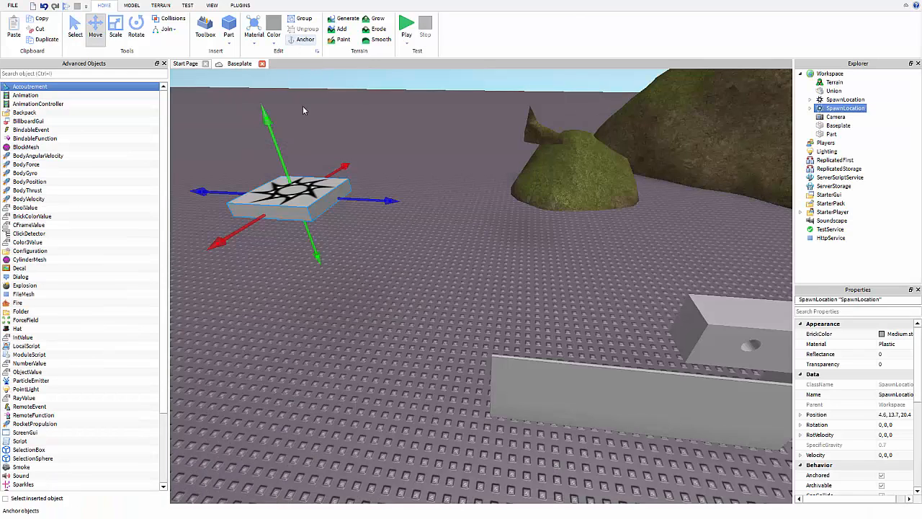
Raise the pad a little higher to Y 14.9 and play-test again.
left_click_drag(308, 202, 301, 185)
left_click(406, 29)
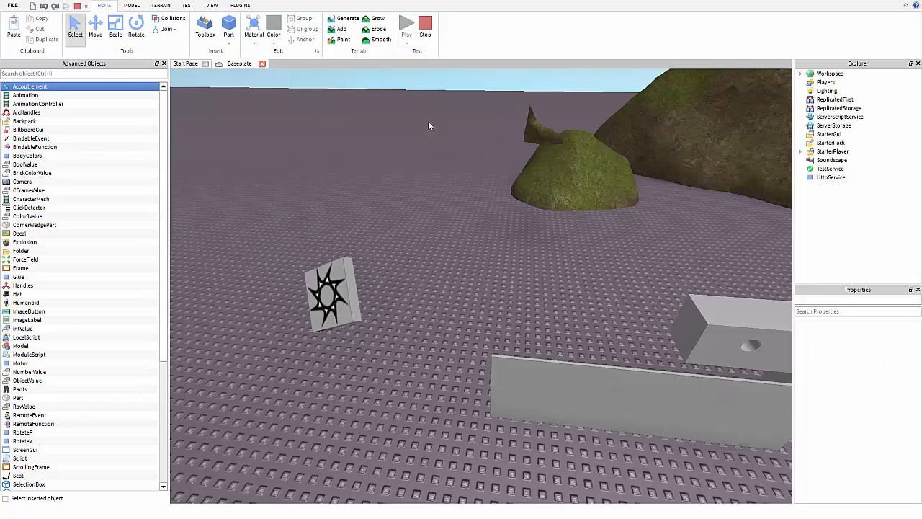
left_click(425, 27)
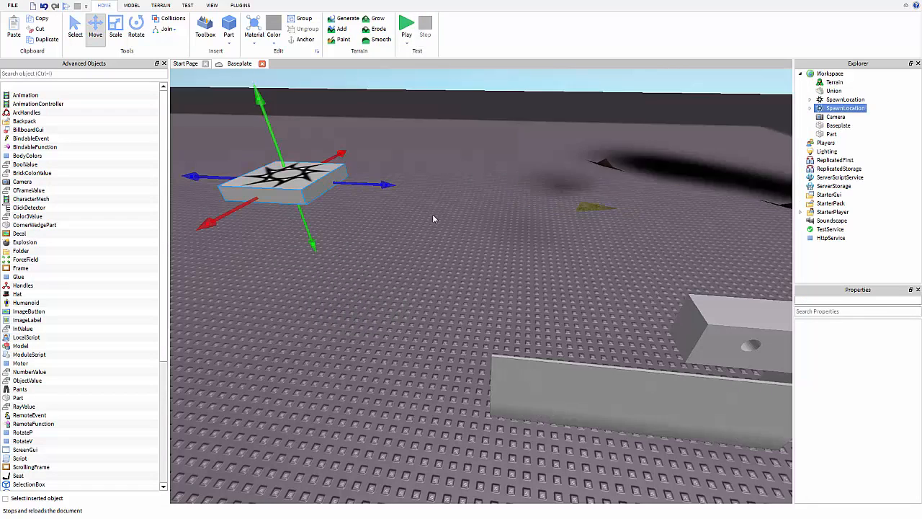
left_click(406, 43)
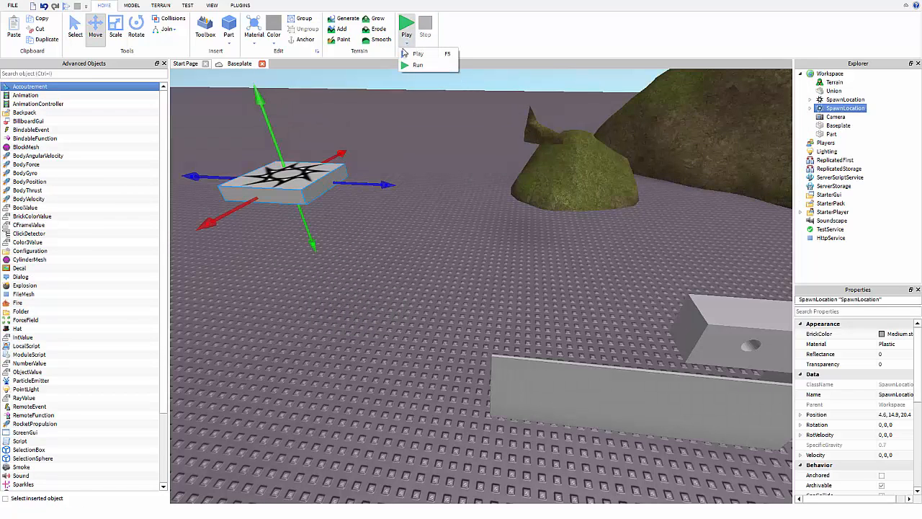
left_click(416, 58)
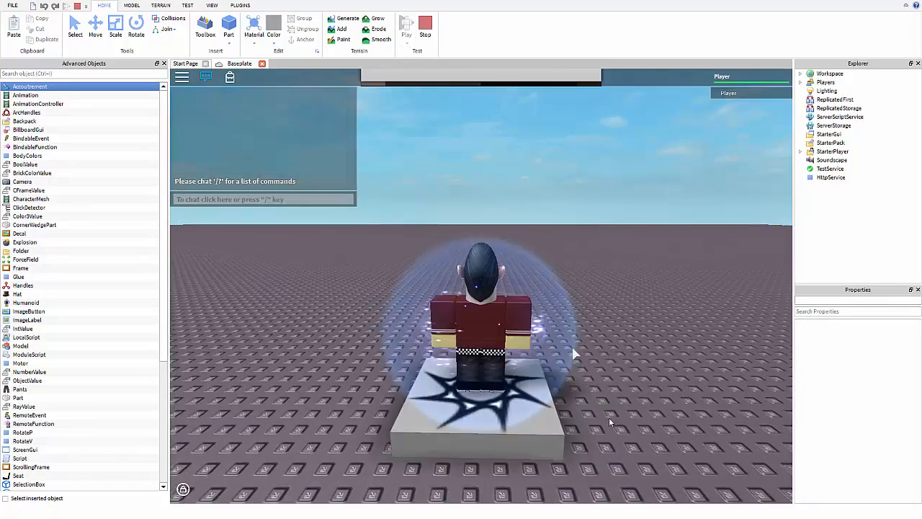
right_click_drag(608, 418, 555, 361)
key("w")
key("d")
key("a")
key("d")
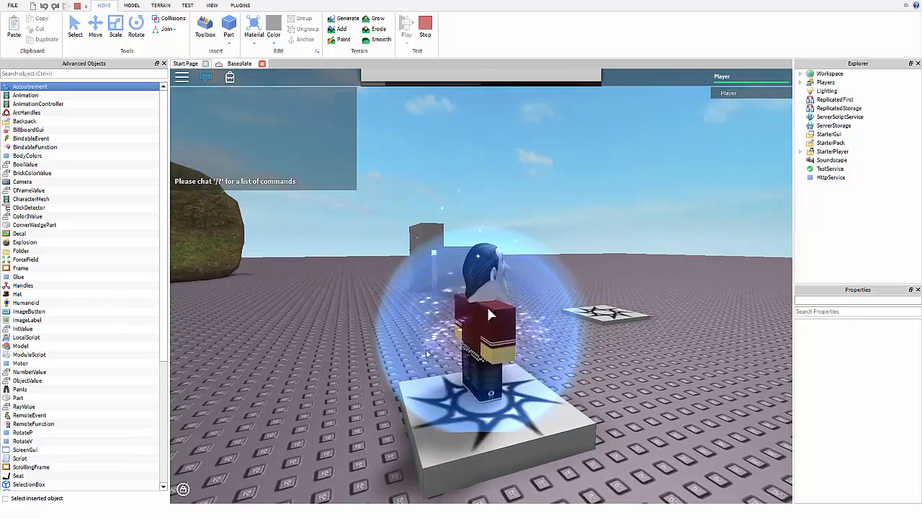
key("s")
key("a")
left_click(426, 29)
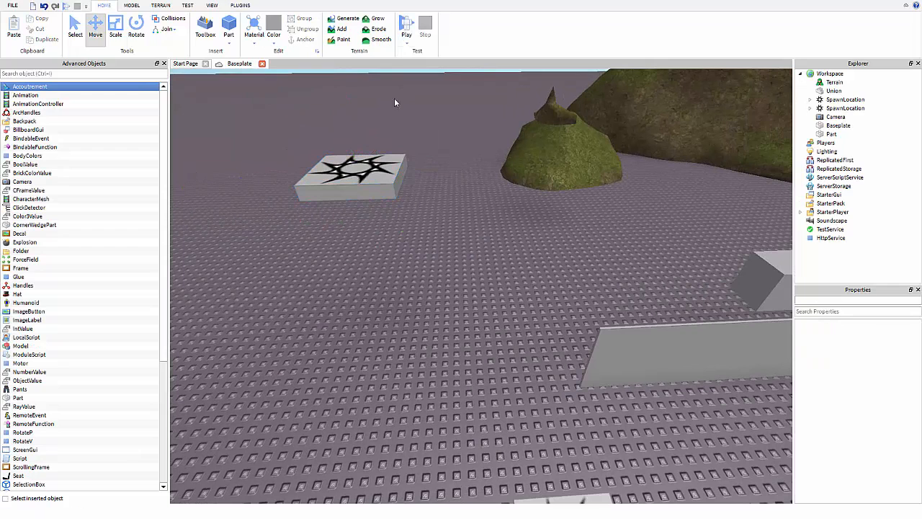
Start a local server test with 2 players, framing both spawn pads in view.
left_click(186, 5)
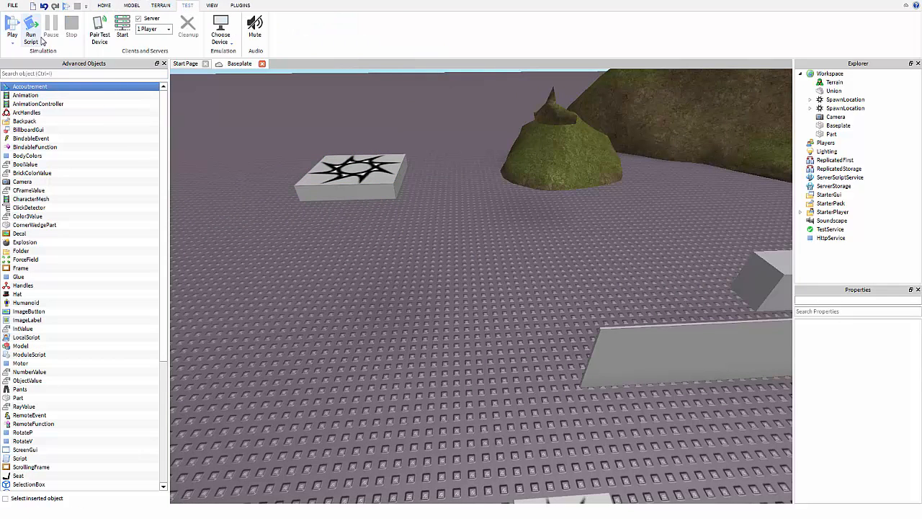
key("d")
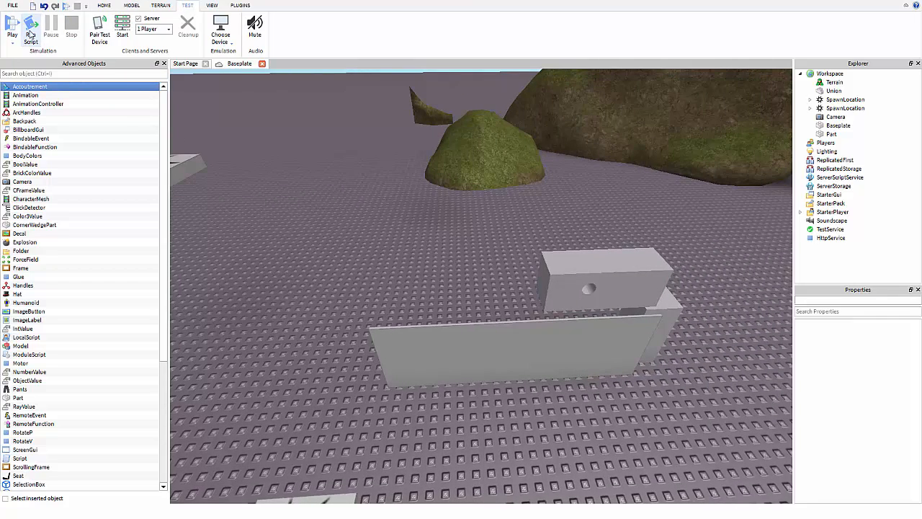
left_click(30, 34)
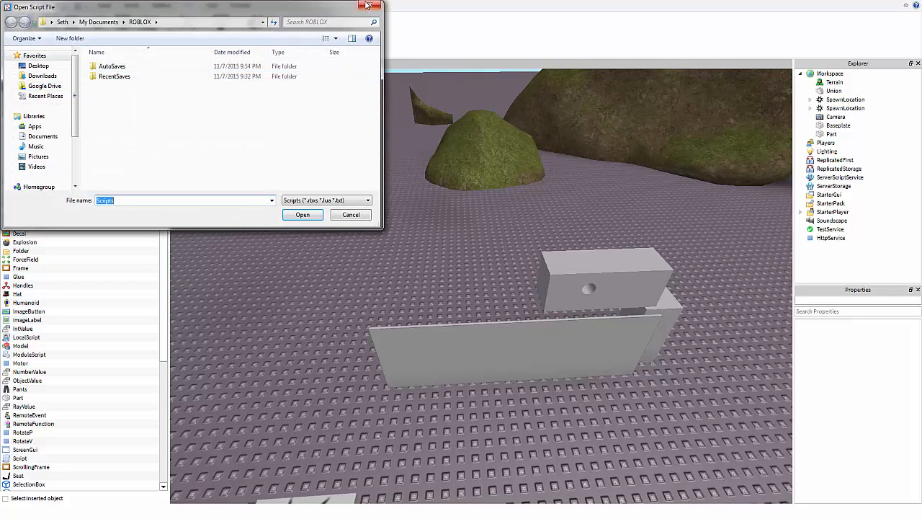
left_click(368, 5)
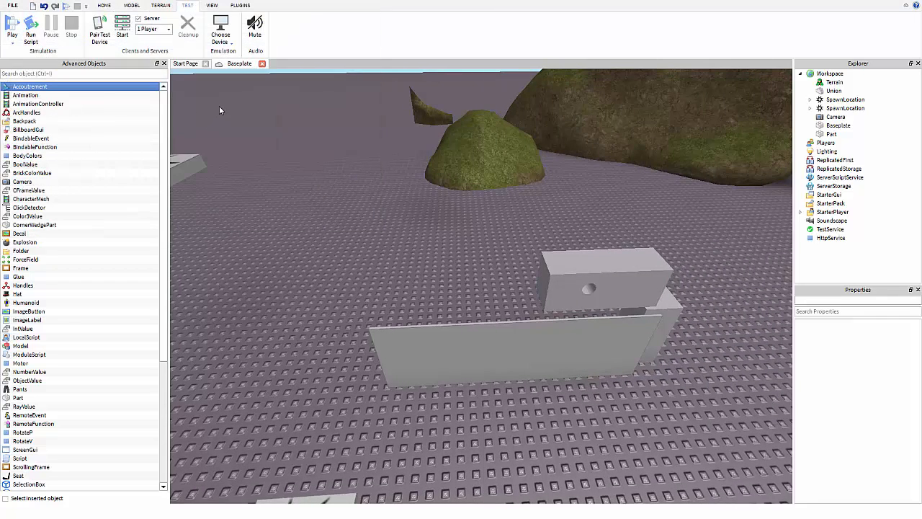
right_click_drag(219, 106, 153, 62)
key("s")
left_click(146, 29)
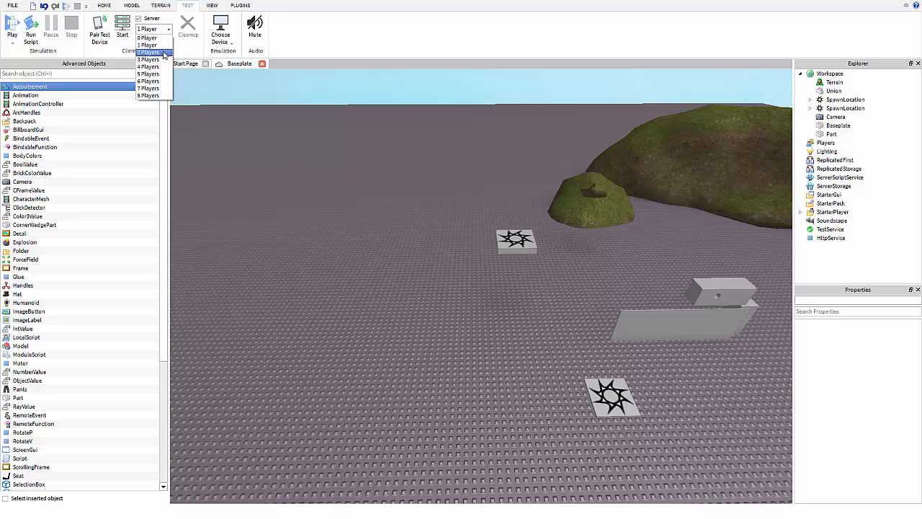
left_click(148, 52)
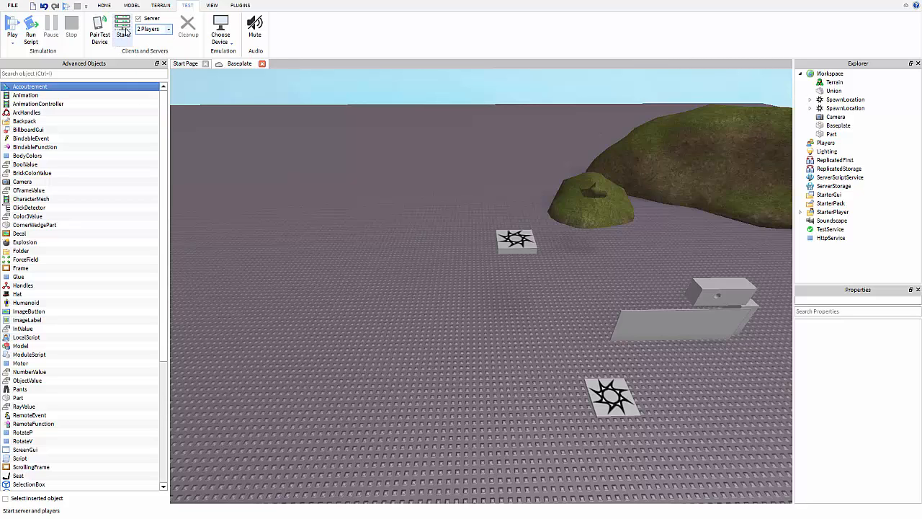
left_click(122, 33)
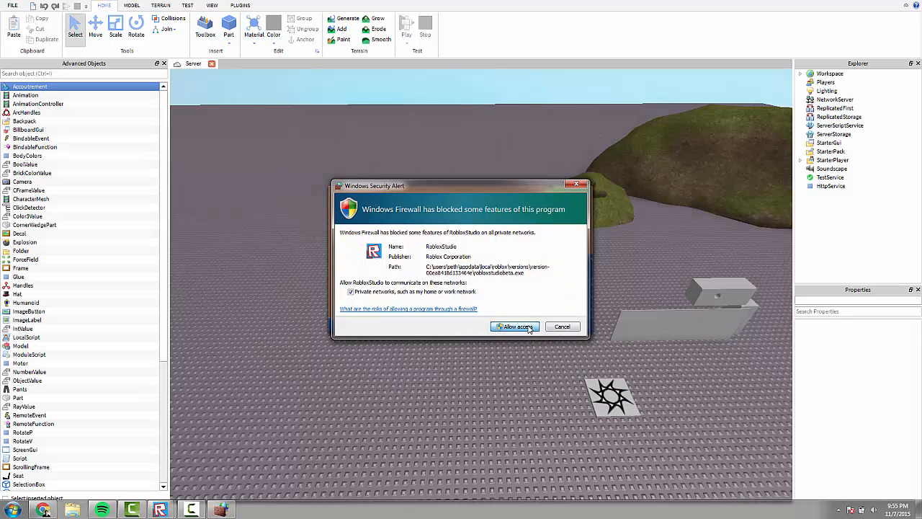
Allow the firewall prompt and walk Player2 around the spawn pads.
left_click(528, 328)
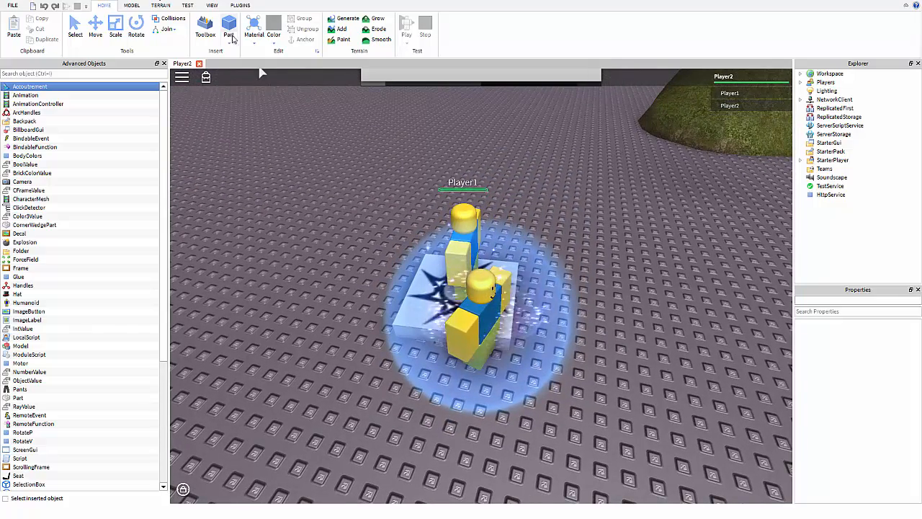
key("a")
key("s")
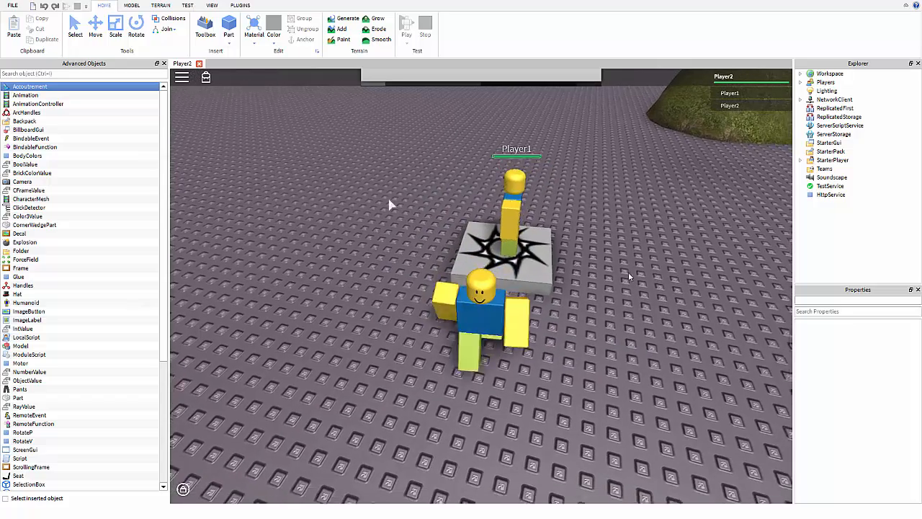
right_click_drag(586, 250, 586, 248)
key("w")
key("a")
key("s")
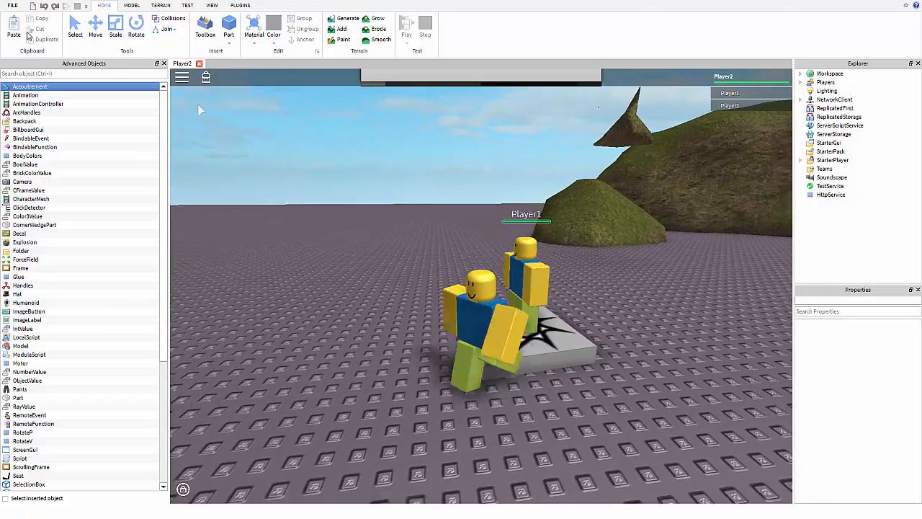
Close the Player2, Player1 and Server test windows.
left_click(198, 63)
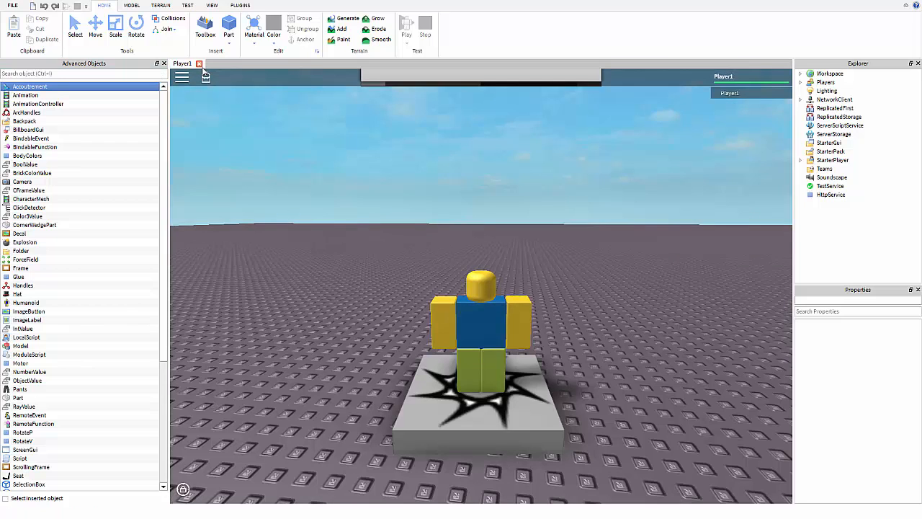
left_click(199, 64)
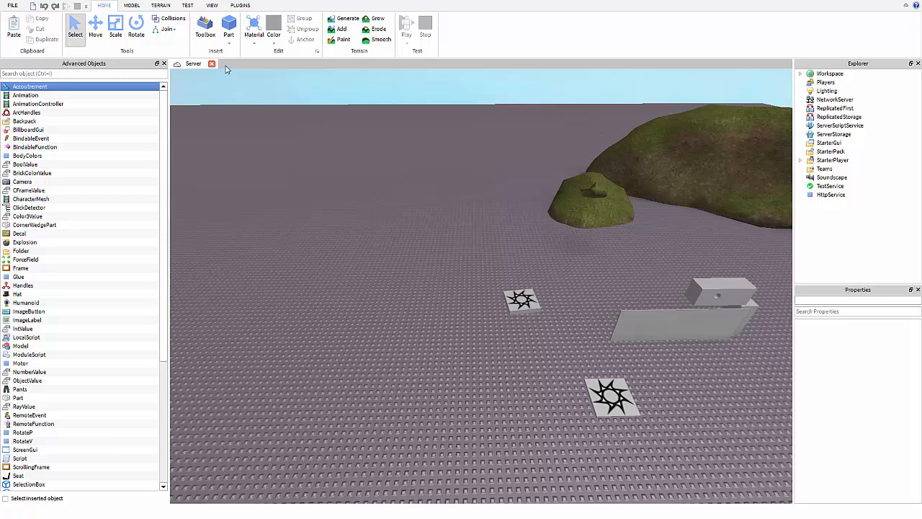
left_click(211, 64)
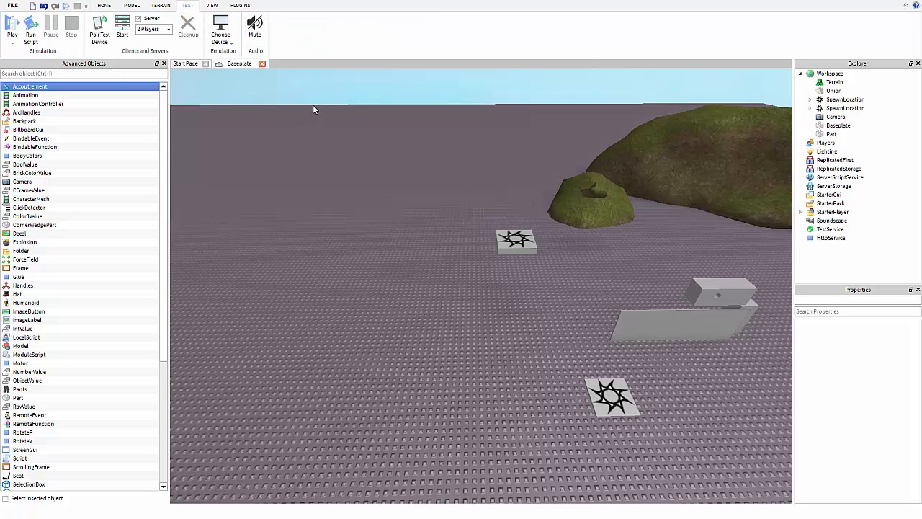
Insert a block-rig Dummy with the Create Block Rig plugin.
left_click(212, 5)
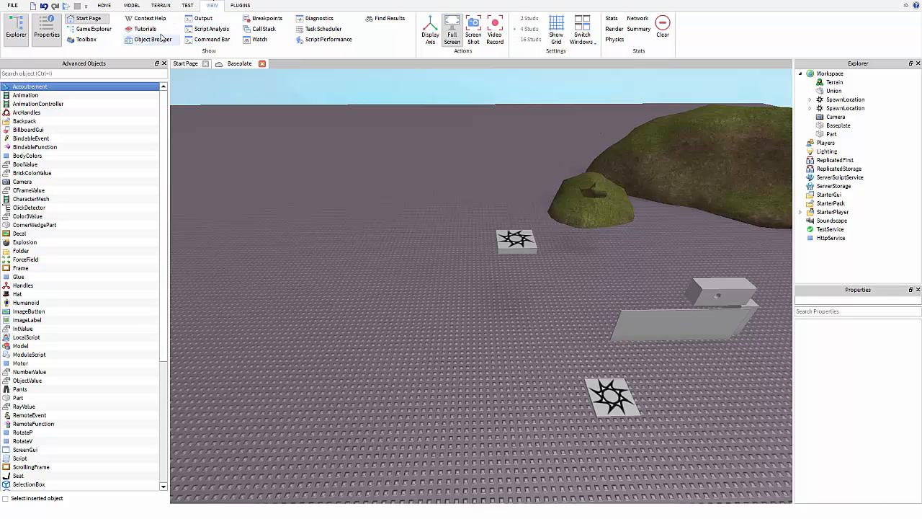
left_click(242, 6)
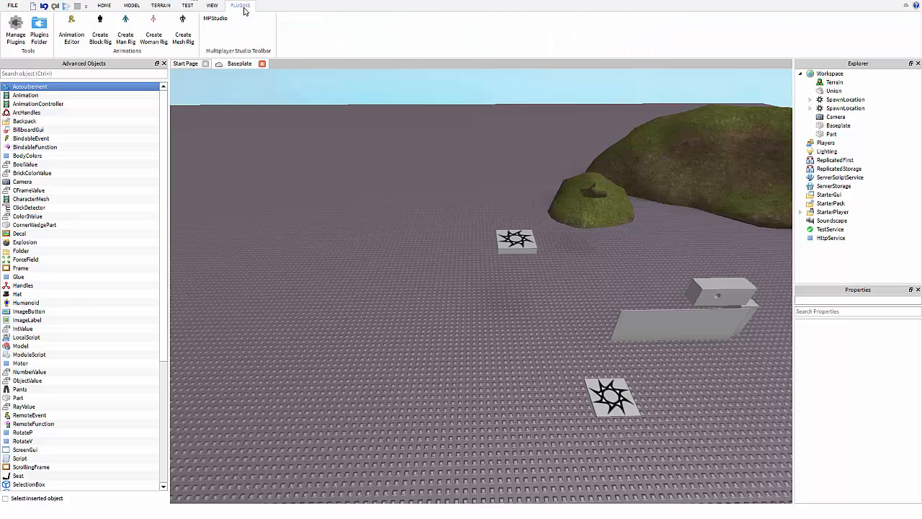
left_click(100, 38)
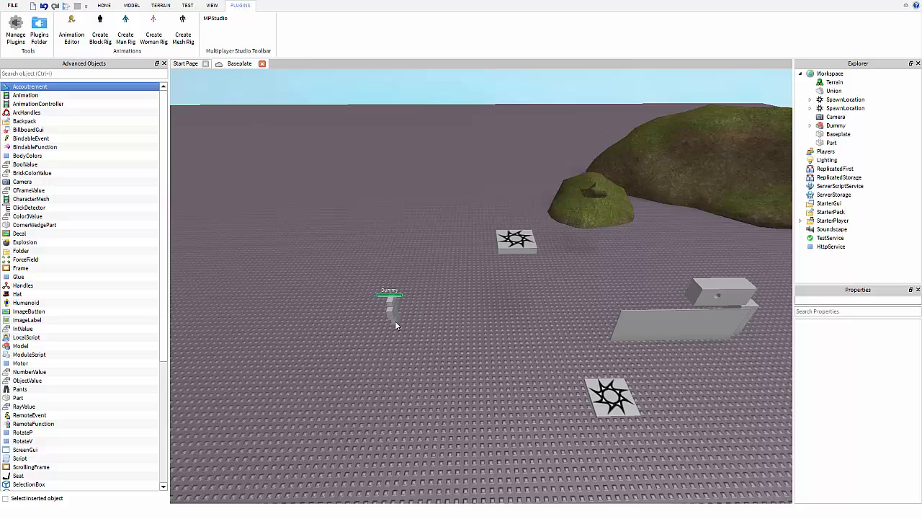
right_click_drag(395, 326, 395, 322)
key("w")
key("a")
key("w")
key("a")
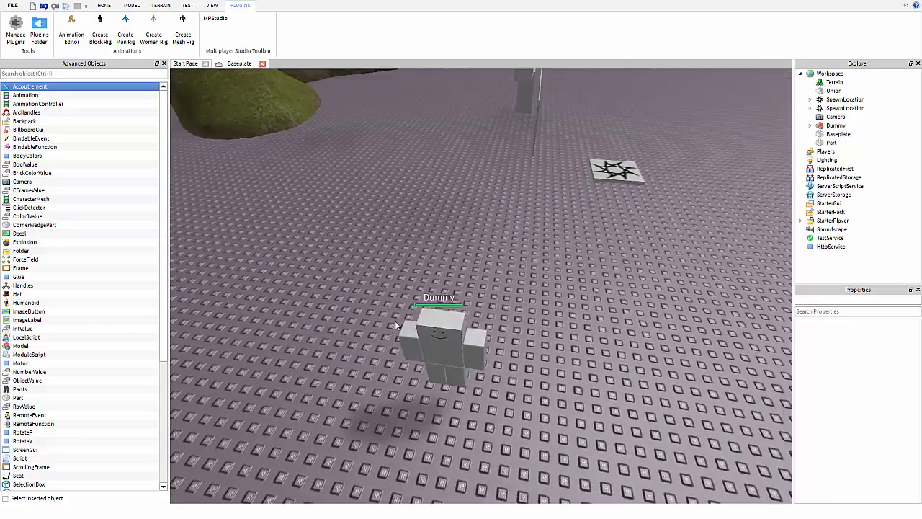
Select the Dummy and launch the Animation Editor on it.
left_click(435, 347)
right_click_drag(483, 320, 483, 319)
key("w")
key("s")
left_click(74, 31)
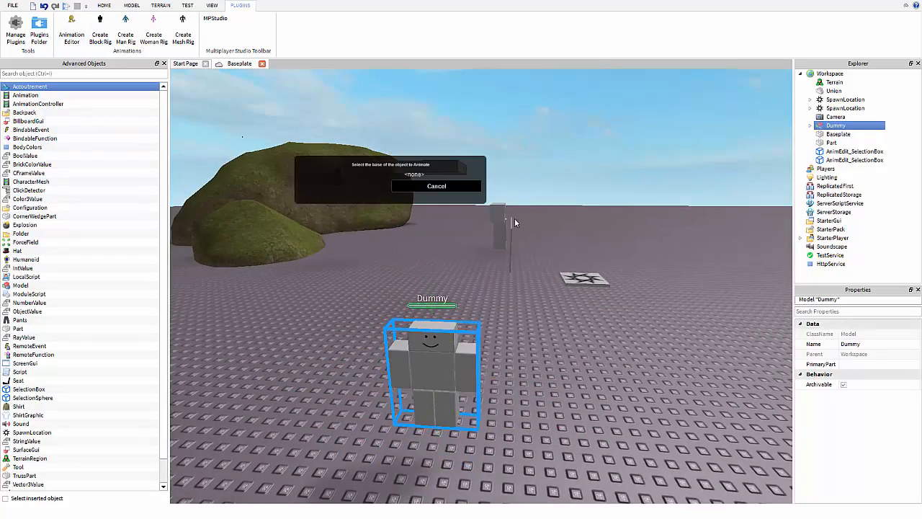
Bring the camera to the Dummy and start animating it with HumanoidRootPart as the base.
right_click_drag(506, 272, 513, 265)
key("w")
key("a")
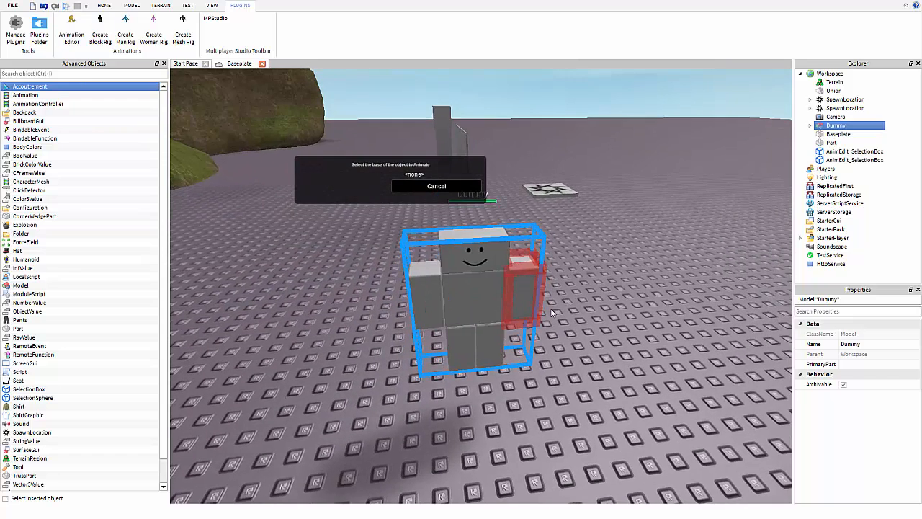
left_click(489, 298)
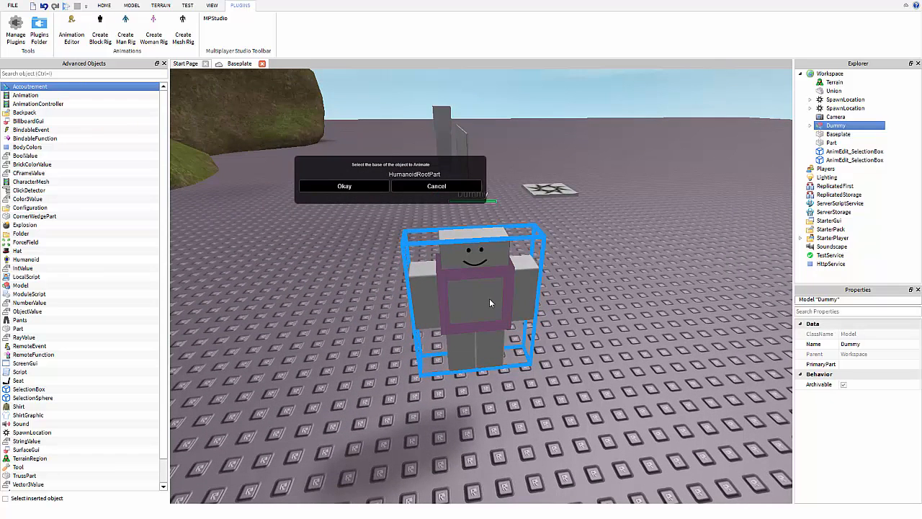
left_click(333, 192)
Rotate the Dummy's left arm, right arm and left leg outward into a spread pose.
left_click(528, 288)
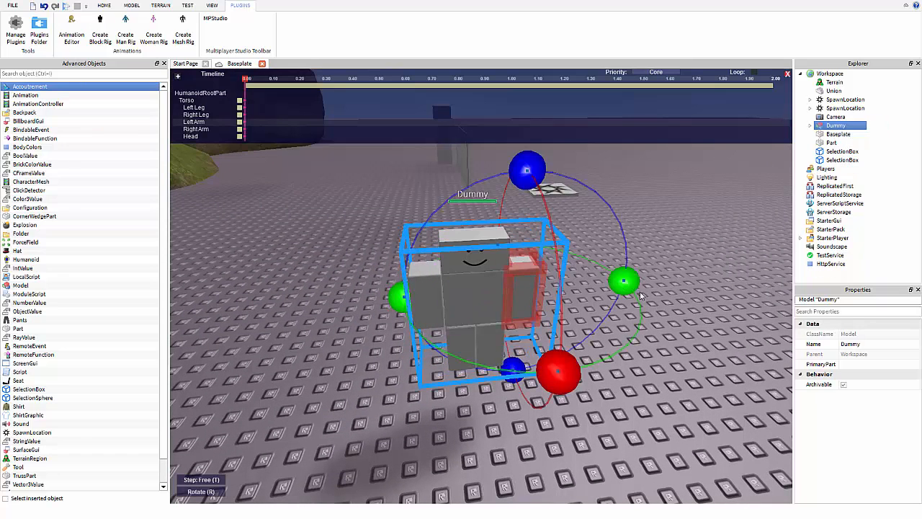
left_click_drag(641, 295, 518, 305)
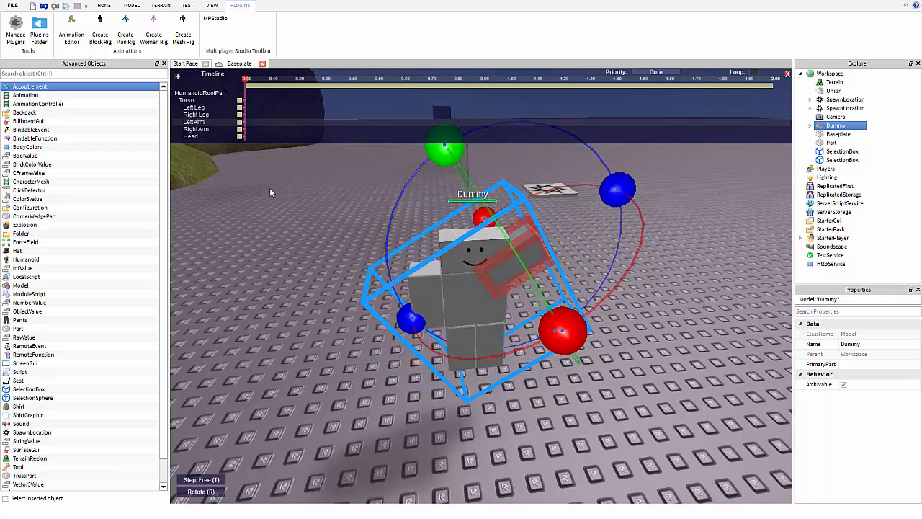
left_click(421, 290)
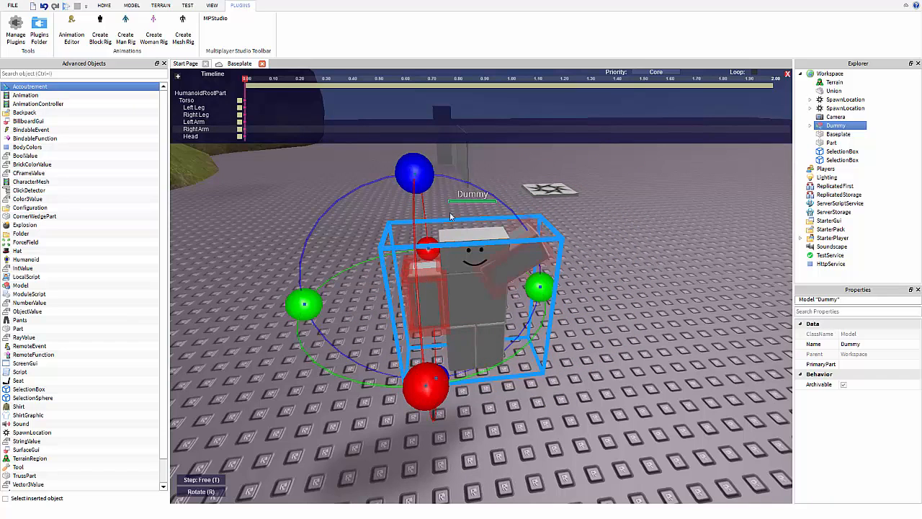
left_click_drag(426, 184, 470, 344)
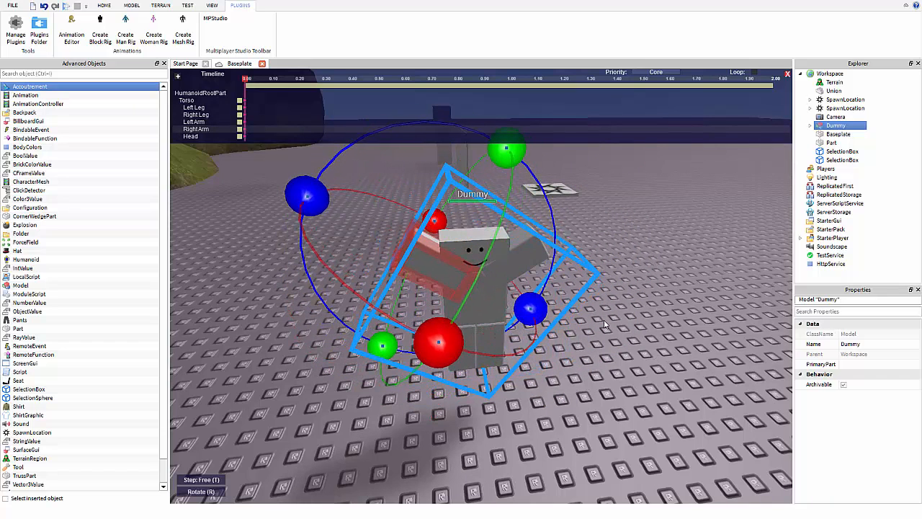
left_click(500, 346)
left_click_drag(512, 409, 291, 139)
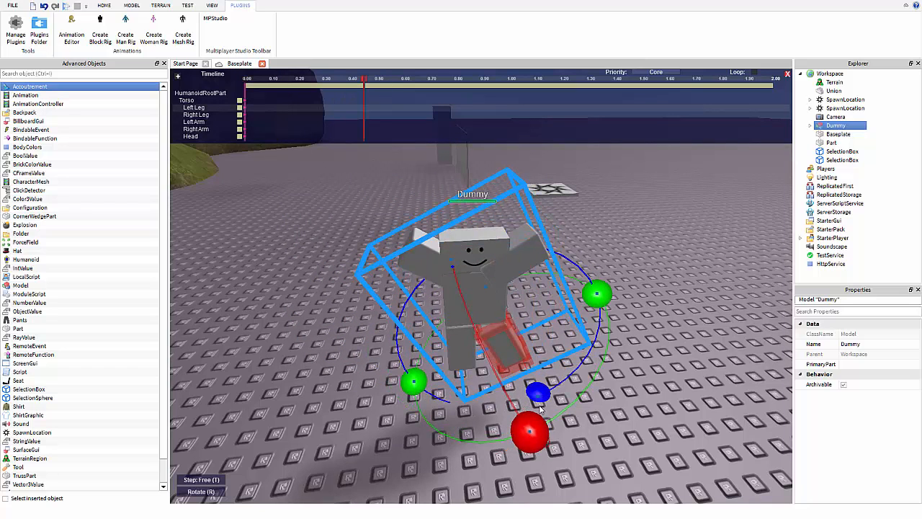
left_click_drag(540, 398, 560, 392)
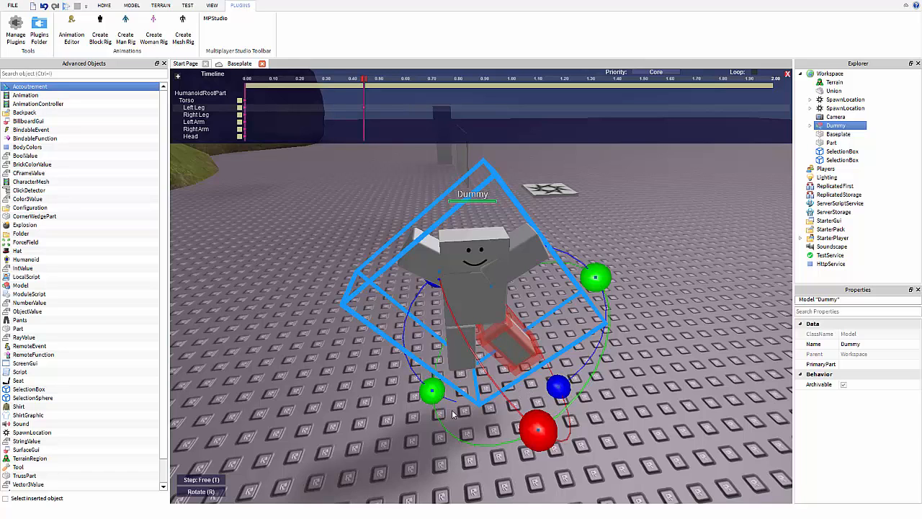
Select the right leg, then tilt the head backward and turn the torso around the vertical axis.
left_click(463, 364)
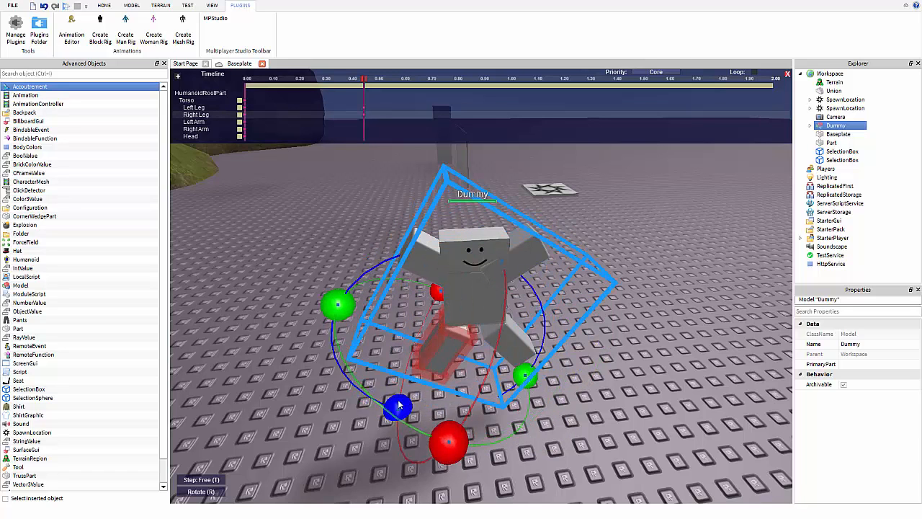
left_click(461, 240)
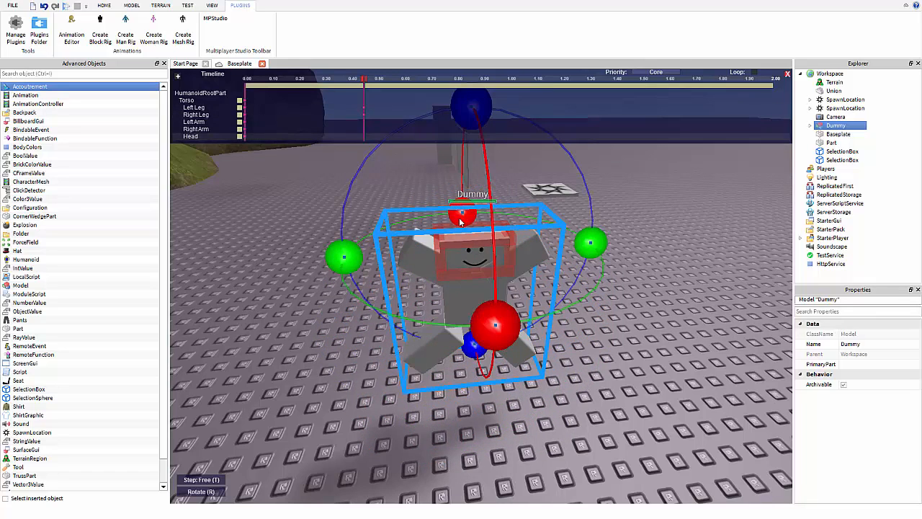
left_click_drag(461, 221, 464, 298)
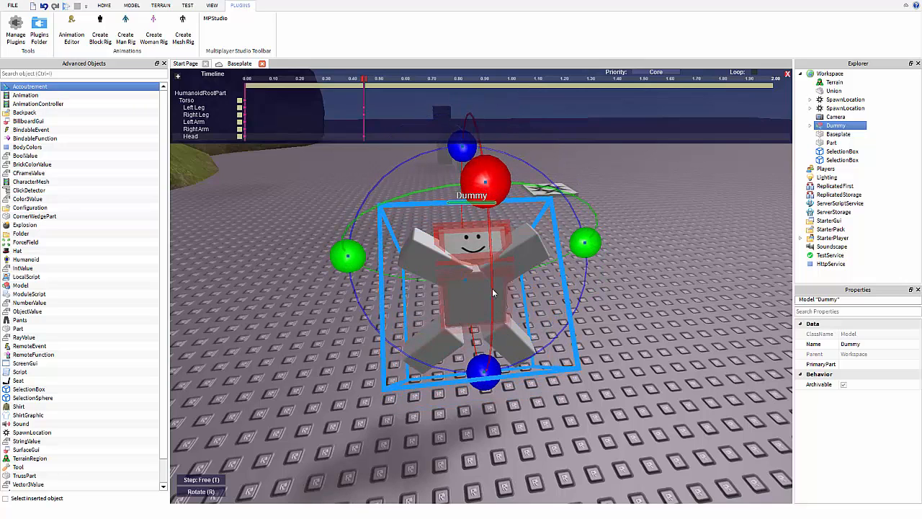
left_click(480, 302)
left_click_drag(582, 285, 644, 286)
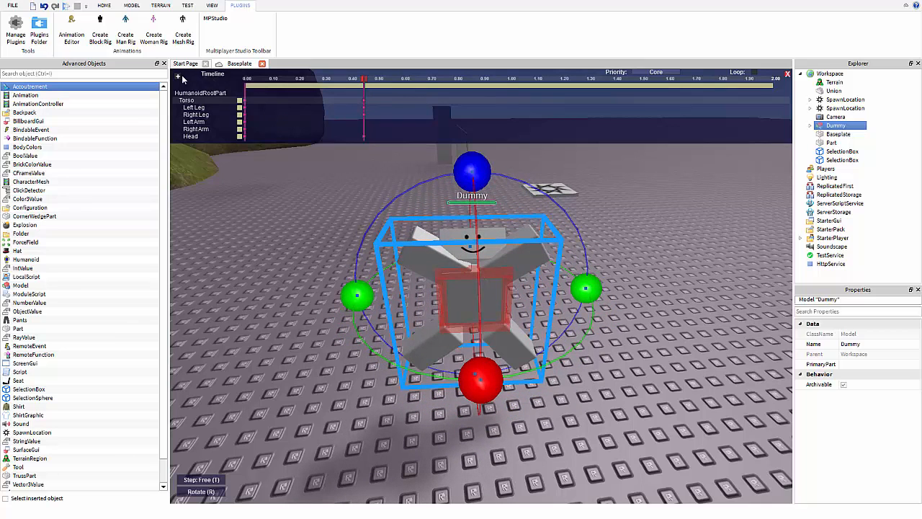
Move the playhead to an earlier time, then close the Animation Editor.
left_click(325, 81)
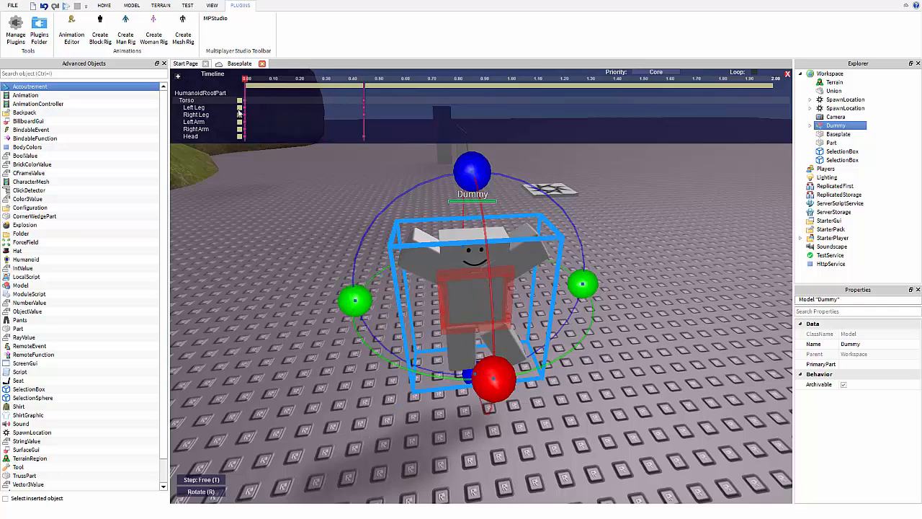
scroll(442, 219, "down", 10)
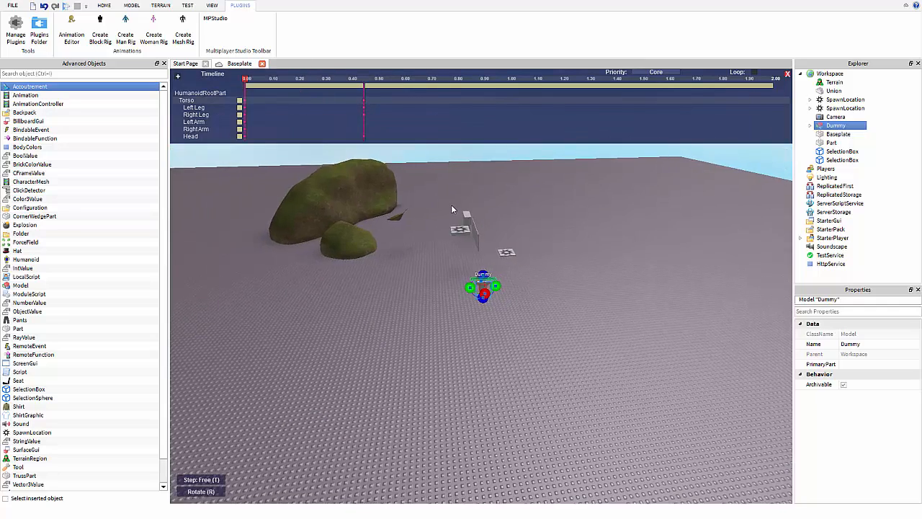
scroll(452, 207, "up", 4)
scroll(451, 208, "up", 6)
scroll(484, 277, "down", 8)
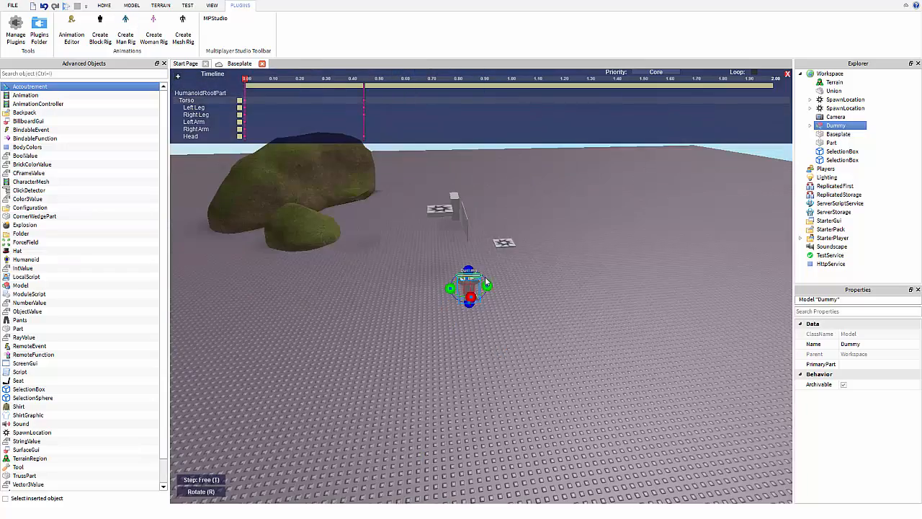
scroll(485, 276, "up", 4)
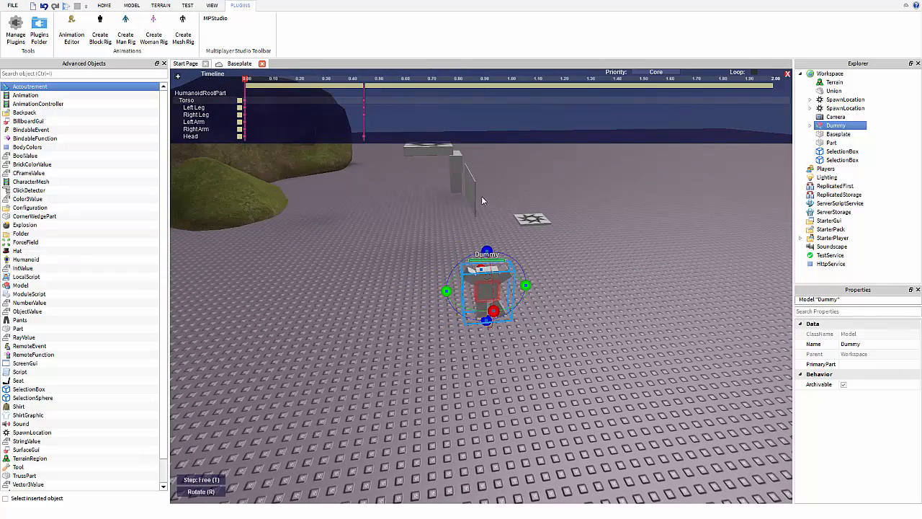
left_click(788, 74)
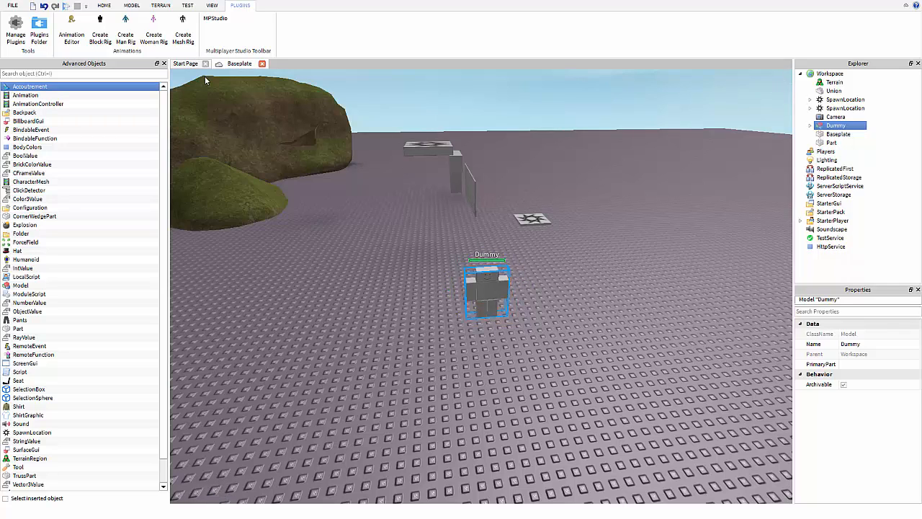
Delete the Dummy rig and both SpawnLocations.
key("Delete")
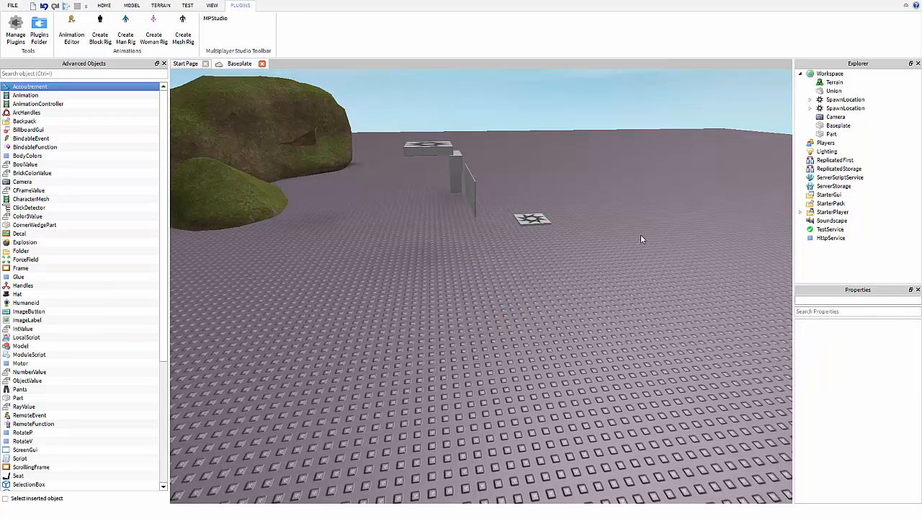
left_click(828, 108)
key("Delete")
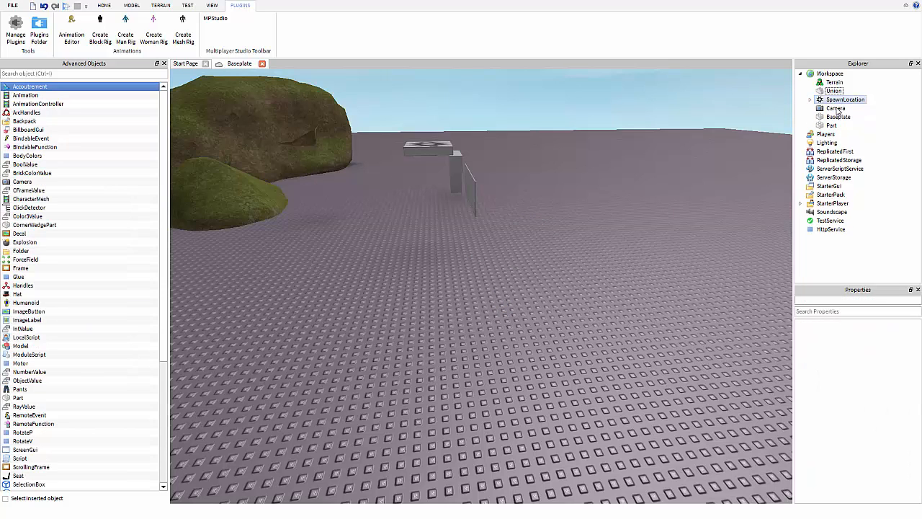
left_click(839, 101)
key("Delete")
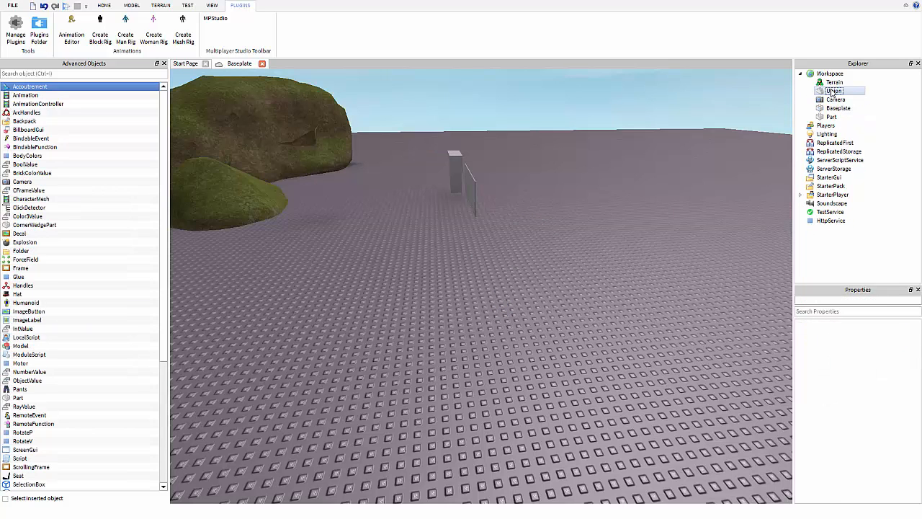
Select the Union, bring the camera closer to it, and switch to the HOME tab.
left_click(832, 91)
scroll(628, 243, "up", 3)
right_click_drag(397, 162, 205, 29)
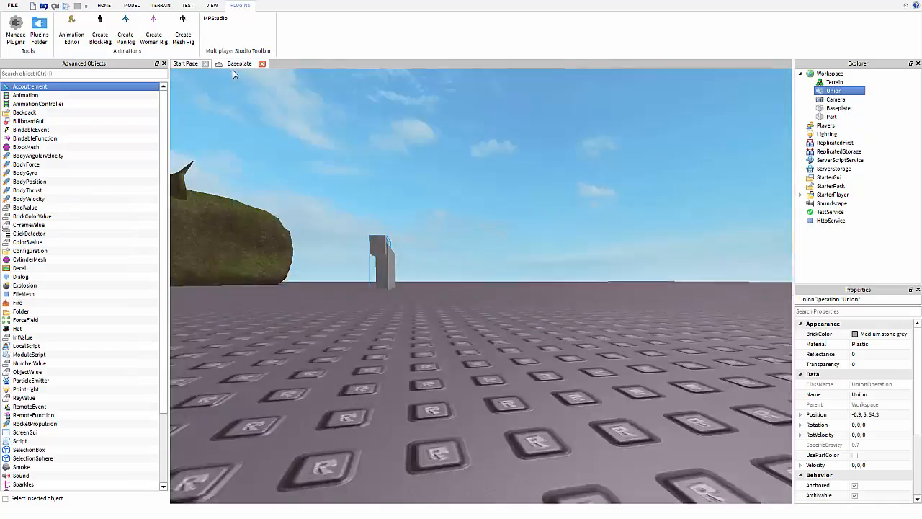
key("w")
left_click(102, 6)
right_click_drag(398, 209, 386, 109)
Position the camera over open baseplate and insert a new Part.
key("w")
key("s")
key("d")
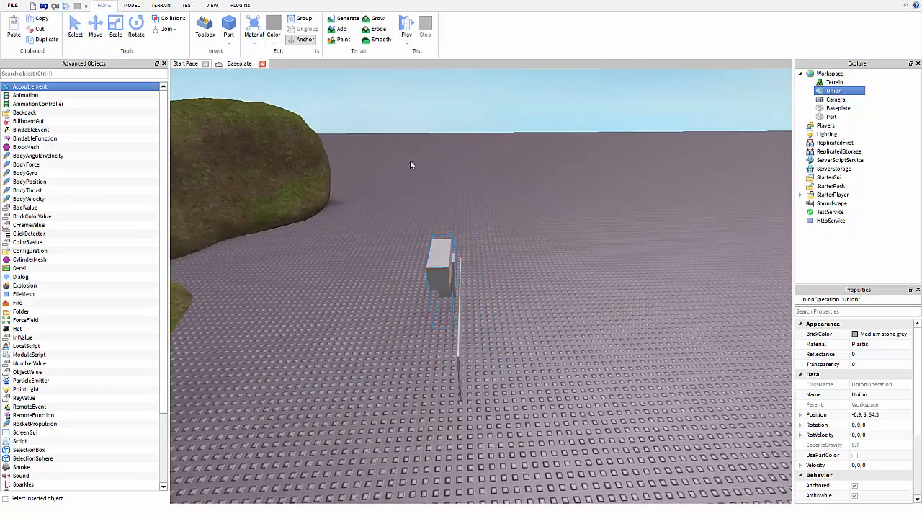
key("w")
right_click_drag(410, 161, 286, 96)
key("s")
left_click(231, 26)
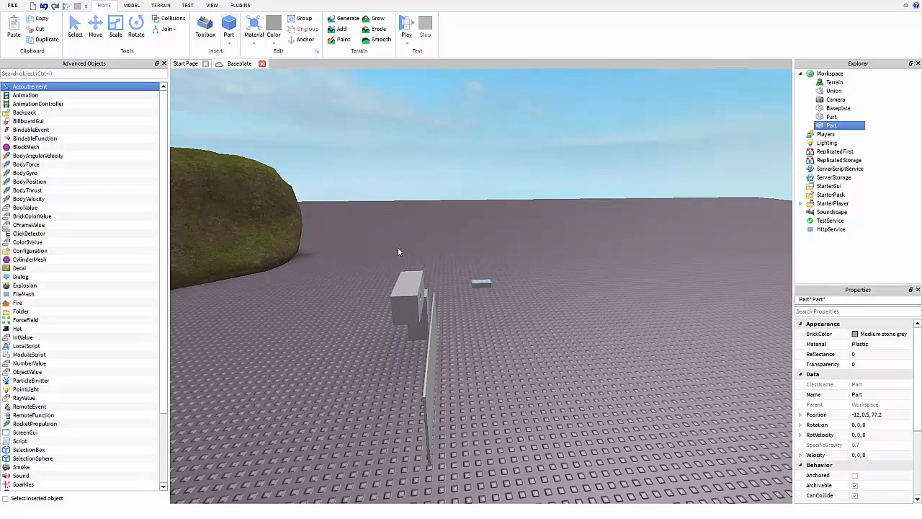
With the Select tool, drag the new part to a clear spot on the baseplate.
key("w")
right_click_drag(474, 249, 467, 229)
left_click(77, 33)
right_click_drag(425, 314, 424, 344)
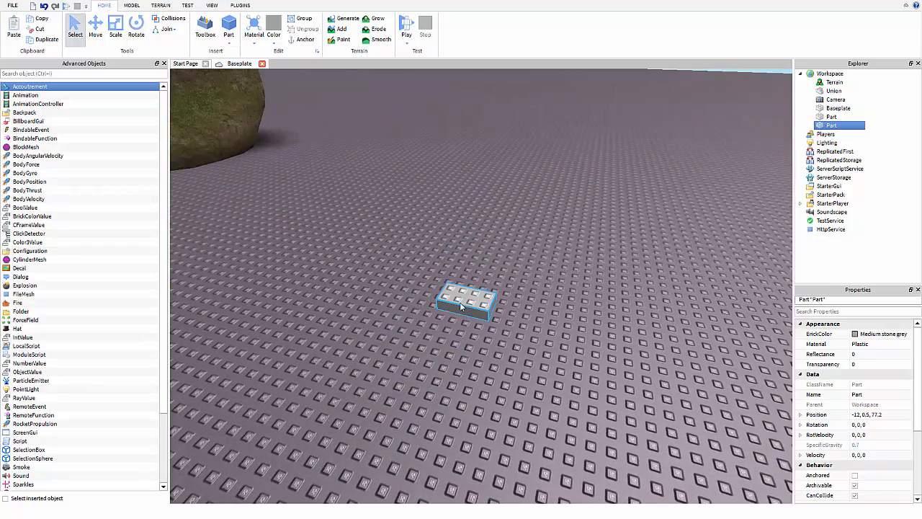
left_click_drag(459, 302, 514, 343)
right_click_drag(439, 241, 399, 212)
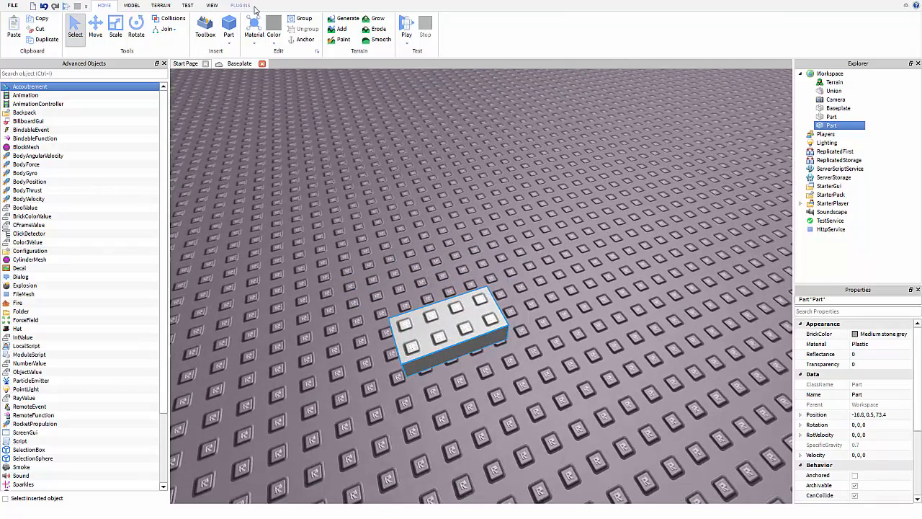
Colour the part Parsley green and give it a Wood material.
left_click(274, 34)
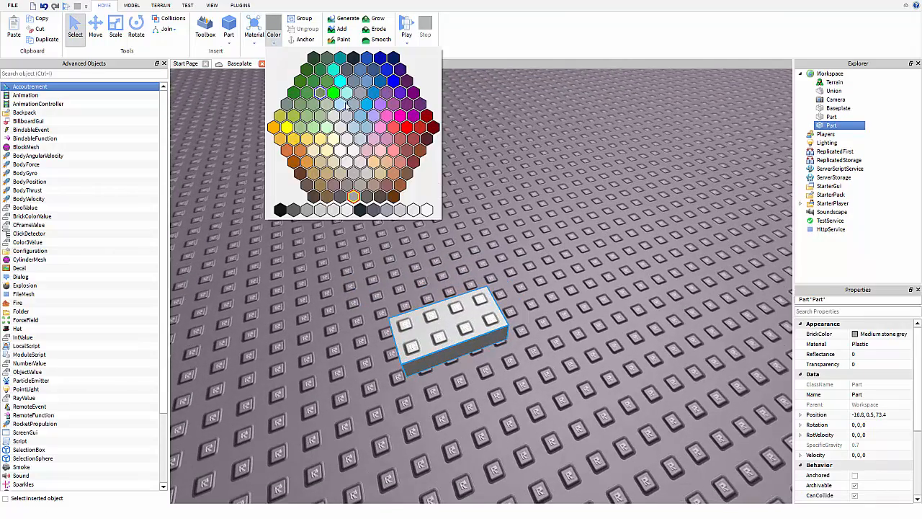
left_click(307, 72)
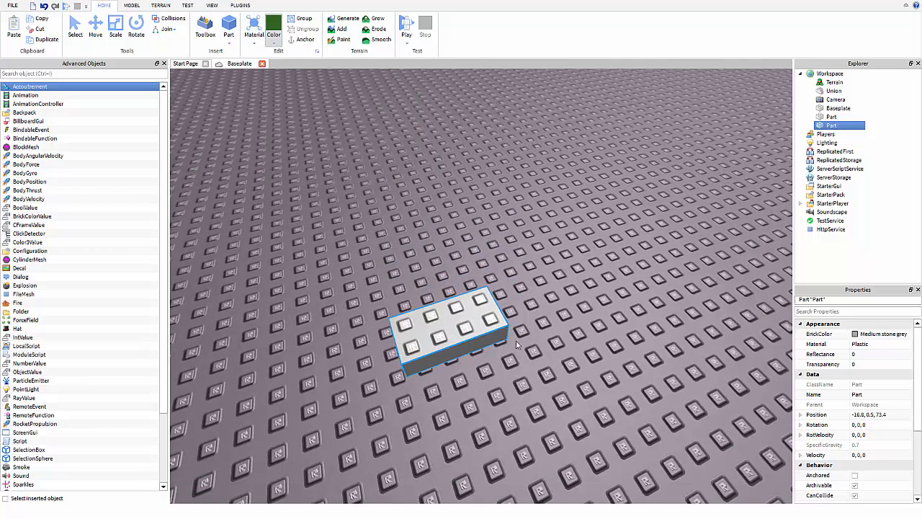
left_click(256, 46)
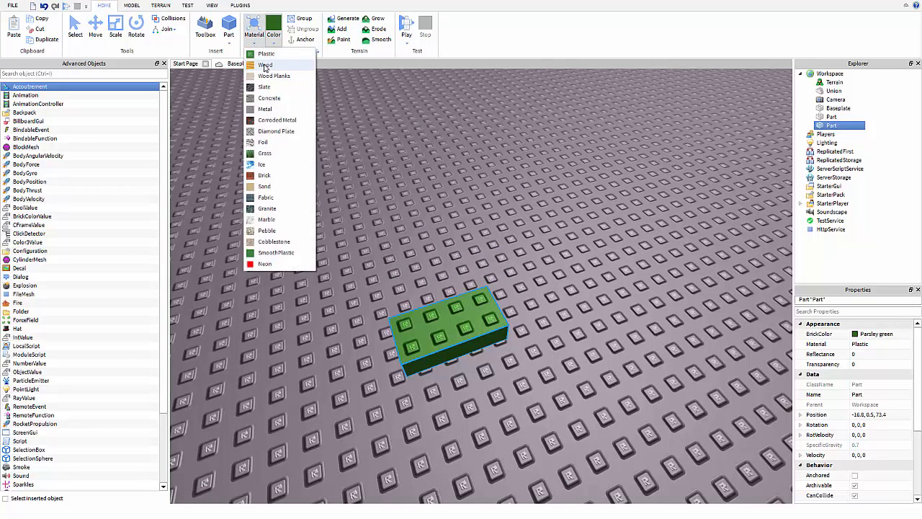
left_click(266, 70)
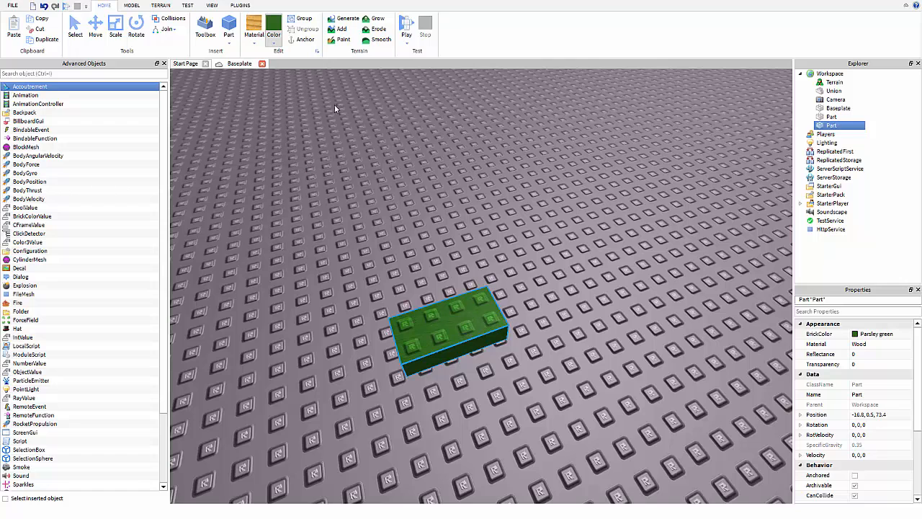
Change the part's material to Foil, then to Sand.
left_click(248, 45)
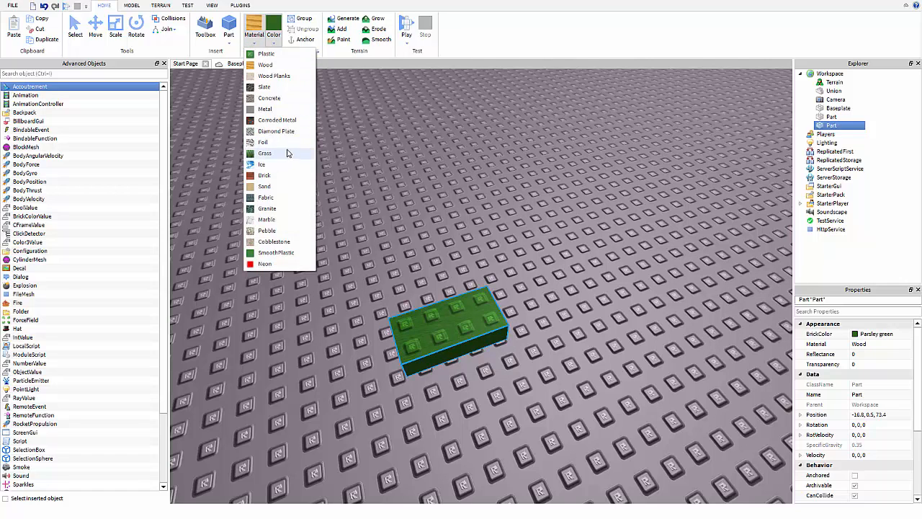
left_click(285, 142)
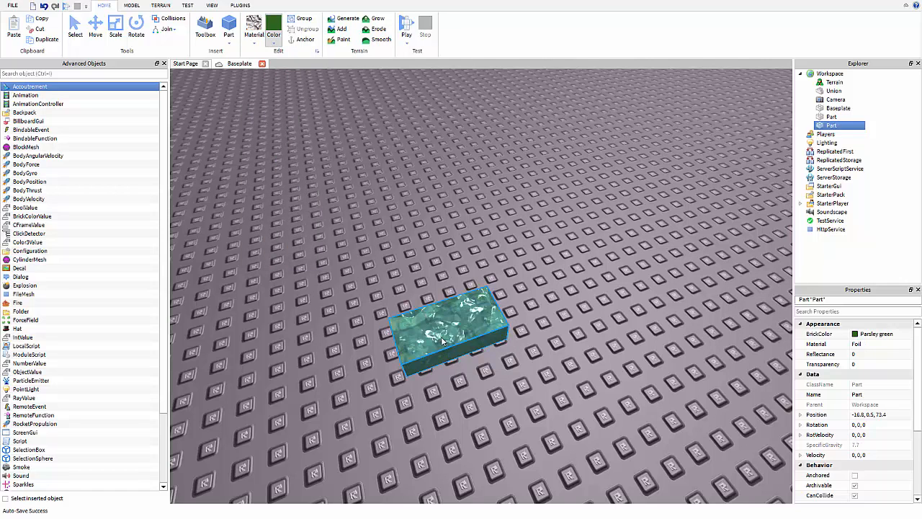
left_click(249, 44)
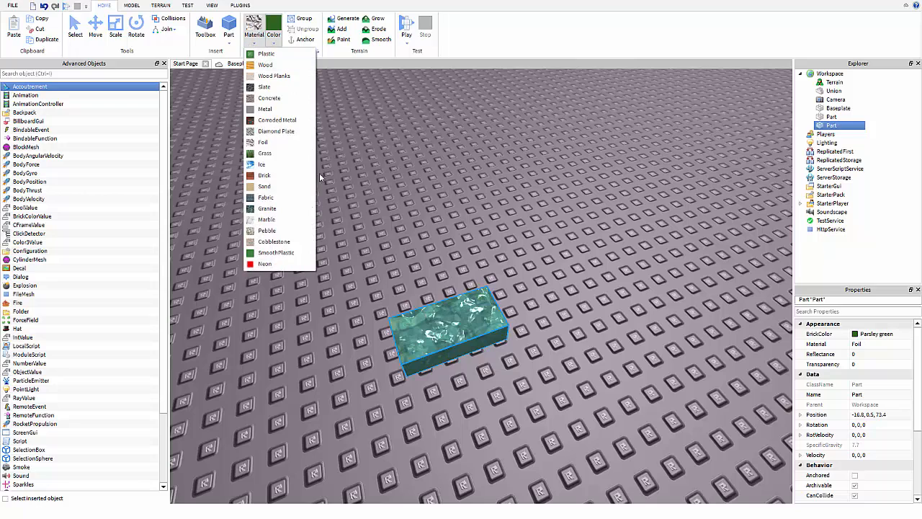
left_click(288, 192)
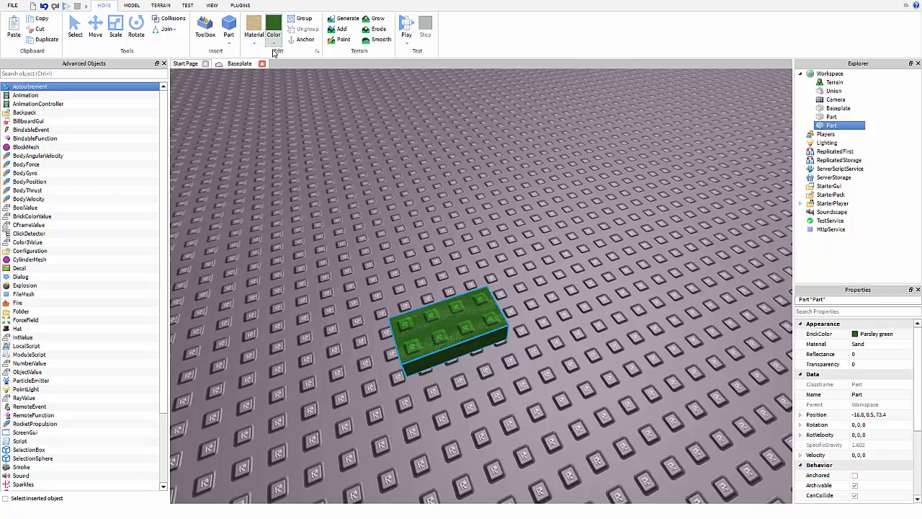
In Properties, set the part's BrickColor to Black and its Material to Grass.
left_click(130, 6)
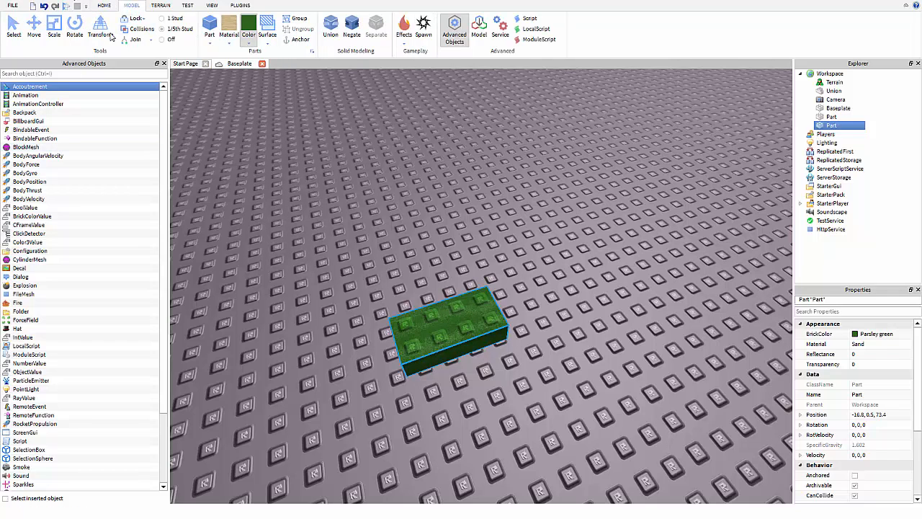
left_click(876, 334)
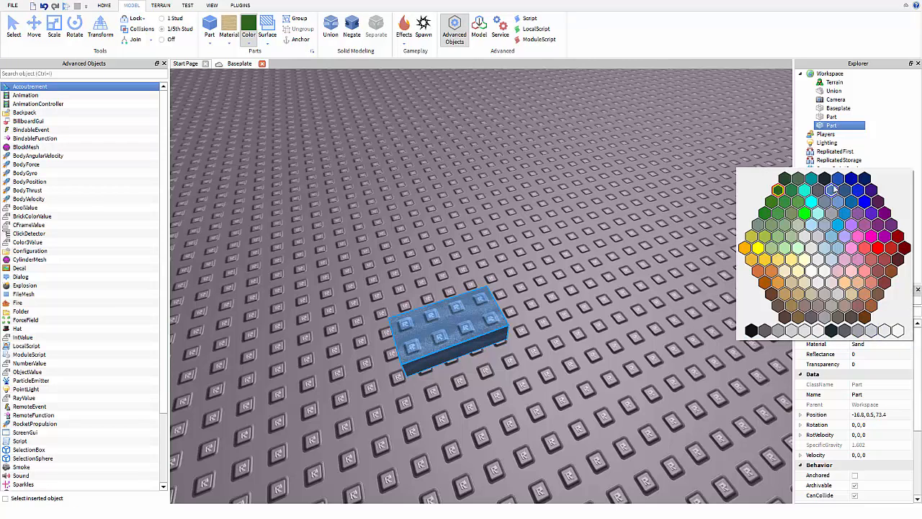
left_click(831, 330)
left_click(868, 344)
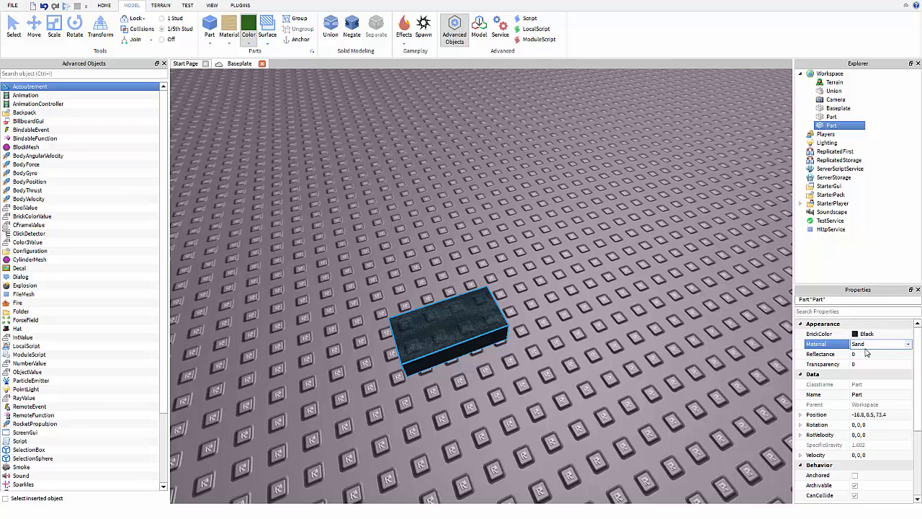
left_click(909, 344)
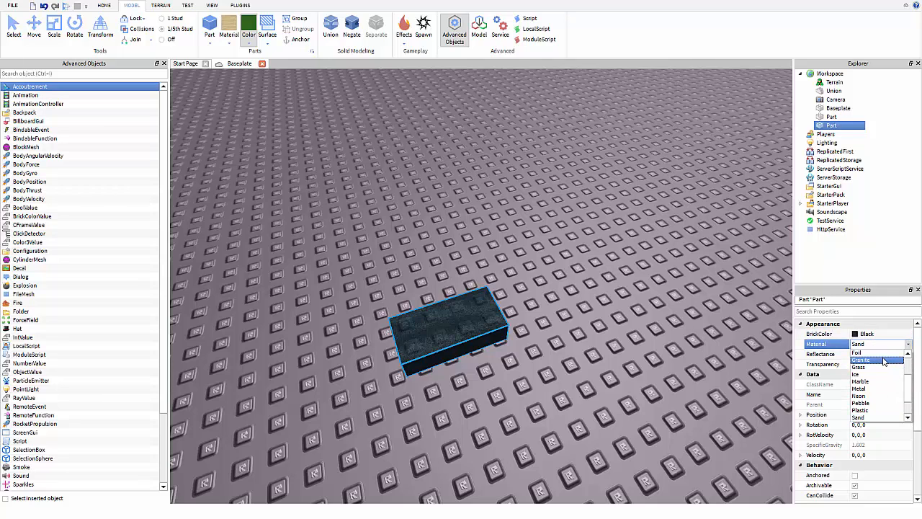
left_click(875, 366)
Set the part's Reflectance to 1, then to 10.
left_click(213, 6)
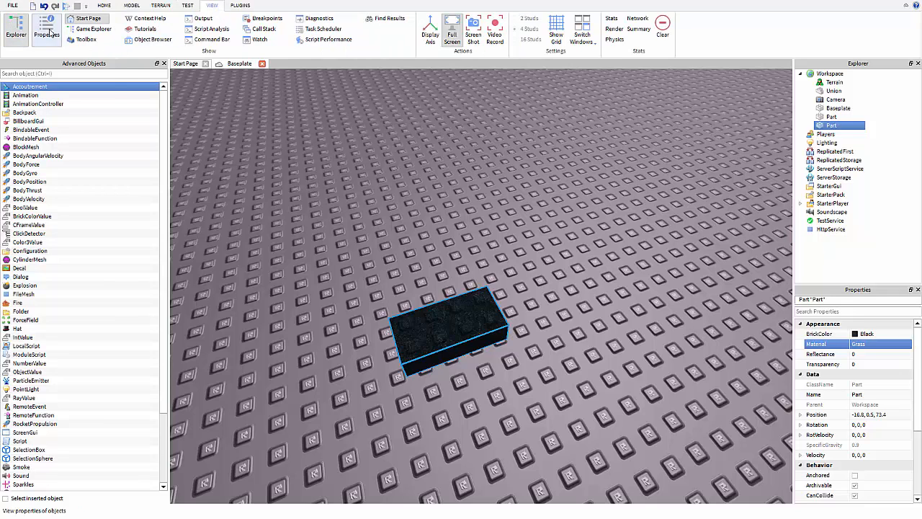
left_click(132, 6)
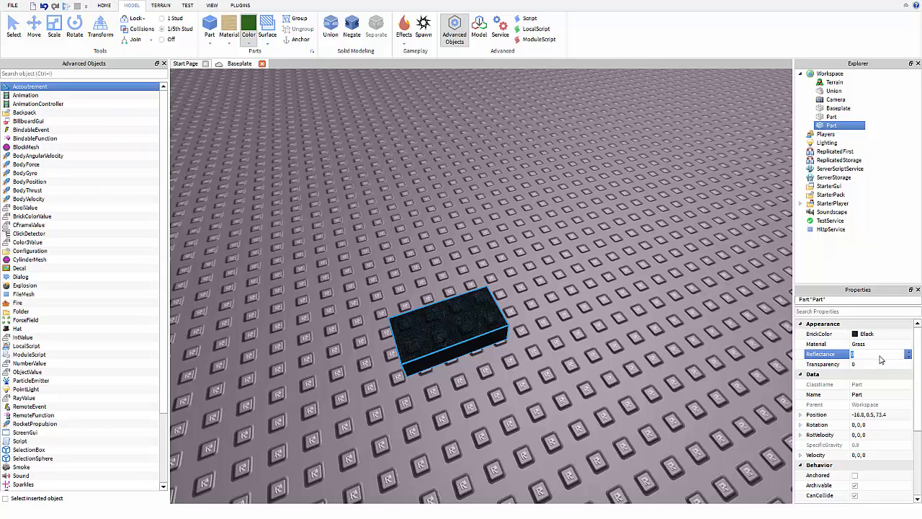
type("1")
key("Return")
left_click(879, 357)
type("10")
key("Return")
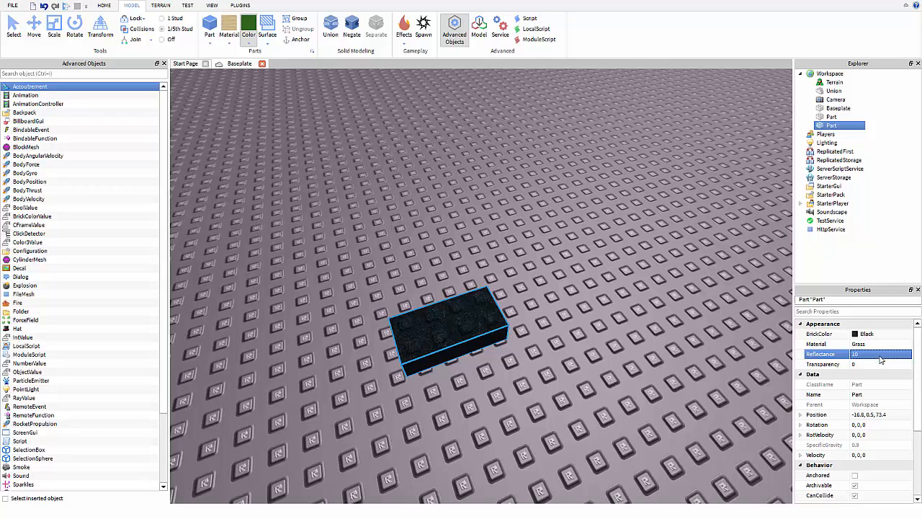
Make the part Institutional white and change its Material to Brick.
left_click(864, 333)
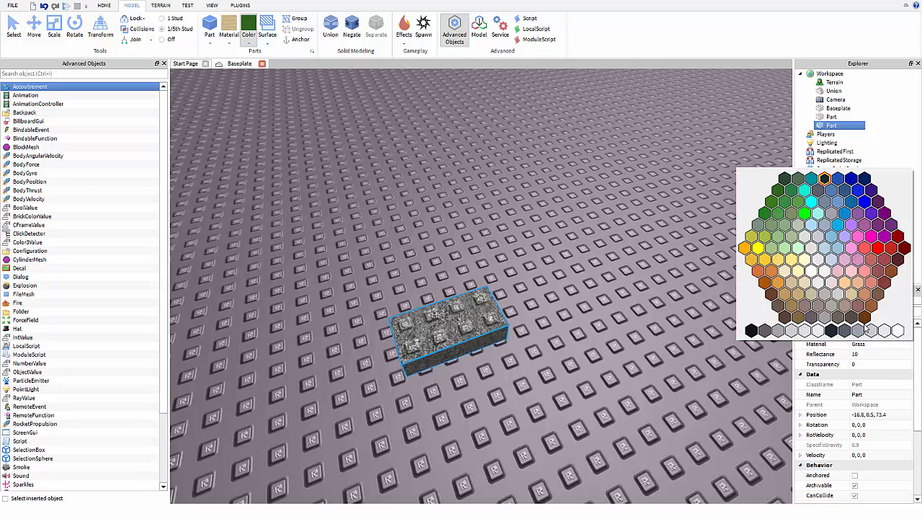
left_click(897, 331)
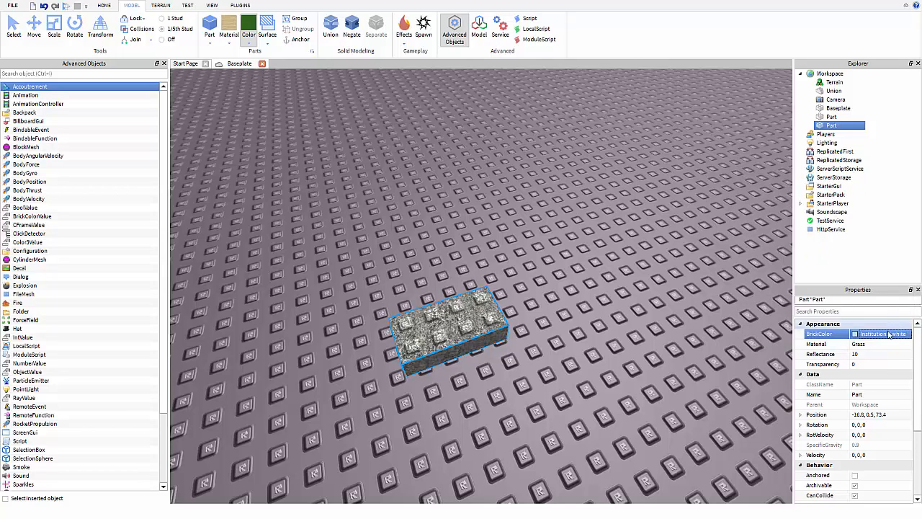
left_click(818, 354)
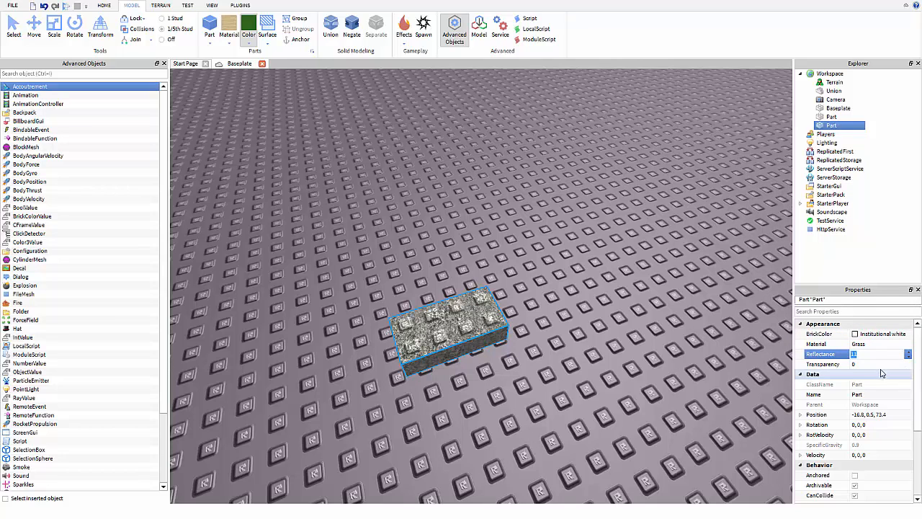
left_click(868, 345)
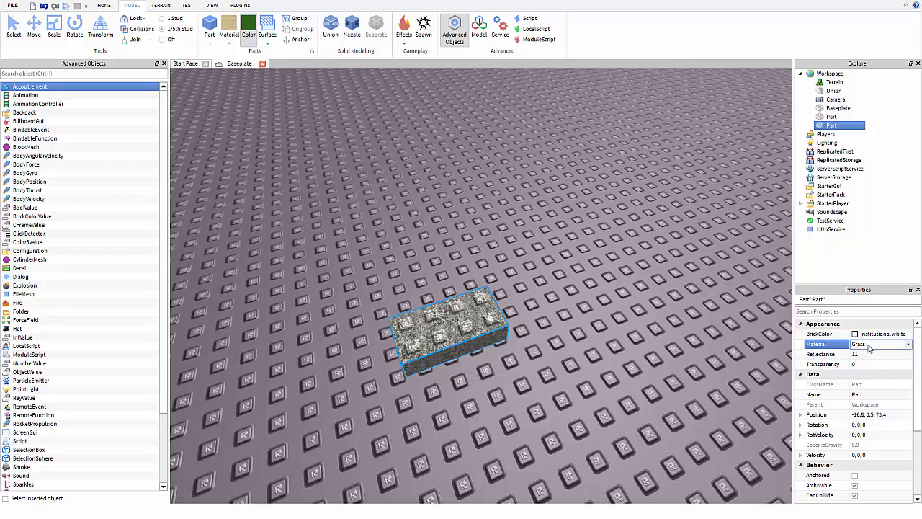
left_click(894, 344)
left_click(893, 352)
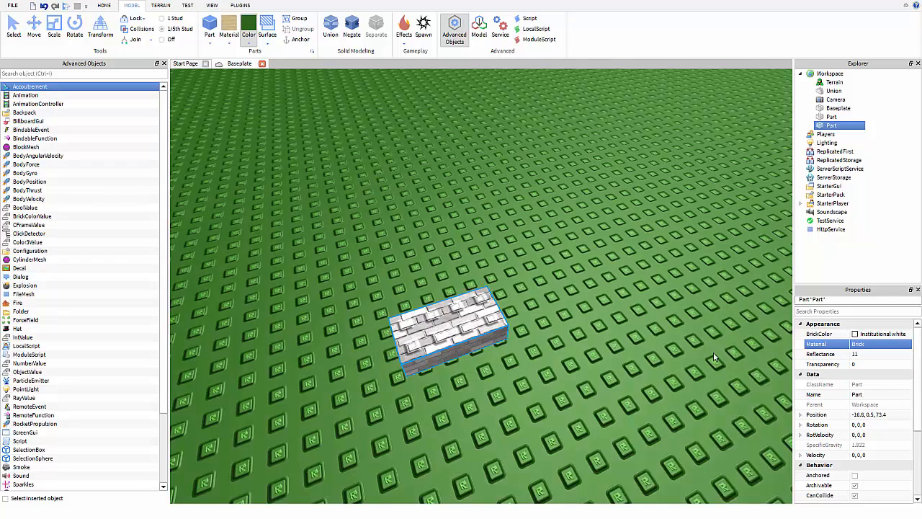
Orbit the view back over the white brick, opening and closing the colour palette without changes.
right_click_drag(713, 352, 713, 351)
scroll(713, 351, "down", 5)
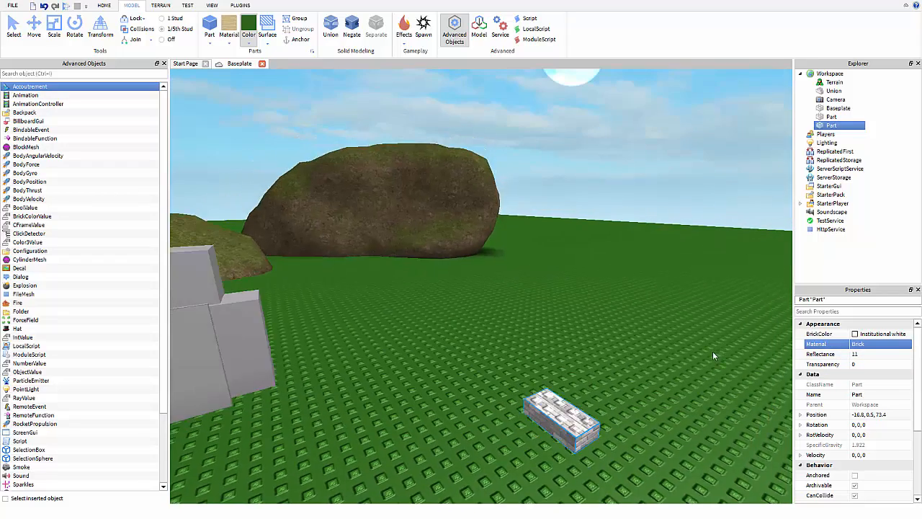
right_click_drag(549, 295, 550, 295)
scroll(550, 296, "up", 3)
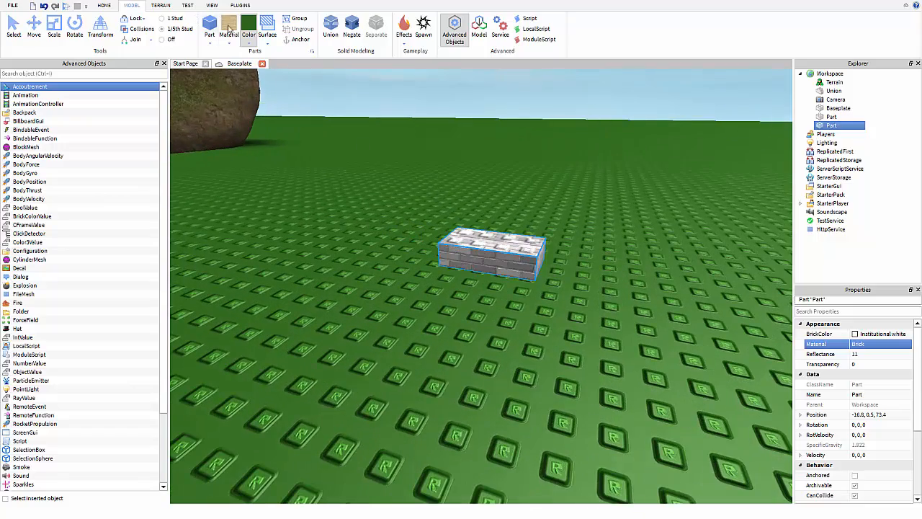
scroll(500, 145, "up", 1)
right_click_drag(501, 146, 508, 145)
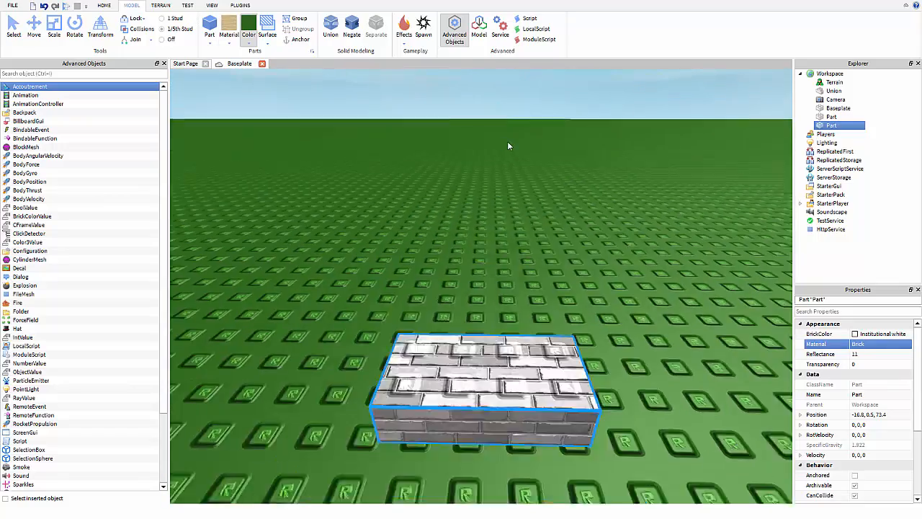
scroll(508, 145, "down", 3)
left_click(244, 43)
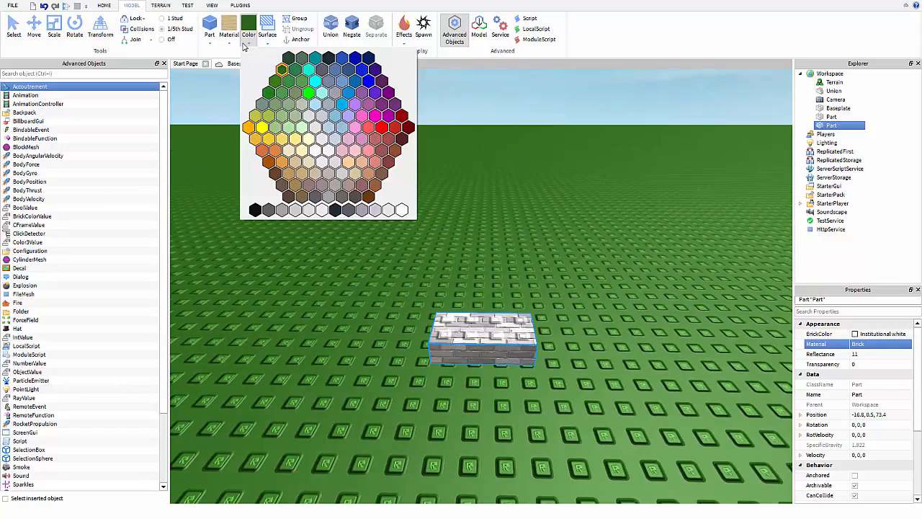
left_click(246, 44)
left_click(248, 43)
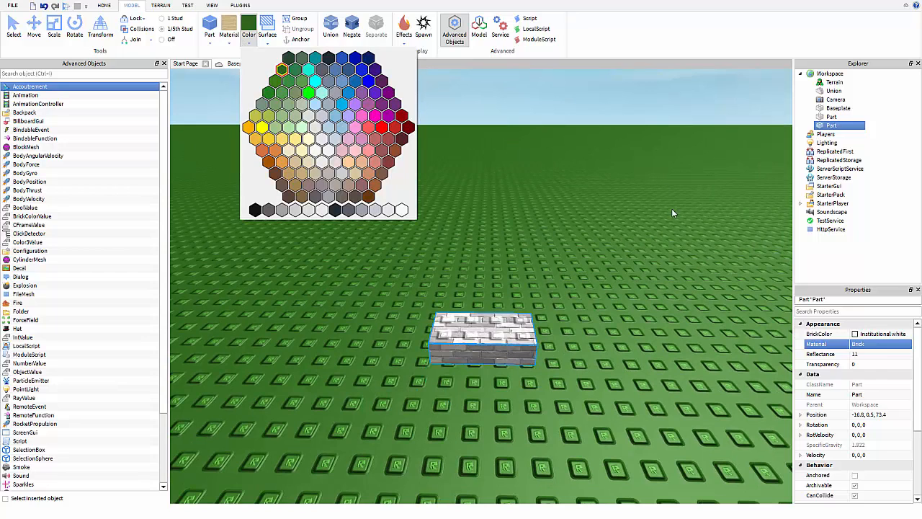
left_click(871, 356)
Set the part's Transparency to 1, then to 0.5.
left_click(869, 364)
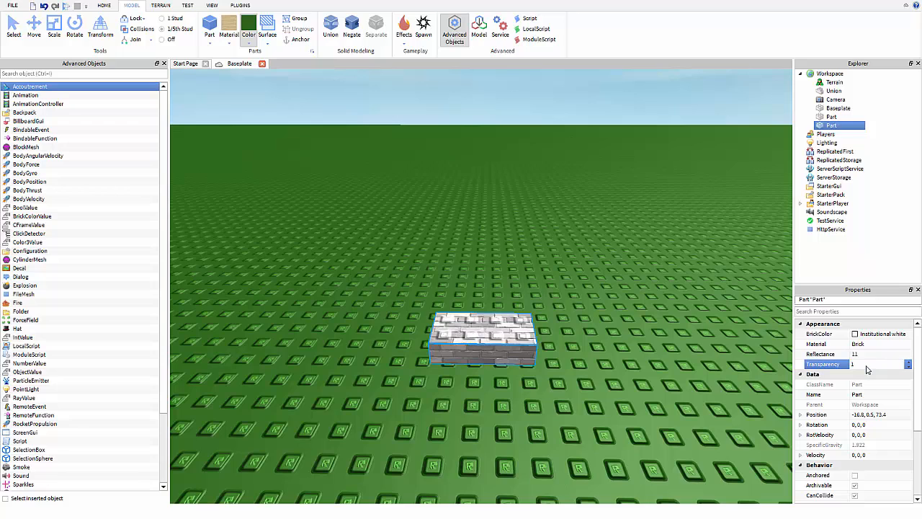
type("1")
key("Return")
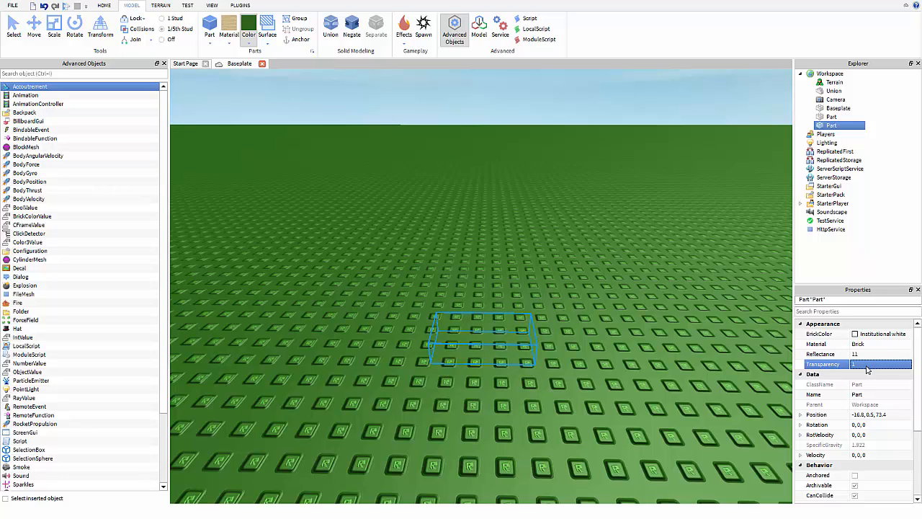
left_click(866, 364)
type(".5")
key("Return")
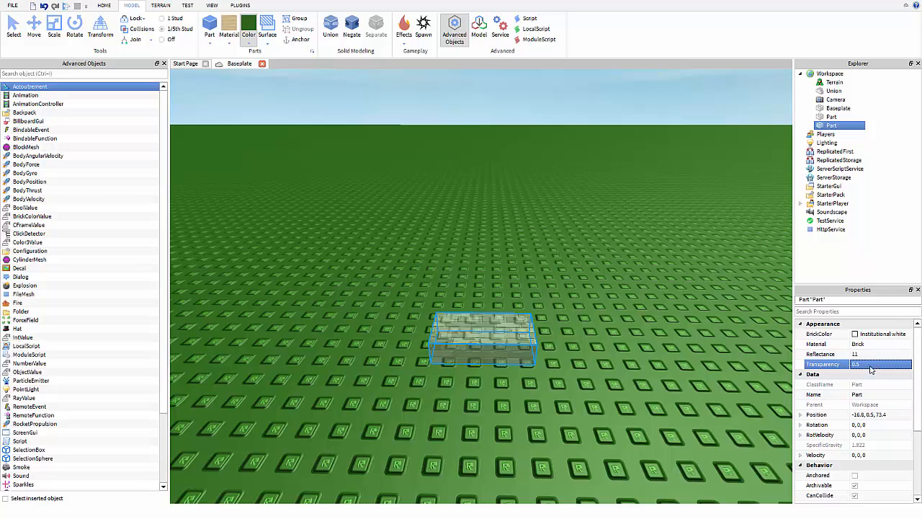
Set the brick part's Transparency to 0.8, then back to 0 so it is fully opaque.
left_click(871, 365)
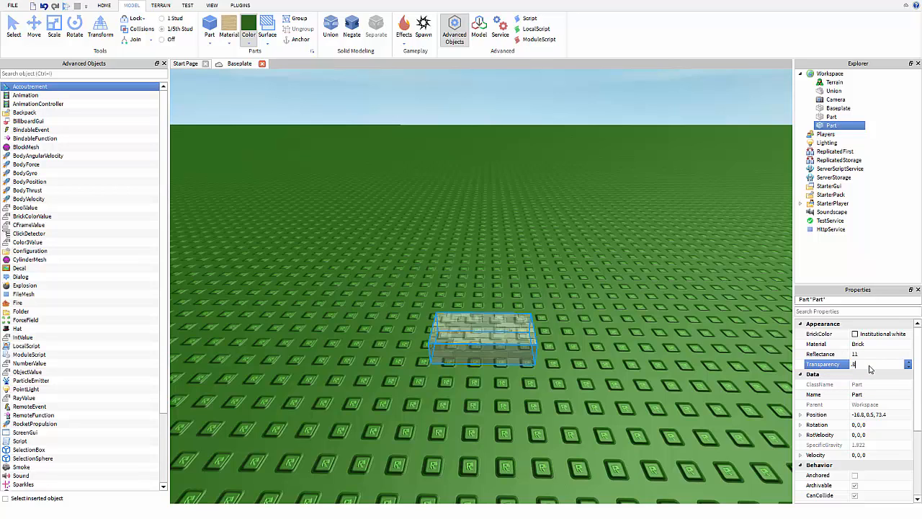
key("Return")
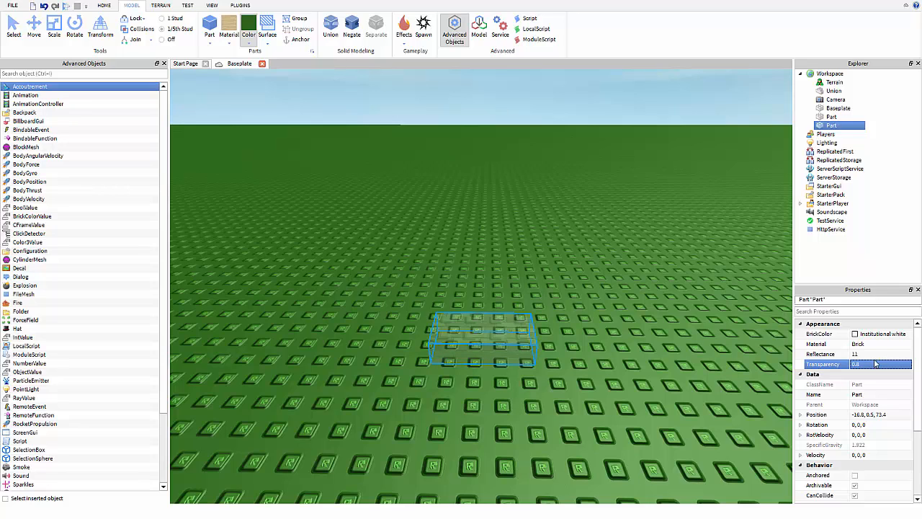
left_click(876, 358)
left_click(870, 364)
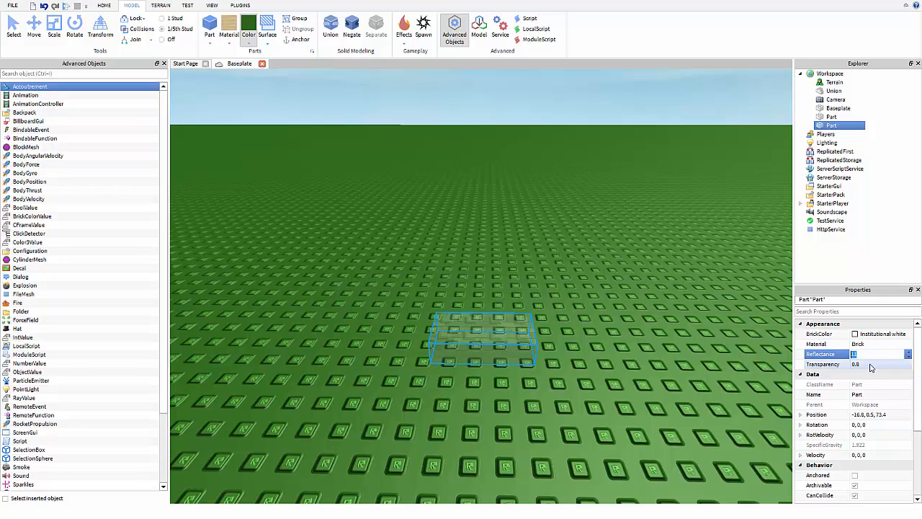
key("Return")
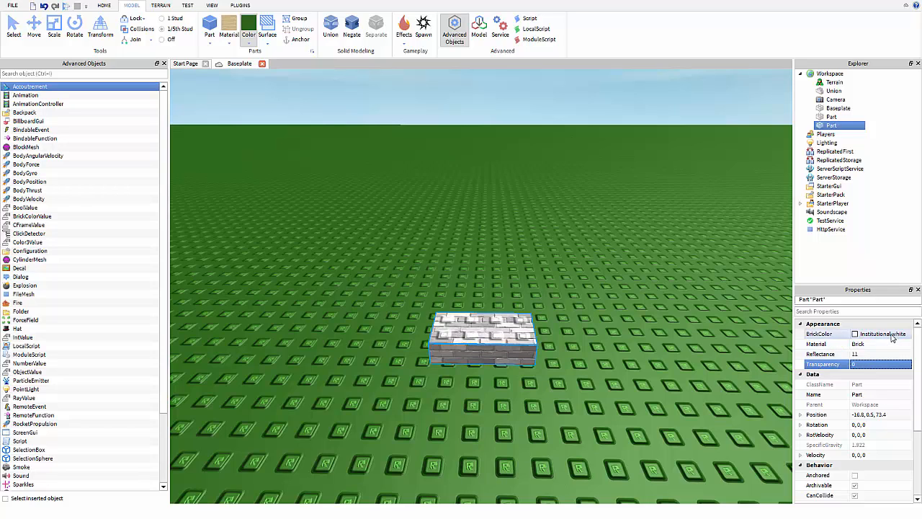
left_click(889, 343)
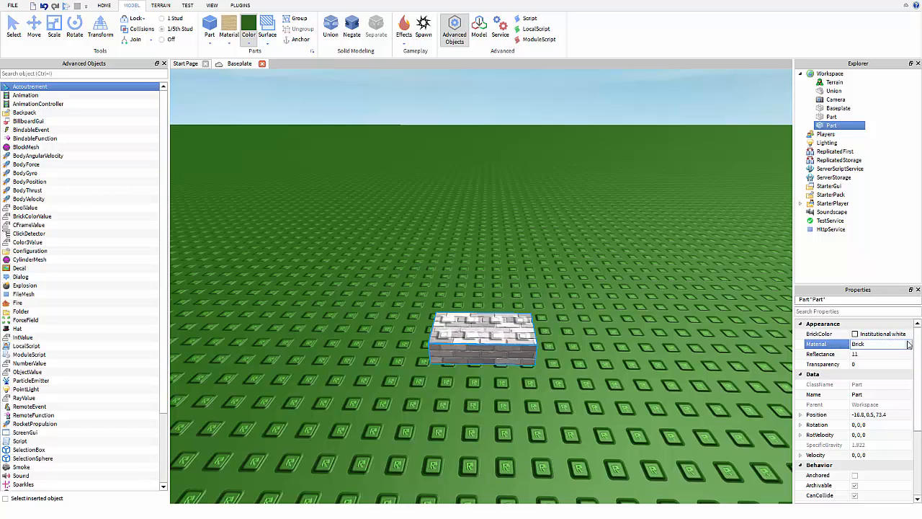
Switch the part's Material from Brick to Foil and reset its Reflectance to 0.
left_click(908, 344)
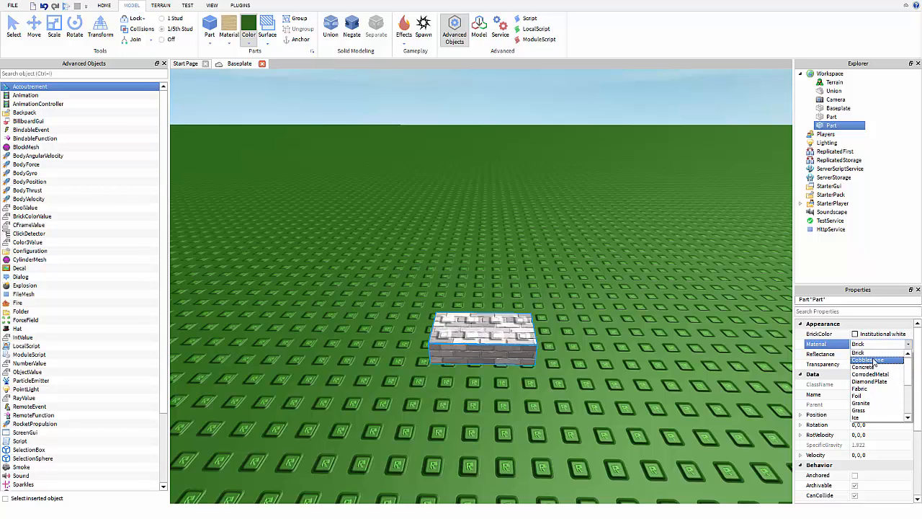
left_click(877, 395)
right_click_drag(608, 344, 593, 337)
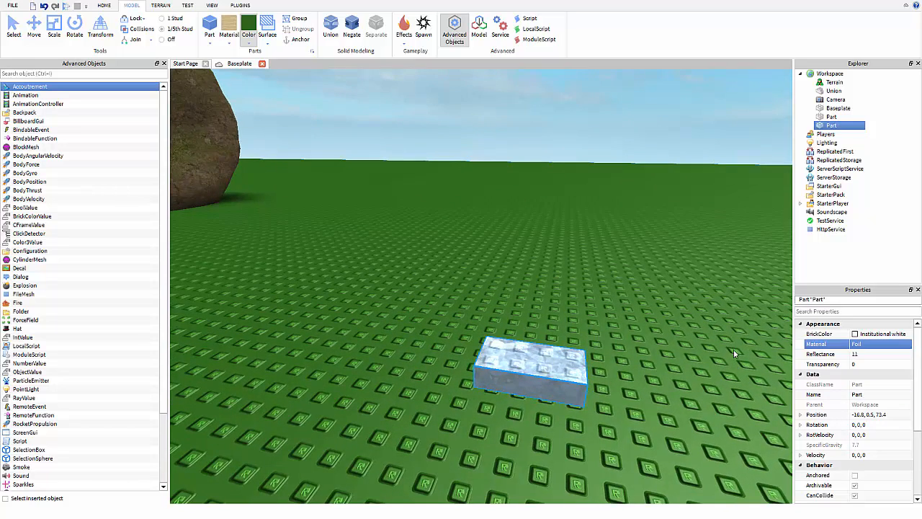
left_click(859, 354)
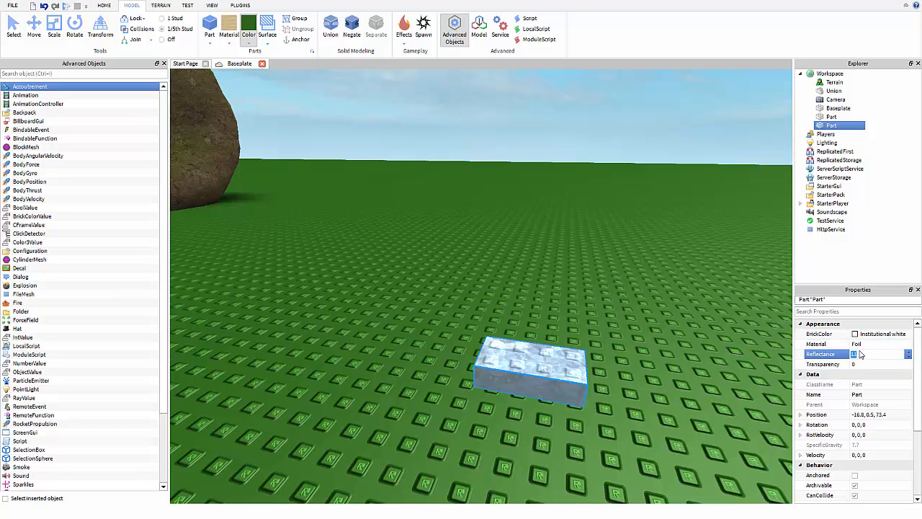
key("Return")
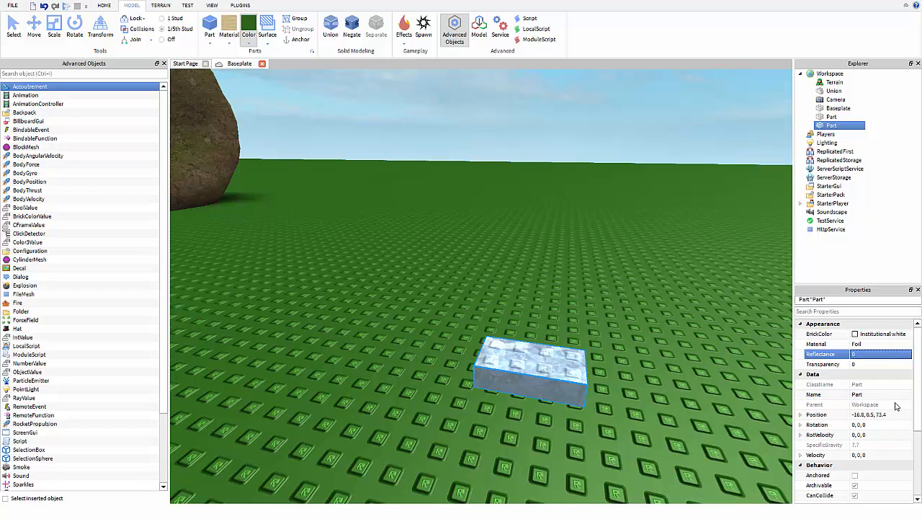
scroll(895, 406, "down", 3)
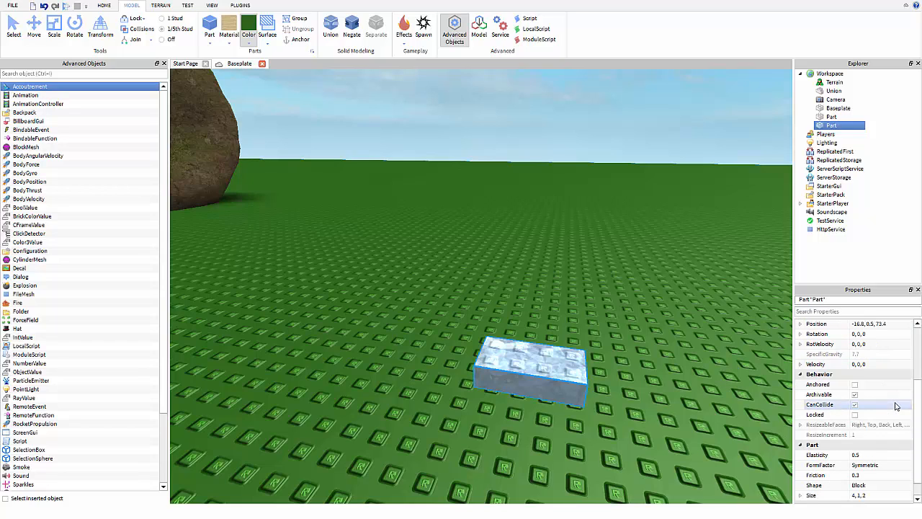
Anchor the foil part and raise it above the baseplate.
left_click(855, 384)
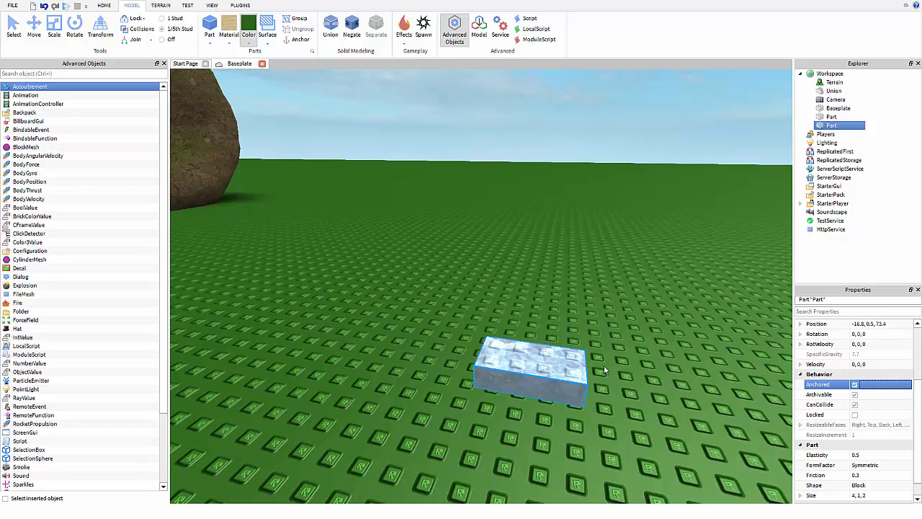
left_click(33, 30)
left_click_drag(537, 317, 536, 165)
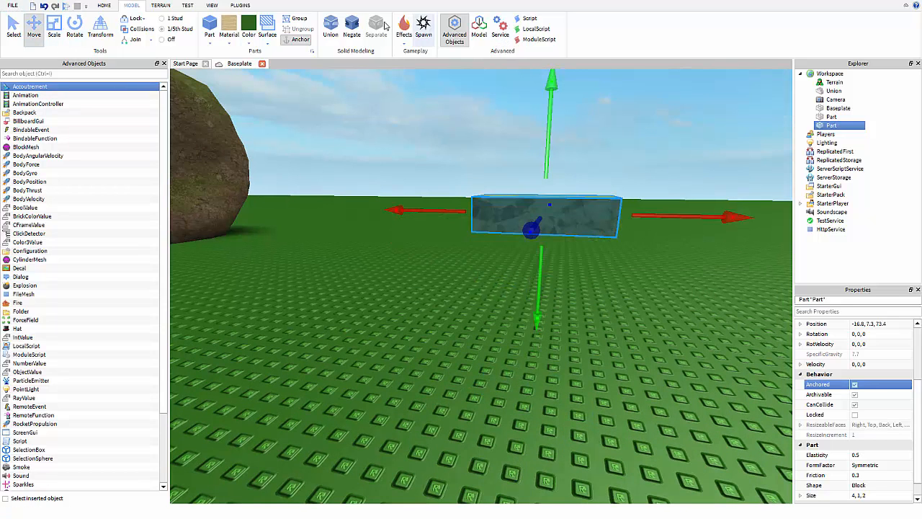
Play-test the place, toggling the part's Anchored and lifting it, then stop the test.
left_click(104, 5)
left_click(405, 46)
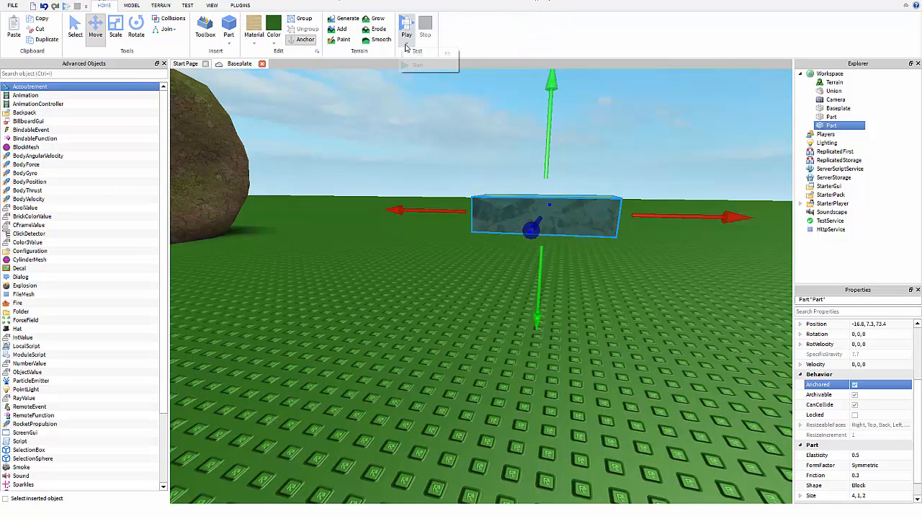
left_click(418, 65)
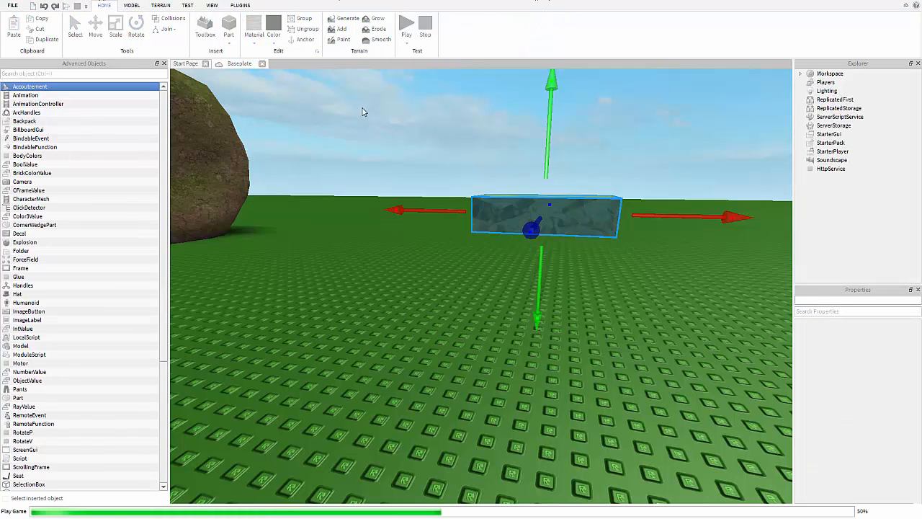
left_click(560, 222)
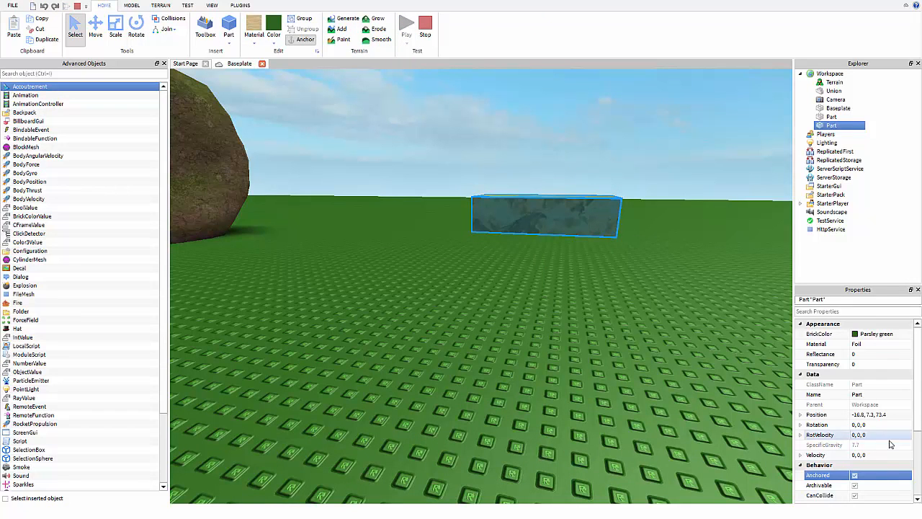
left_click(854, 475)
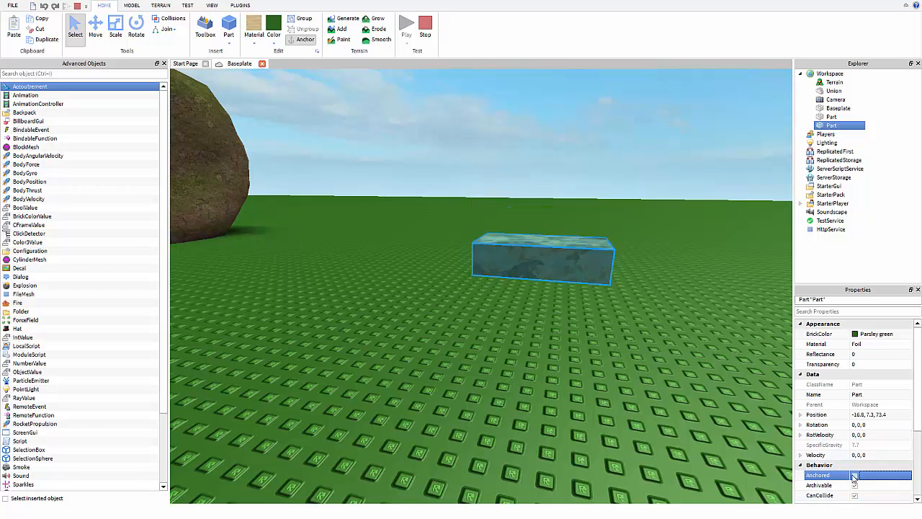
left_click(854, 475)
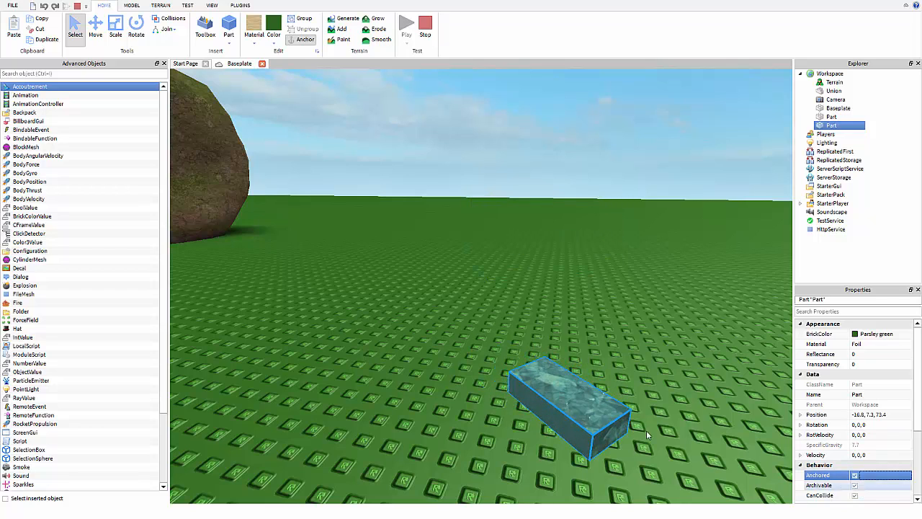
left_click(93, 23)
left_click_drag(472, 252, 452, 130)
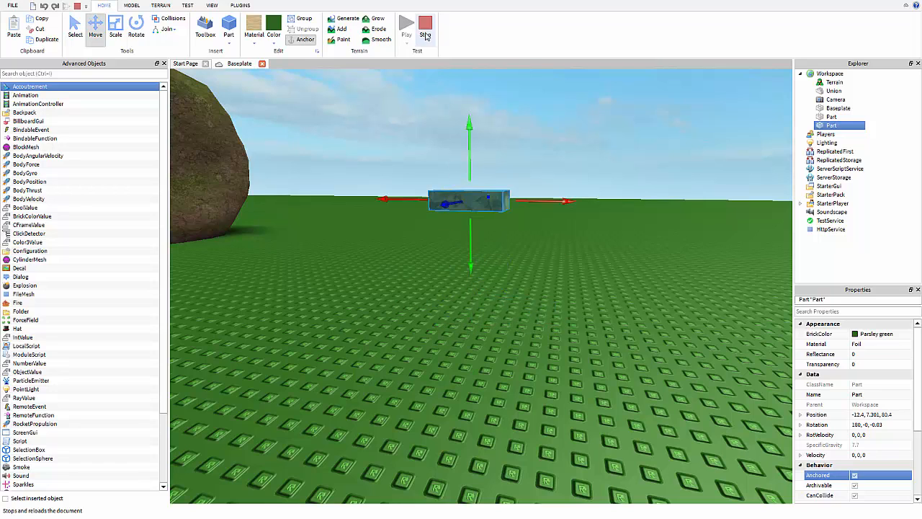
left_click(426, 34)
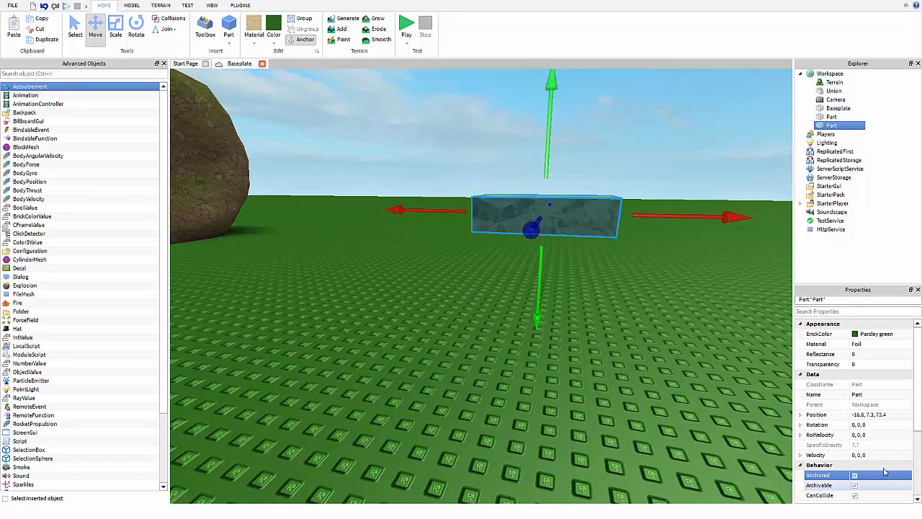
Lock the foil part so it can no longer be moved.
scroll(872, 454, "down", 2)
left_click(855, 444)
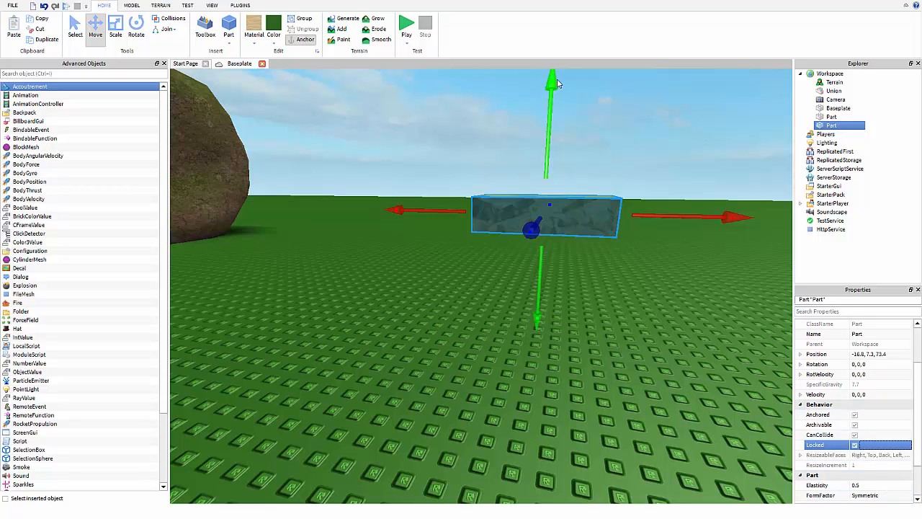
left_click_drag(548, 86, 547, 112)
left_click(444, 130)
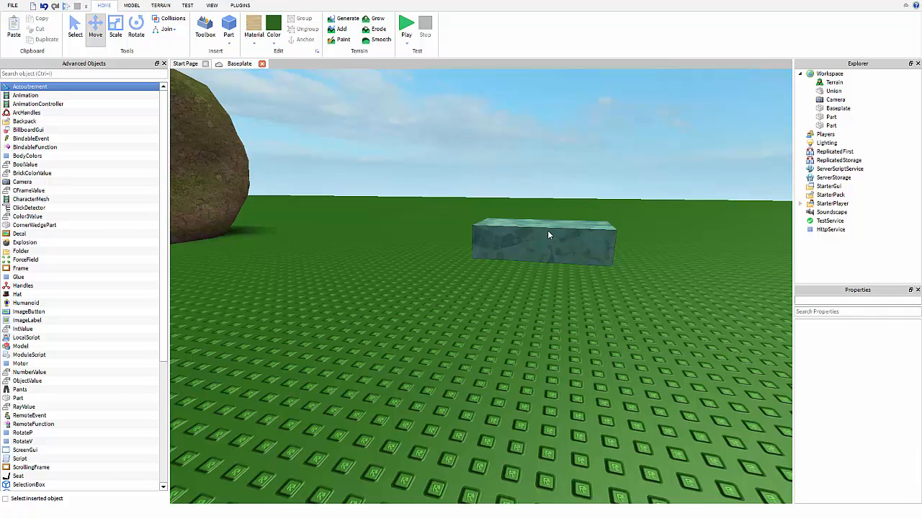
Select the Baseplate in Explorer and set it to Locked.
scroll(548, 230, "down", 8)
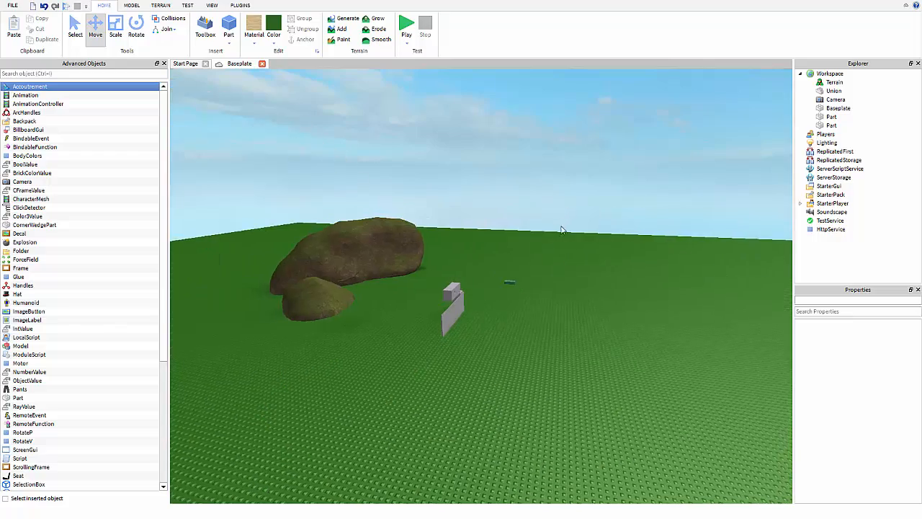
right_click_drag(562, 229, 342, 356)
scroll(570, 210, "down", 8)
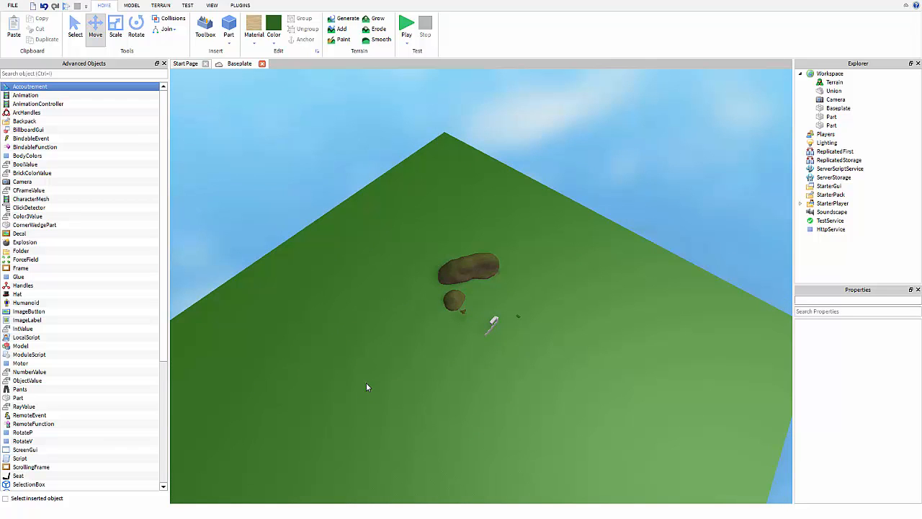
left_click(835, 108)
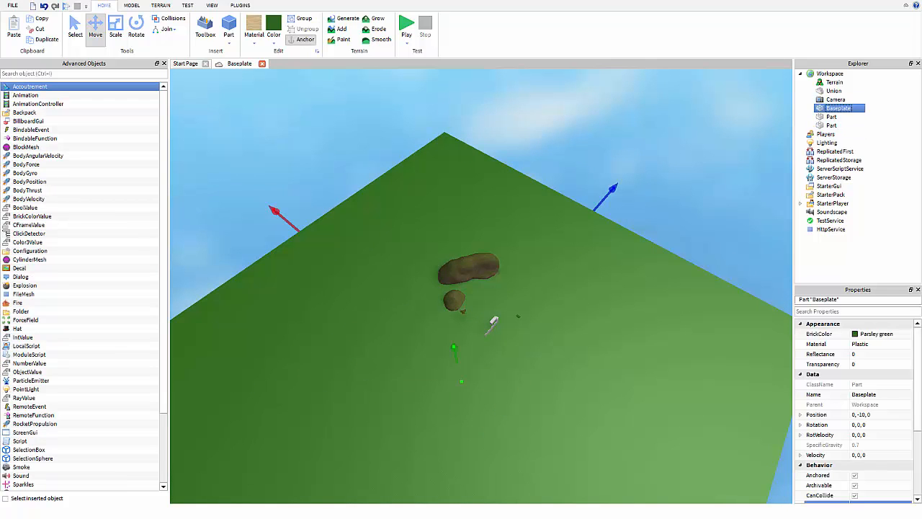
right_click_drag(565, 399, 565, 399)
scroll(863, 409, "down", 3)
left_click(856, 415)
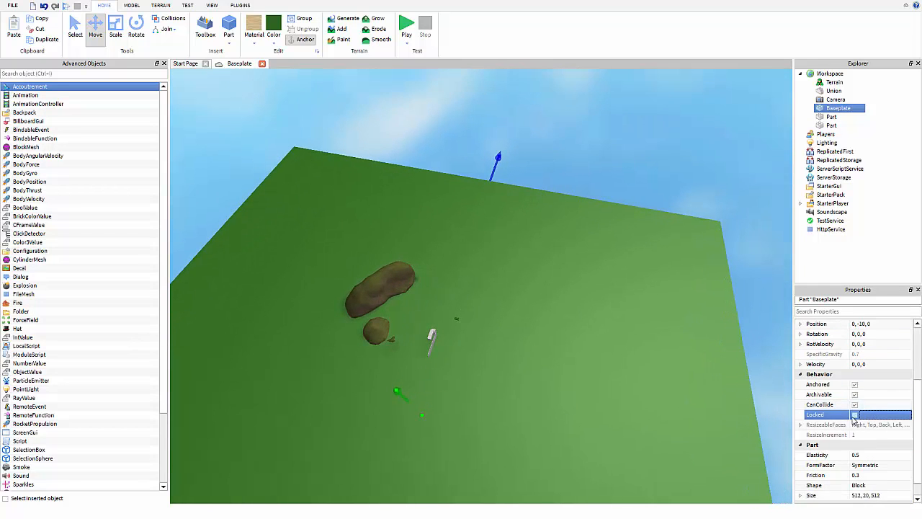
Check that the locked Baseplate no longer selects from the scene, then edit its Name.
left_click(636, 131)
left_click(536, 369)
left_click(628, 131)
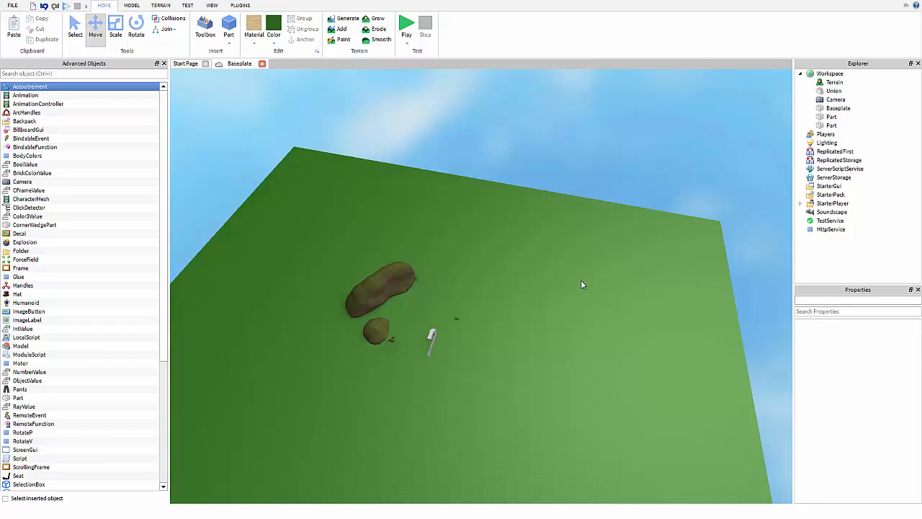
left_click(579, 288)
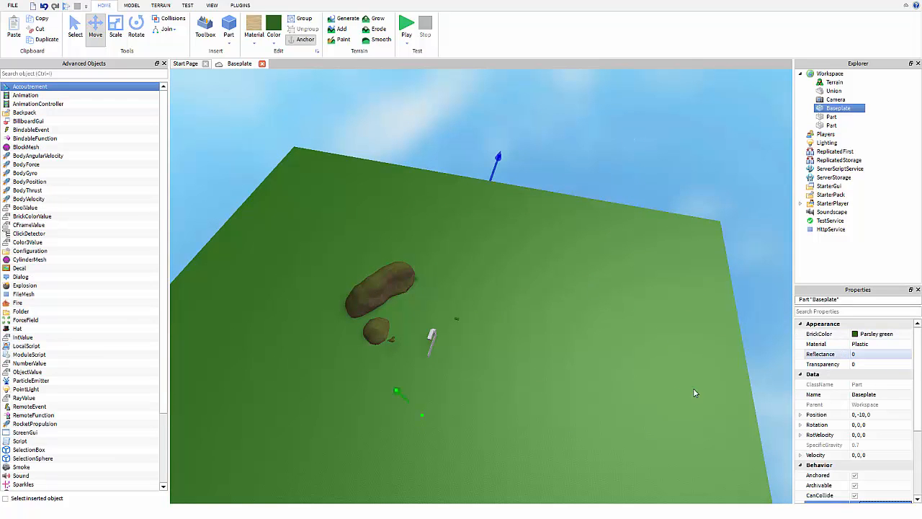
right_click_drag(668, 387, 668, 386)
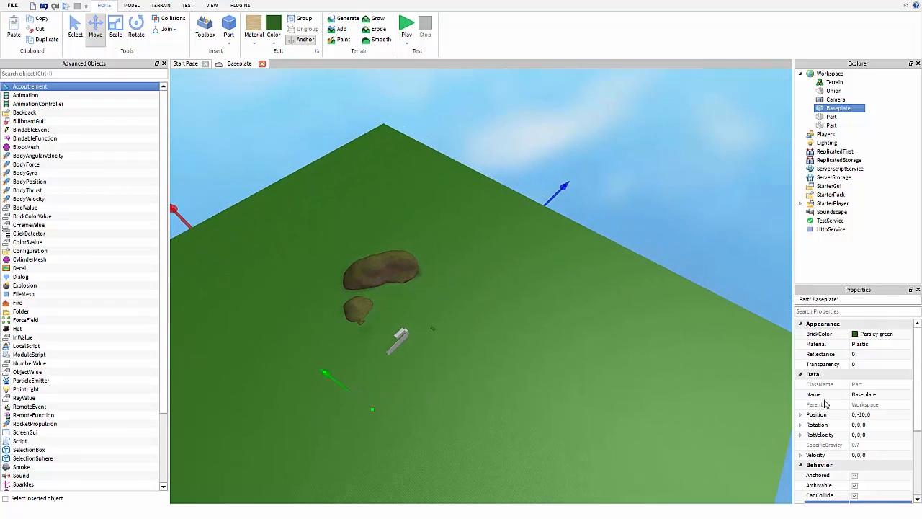
left_click(863, 395)
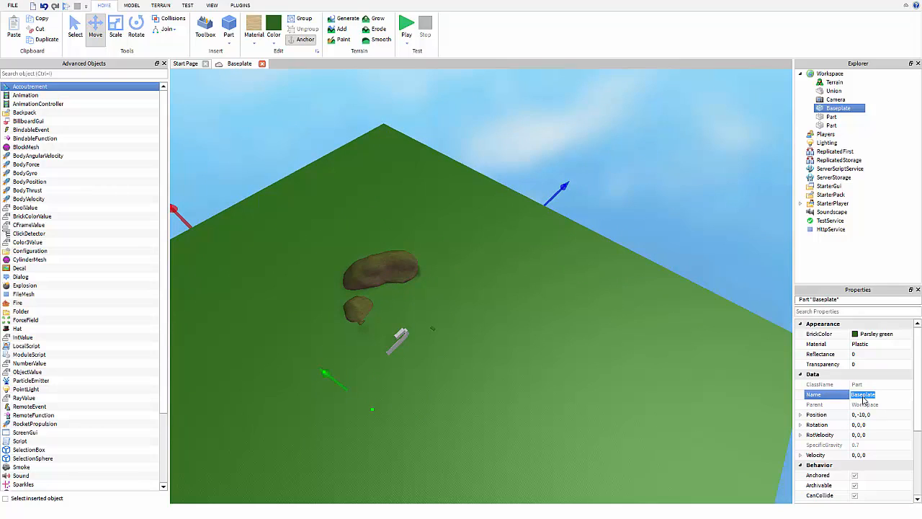
type("F")
type("izza Party")
key("Return")
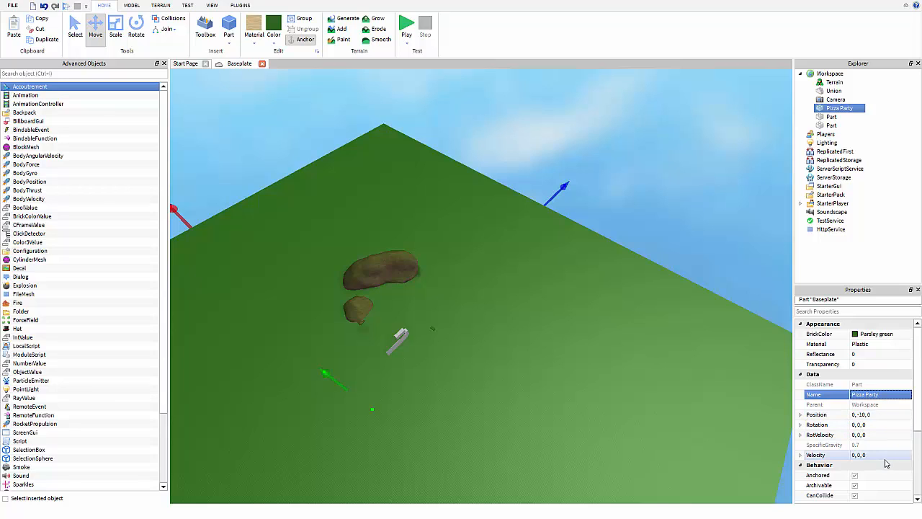
double_click(880, 417)
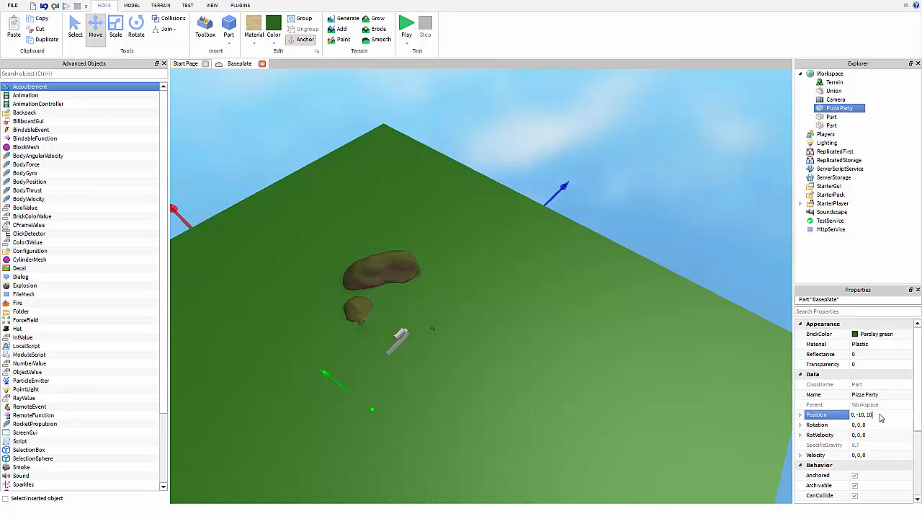
type("100")
key("Return")
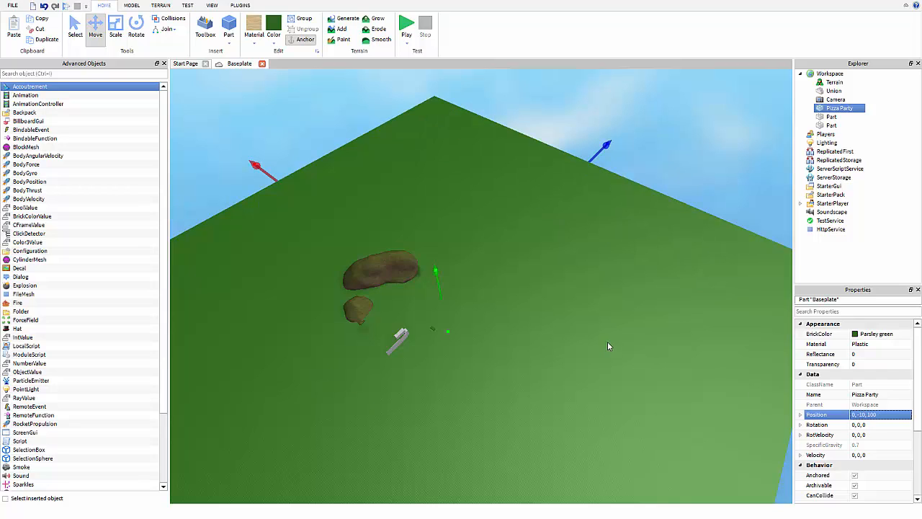
double_click(893, 417)
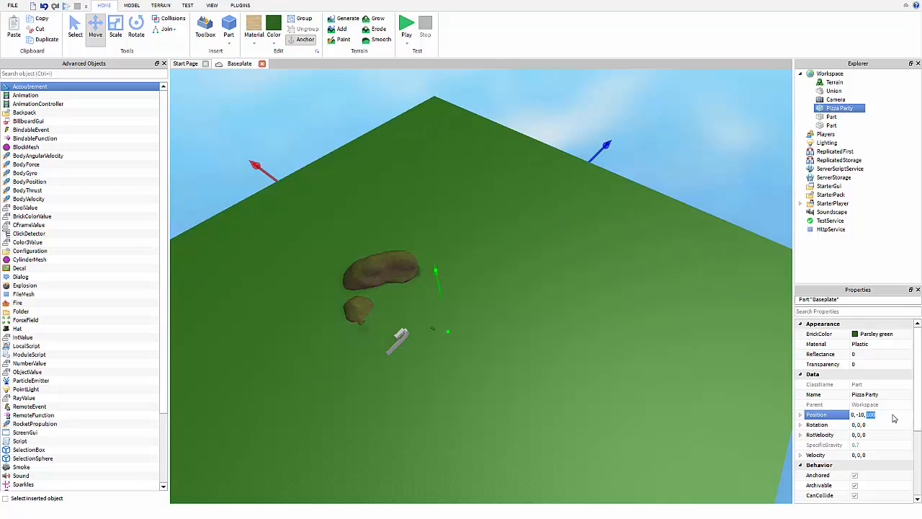
type("0")
key("Return")
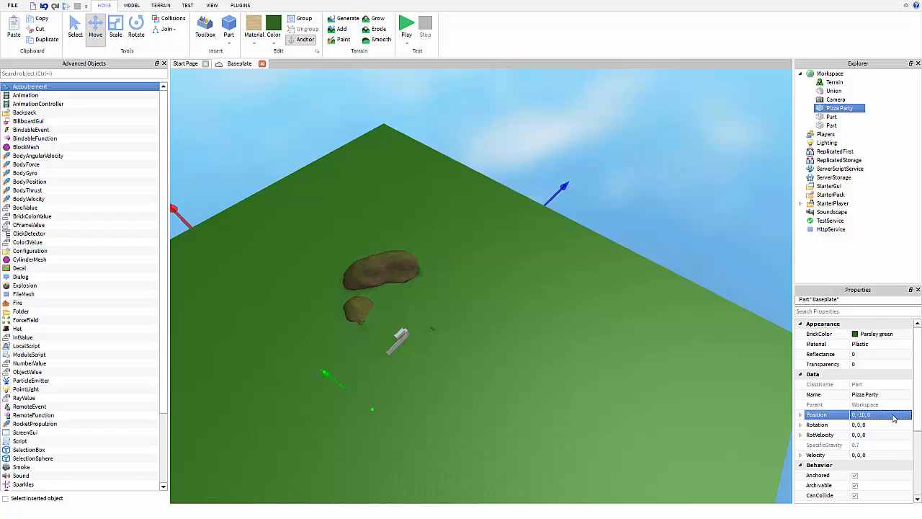
right_click_drag(601, 388, 597, 390)
key("w")
key("w")
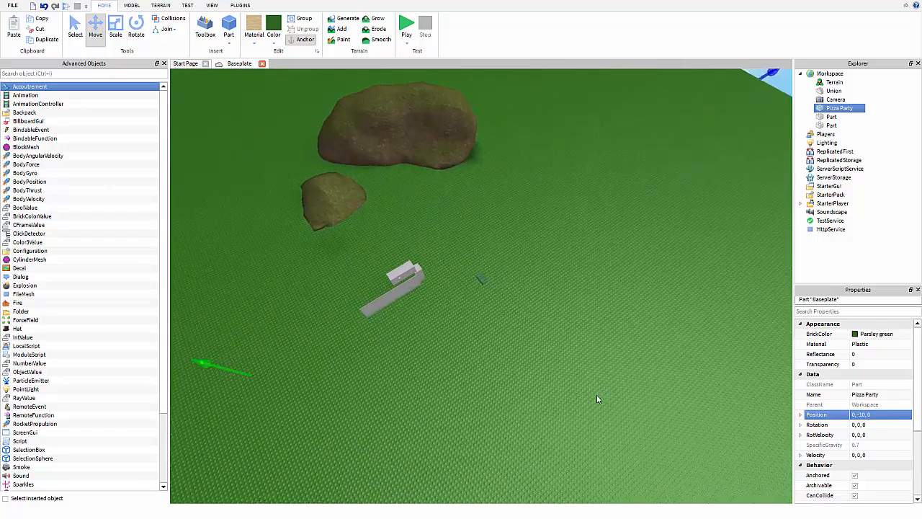
Move the Union block away from the long bar and copy its Position.
key("w")
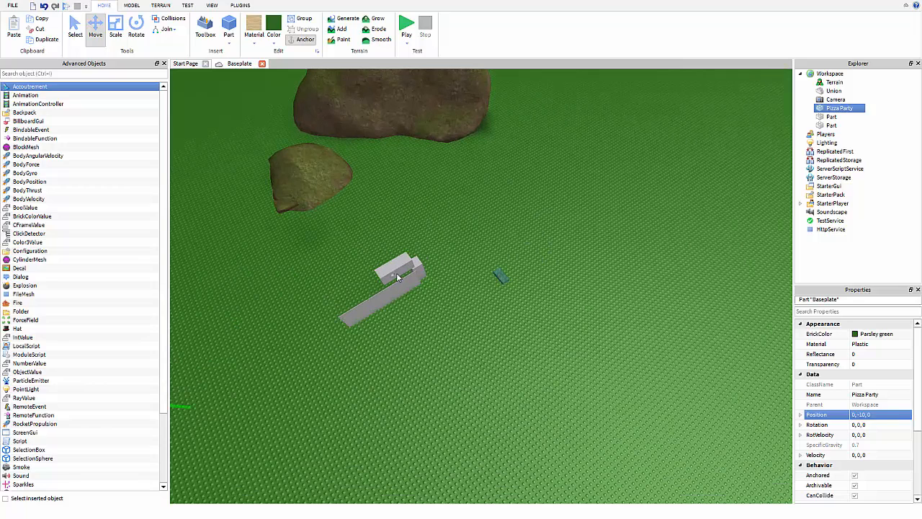
left_click_drag(400, 274, 569, 183)
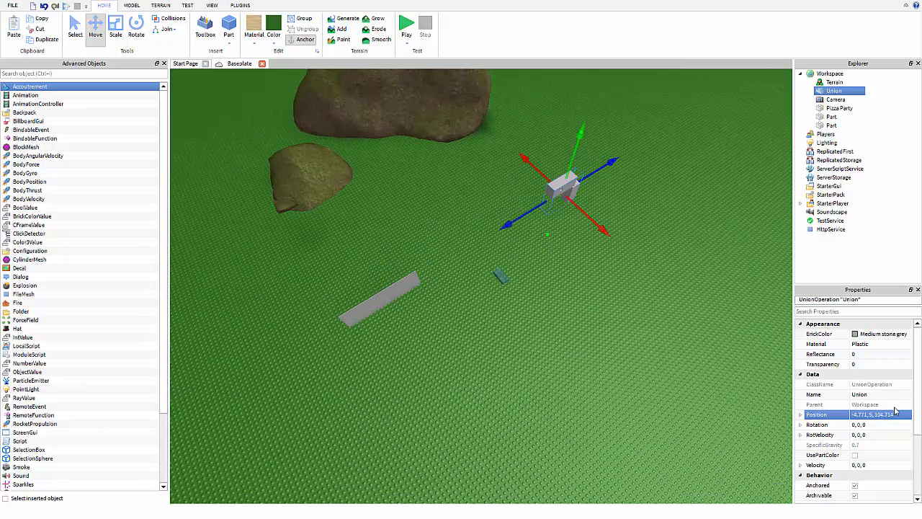
key("w")
mouse_move(665, 284)
right_mouse_down()
mouse_move(660, 289)
mouse_move(670, 286)
right_mouse_up()
key("w")
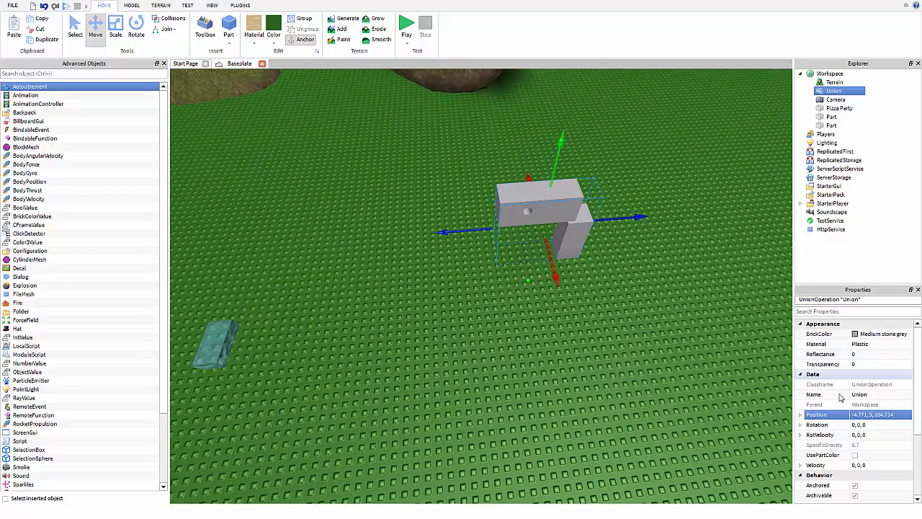
left_click(898, 420)
key("ctrl+c")
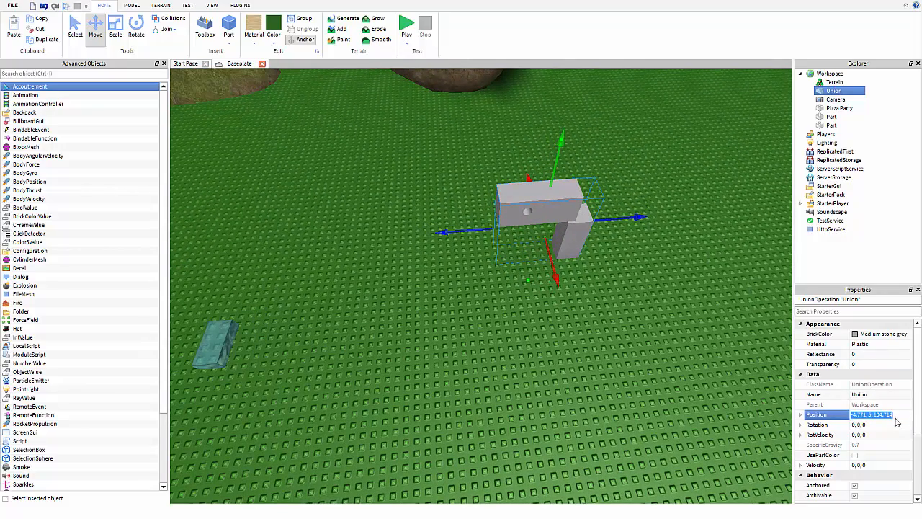
Paste the Union's coordinates into the teal part's Position, adjusting Z to 114.714.
left_click(832, 116)
right_click_drag(741, 199, 735, 207)
left_click(845, 126)
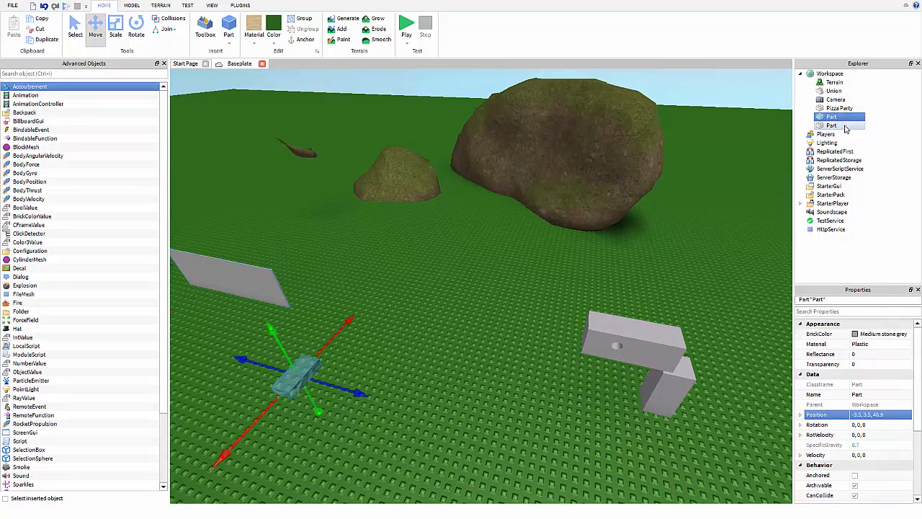
left_click(890, 419)
key("ctrl+v")
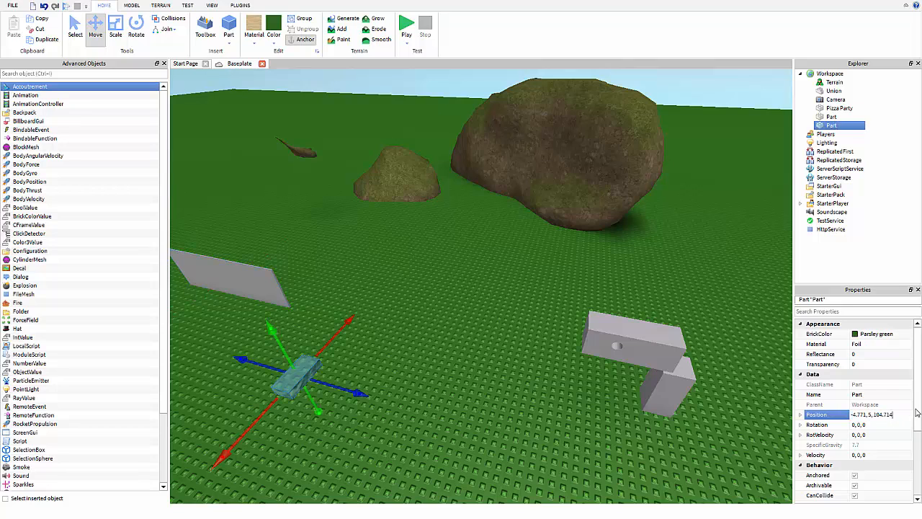
key("Return")
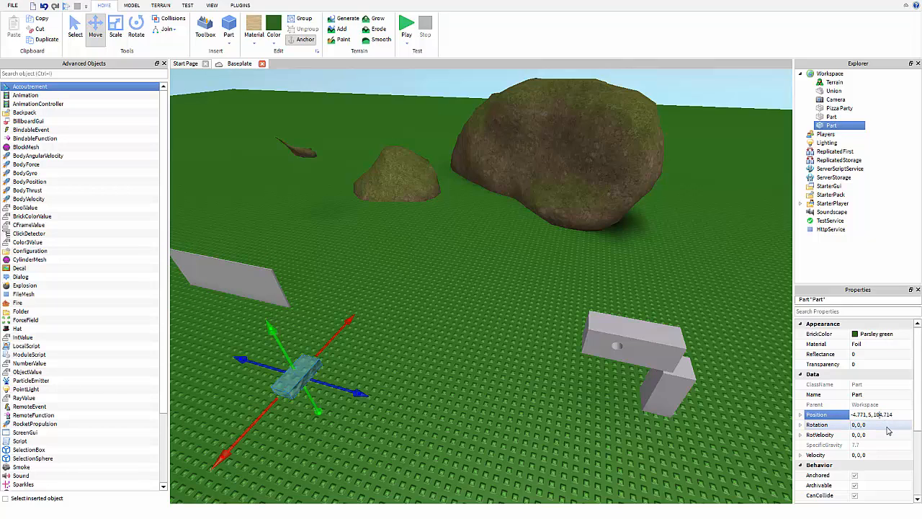
key("Return")
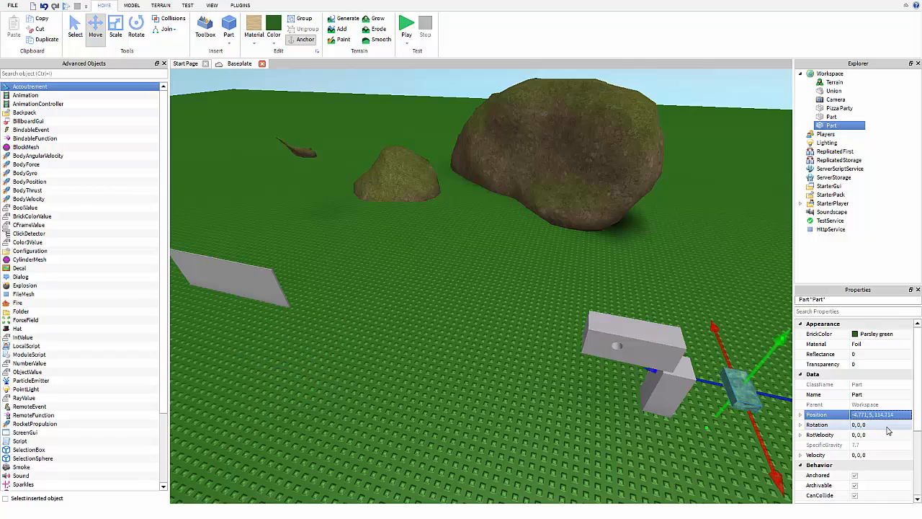
left_click(836, 445)
Select the Pizza Party baseplate and bring the camera close over the grey blocks.
left_click(654, 302)
right_click_drag(654, 301, 655, 302)
key("w")
scroll(654, 302, "down", 3)
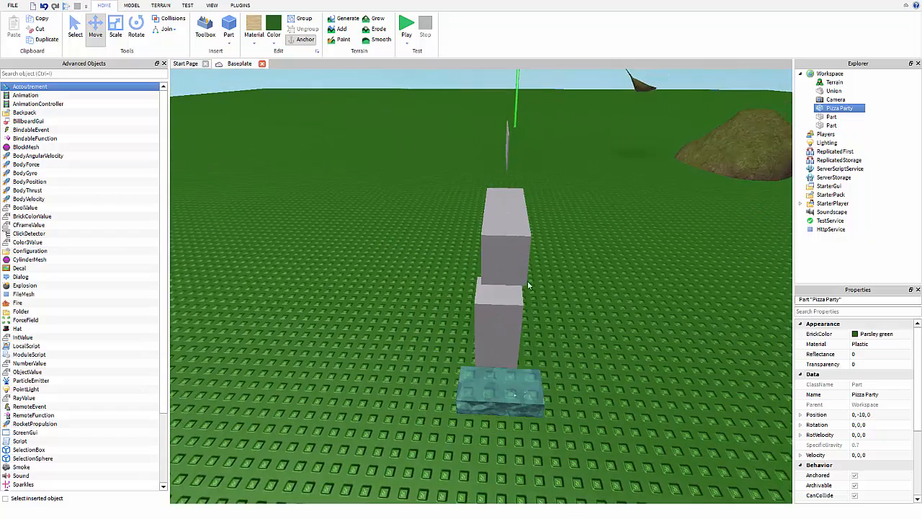
scroll(503, 258, "down", 2)
right_click_drag(503, 258, 503, 260)
scroll(461, 173, "down", 3)
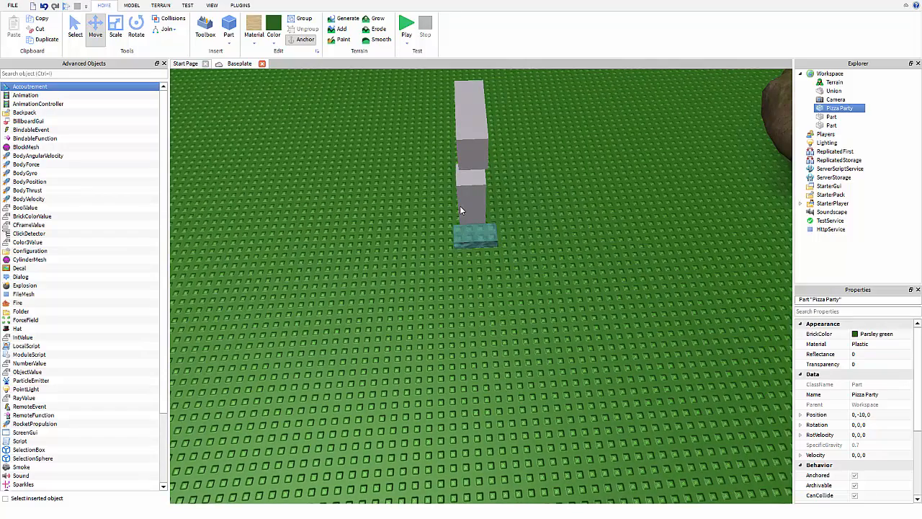
Frame the whole baseplate and set Pizza Party's Reflectance to 100.
right_click_drag(460, 210, 462, 208)
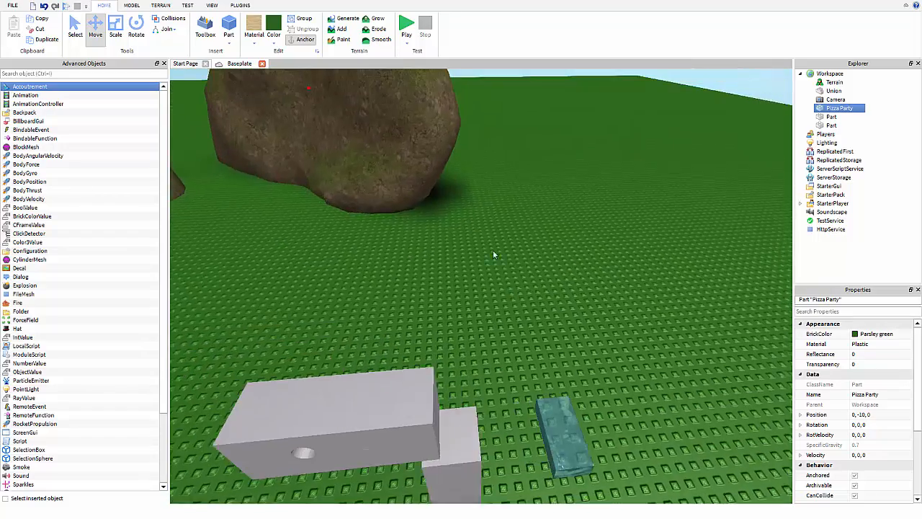
scroll(533, 303, "down", 2)
right_click_drag(573, 355, 574, 353)
key("d")
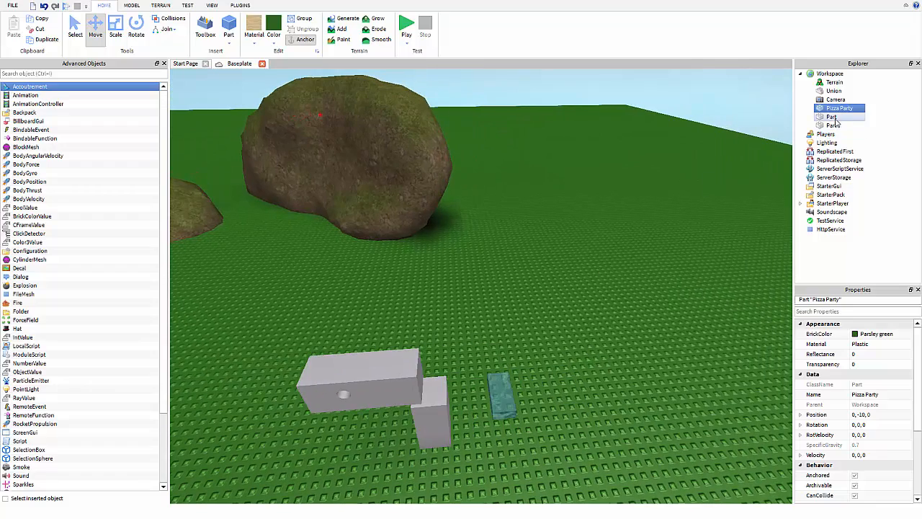
scroll(727, 251, "down", 2)
right_click_drag(691, 296, 693, 293)
scroll(694, 293, "down", 5)
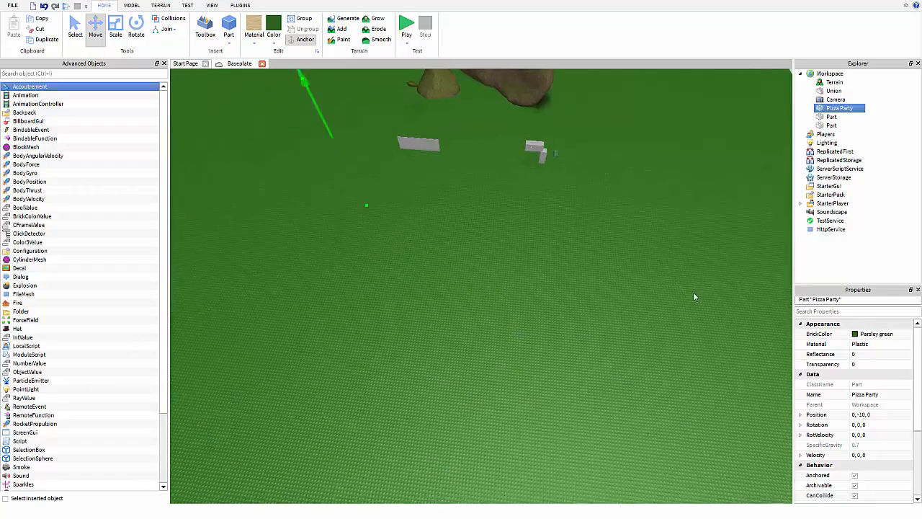
left_click(893, 354)
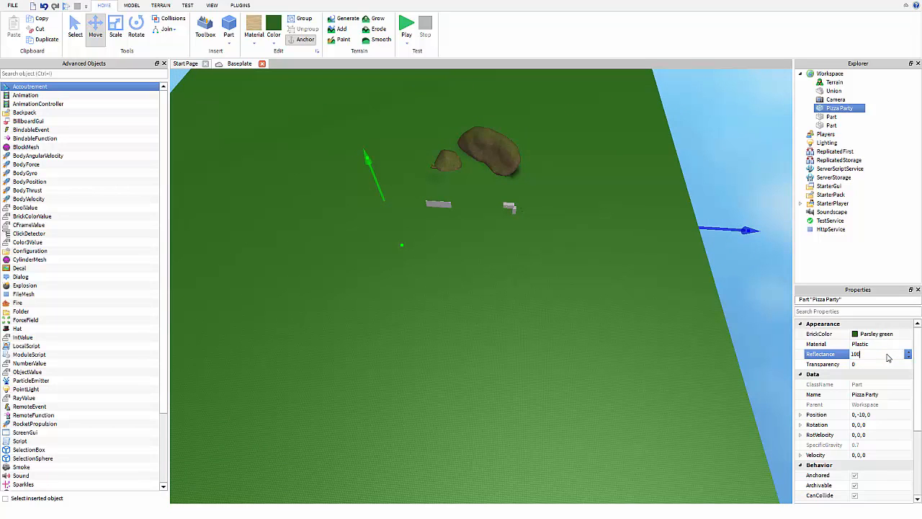
key("Return")
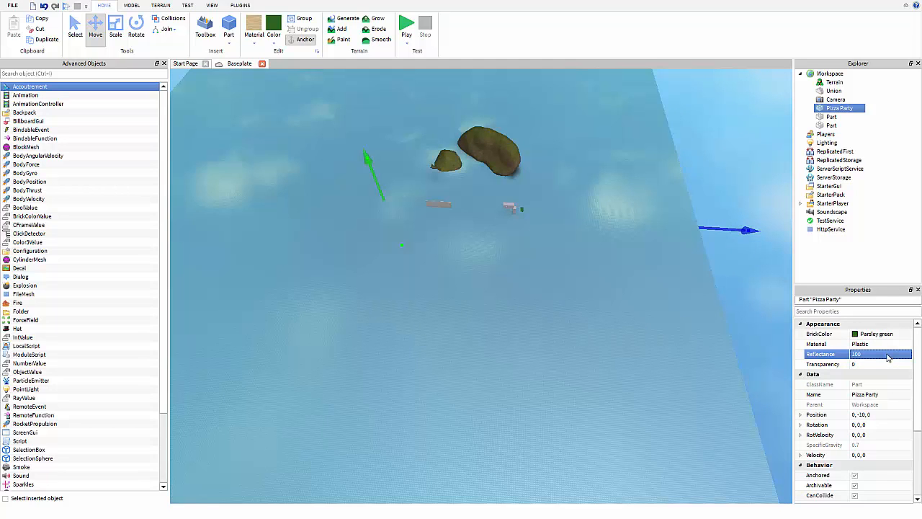
Keep the material Plastic and lower Reflectance through 10 and 1 to 0.5.
right_click_drag(655, 280, 633, 282)
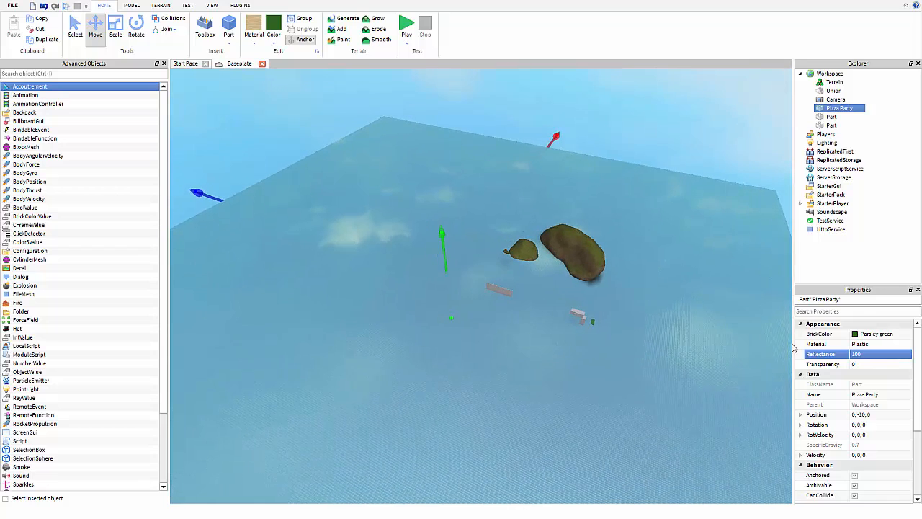
left_click(868, 345)
left_click(874, 346)
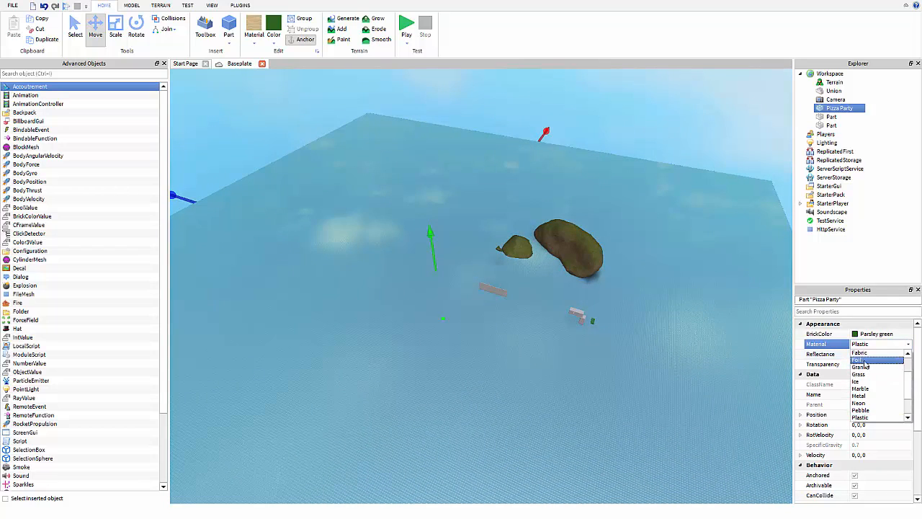
left_click(826, 346)
left_click(865, 354)
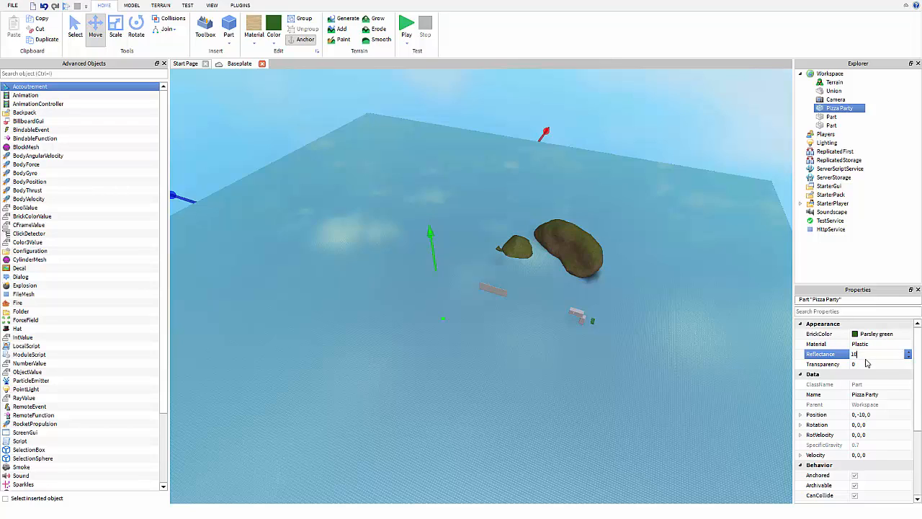
key("Return")
left_click(865, 358)
type("1")
key("Return")
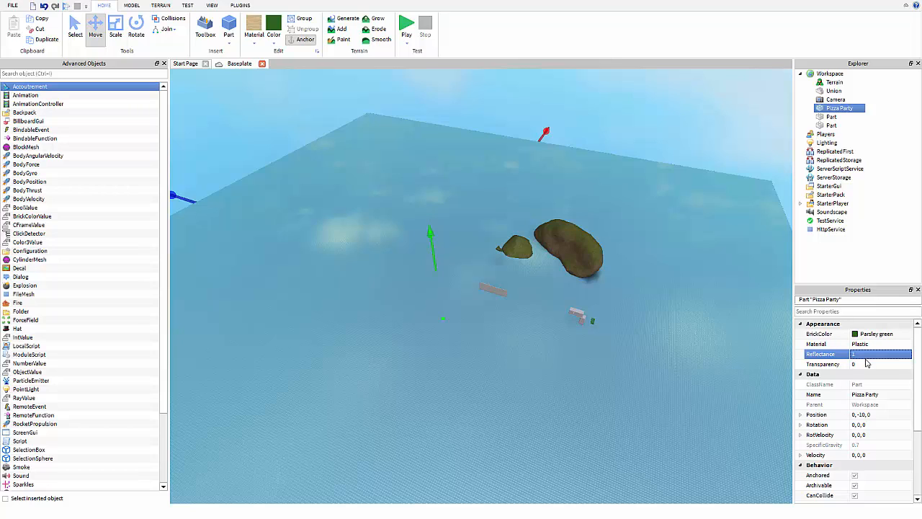
left_click(866, 358)
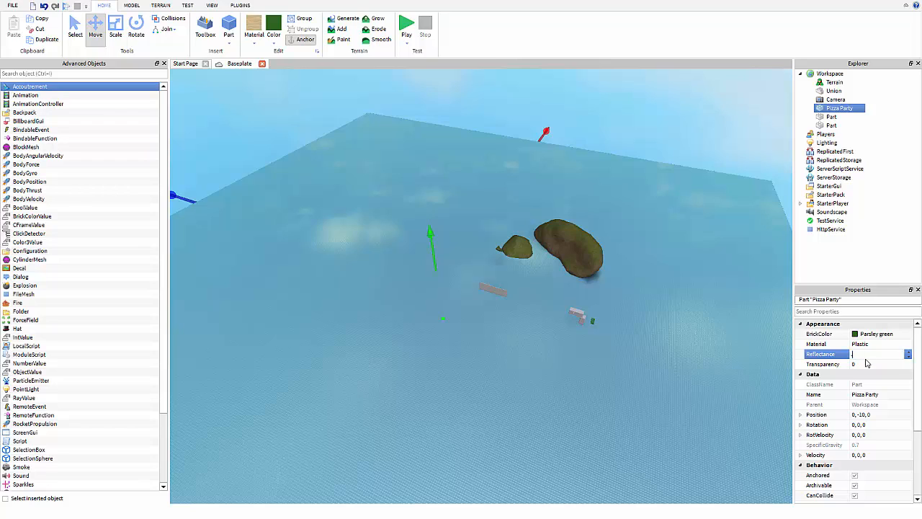
type("0.5")
key("Return")
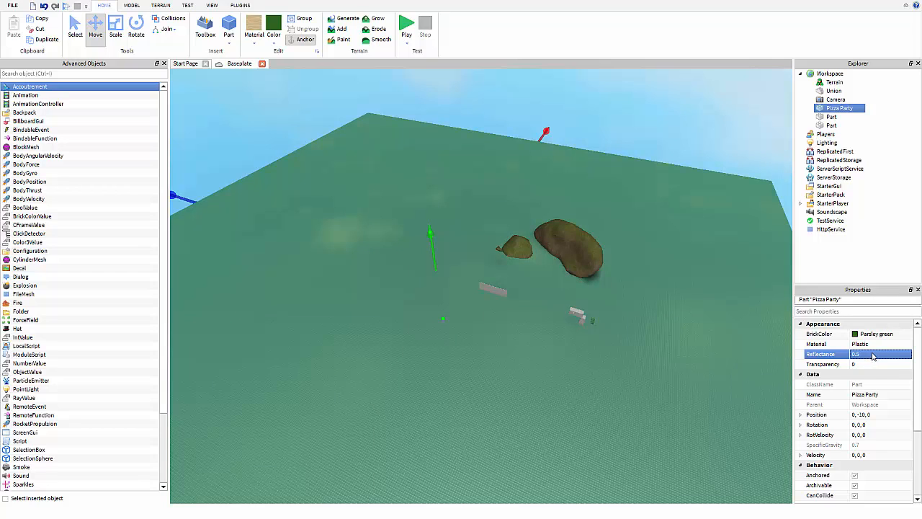
Set the baseplate's Transparency to 0.5.
left_click(868, 365)
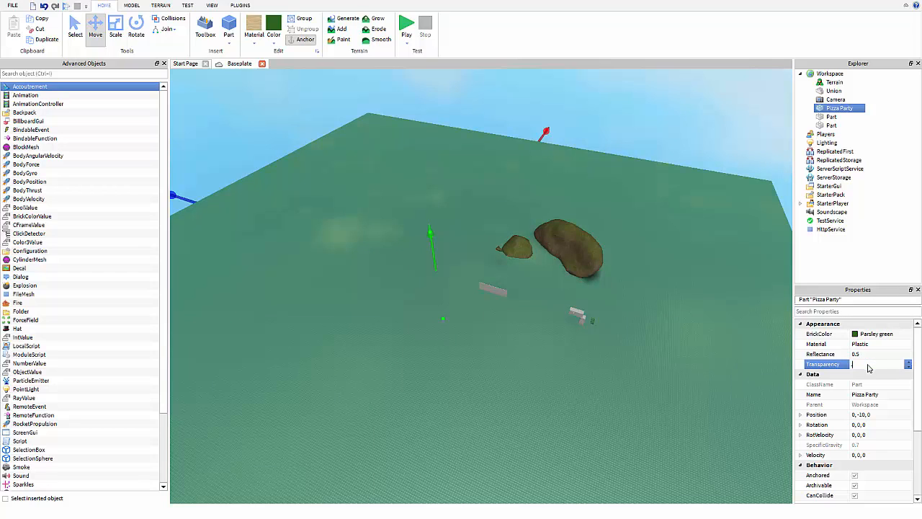
type("0.5")
key("Return")
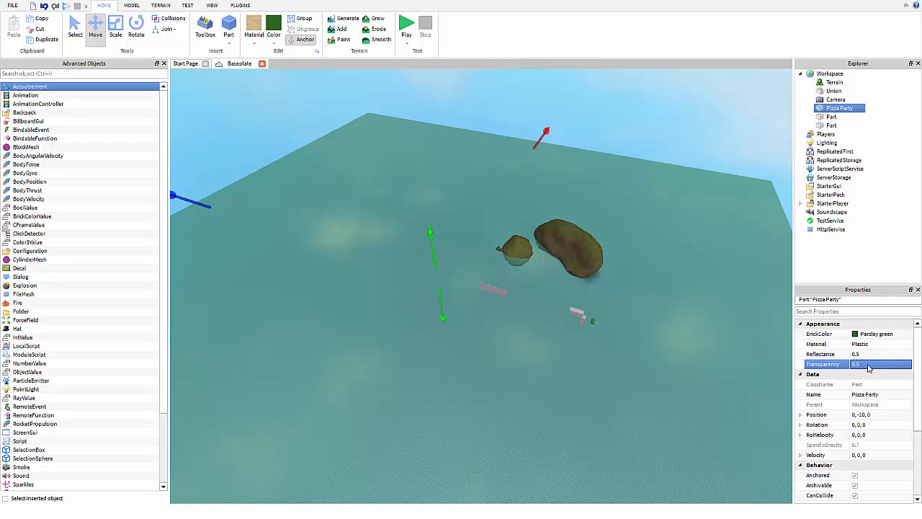
scroll(867, 371, "down", 1)
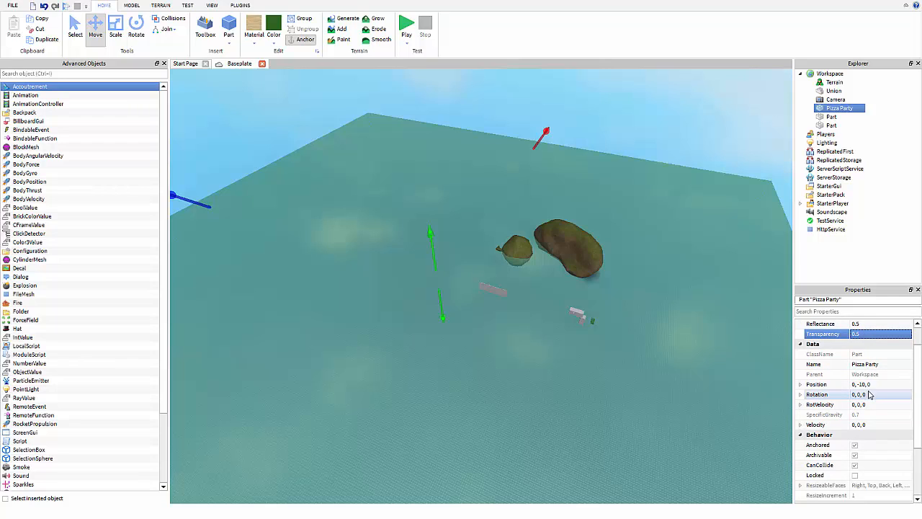
Tilt Pizza Party to Rotation 0, 0, 10, then reset it to 0, 0, 0.
left_click(875, 395)
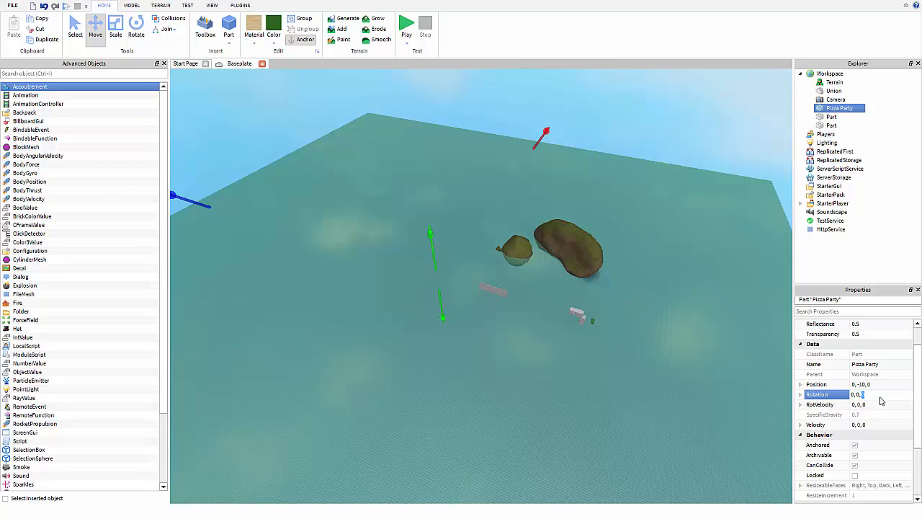
type("0, 0, 10")
key("Return")
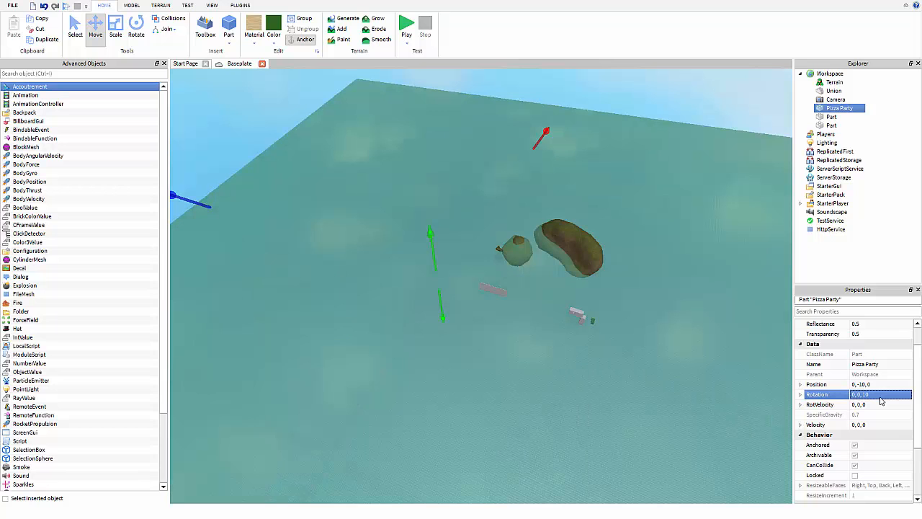
right_click_drag(588, 329, 621, 254)
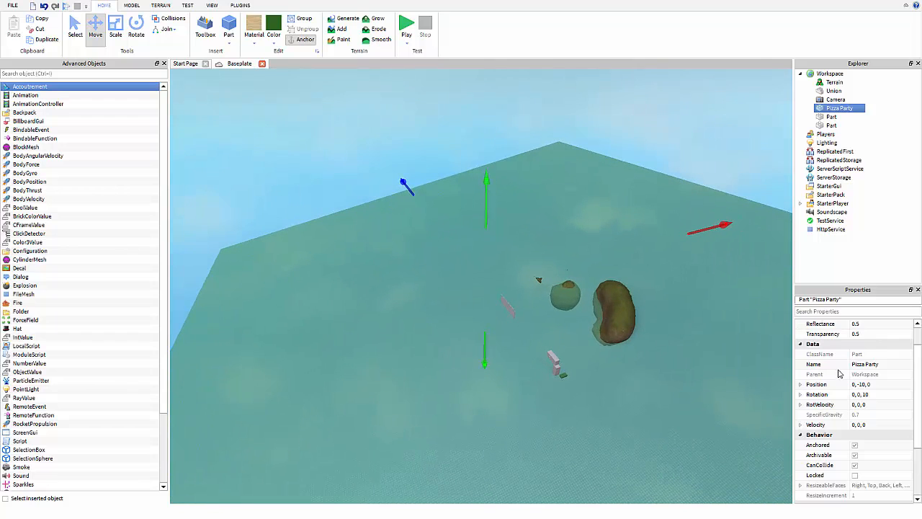
double_click(879, 394)
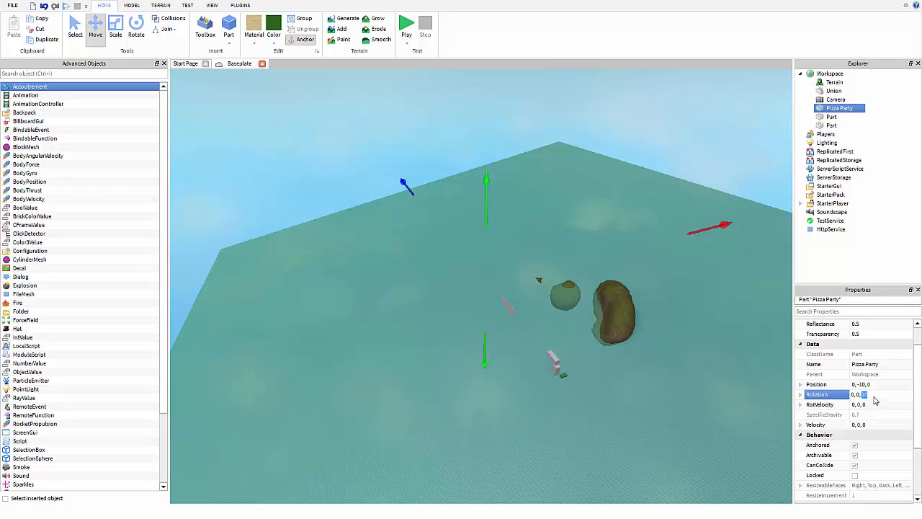
type("0")
key("Return")
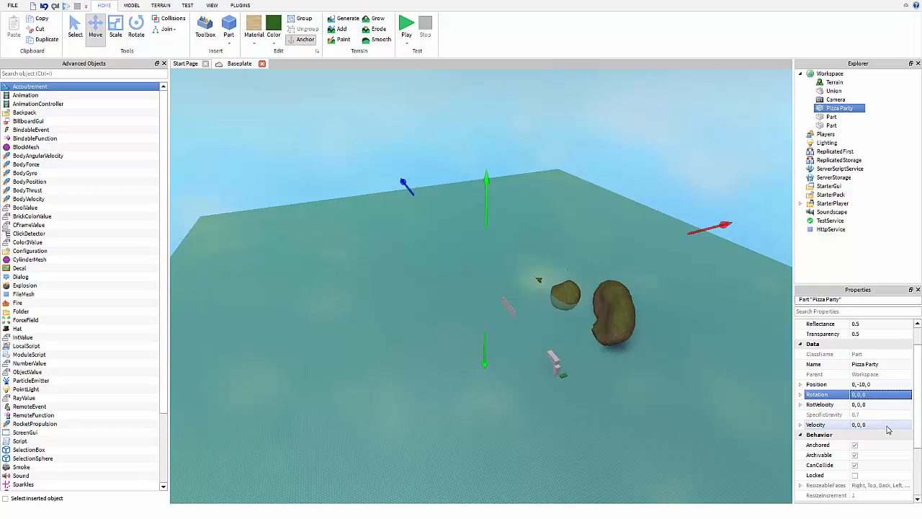
Check RotVelocity and Velocity are 0, 0, 0 and anchor the Pizza Party part.
left_click(893, 406)
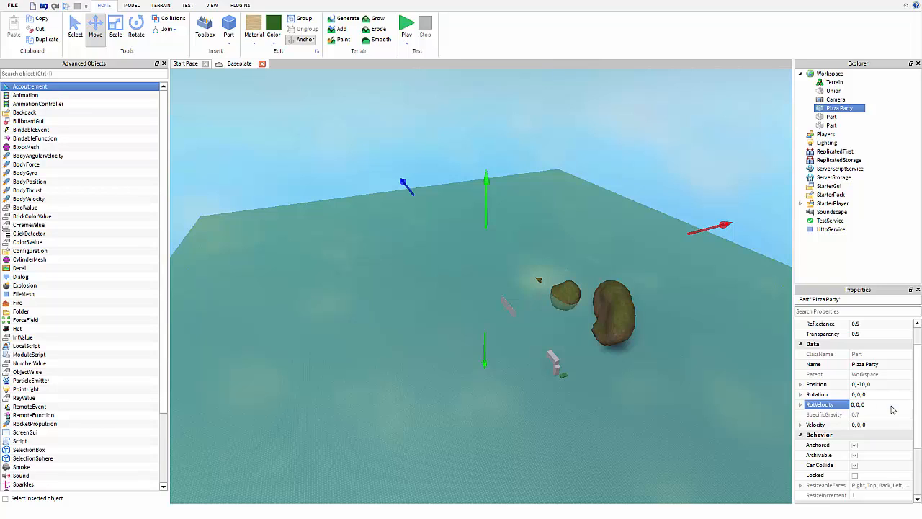
left_click(879, 404)
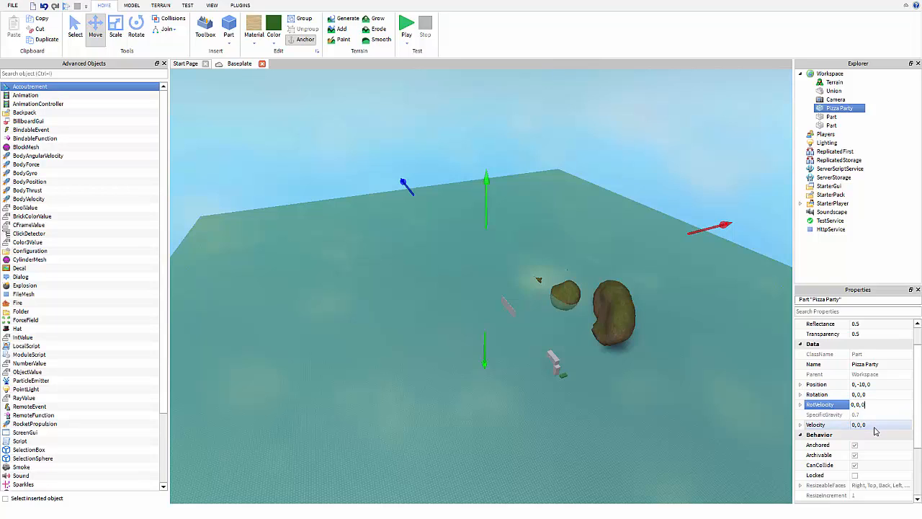
left_click(875, 428)
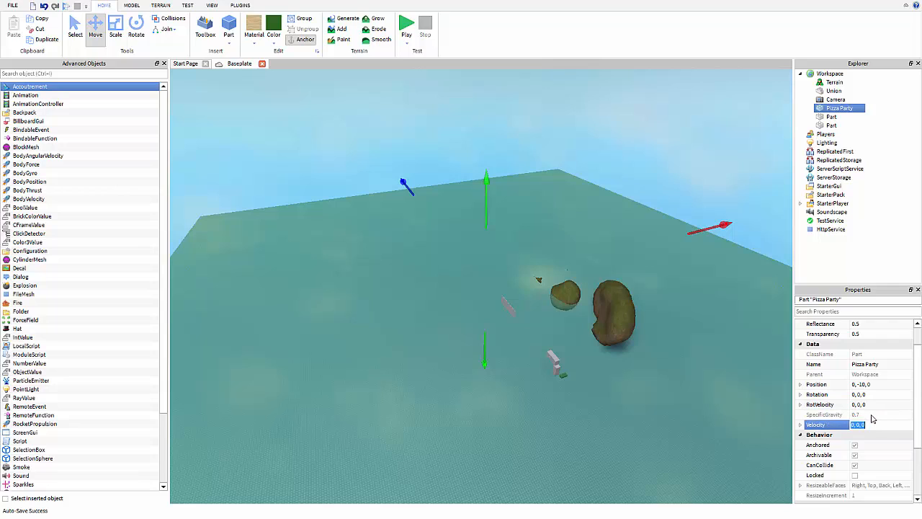
scroll(879, 419, "down", 1)
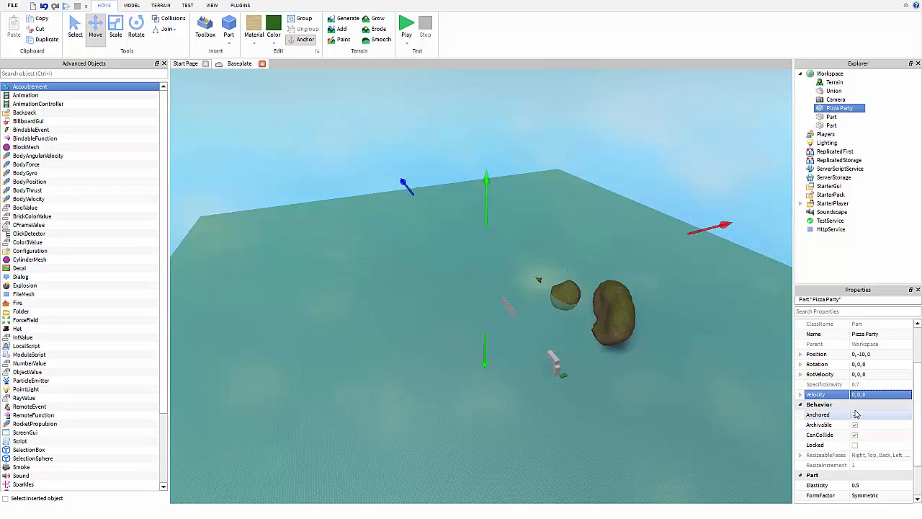
left_click(855, 414)
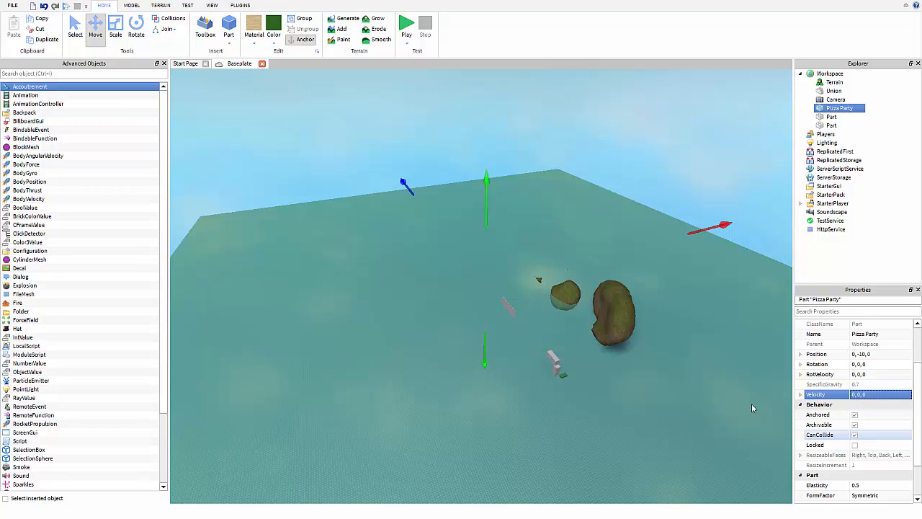
Move the grey wall to -11.1, 3.5, 29.9 and turn off its CanCollide.
right_click_drag(601, 356, 602, 350)
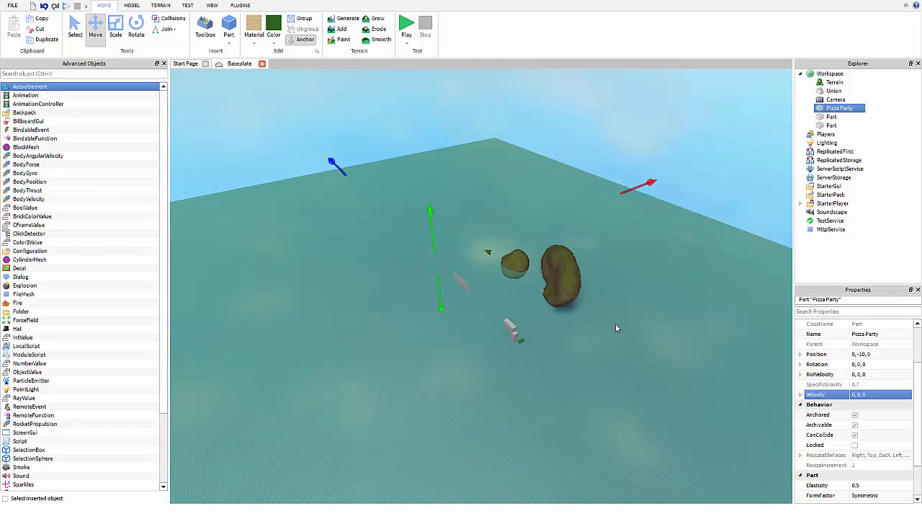
key("w")
key("a")
key("w")
right_click_drag(625, 299, 623, 301)
key("w")
right_click_drag(637, 271, 597, 285)
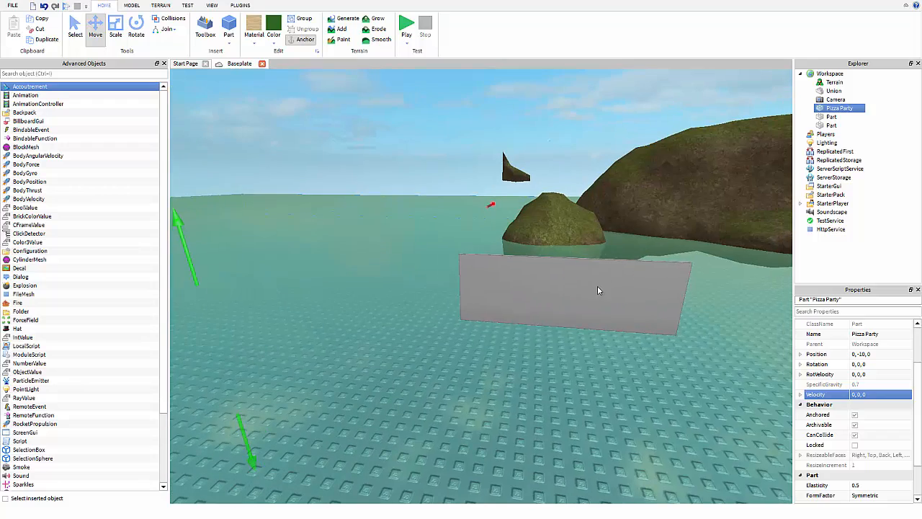
left_click_drag(597, 285, 368, 345)
right_click_drag(368, 344, 358, 212)
key("a")
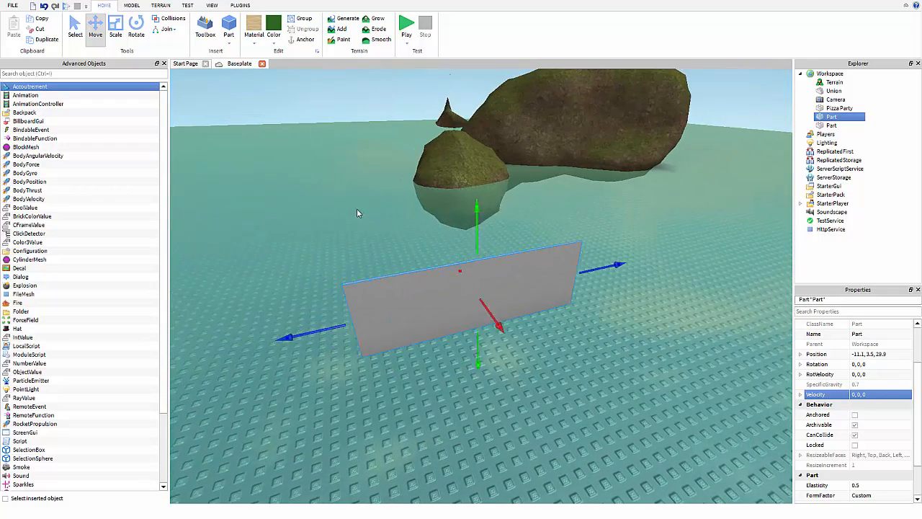
left_click(855, 437)
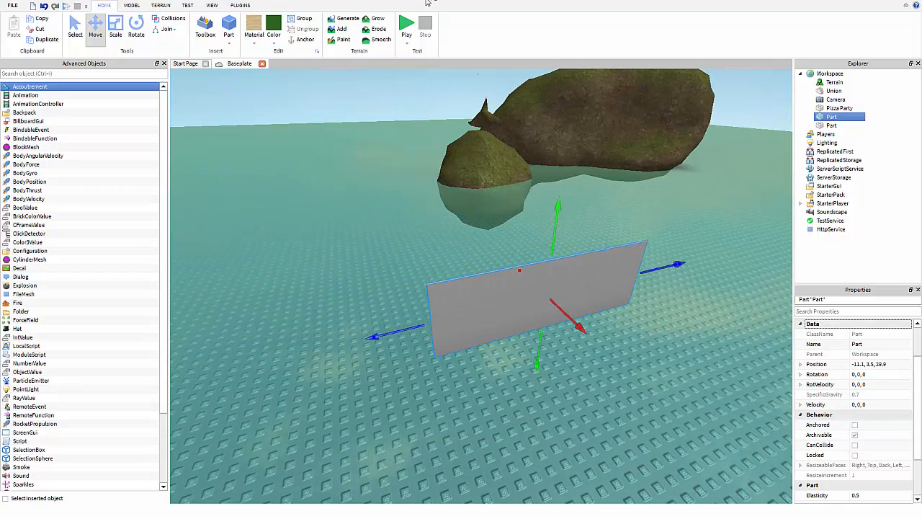
Play-test, running and jumping the avatar back and forth through the wall, then stop.
left_click(406, 44)
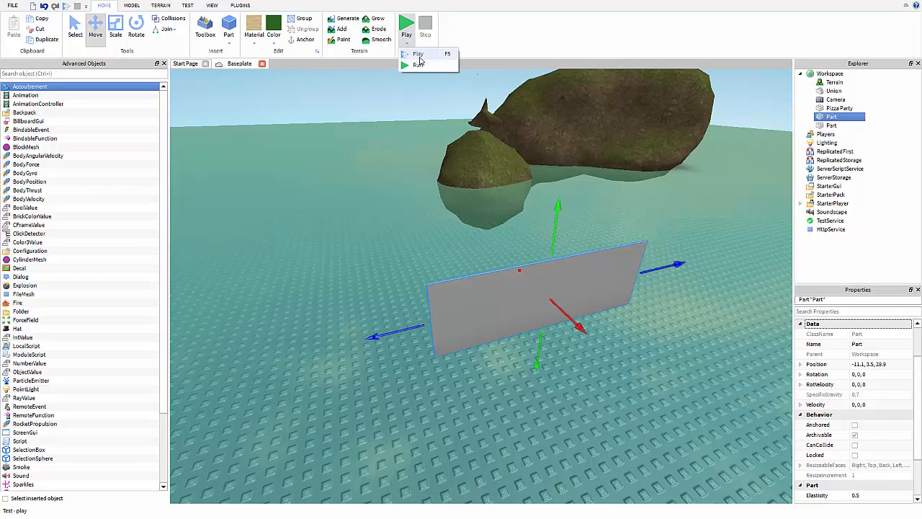
left_click(419, 57)
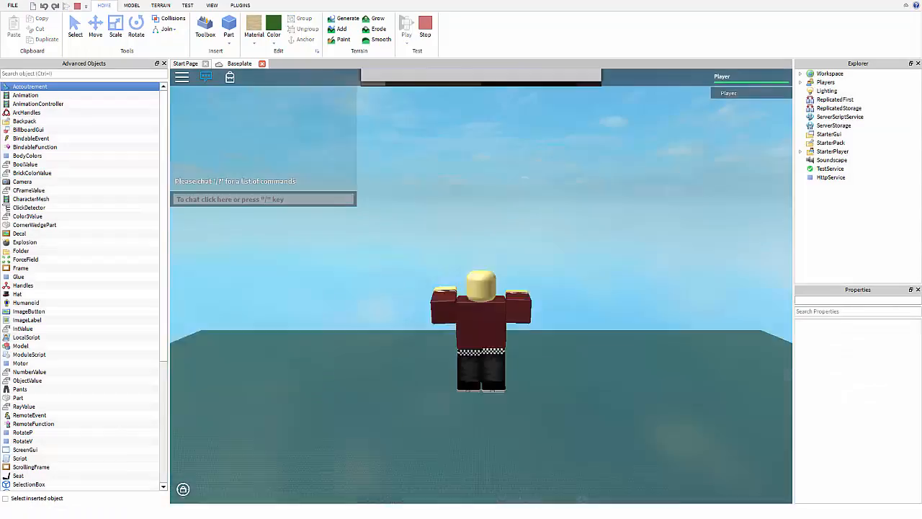
right_click_drag(488, 294, 487, 294)
key("w")
key("w")
key("a")
key("space")
key("d")
key("a")
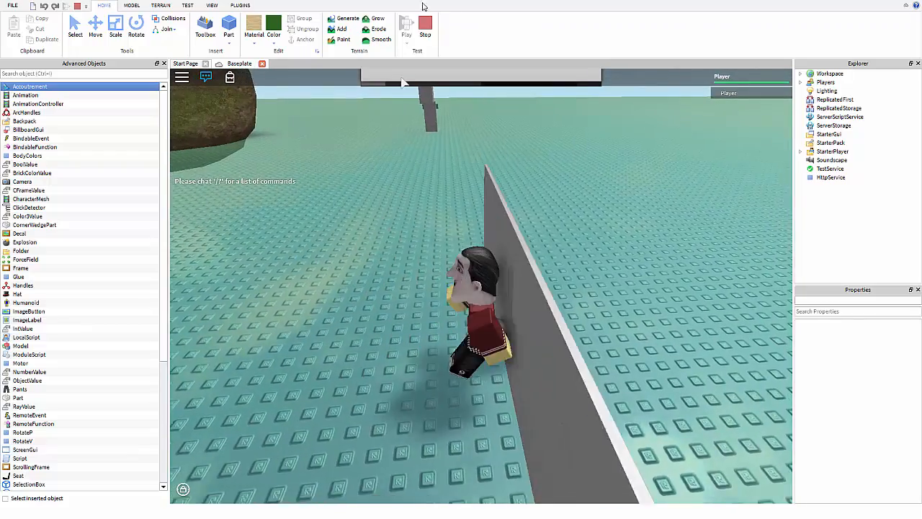
key("d")
key("a")
key("d")
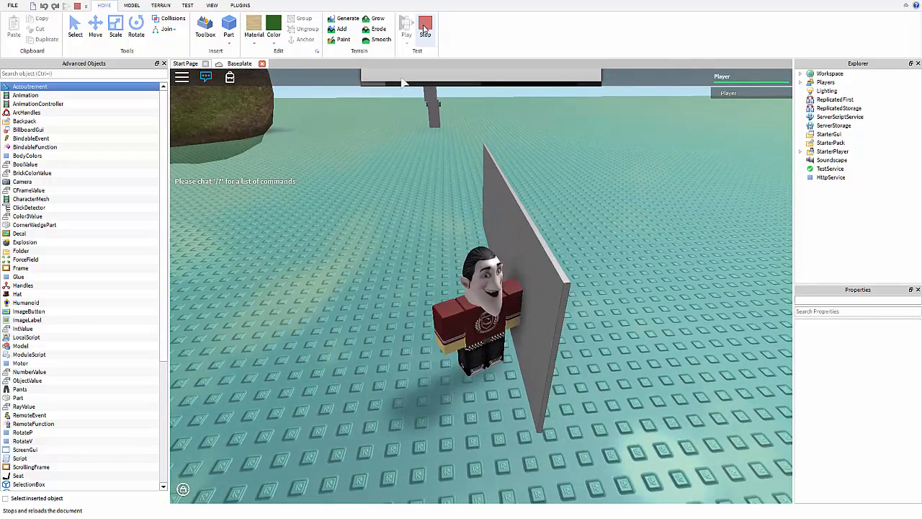
left_click(424, 30)
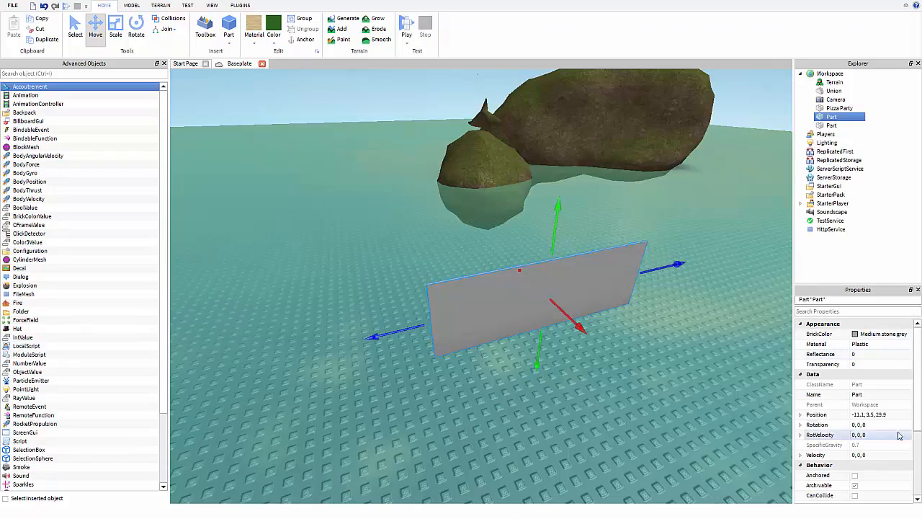
Select the Pizza Party part and change its FormFactor to Brick.
left_click(839, 108)
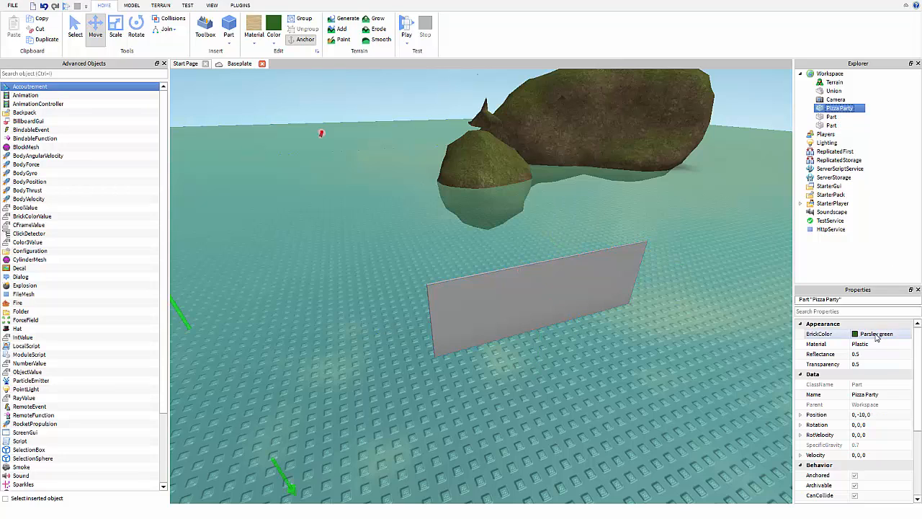
scroll(880, 367, "down", 2)
scroll(882, 368, "down", 2)
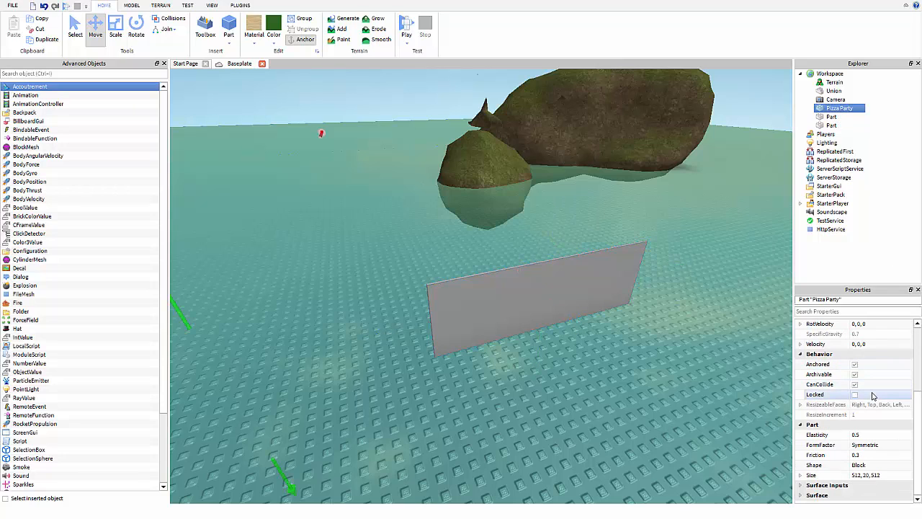
left_click(877, 448)
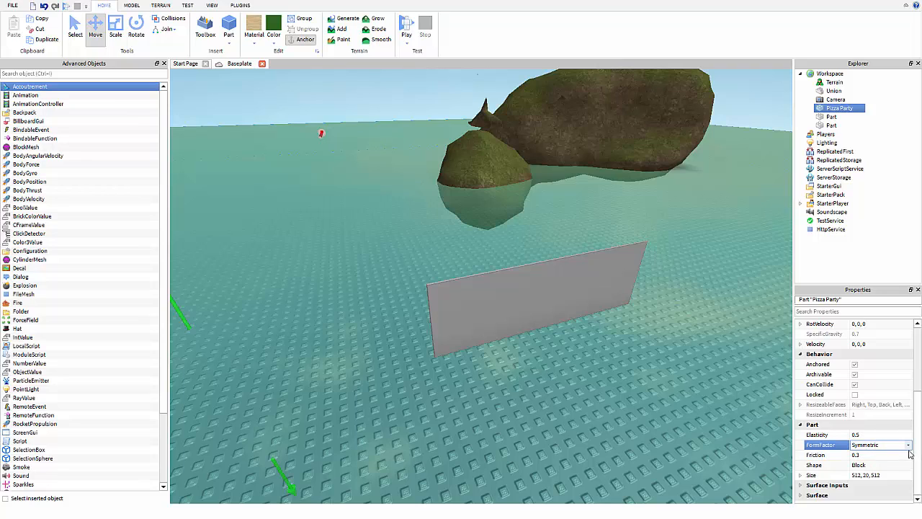
left_click(907, 445)
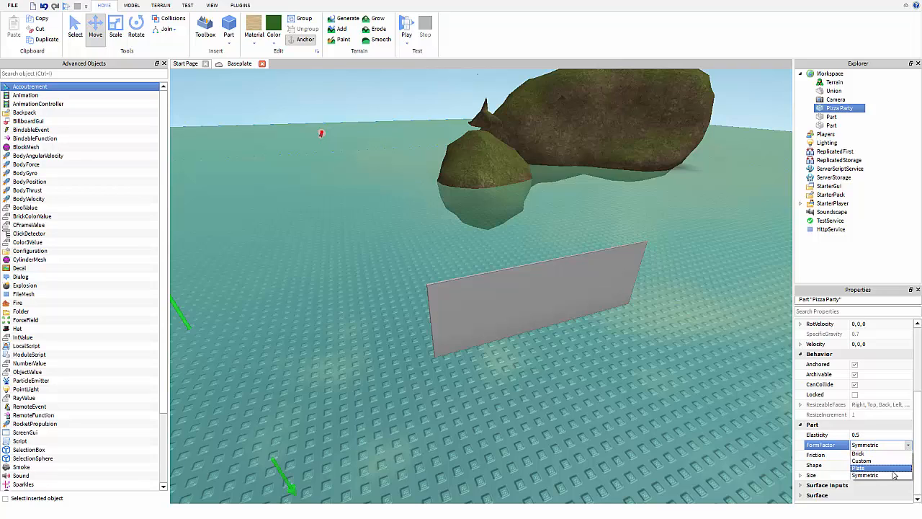
left_click(893, 475)
left_click(883, 447)
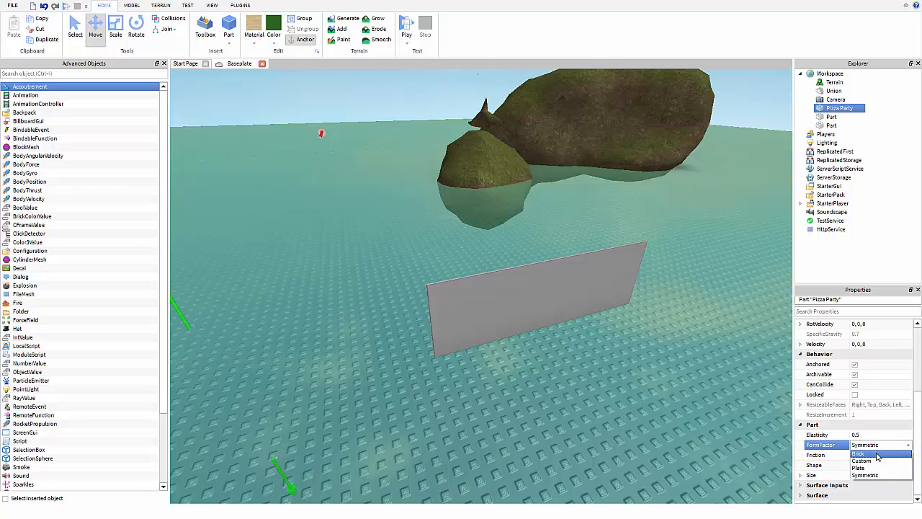
left_click(876, 453)
Set FormFactor to Custom, shrink the part's width to 11, then switch it to Brick.
scroll(658, 315, "down", 5)
right_click_drag(658, 316, 638, 300)
scroll(639, 299, "down", 5)
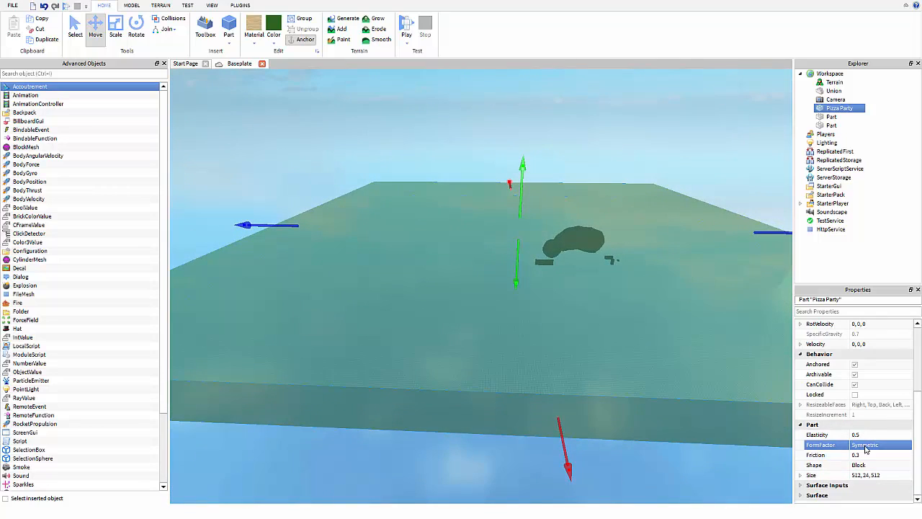
left_click(882, 448)
left_click(869, 461)
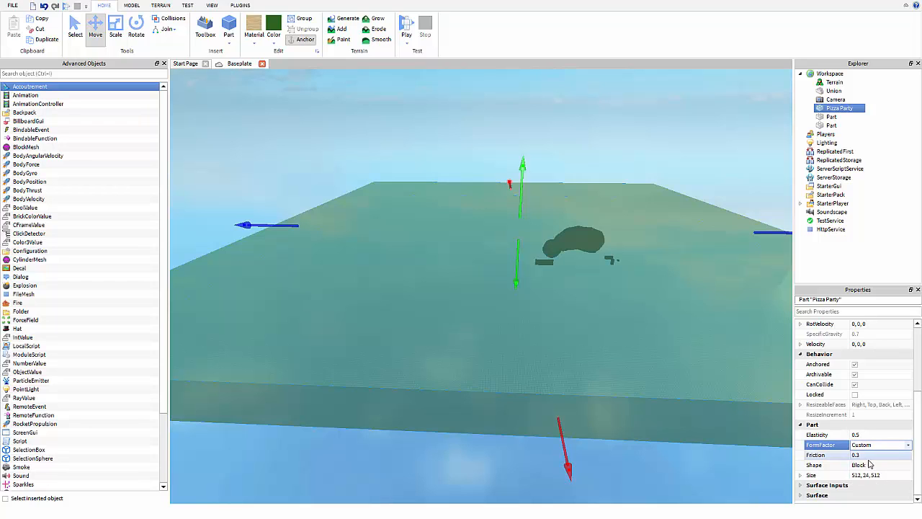
left_click(115, 29)
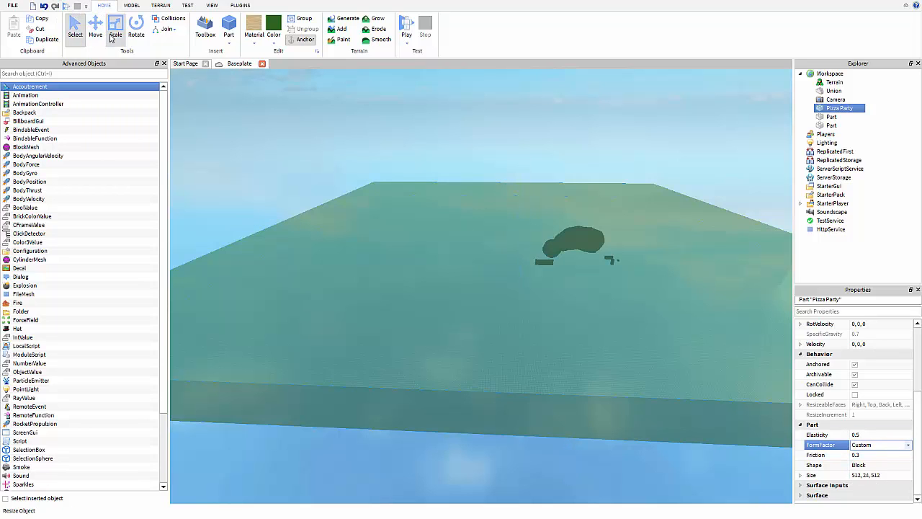
left_click_drag(514, 191, 557, 442)
mouse_move(568, 424)
right_mouse_down()
mouse_move(574, 431)
mouse_move(571, 416)
right_mouse_up()
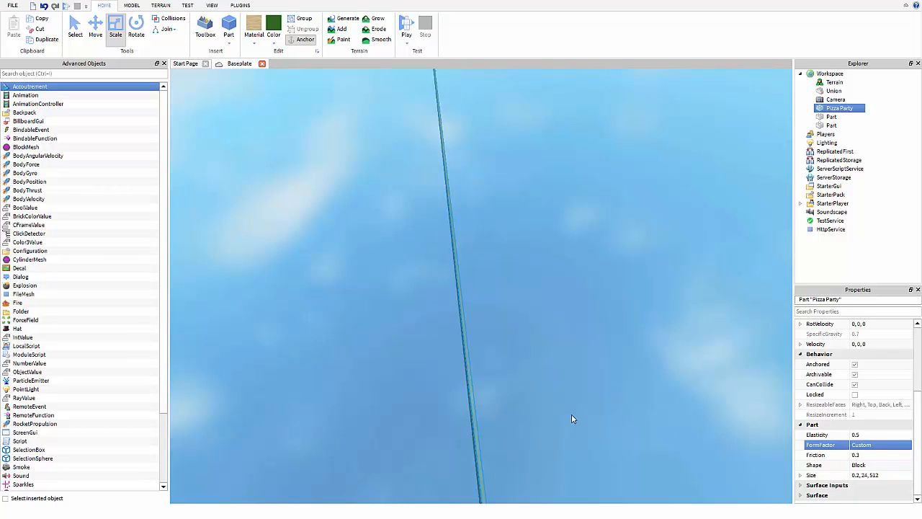
left_click(905, 446)
left_click(892, 454)
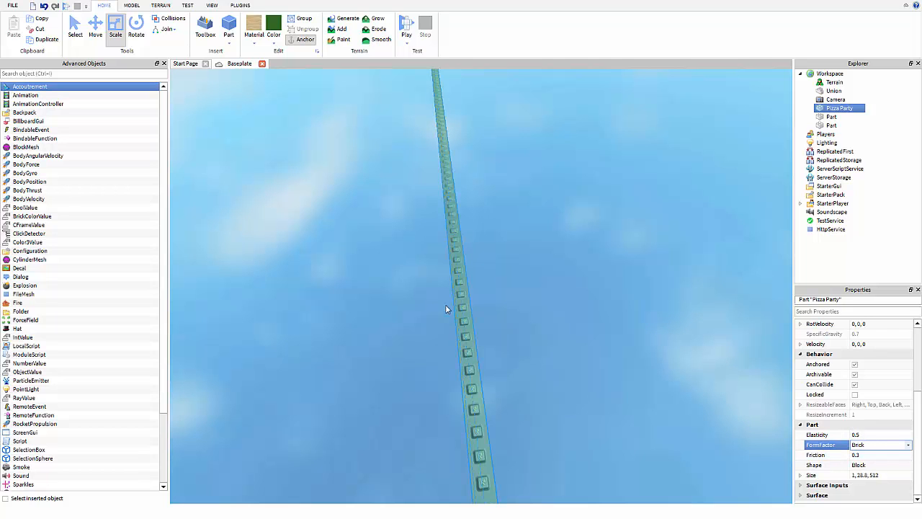
Give the long Pizza Party part the Plate form factor.
right_click_drag(449, 304, 389, 211)
key("a")
key("d")
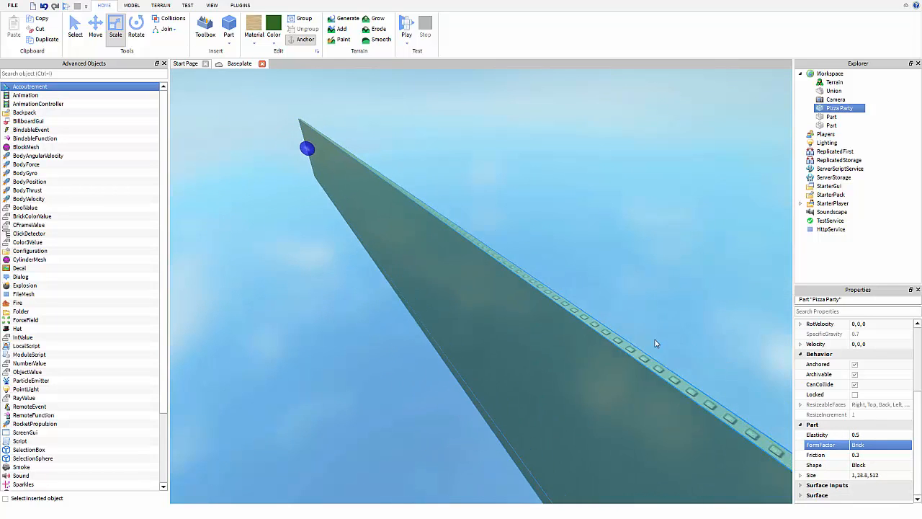
right_click_drag(654, 340, 658, 333)
key("a")
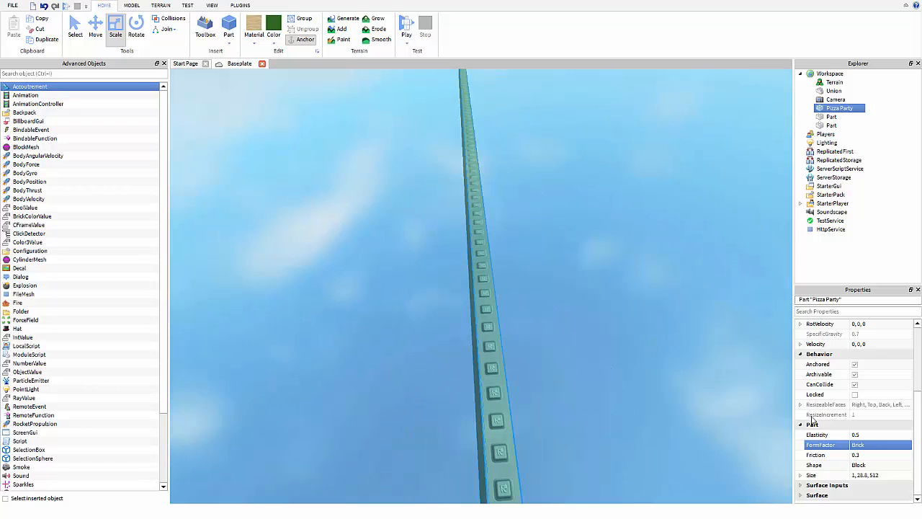
left_click(860, 446)
left_click(874, 446)
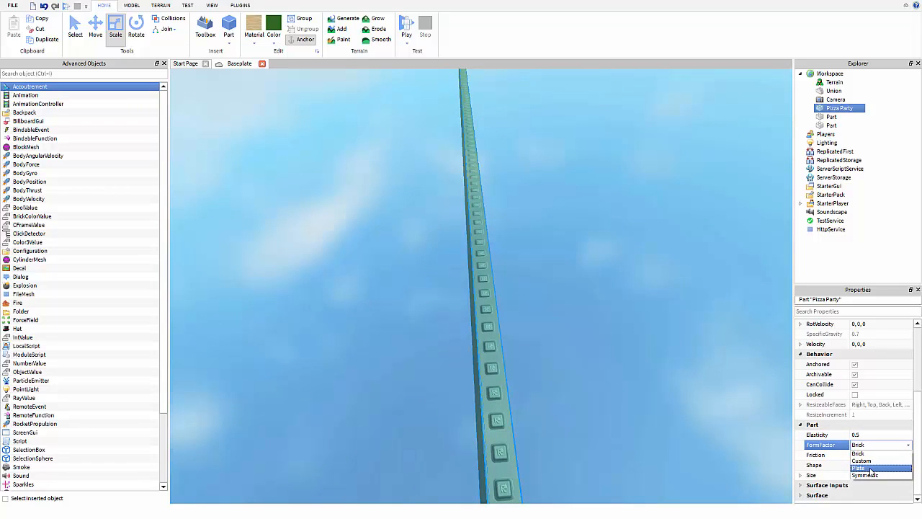
left_click(871, 469)
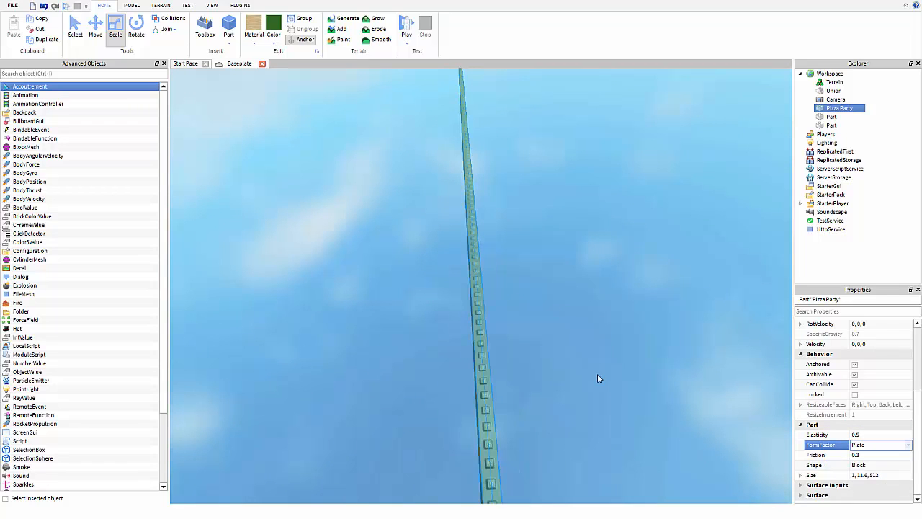
Flatten the Plate part to 0.4 studs thick.
right_click_drag(597, 373, 580, 360)
key("d")
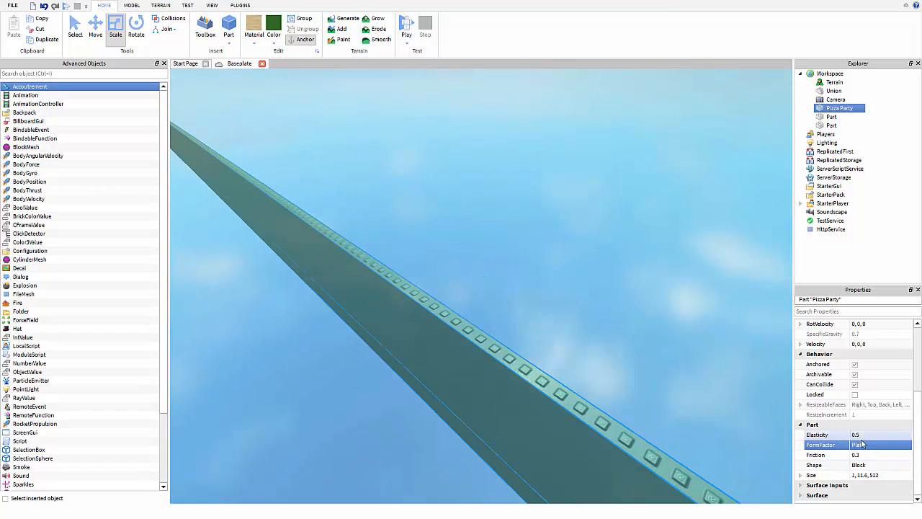
right_click_drag(332, 295, 408, 261)
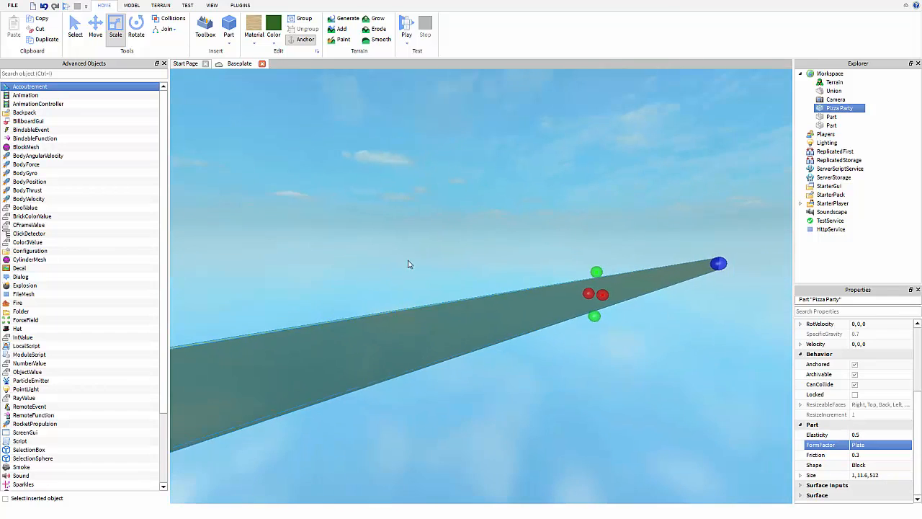
key("d")
left_click_drag(556, 269, 552, 339)
key("w")
right_click_drag(552, 342, 554, 353)
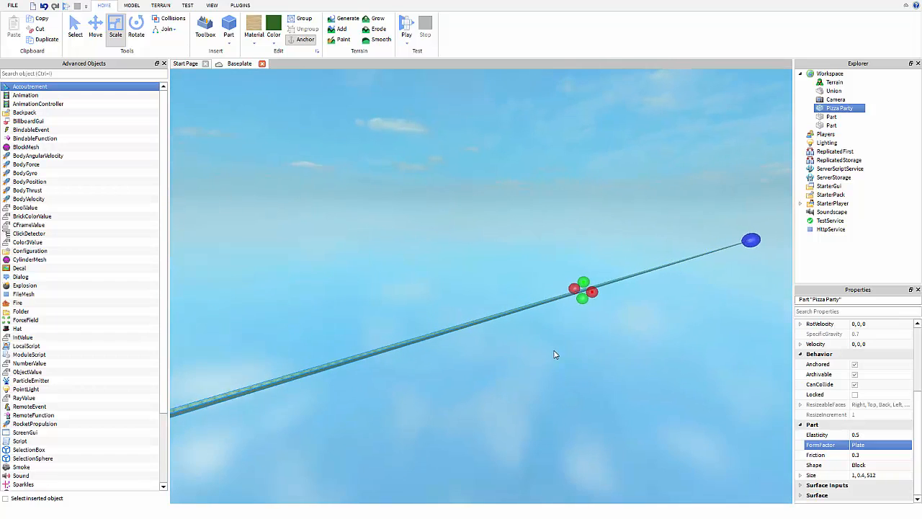
key("d")
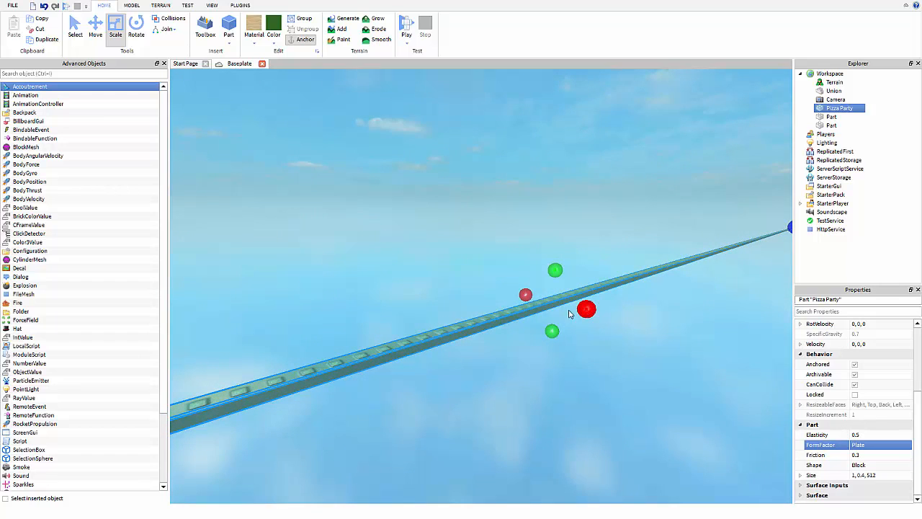
key("a")
right_click_drag(550, 329, 552, 332)
key("a")
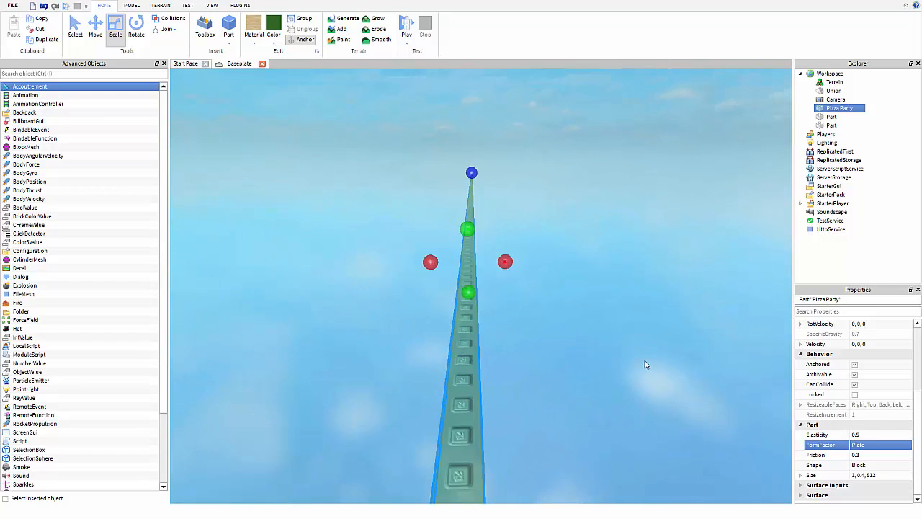
Switch the part back to Brick, then to Symmetric, leaving it 1×1×512.
left_click(877, 445)
left_click(878, 446)
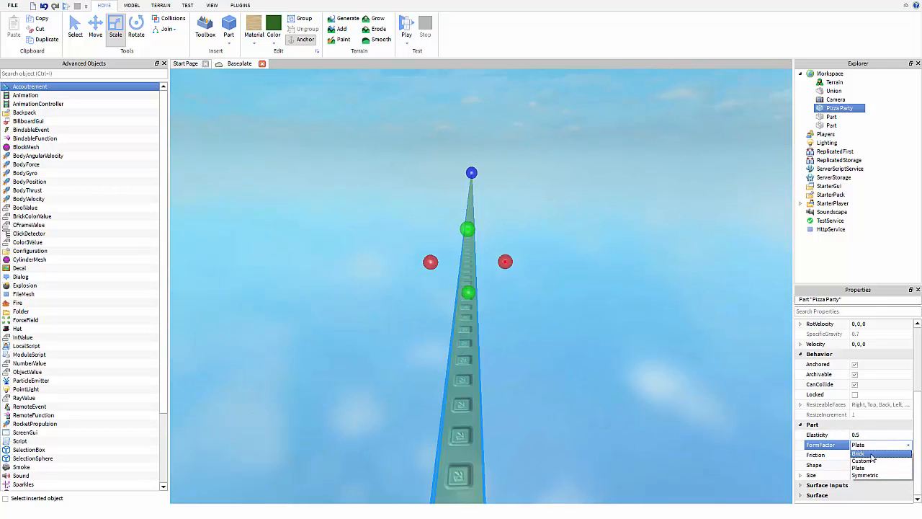
left_click(859, 453)
right_click_drag(662, 390, 661, 390)
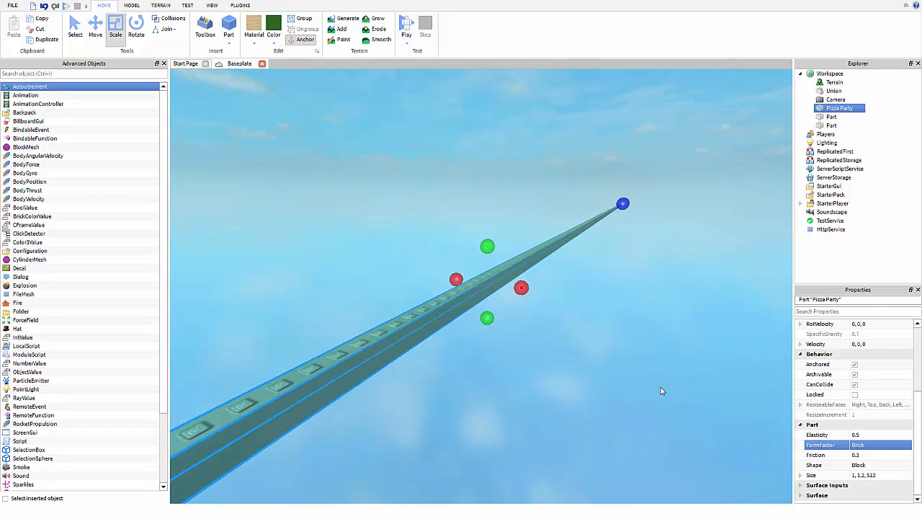
key("a")
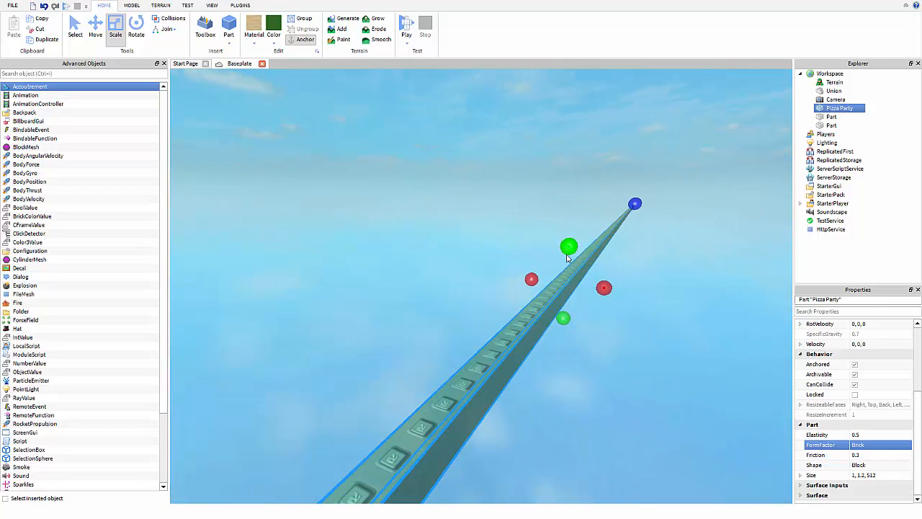
left_click(878, 465)
left_click(887, 465)
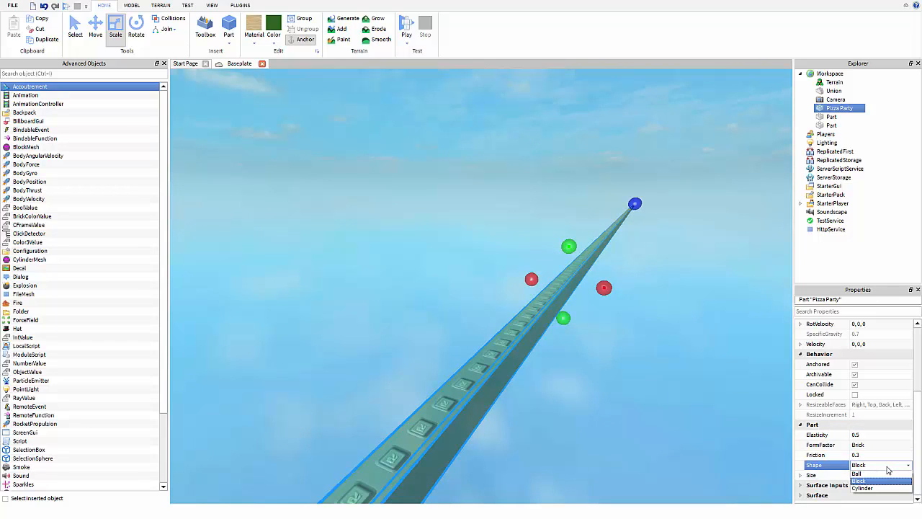
double_click(869, 446)
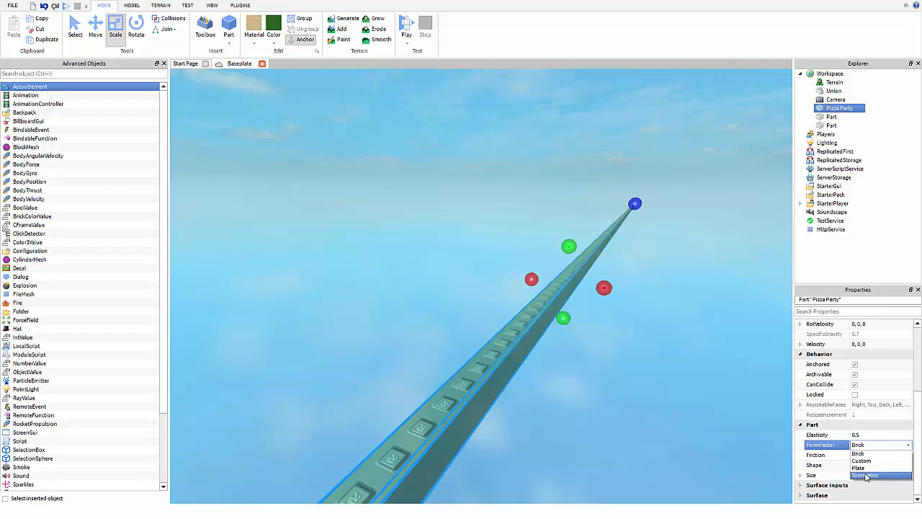
left_click(867, 476)
right_click_drag(594, 427, 593, 421)
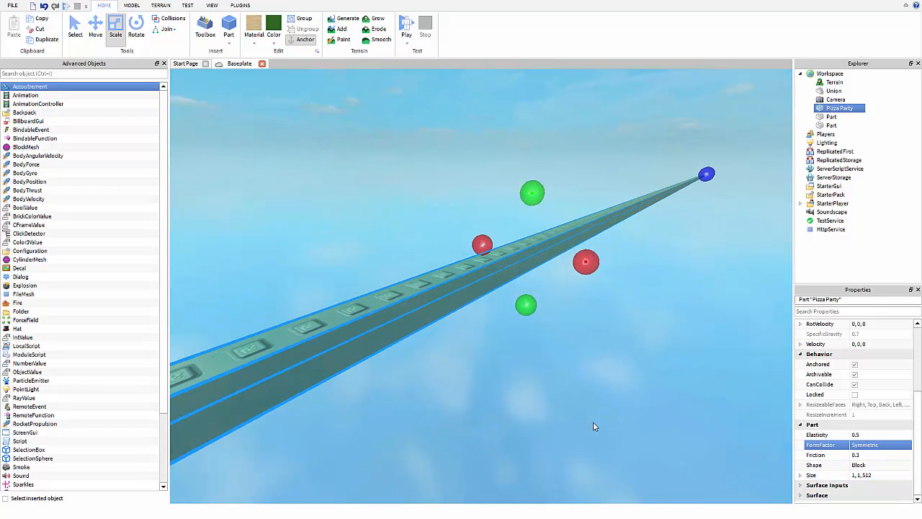
left_click(891, 466)
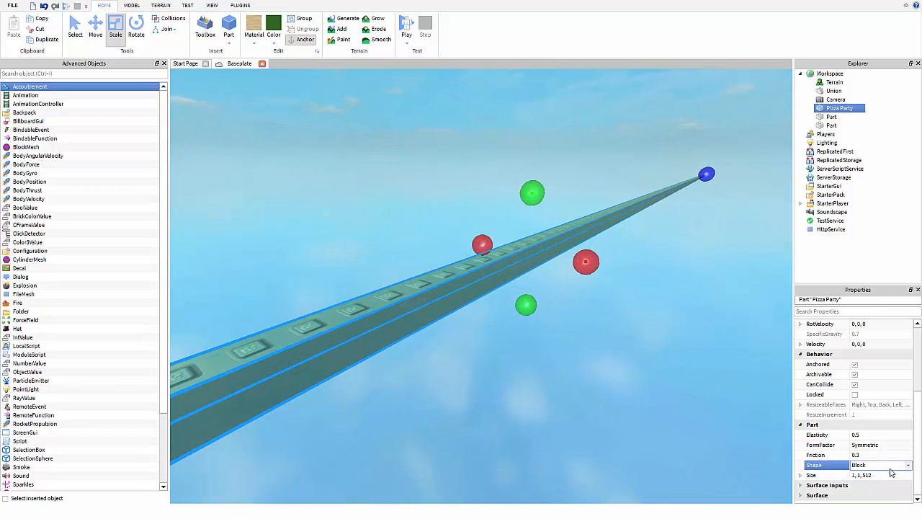
Turn the part into a ball, enlarge it to 5.6 studs, then make it a cylinder.
left_click(890, 466)
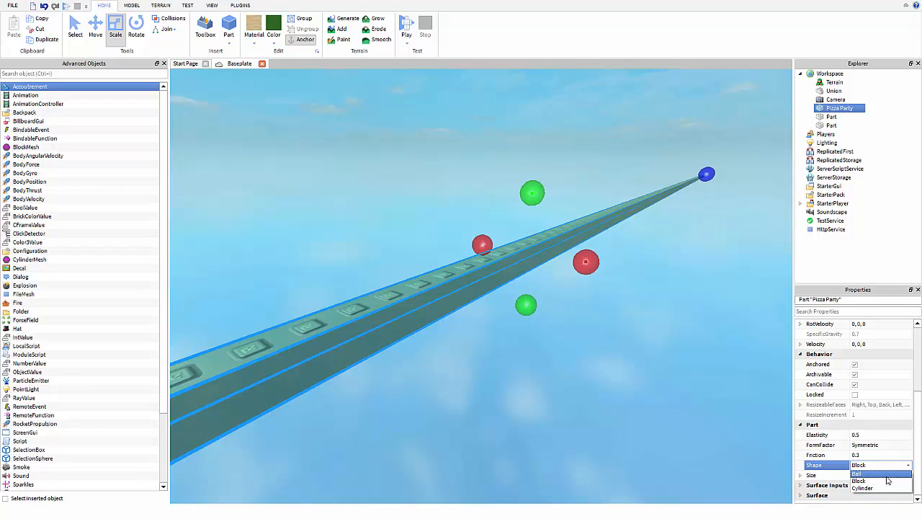
left_click(886, 475)
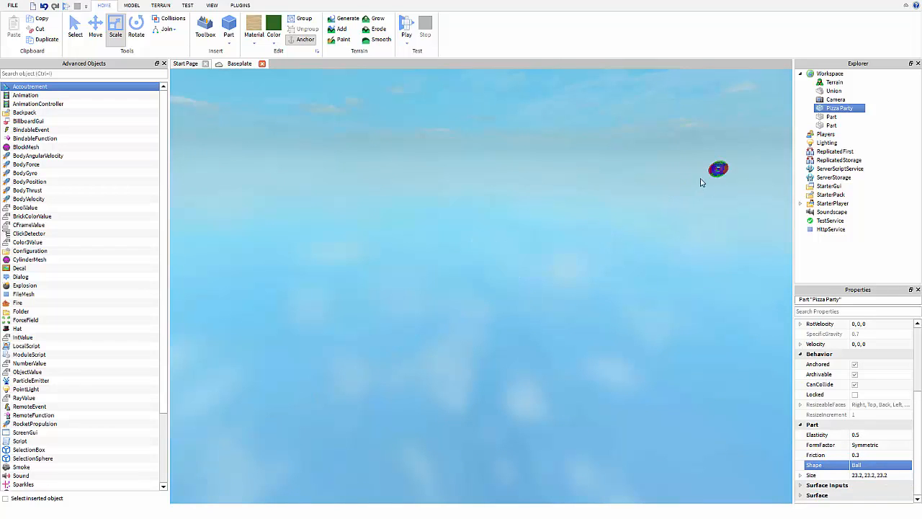
left_click_drag(584, 261, 733, 303)
left_click(873, 464)
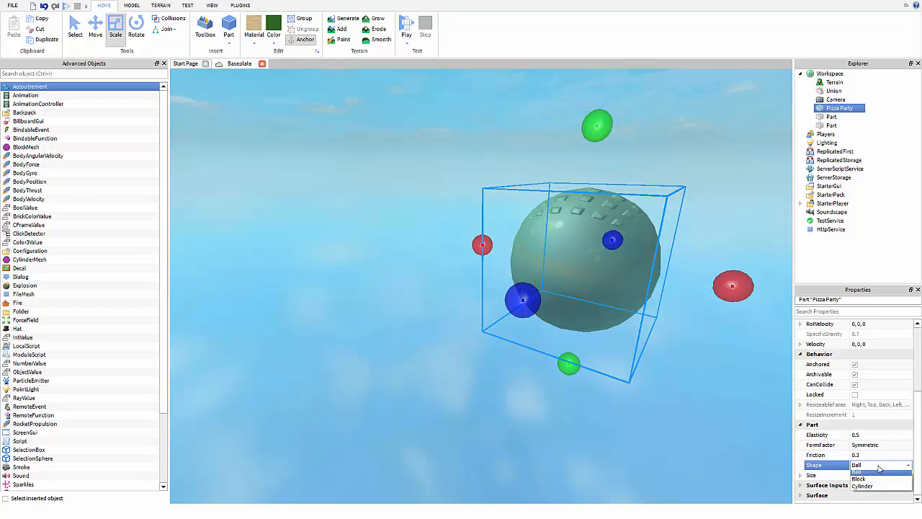
left_click(870, 488)
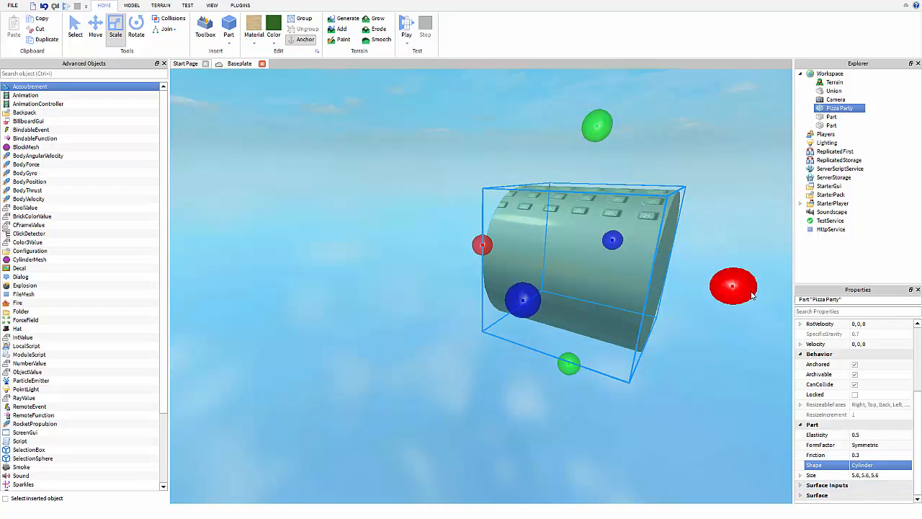
right_click_drag(566, 288, 574, 282)
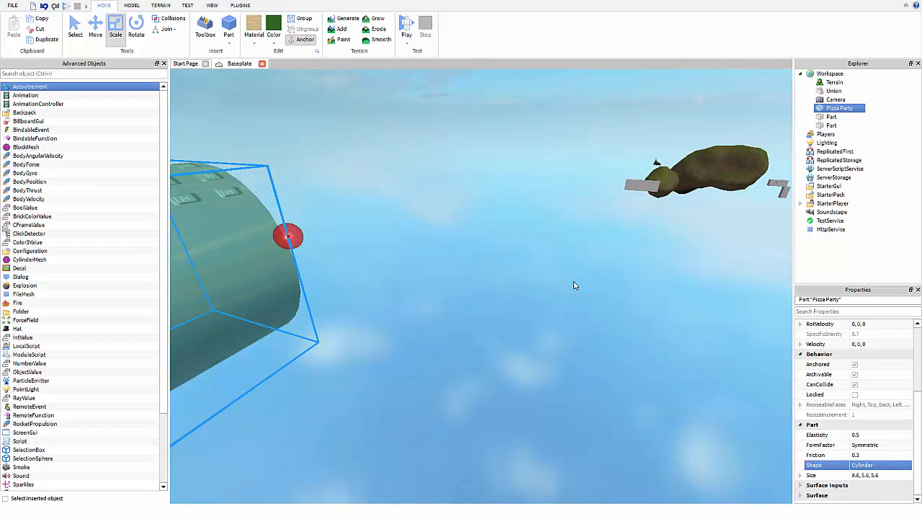
Undo the shape changes to restore the translucent green slab at position 0, -10, 0.
key("ctrl+z")
key("ctrl+z")
key("ctrl+z")
key("ctrl+z")
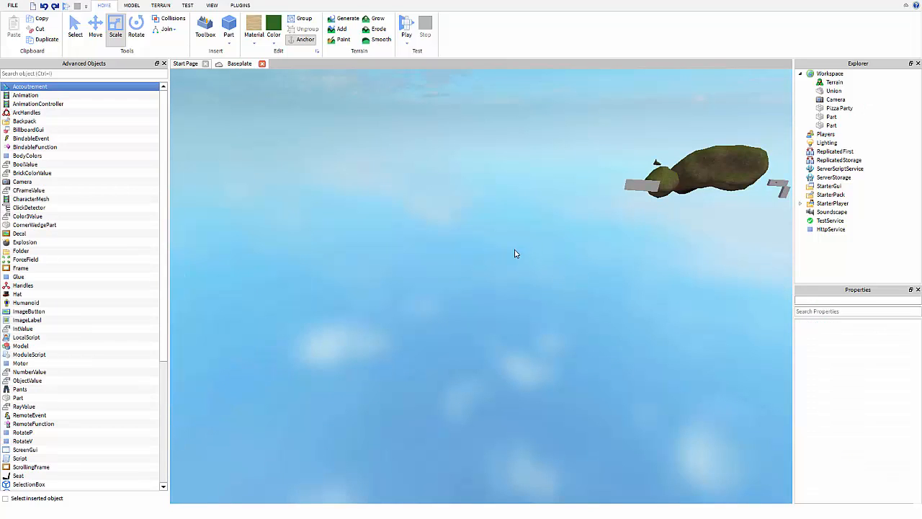
scroll(517, 252, "down", 6)
key("ctrl+z")
key("ctrl+z")
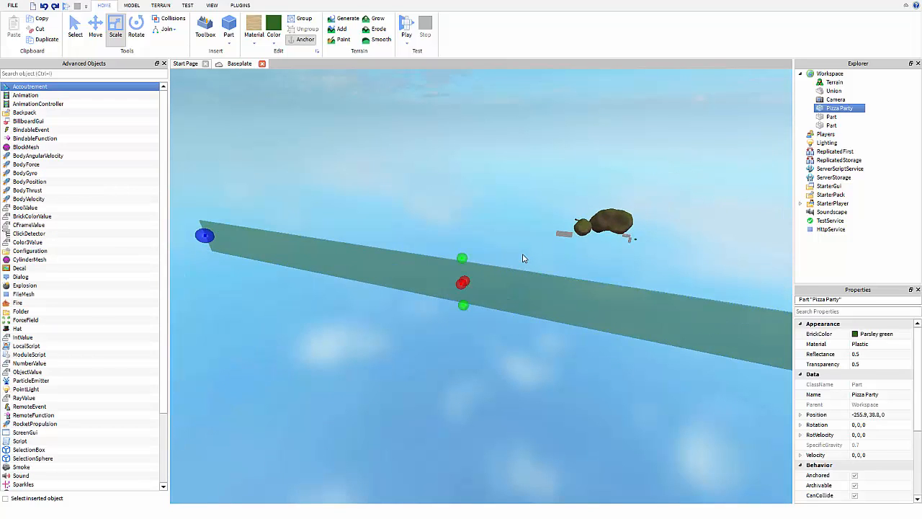
key("ctrl+z")
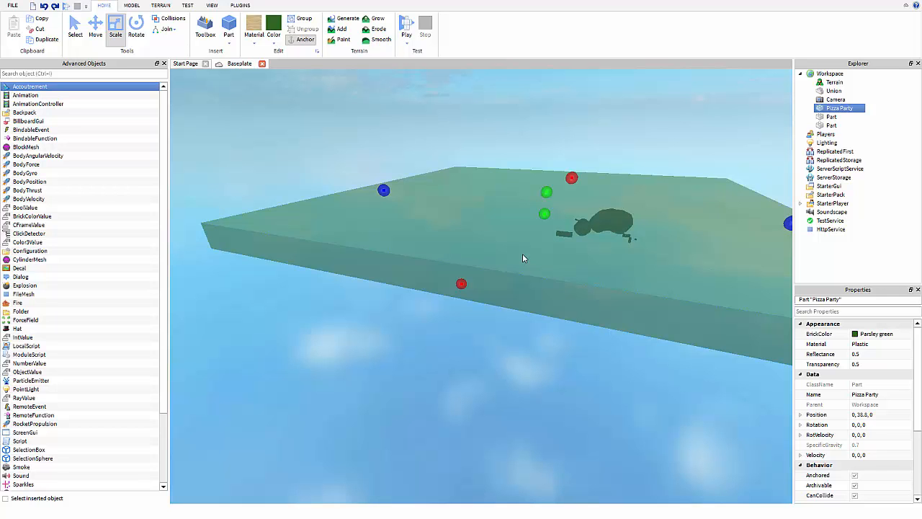
right_click_drag(524, 261, 574, 264)
scroll(520, 257, "up", 6)
key("ctrl+z")
key("a")
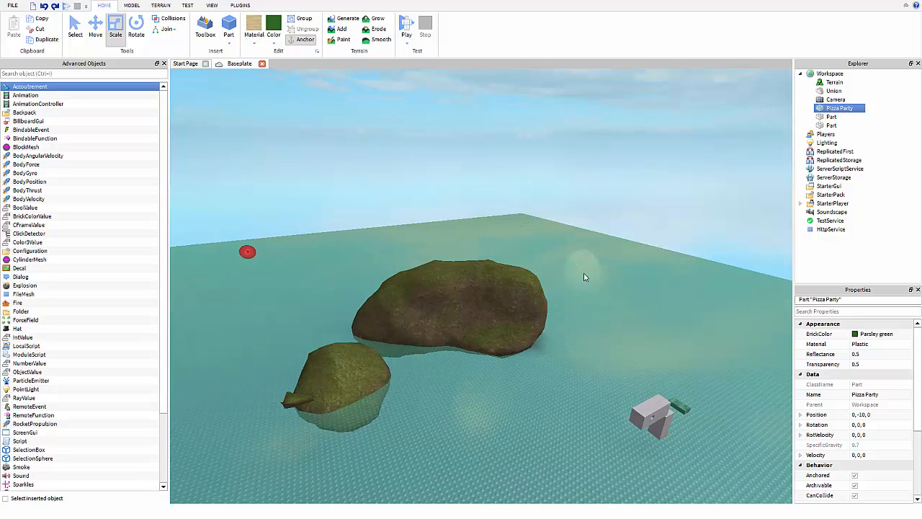
key("s")
key("a")
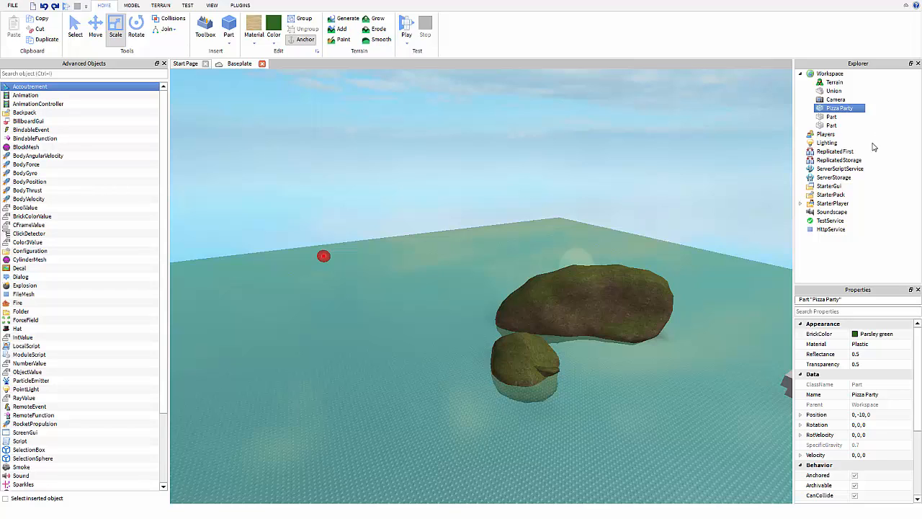
Expand the Surface Inputs and Surface property groups for Pizza Party.
scroll(885, 389, "down", 3)
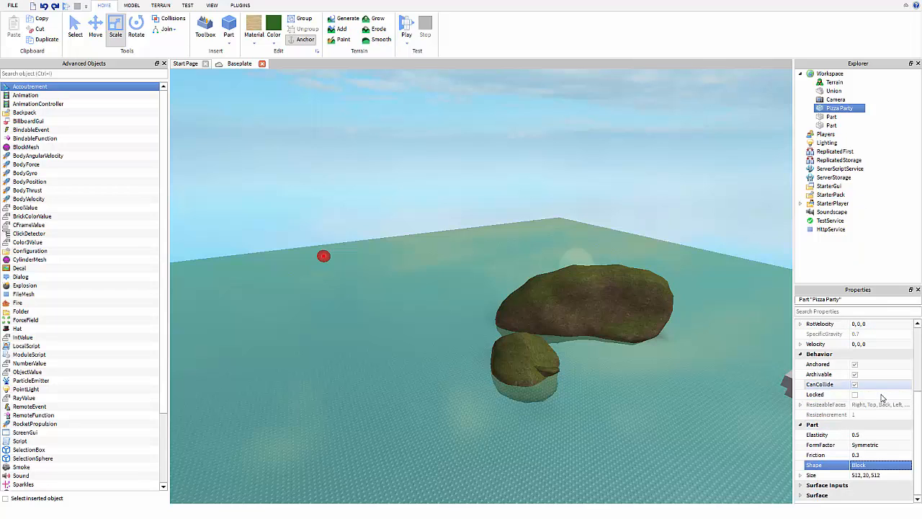
left_click(799, 486)
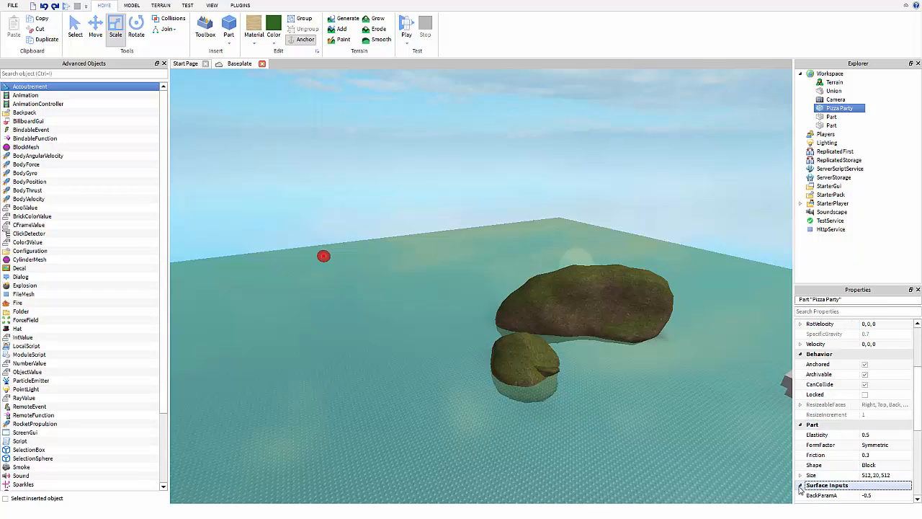
scroll(850, 433, "down", 5)
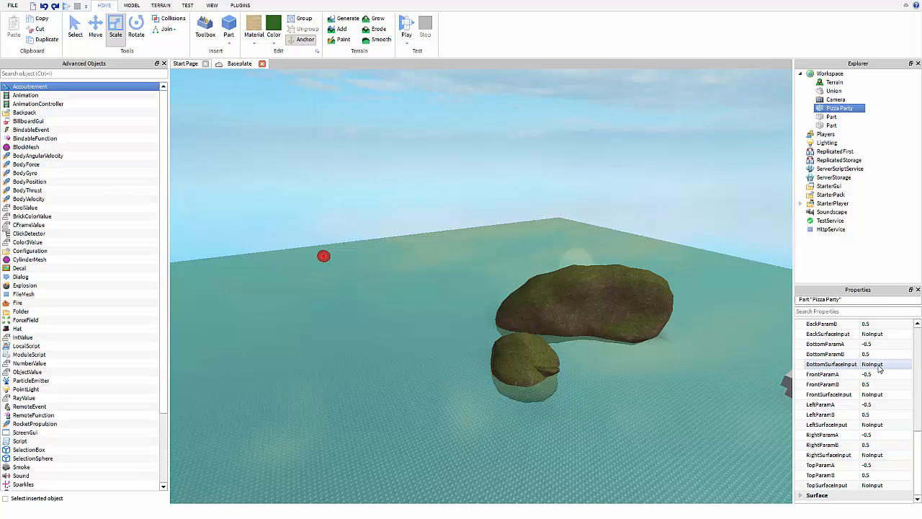
left_click(882, 366)
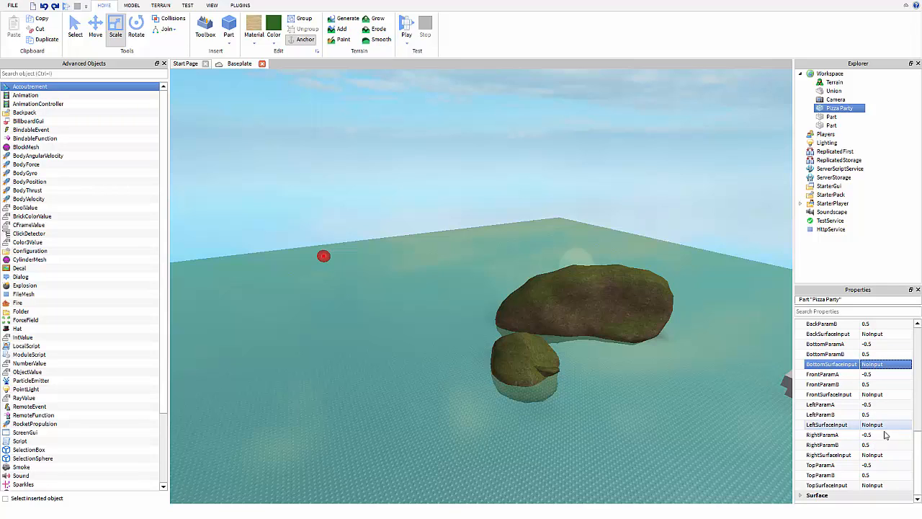
left_click(812, 496)
scroll(862, 476, "down", 2)
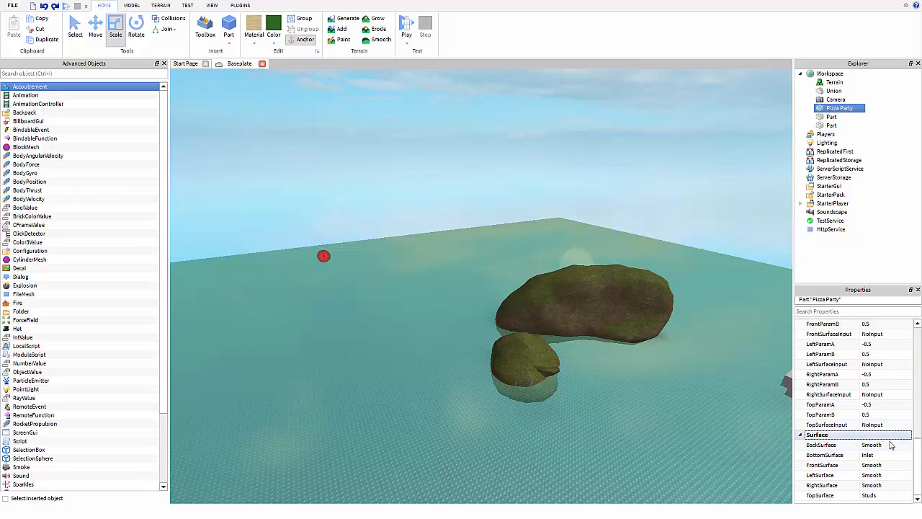
Set TopSurface to Universal, then to Smooth, and pull the camera back over the water.
left_click(882, 496)
left_click(889, 499)
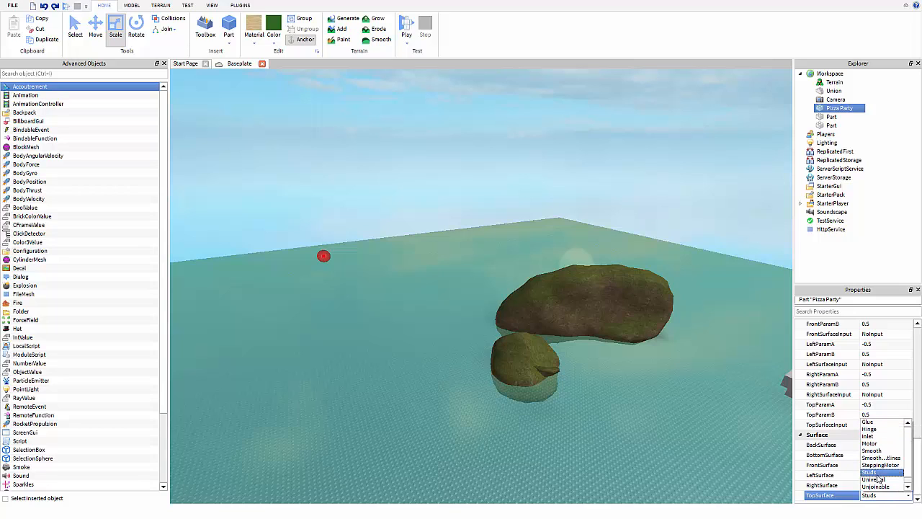
scroll(880, 479, "down", 1)
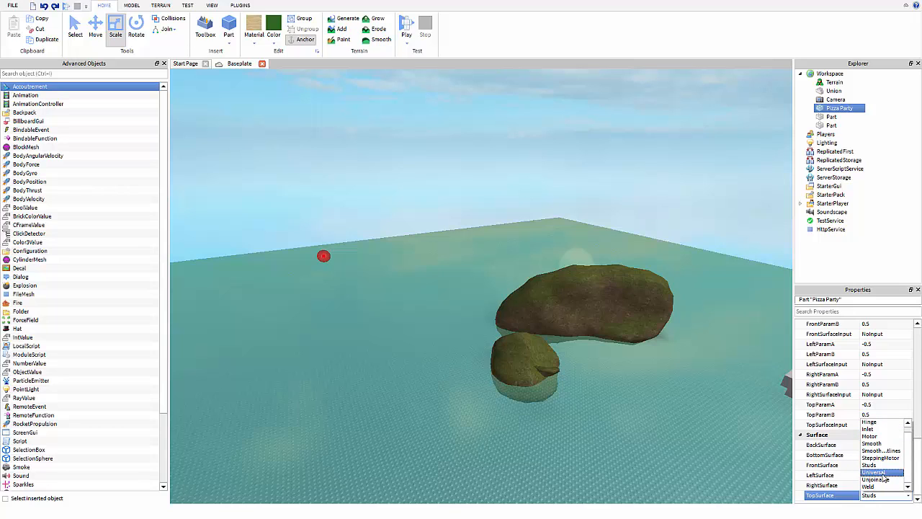
left_click(882, 473)
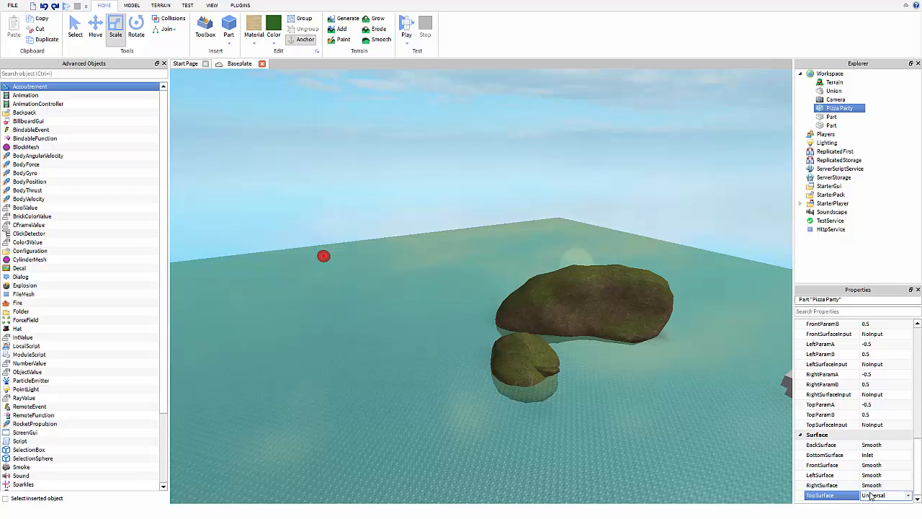
left_click(875, 497)
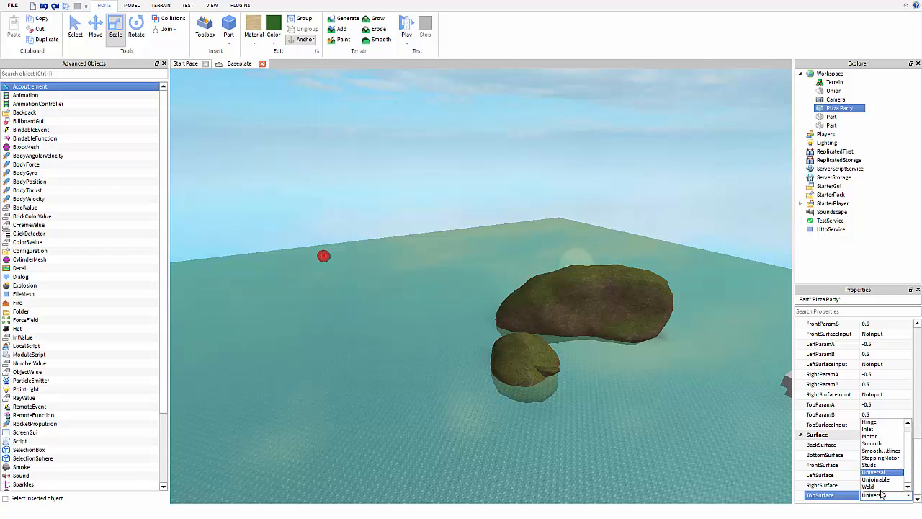
left_click(872, 447)
right_click_drag(666, 402, 652, 324)
key("s")
key("a")
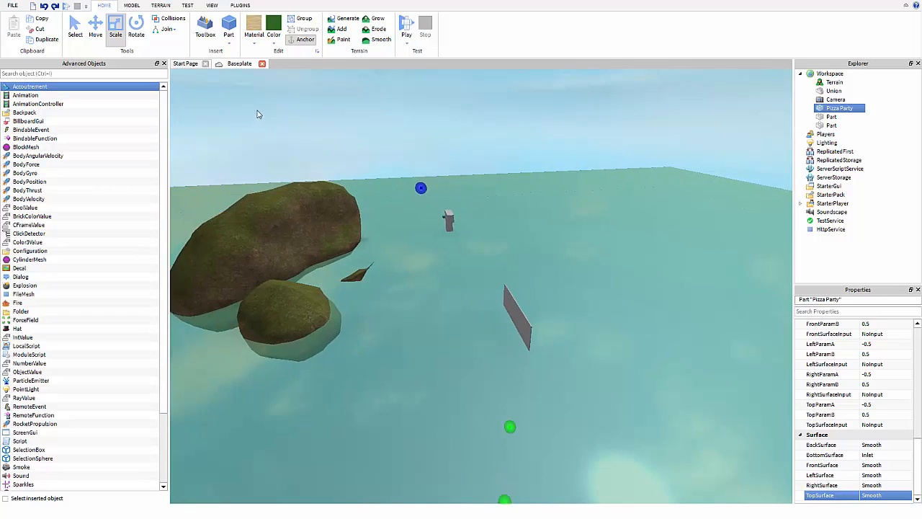
key("a")
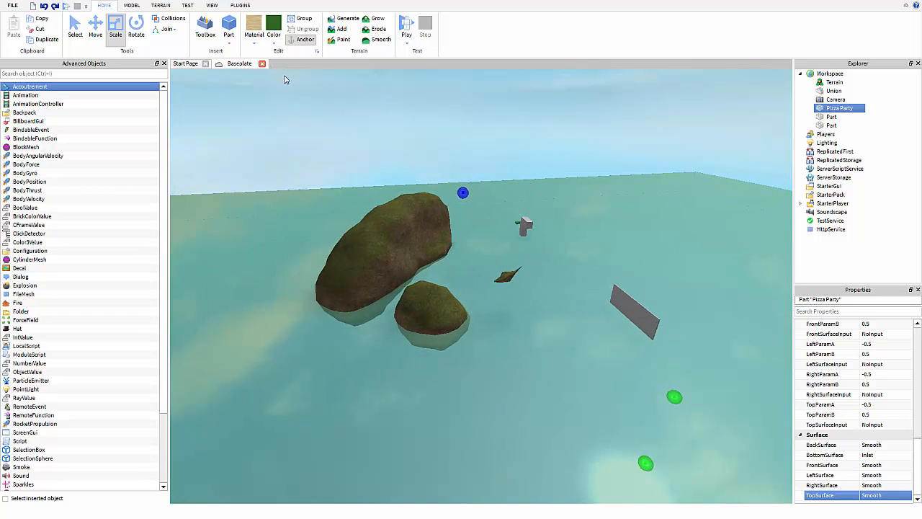
left_click(133, 6)
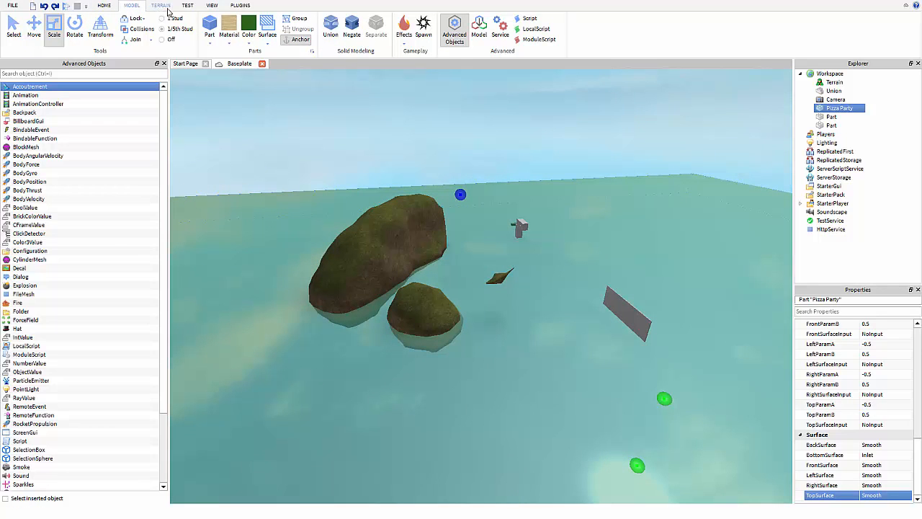
Apply the Studs surface to the baseplate's top face.
left_click(267, 39)
left_click(301, 89)
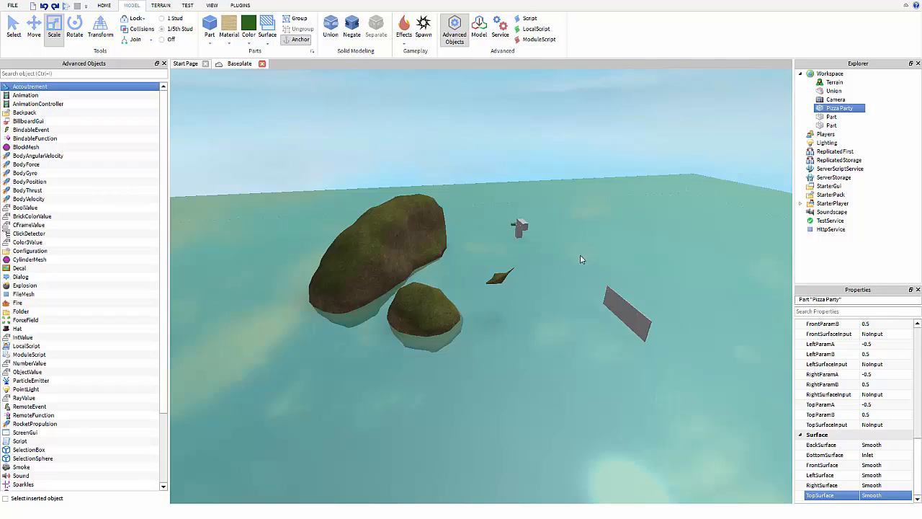
left_click(531, 316)
right_click_drag(531, 317, 533, 319)
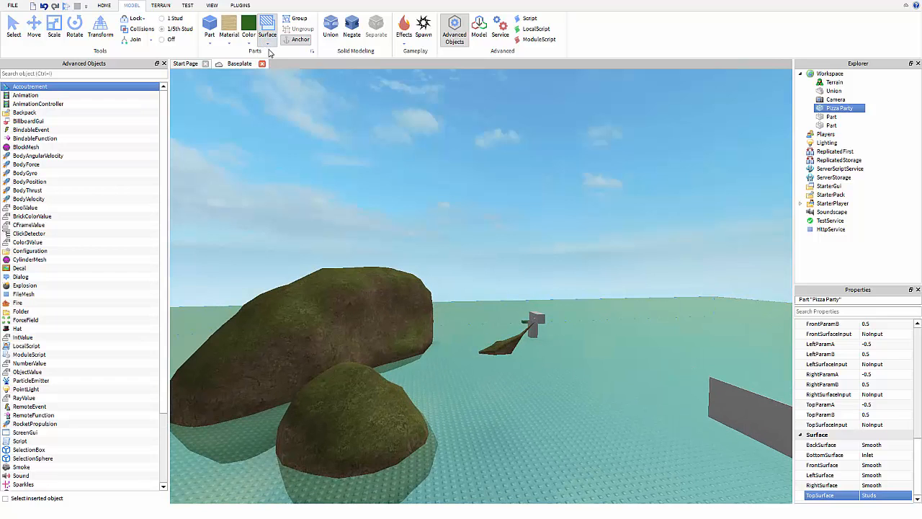
left_click(272, 44)
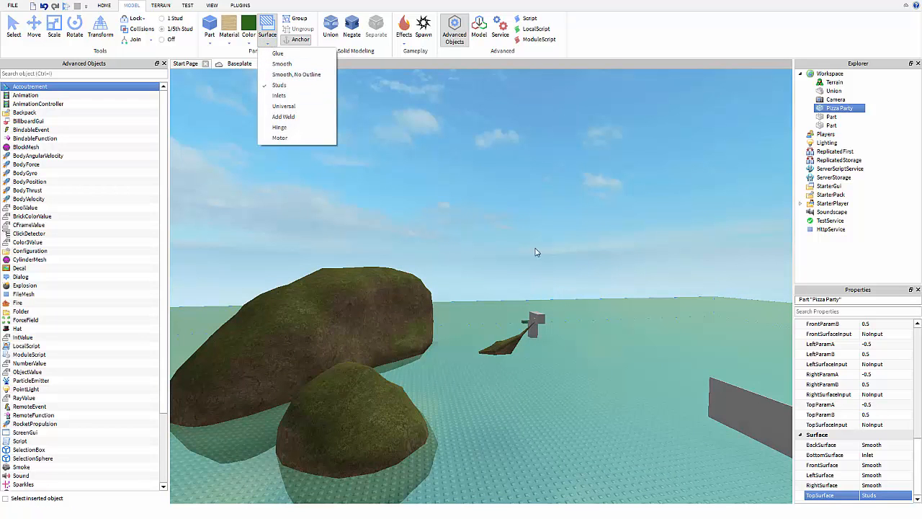
right_click_drag(535, 246, 531, 246)
scroll(864, 381, "up", 6)
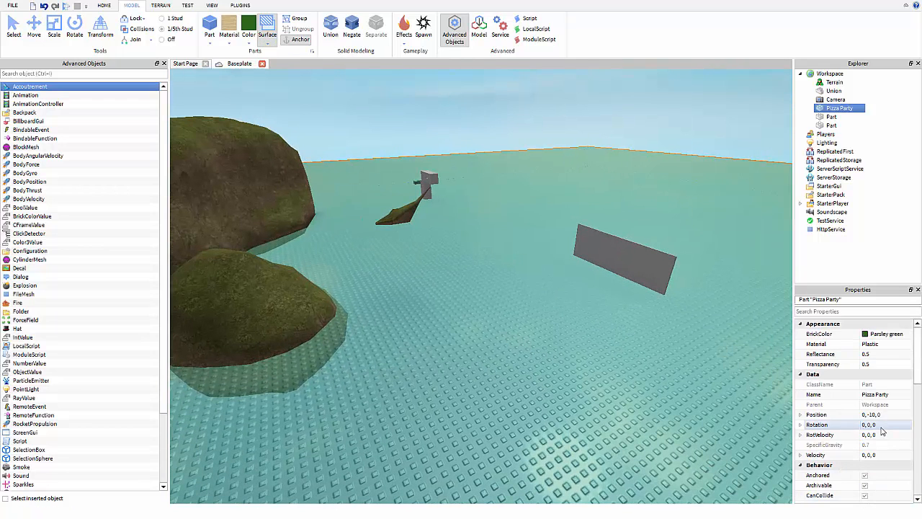
Set the baseplate's Reflectance to 0 and Transparency to 0.
left_click(874, 356)
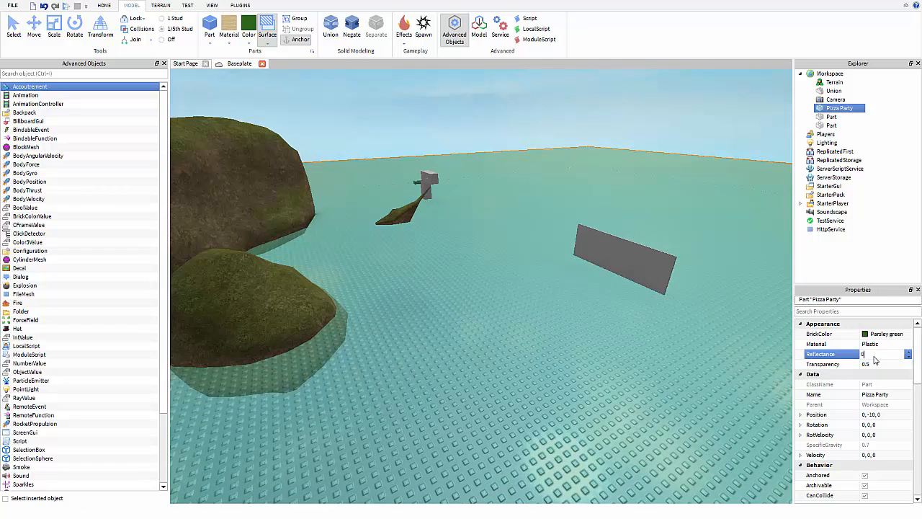
key("Return")
left_click(877, 364)
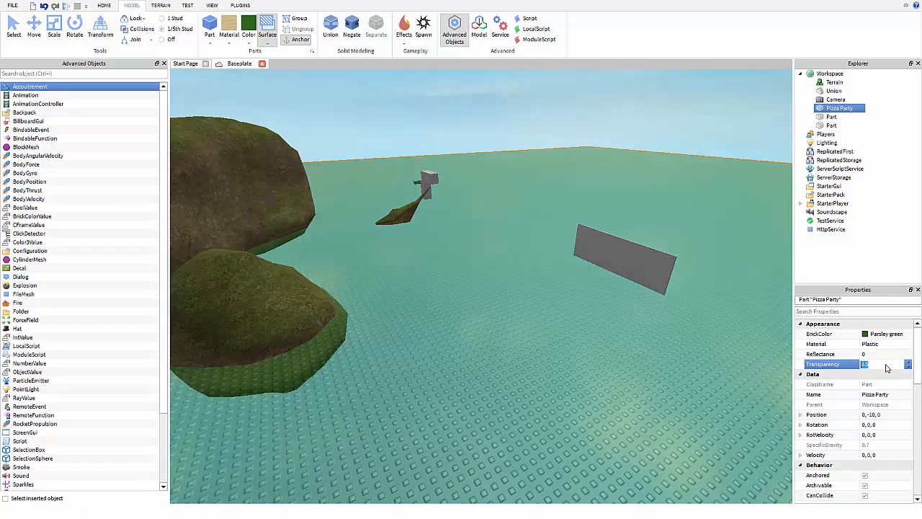
type("0")
key("Return")
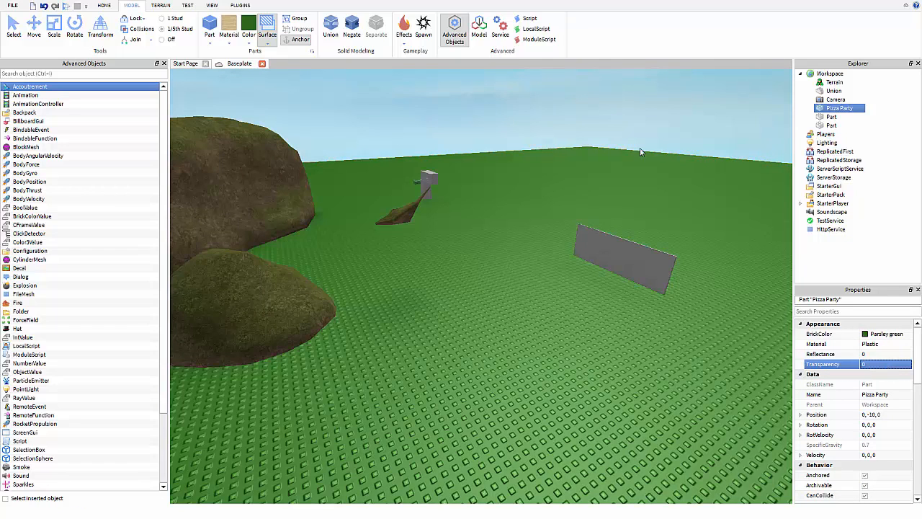
right_click_drag(552, 149, 572, 134)
key("w")
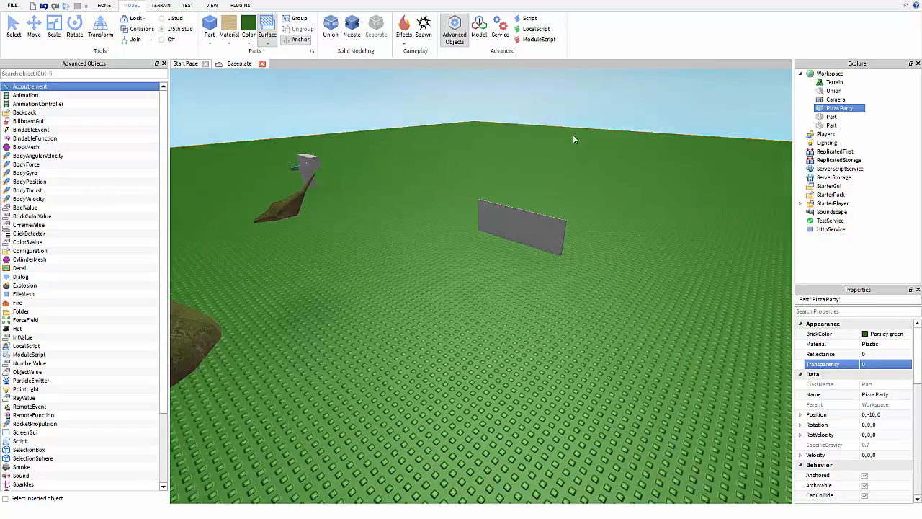
key("s")
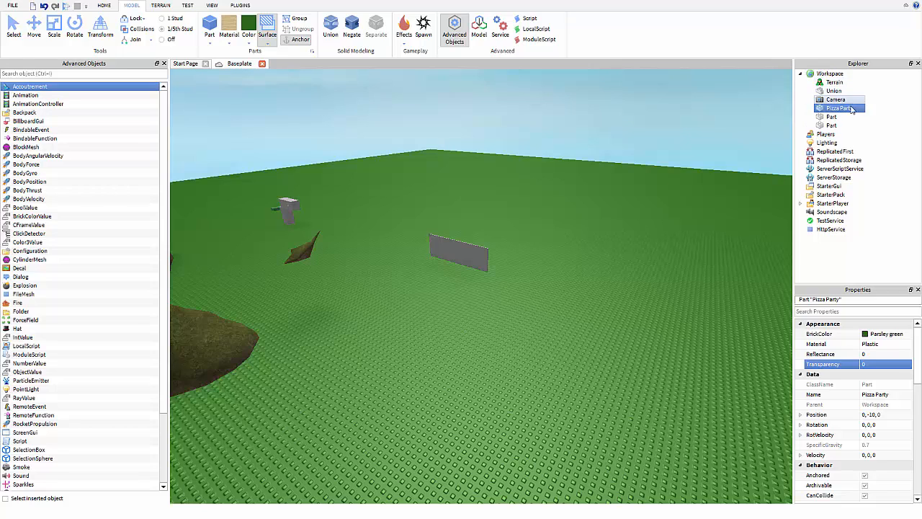
left_click(62, 75)
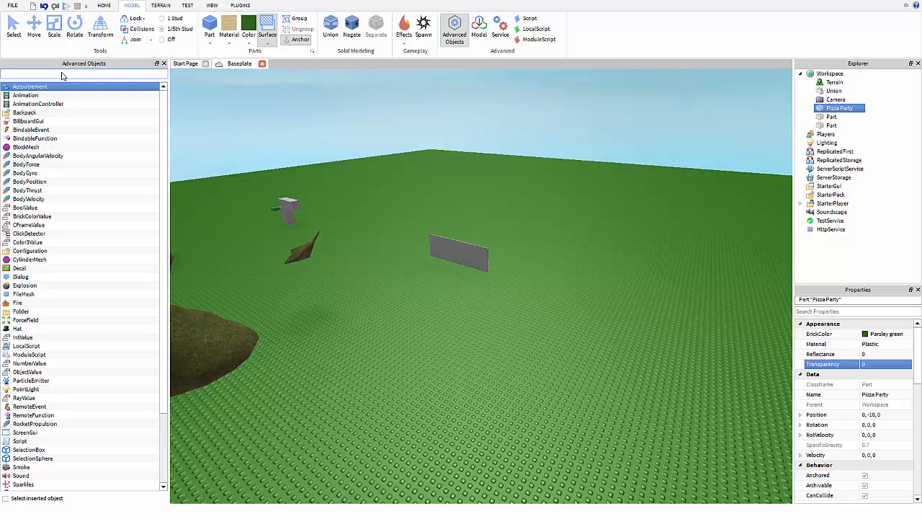
type("p")
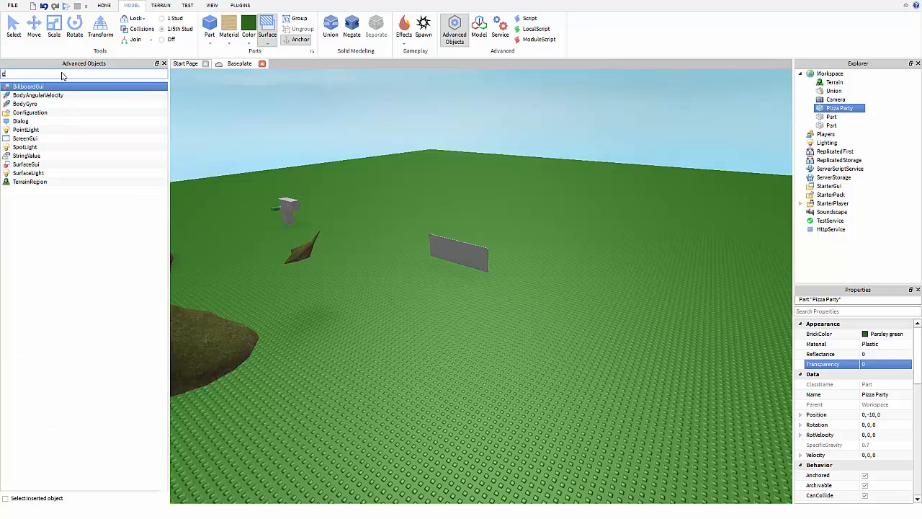
key("BackSpace")
key("BackSpace")
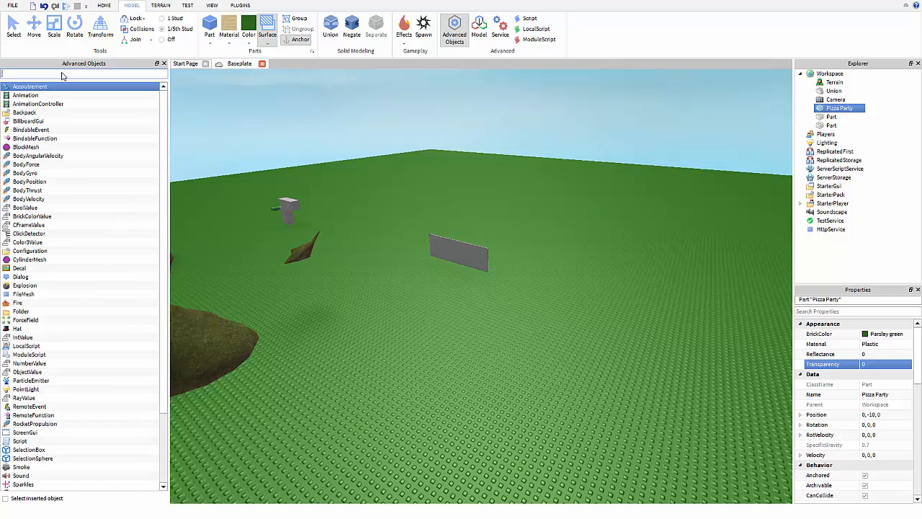
type("aw")
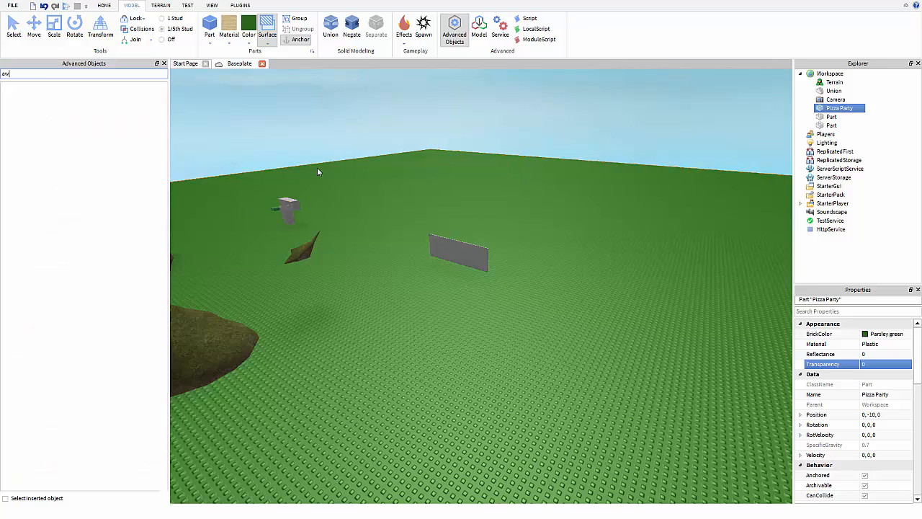
right_click_drag(317, 168, 318, 169)
key("q")
right_click_drag(342, 206, 309, 220)
left_click(16, 29)
Duplicate the grey union with Ctrl+D, undoing an accidental baseplate move.
scroll(403, 295, "up", 5)
right_click_drag(430, 316, 394, 310)
left_click(394, 305)
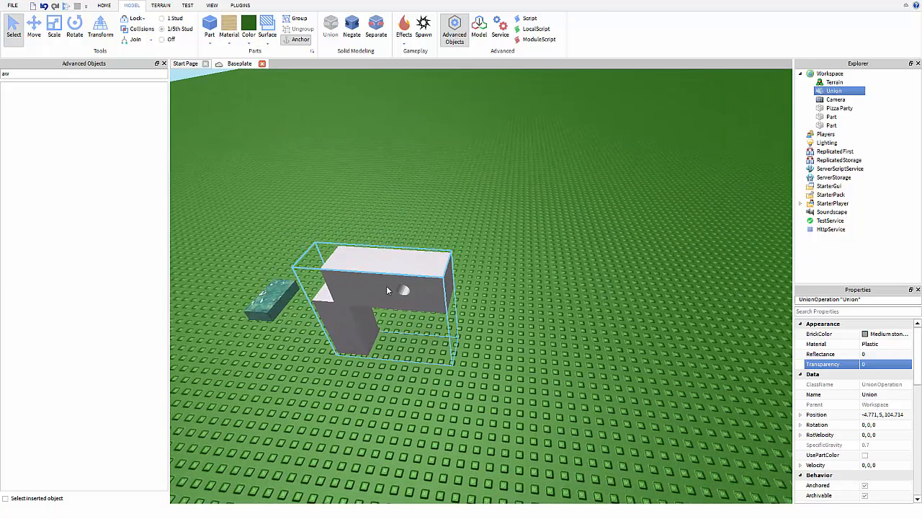
key("ctrl+d")
left_click_drag(227, 104, 322, 201)
key("ctrl+z")
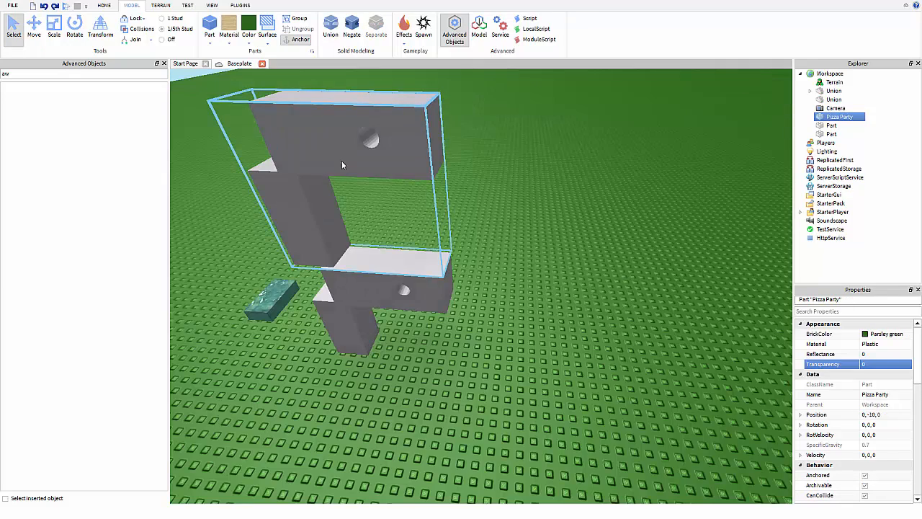
Select both unions with the baseplate and group them into a Model.
left_click(363, 312, "ctrl")
left_click(303, 207, "ctrl")
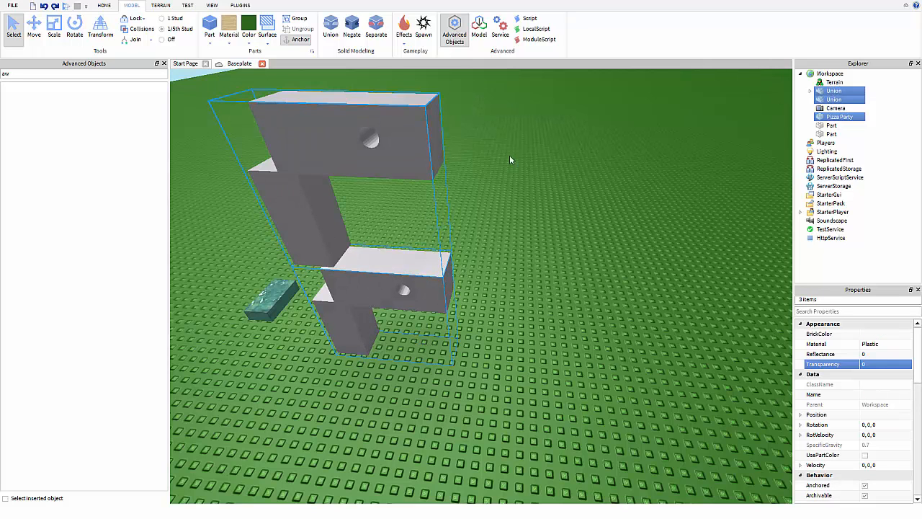
right_click_drag(674, 248, 569, 320)
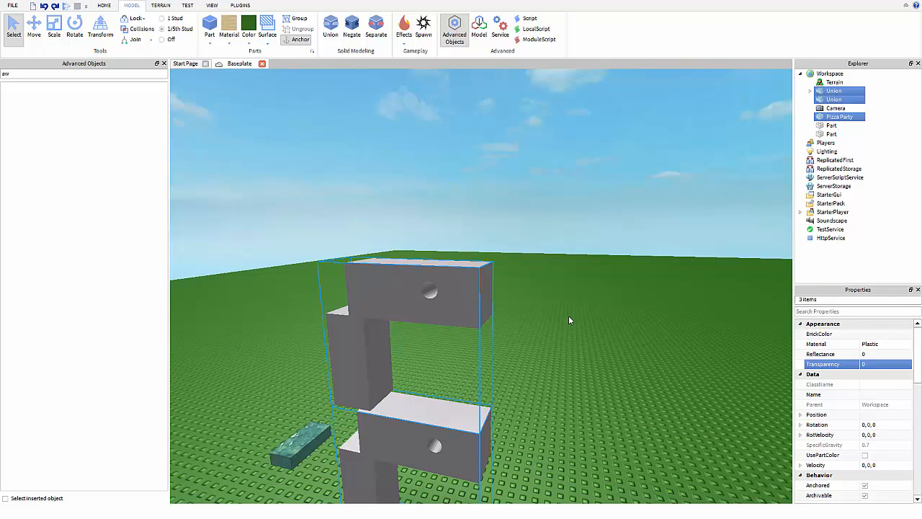
right_click_drag(351, 119, 337, 117)
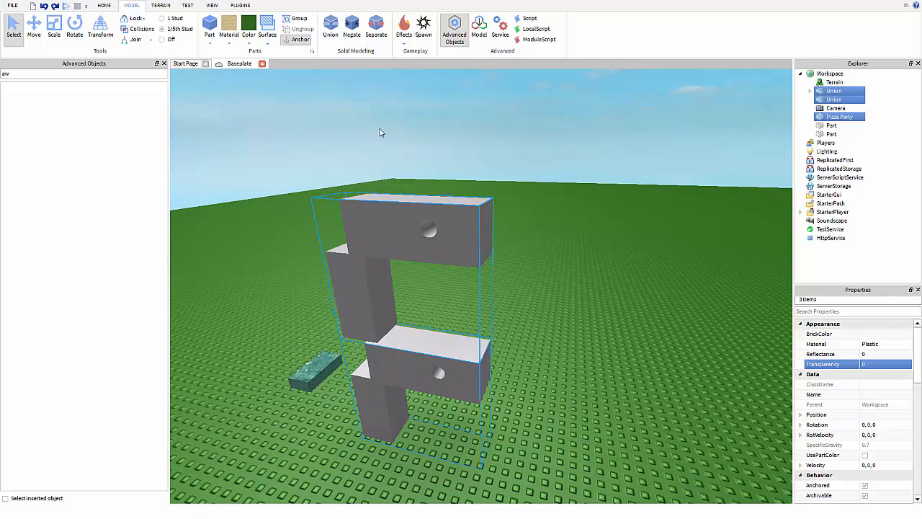
left_click(285, 21)
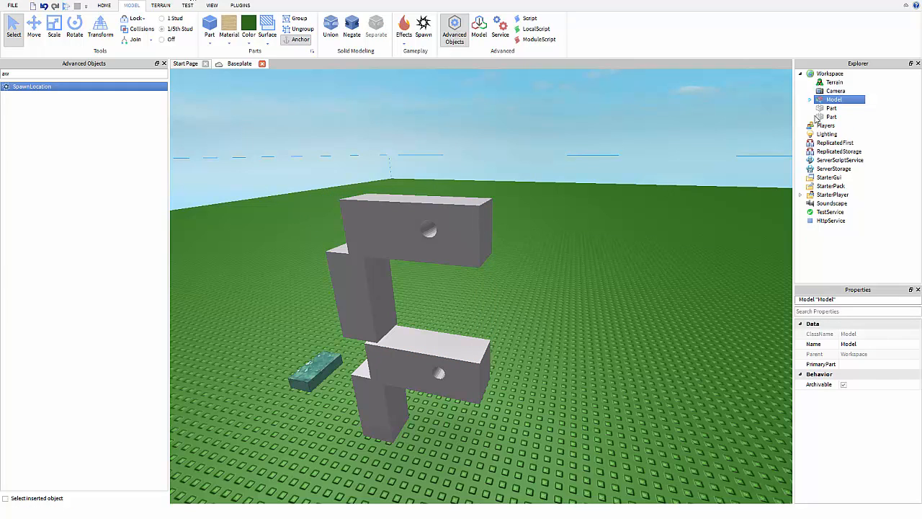
Expand the Model to show its two Unions and Pizza Party, then select StarterPack.
left_click(809, 99)
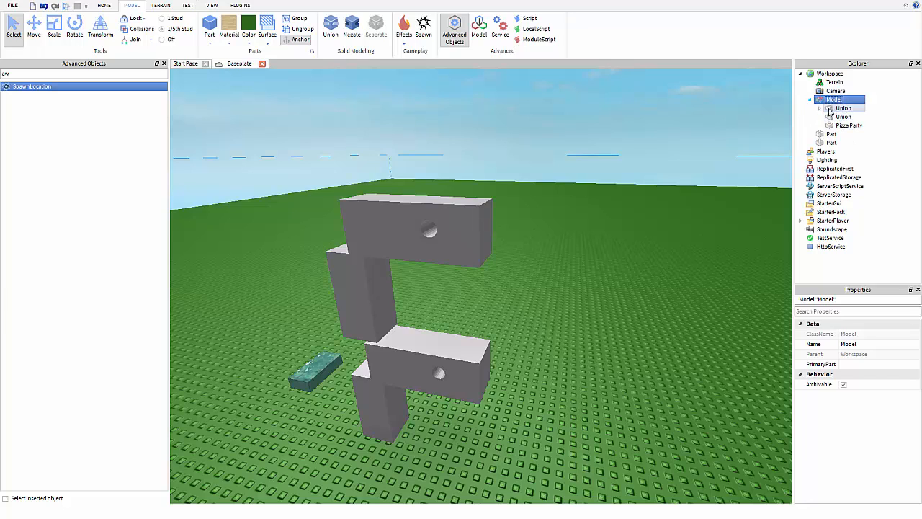
left_click(820, 109)
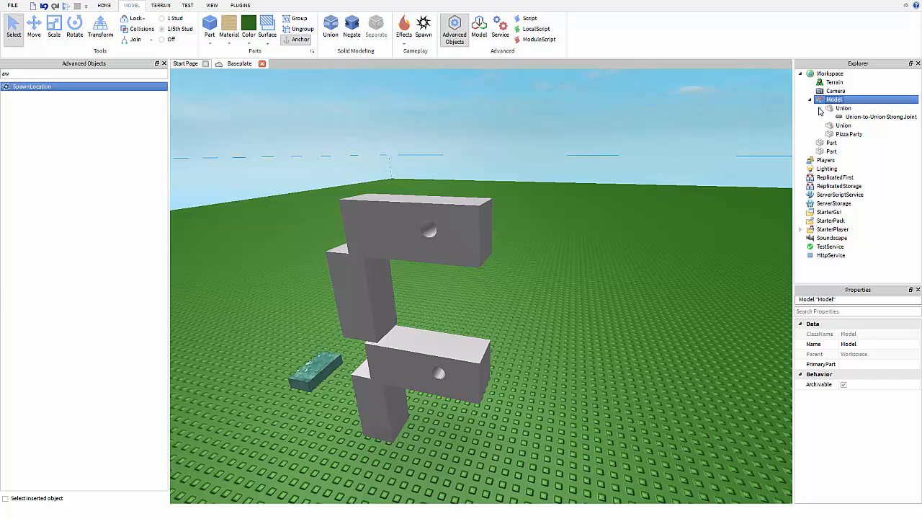
left_click(819, 109)
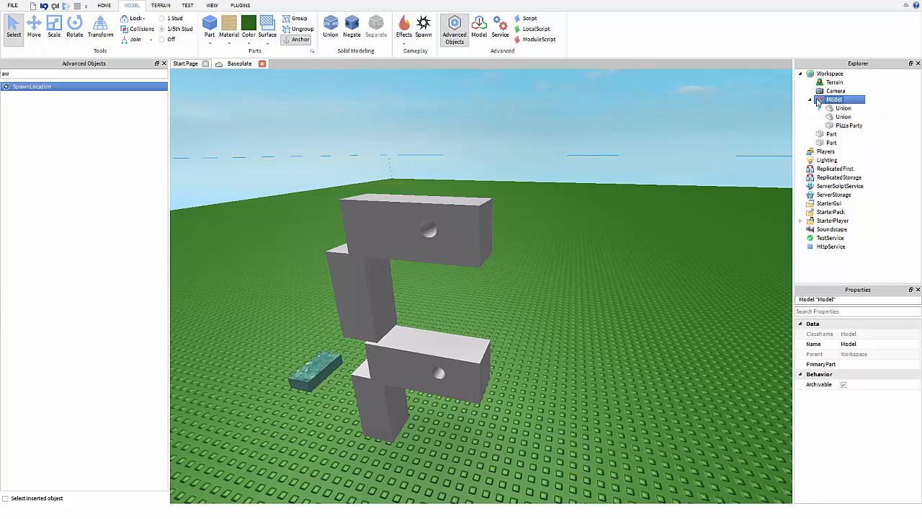
left_click(810, 100)
left_click(799, 74)
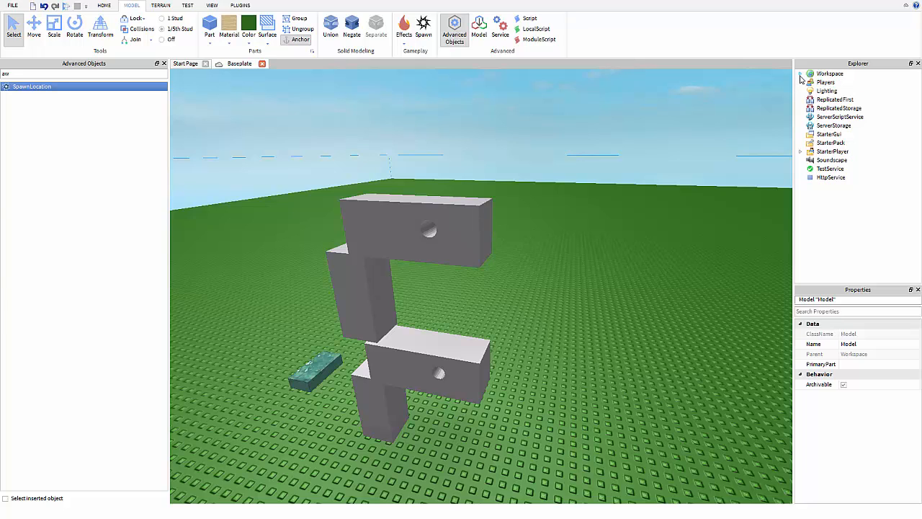
left_click(800, 74)
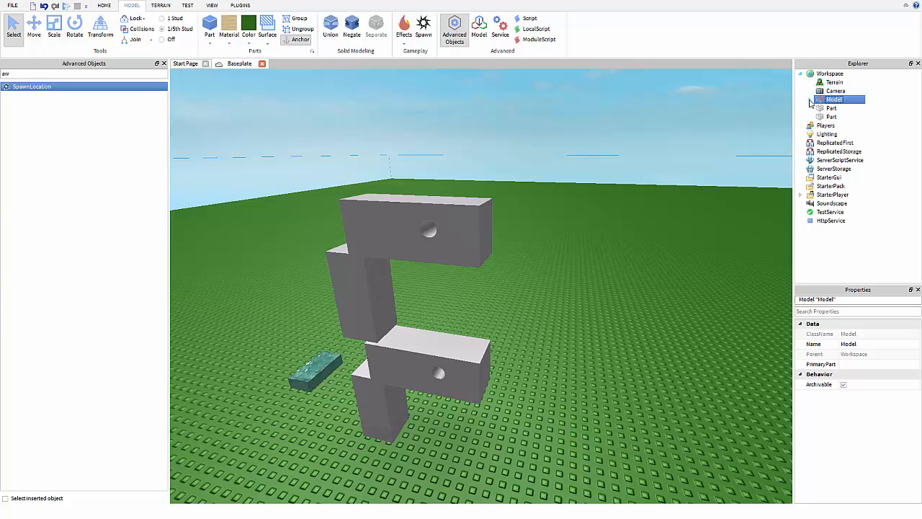
left_click(810, 100)
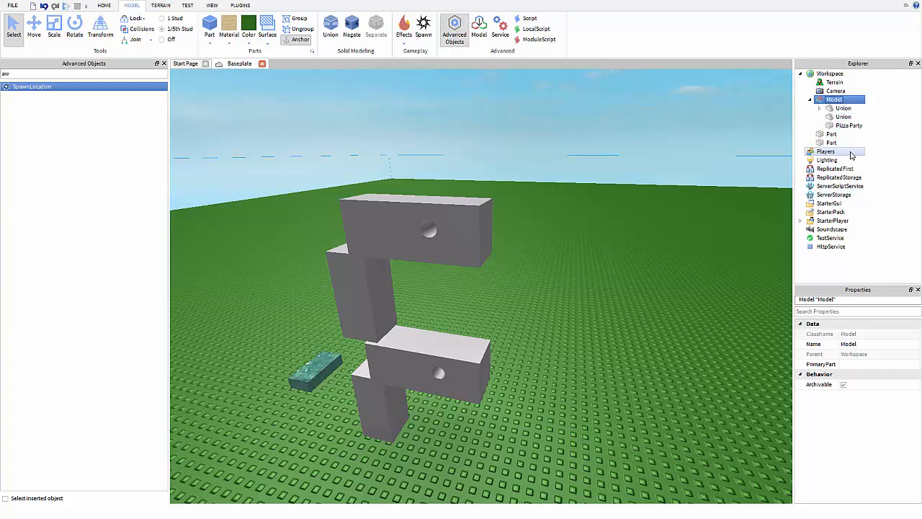
left_click(831, 213)
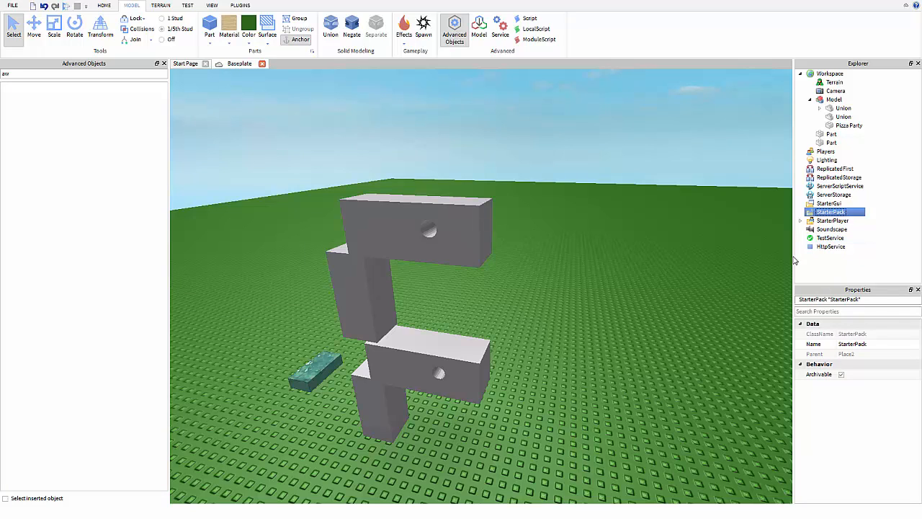
left_click_drag(63, 78, 1, 53)
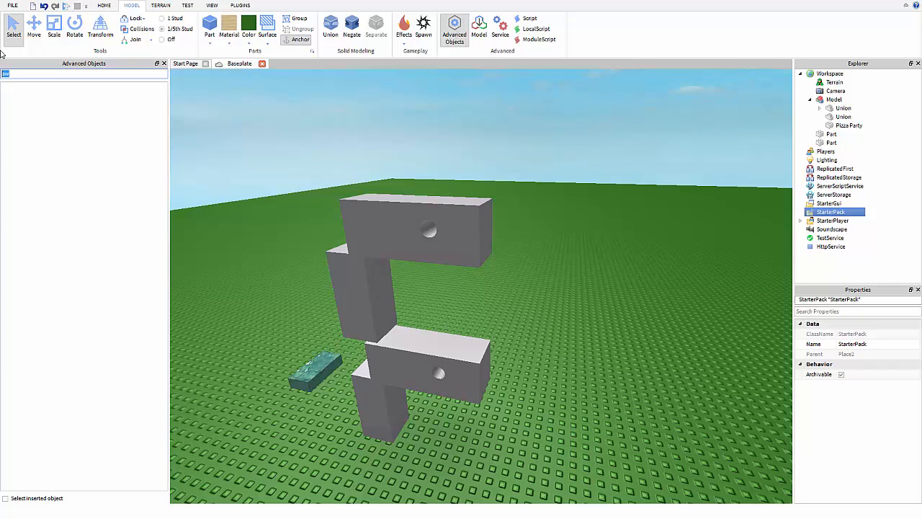
Clear the object search and open the Toolbox on the My Models category.
key("BackSpace")
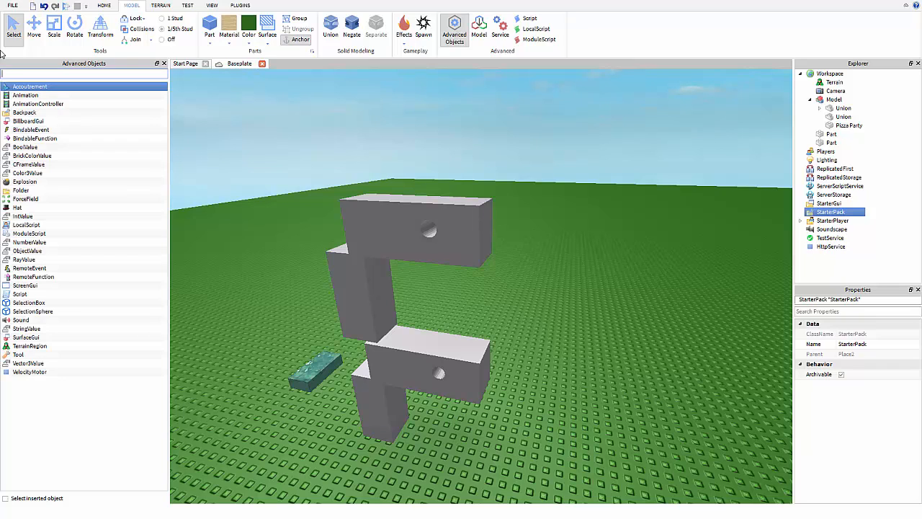
left_click(188, 7)
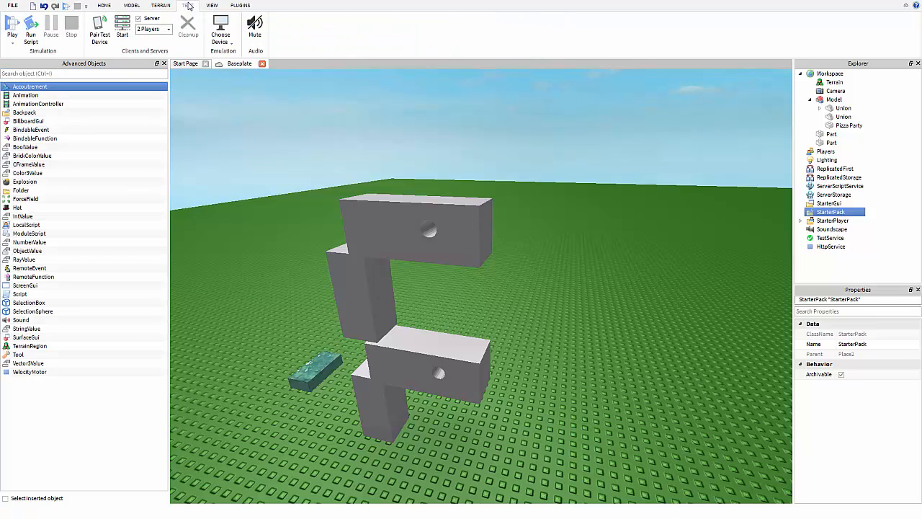
left_click(161, 6)
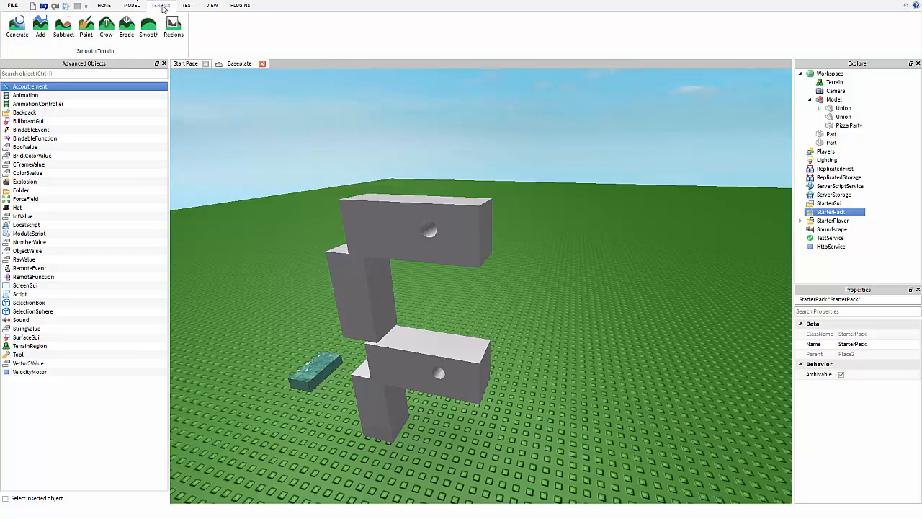
left_click(131, 6)
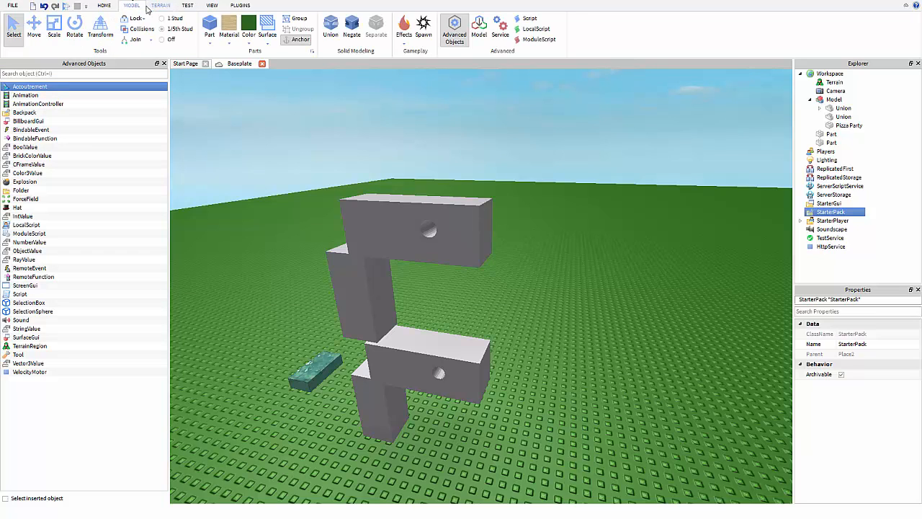
left_click(212, 6)
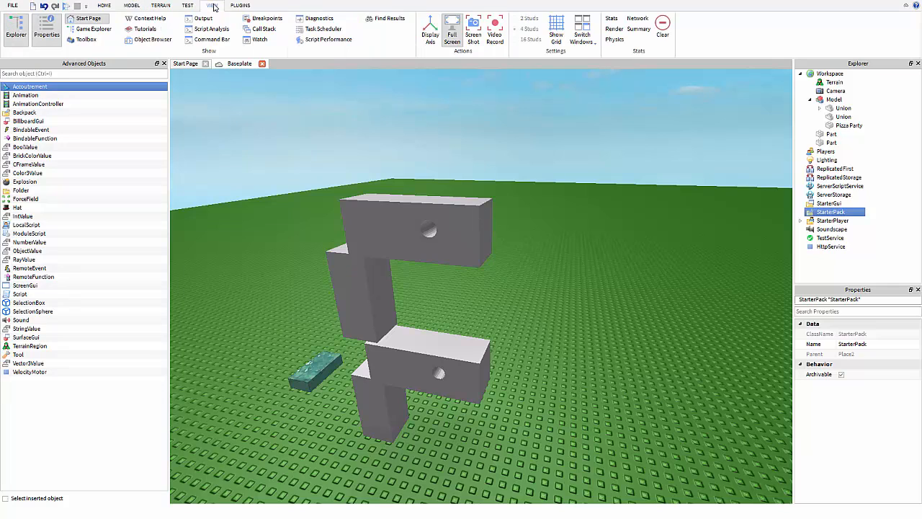
left_click(86, 39)
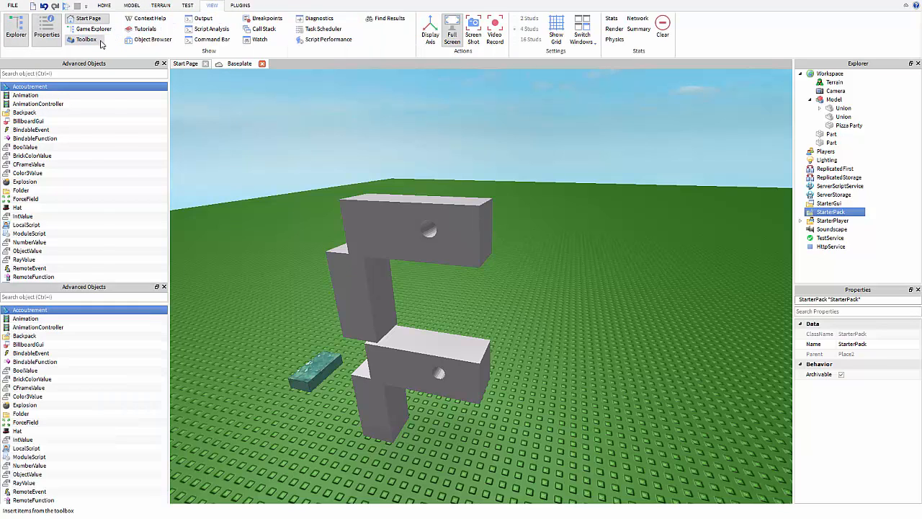
left_click(48, 79)
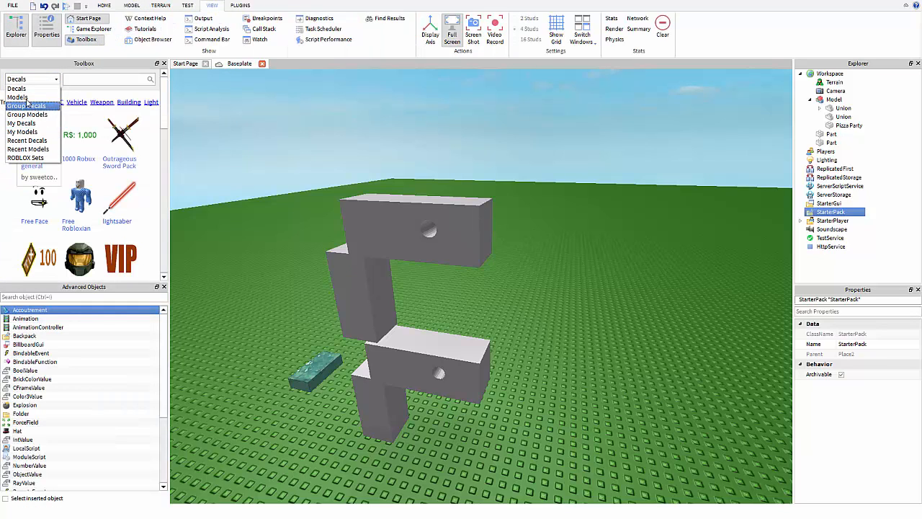
left_click(23, 132)
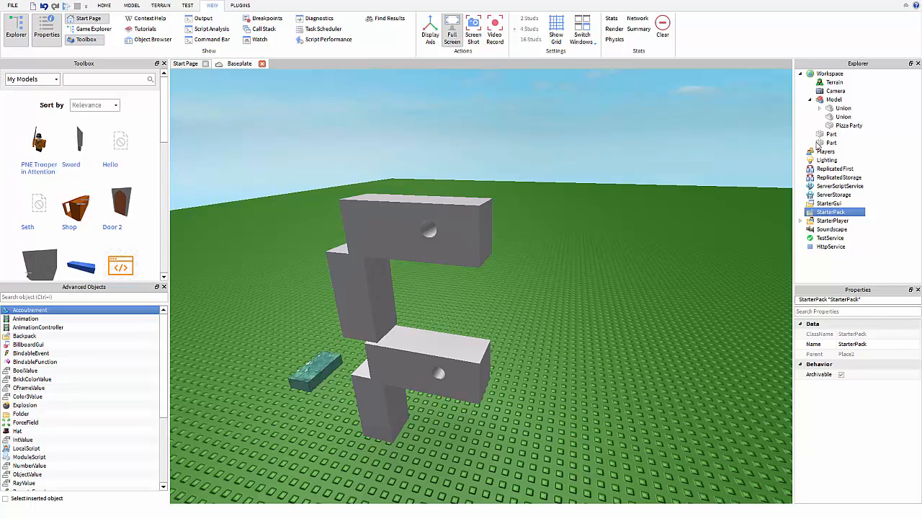
left_click(836, 211, "ctrl")
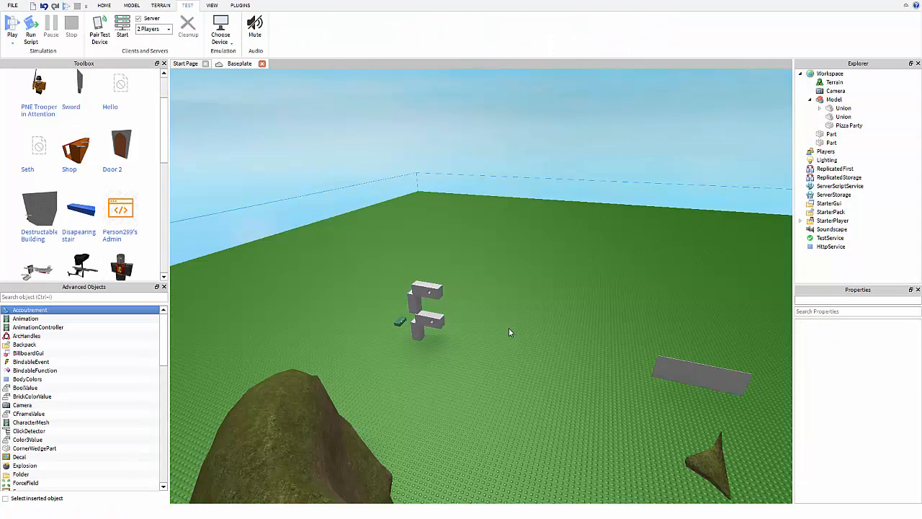
Insert the Lasergun from the Toolbox, move it into StarterPack, and start a Play test.
left_click(79, 265)
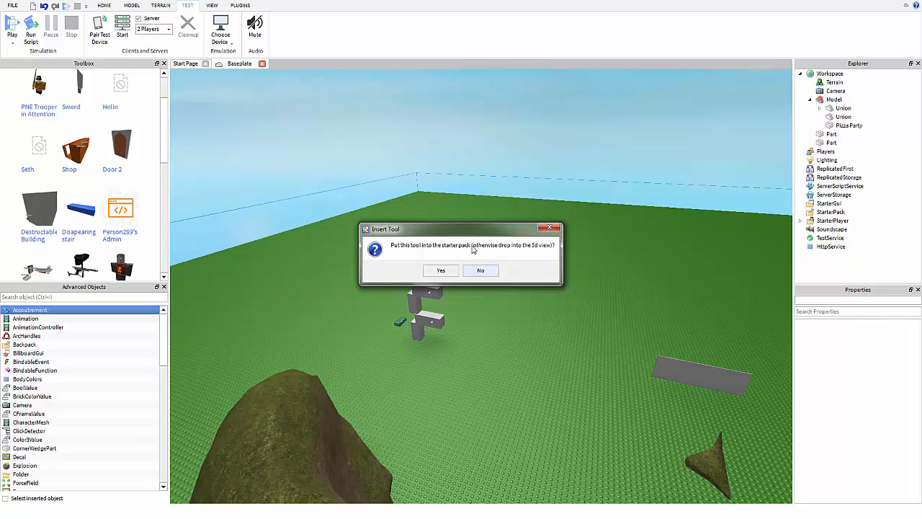
left_click(480, 270)
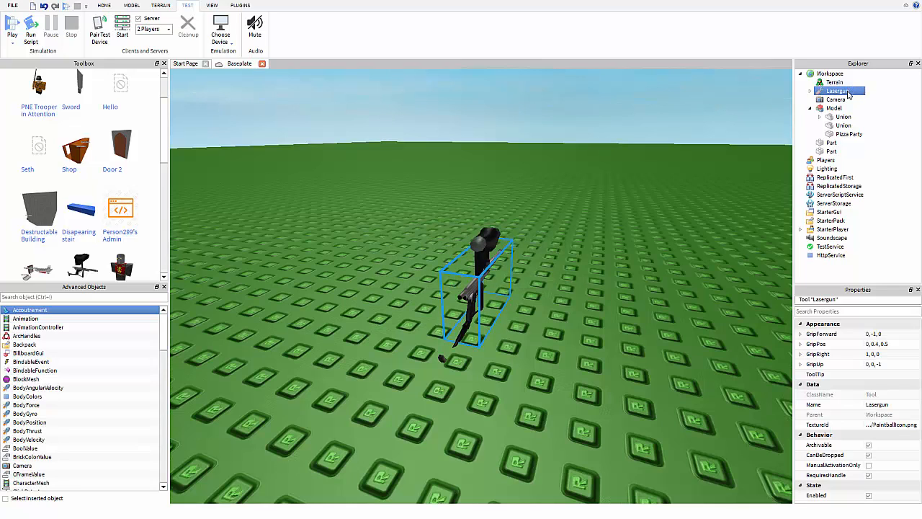
left_click(809, 92)
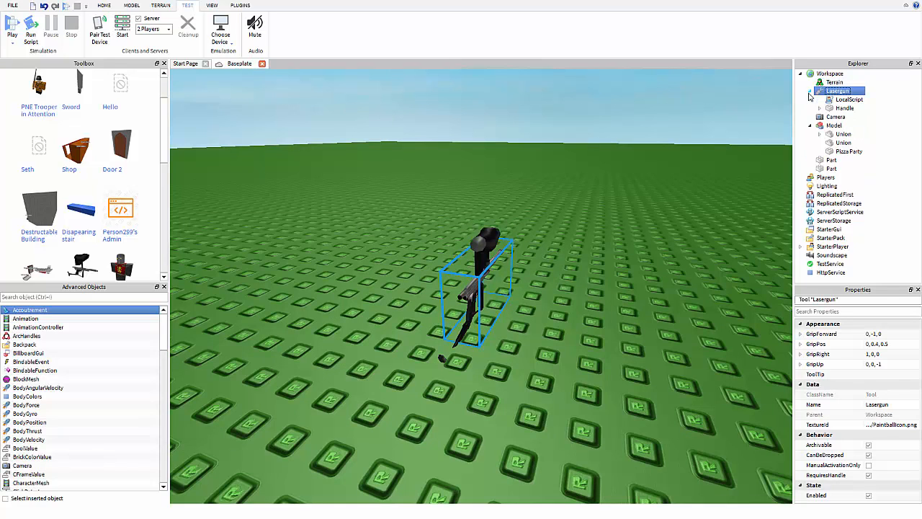
left_click(810, 93)
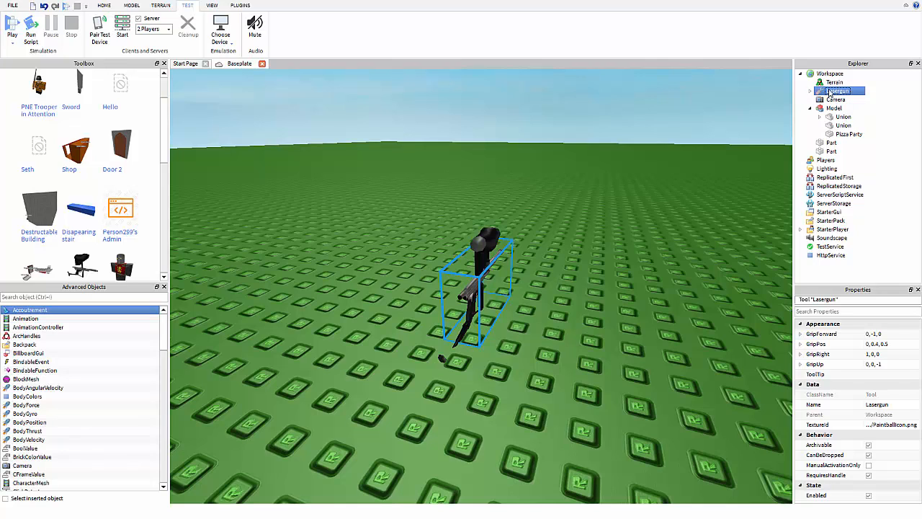
left_click_drag(818, 123, 828, 212)
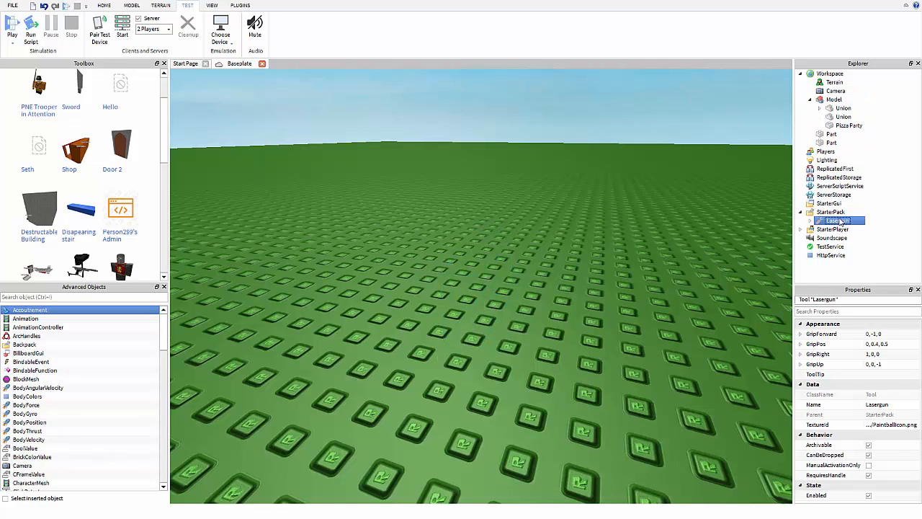
left_click(13, 32)
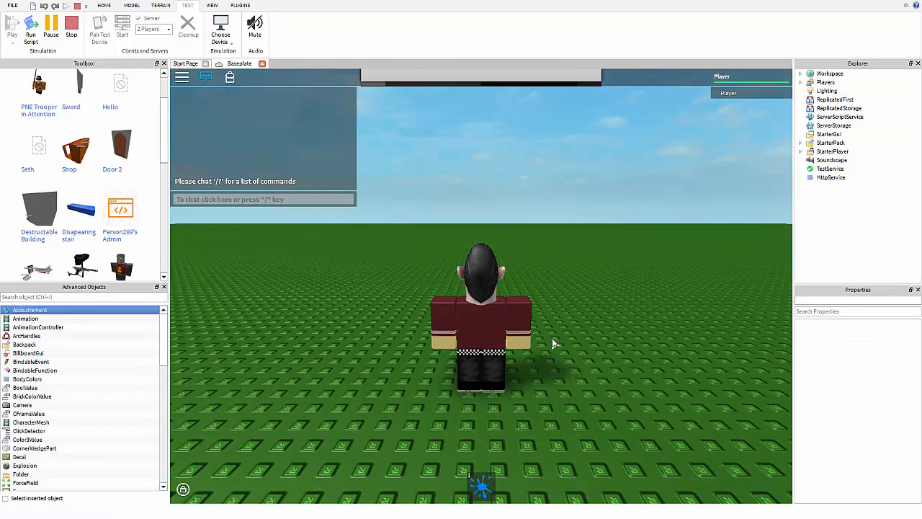
Equip the Lasergun in the play test and fire two beams at the tower.
right_click_drag(523, 202, 521, 211)
key("w")
key("1")
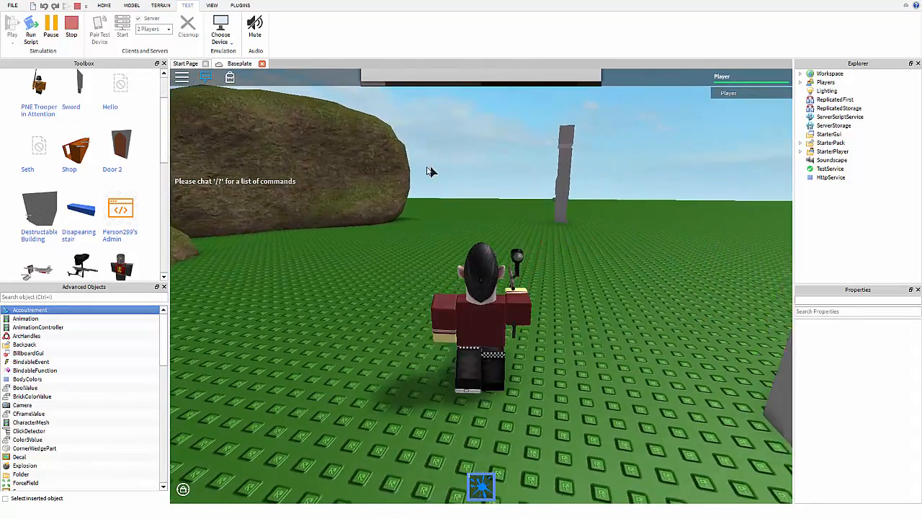
left_click(622, 222)
left_click(550, 165)
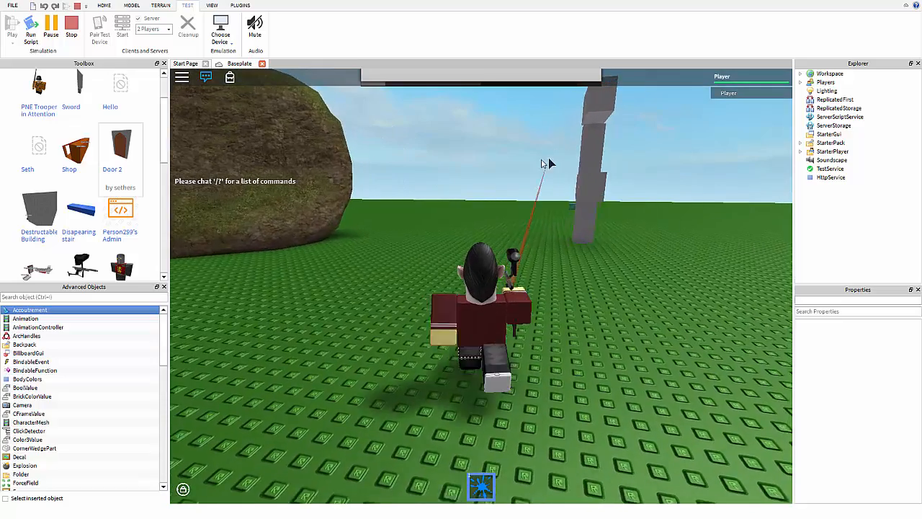
key("d")
key("s")
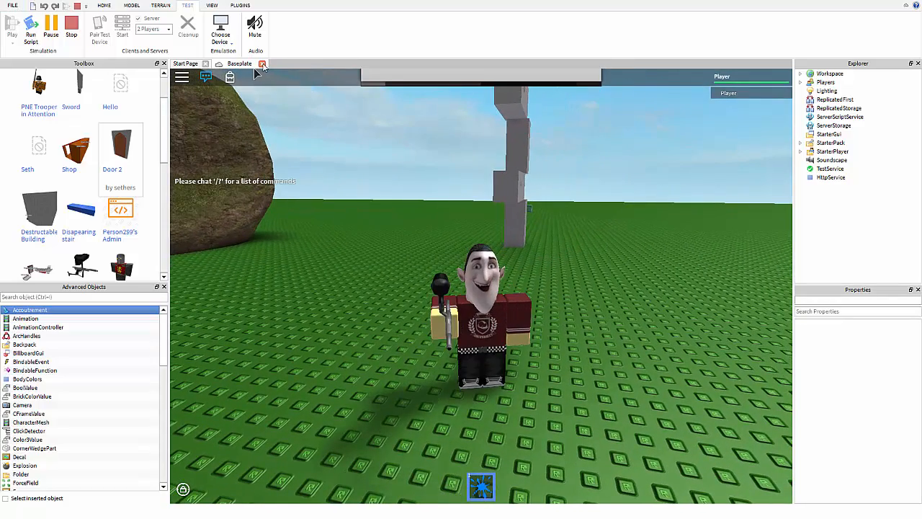
Keep the place open, stop the play test, and bring the editor camera back to the structure.
left_click(262, 63)
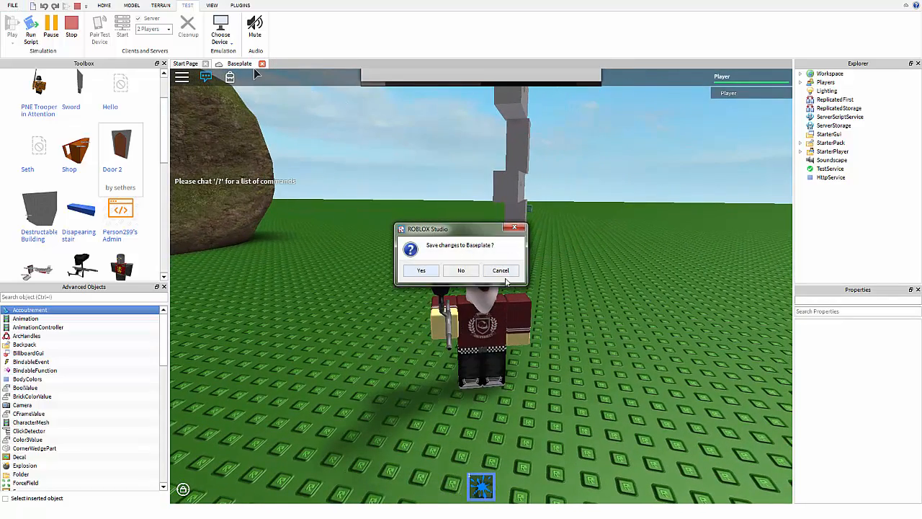
left_click(504, 272)
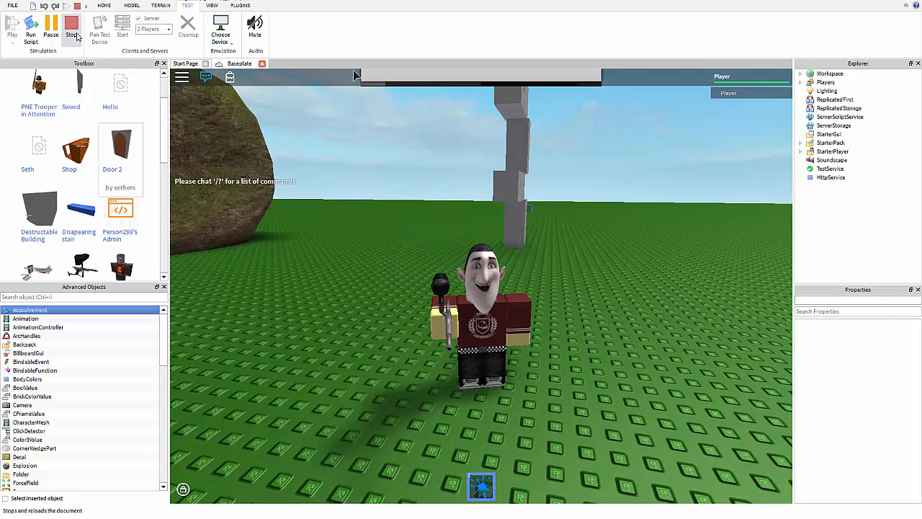
left_click(73, 32)
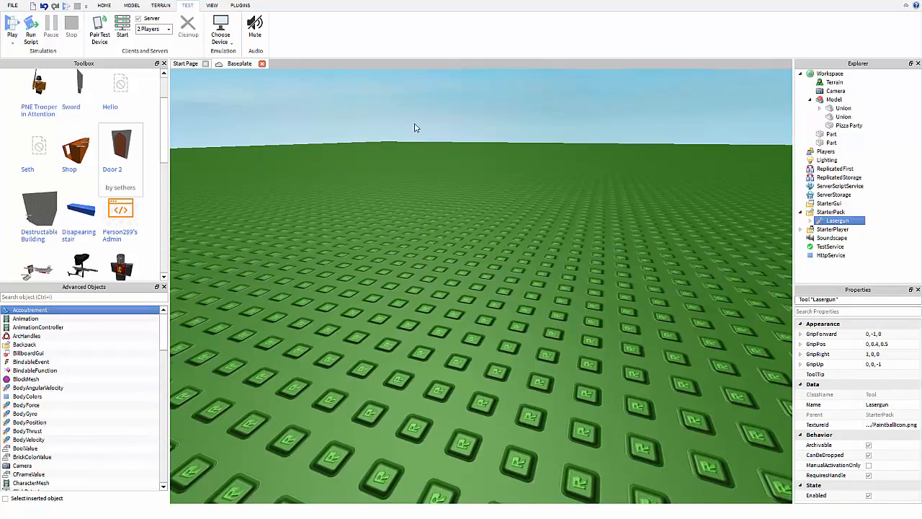
right_click_drag(416, 134, 415, 135)
key("s")
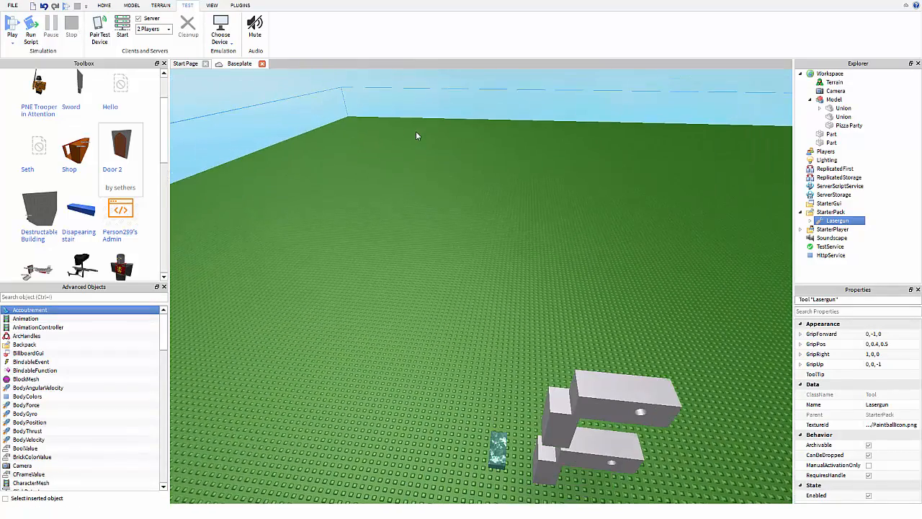
key("d")
key("w")
right_click_drag(417, 319, 438, 284)
key("a")
key("s")
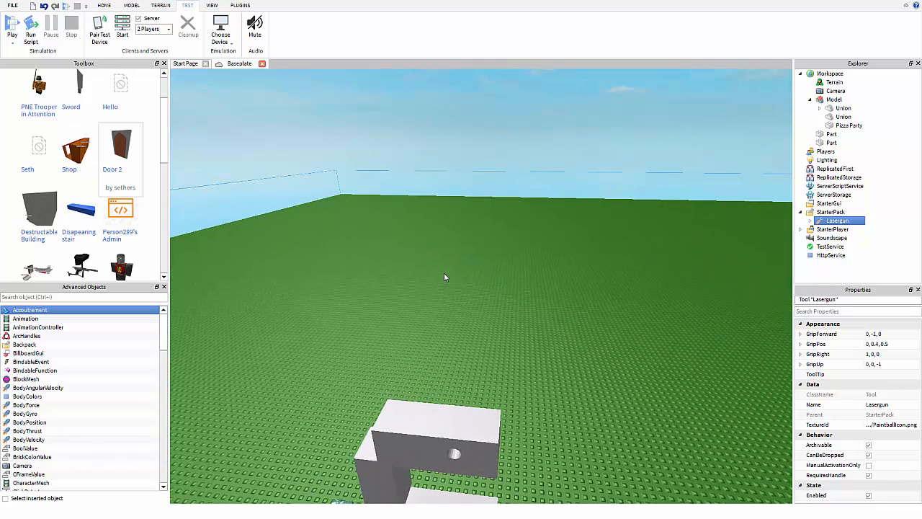